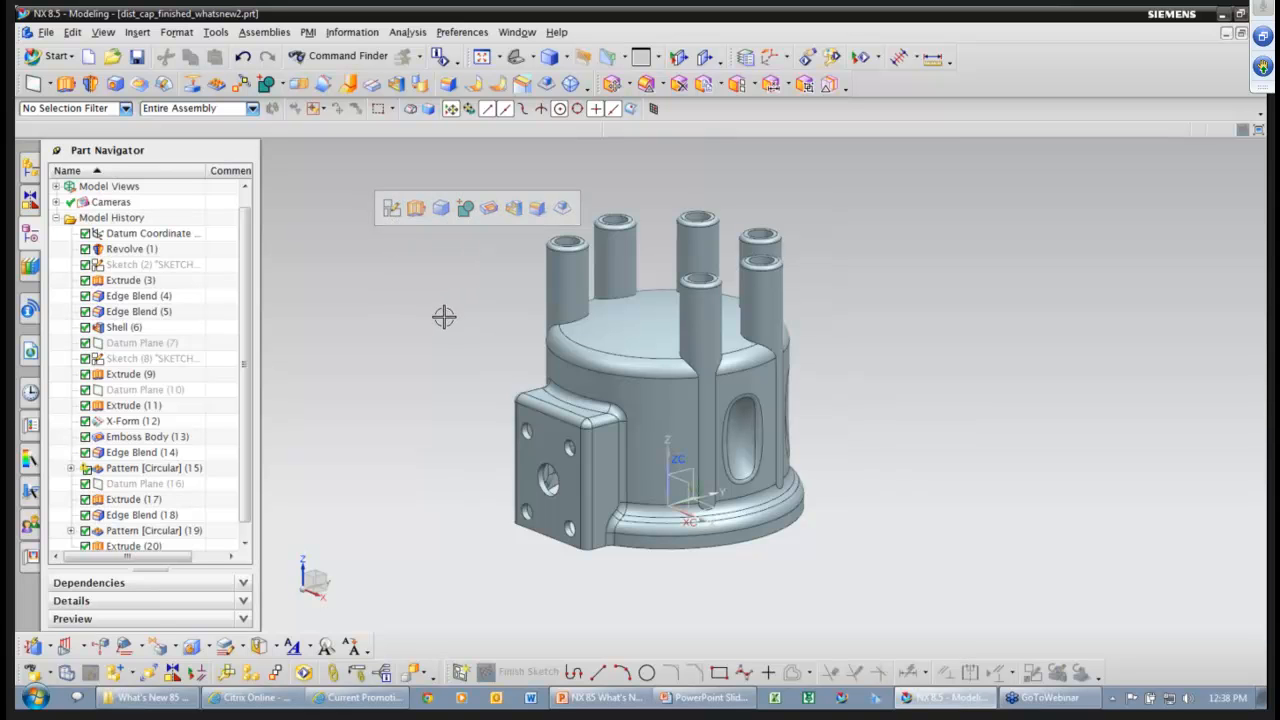
{"action": "left_click", "coordinate": [544, 427]}
{"action": "left_click", "coordinate": [544, 427]}
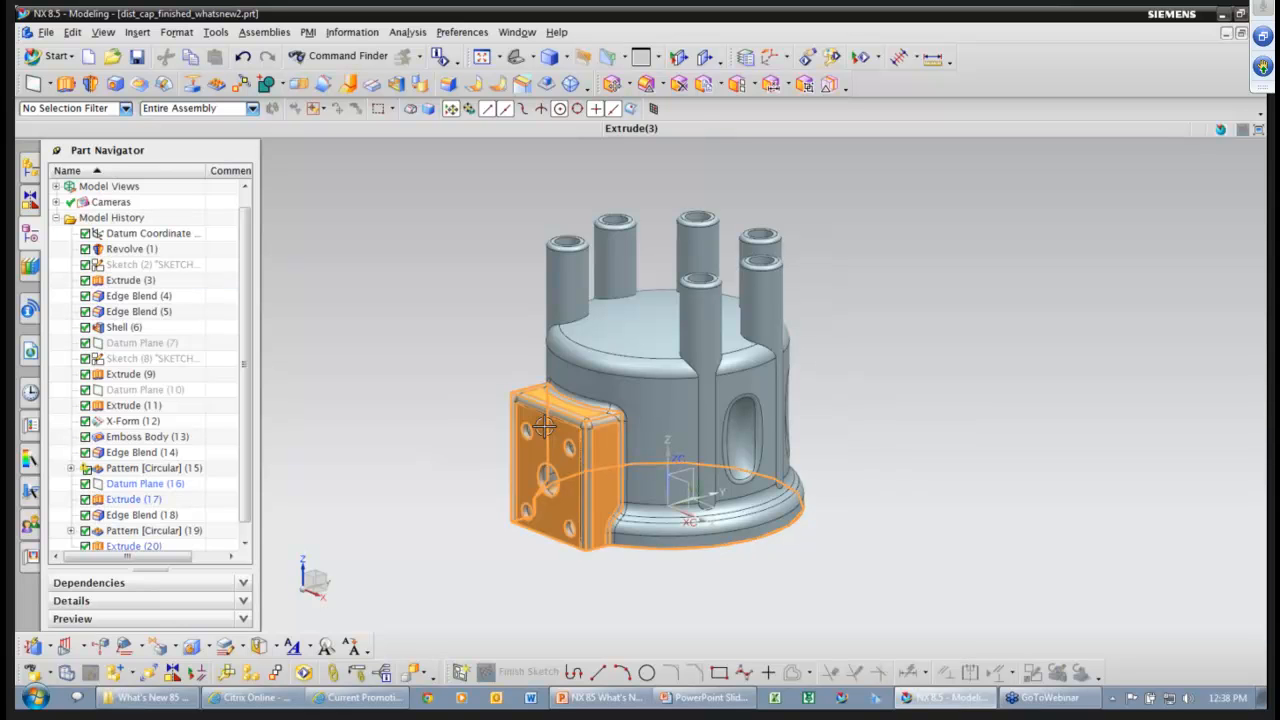
{"action": "left_click", "coordinate": [544, 427]}
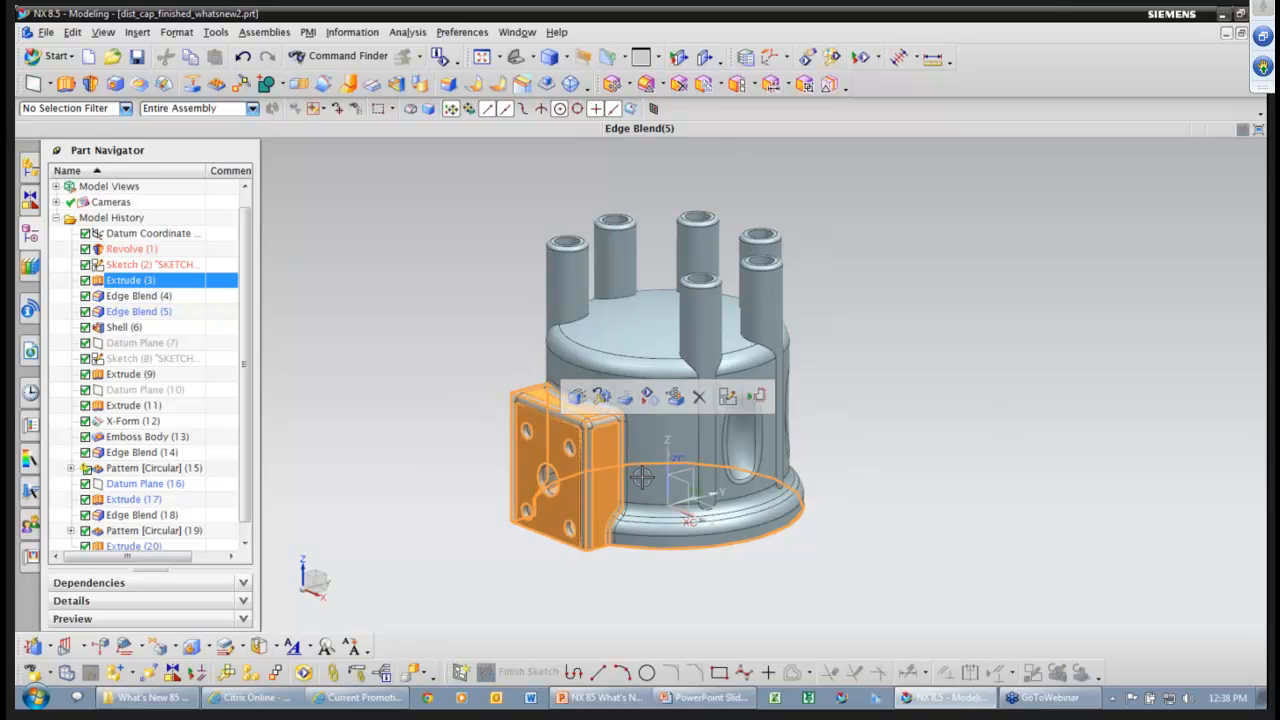
{"action": "right_click", "coordinate": [571, 424]}
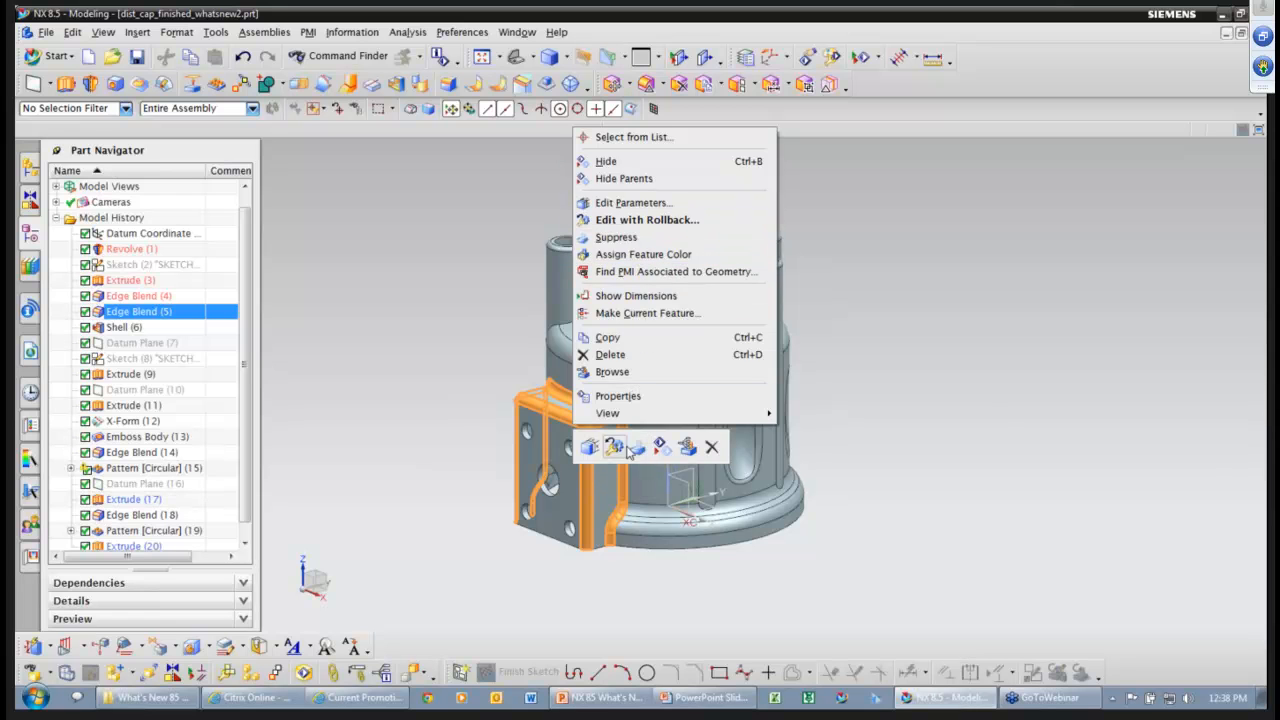
{"action": "left_click", "coordinate": [843, 373]}
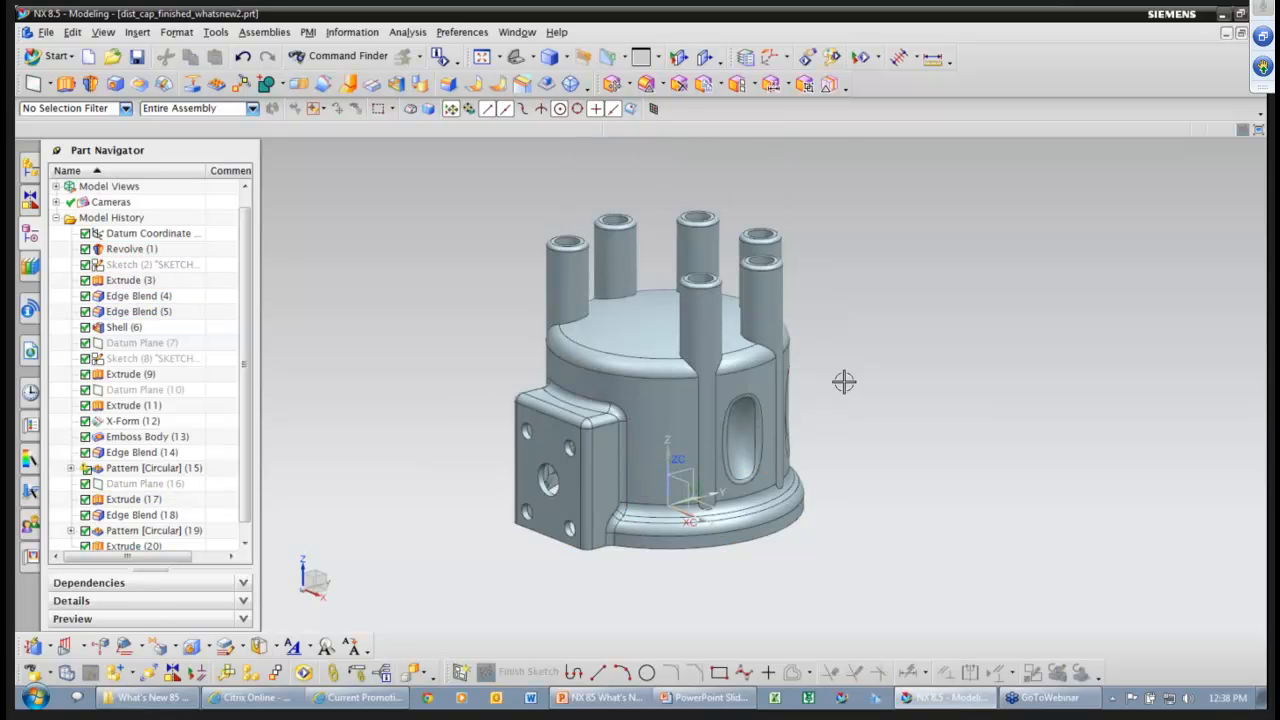
{"action": "left_click", "coordinate": [596, 437]}
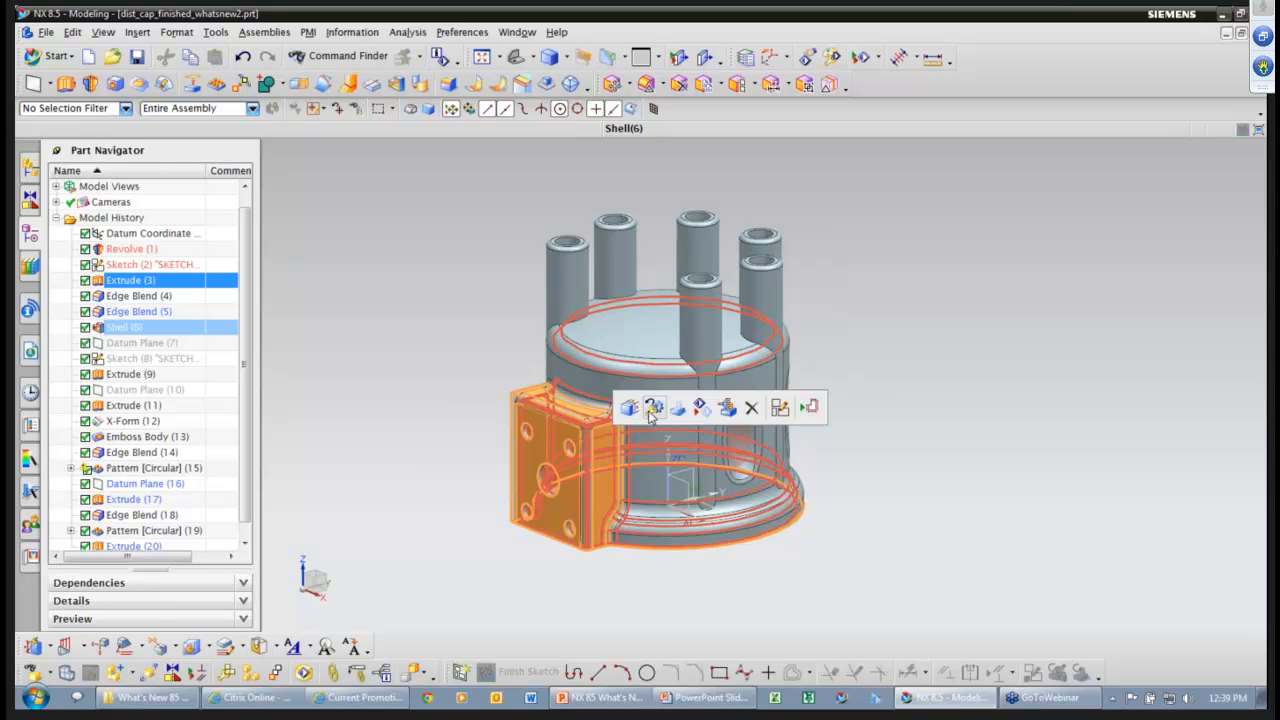
{"action": "left_click", "coordinate": [461, 333]}
{"action": "key", "text": "Escape"}
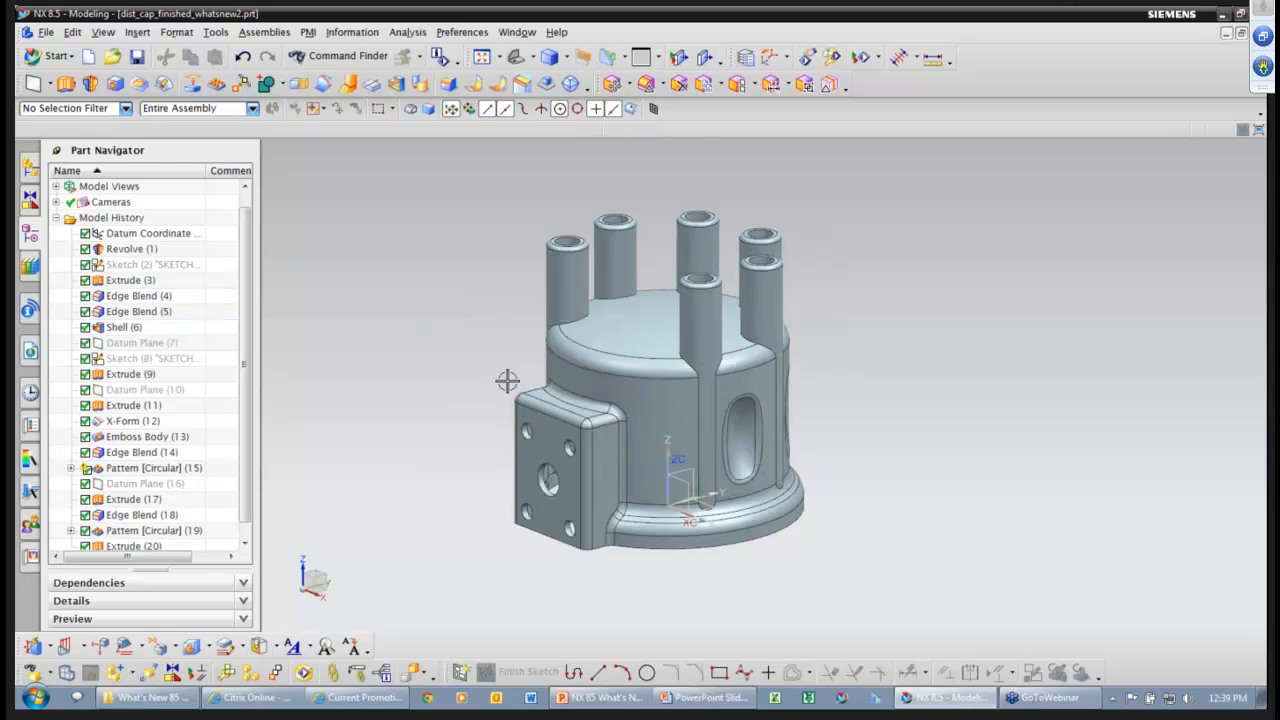
{"action": "left_click", "coordinate": [578, 427]}
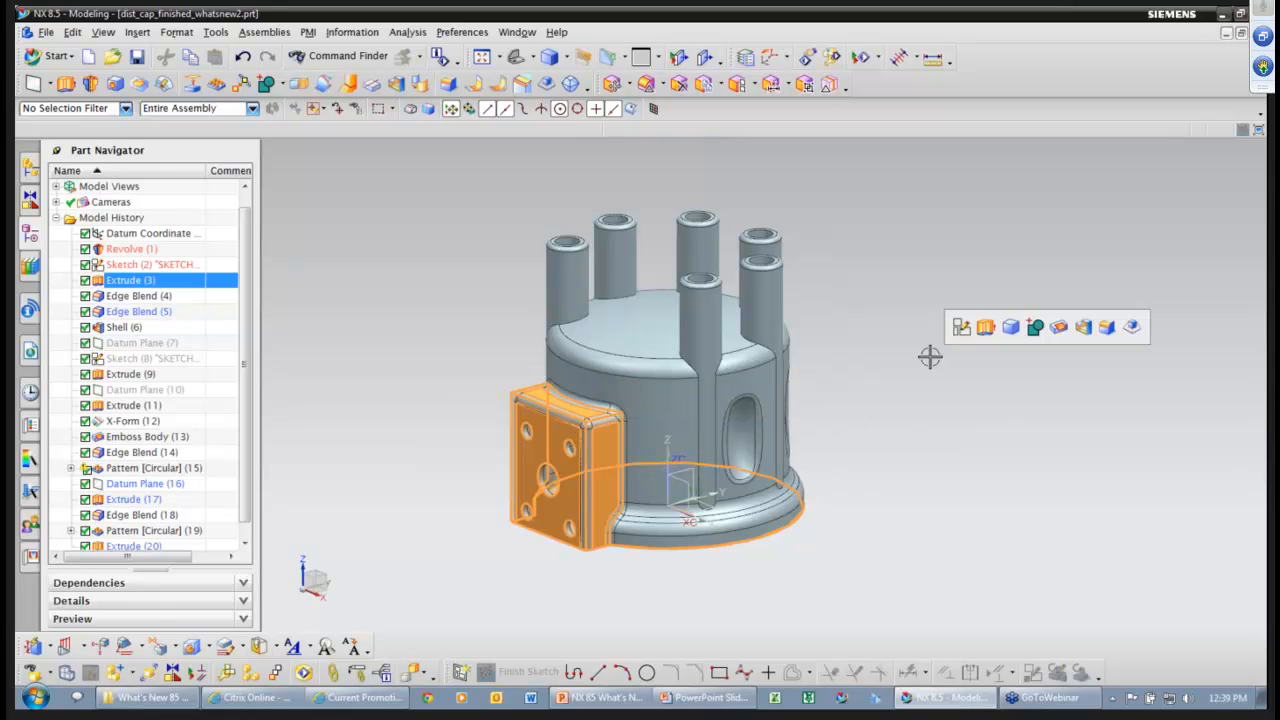
{"action": "key", "text": "Escape"}
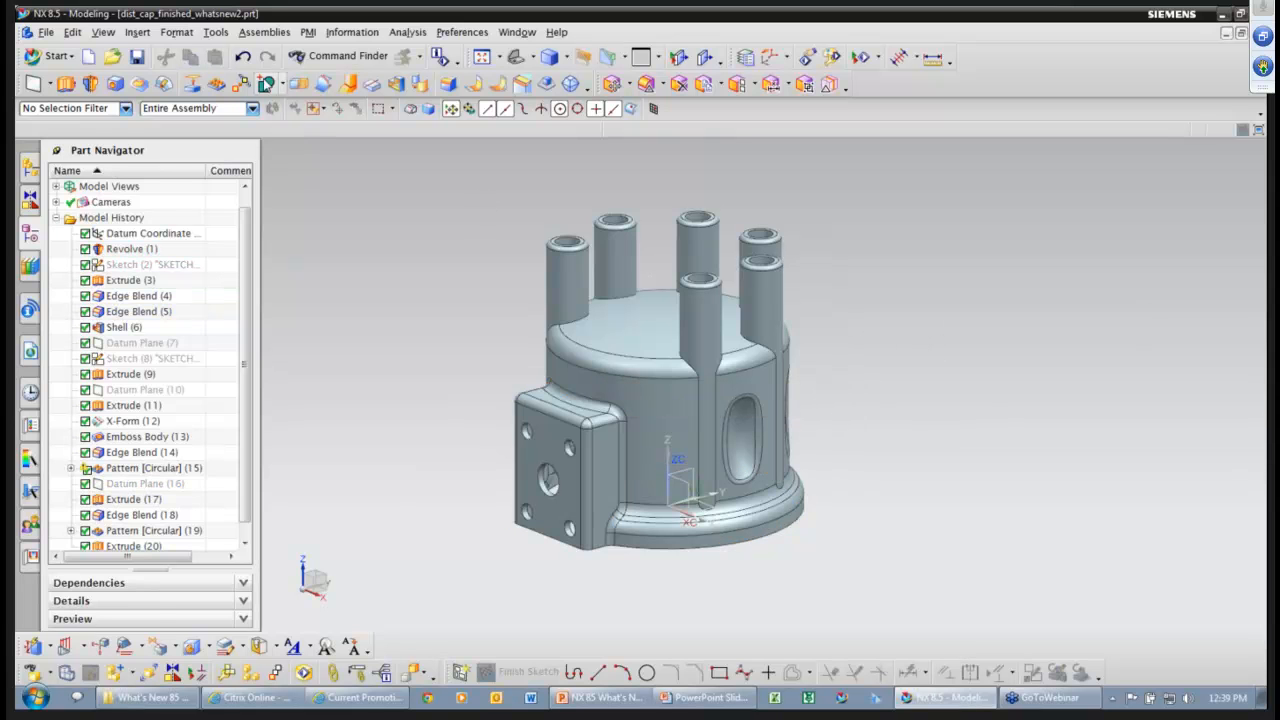
{"action": "left_click", "coordinate": [215, 34]}
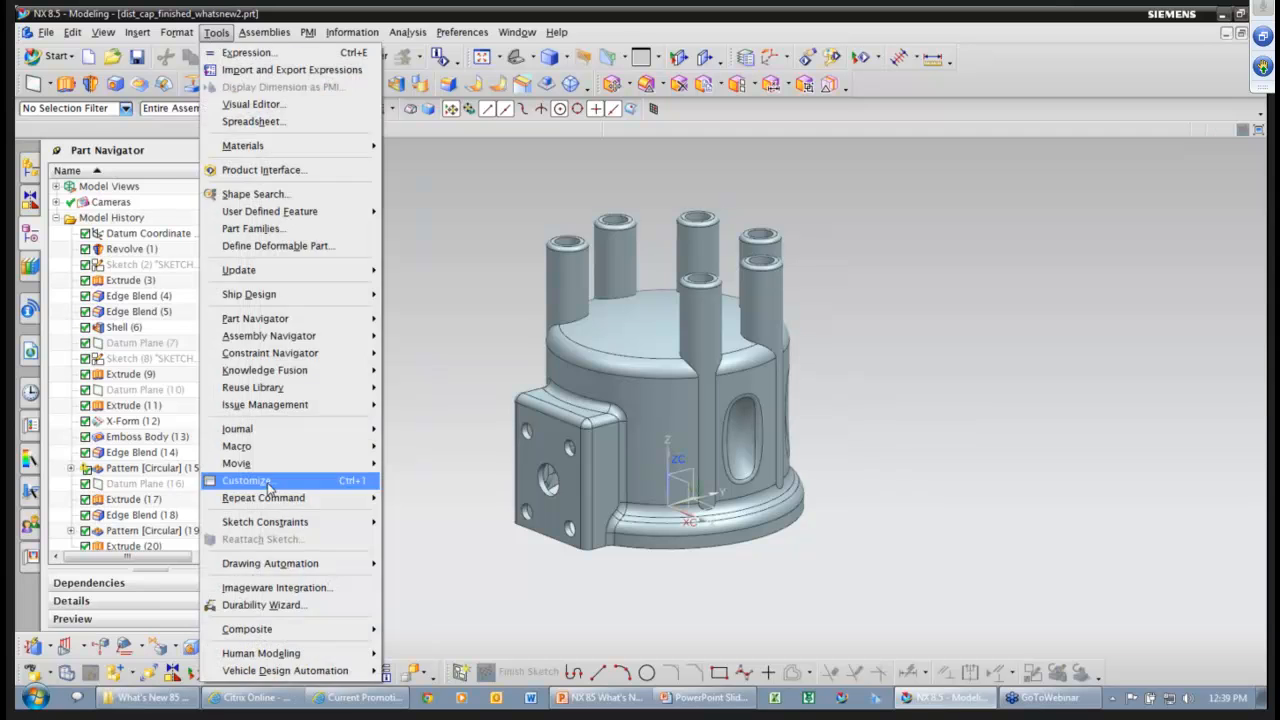
{"action": "left_click", "coordinate": [267, 481]}
{"action": "left_click_drag", "start_coordinate": [862, 174], "coordinate": [214, 187]}
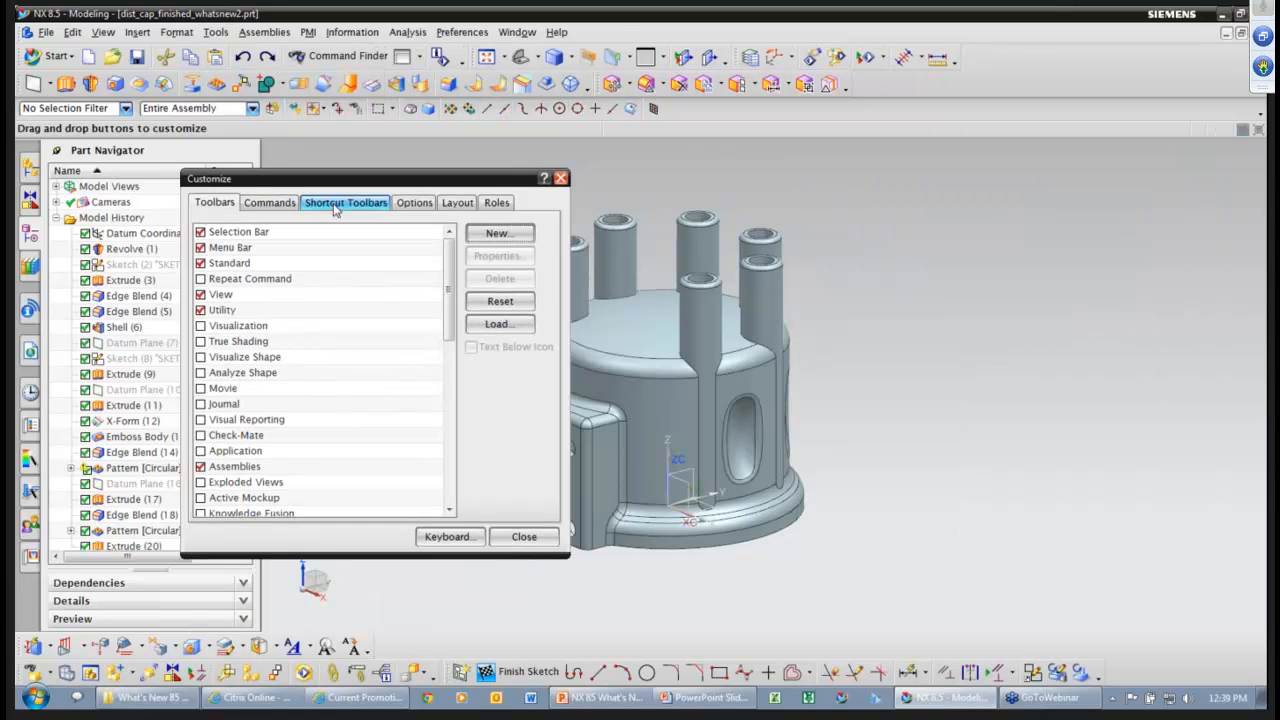
{"action": "left_click", "coordinate": [335, 205]}
{"action": "left_click", "coordinate": [214, 272]}
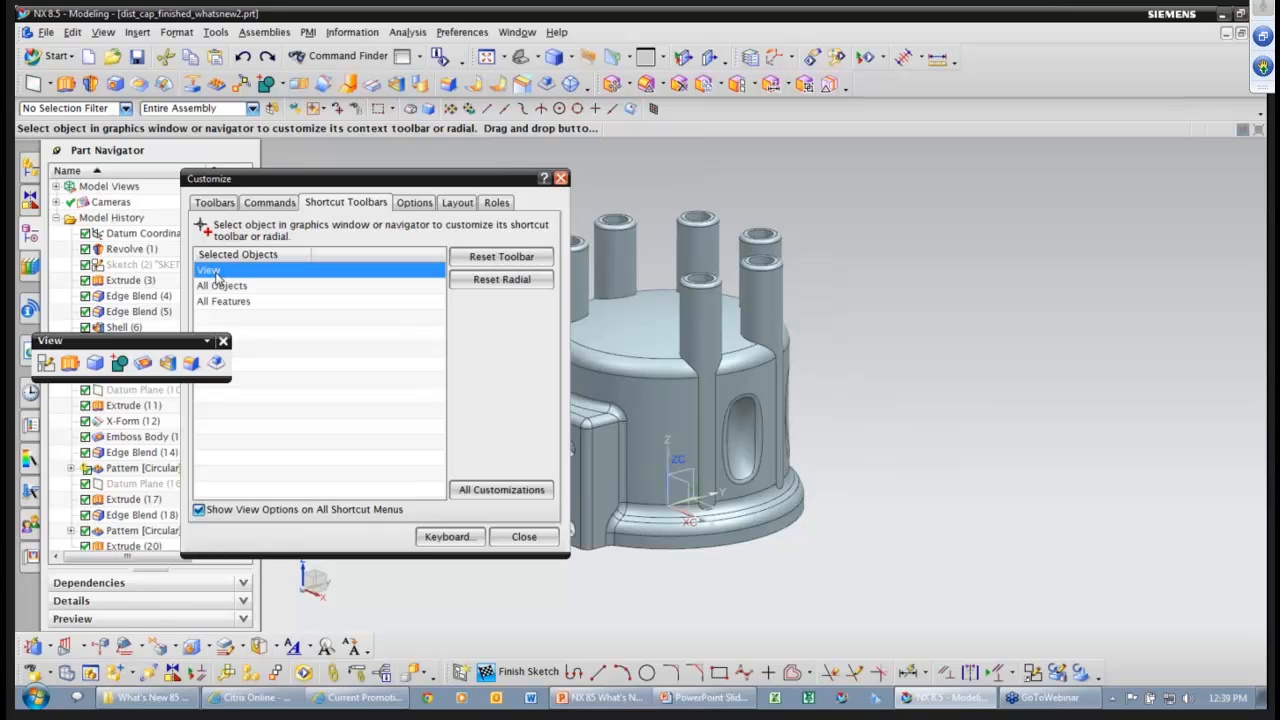
{"action": "left_click_drag", "start_coordinate": [178, 347], "coordinate": [216, 350]}
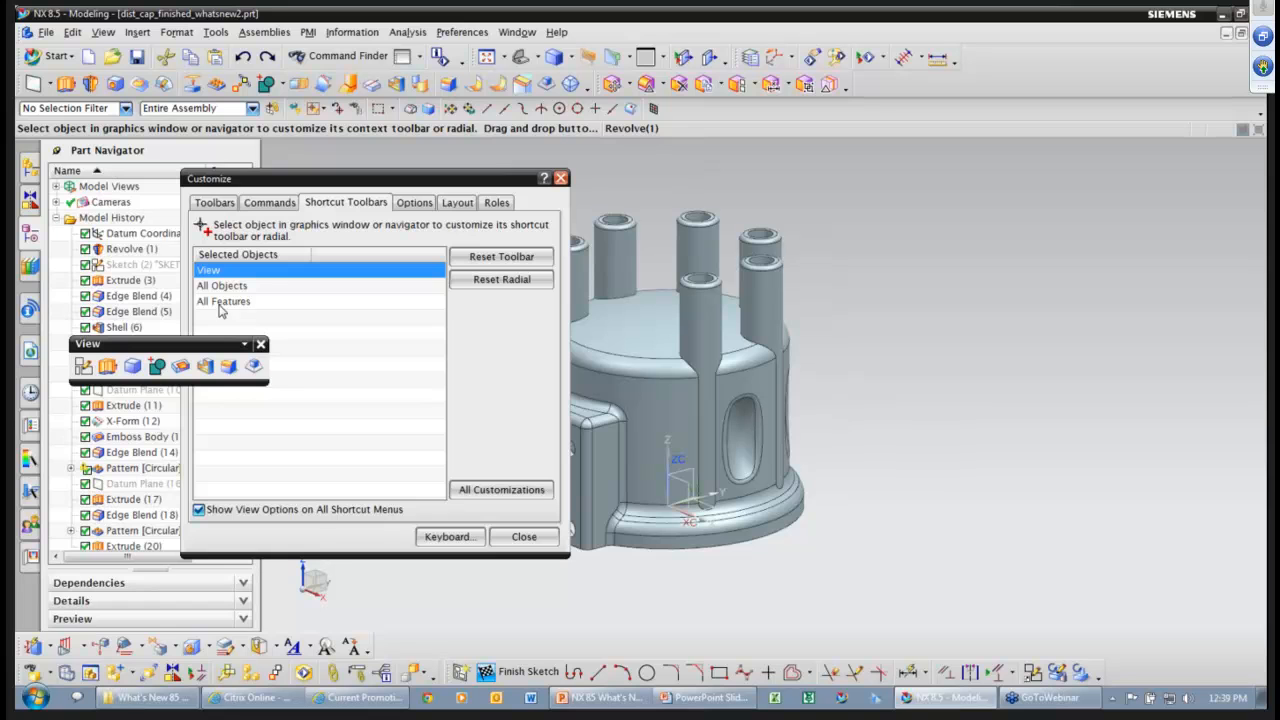
{"action": "left_click", "coordinate": [524, 538]}
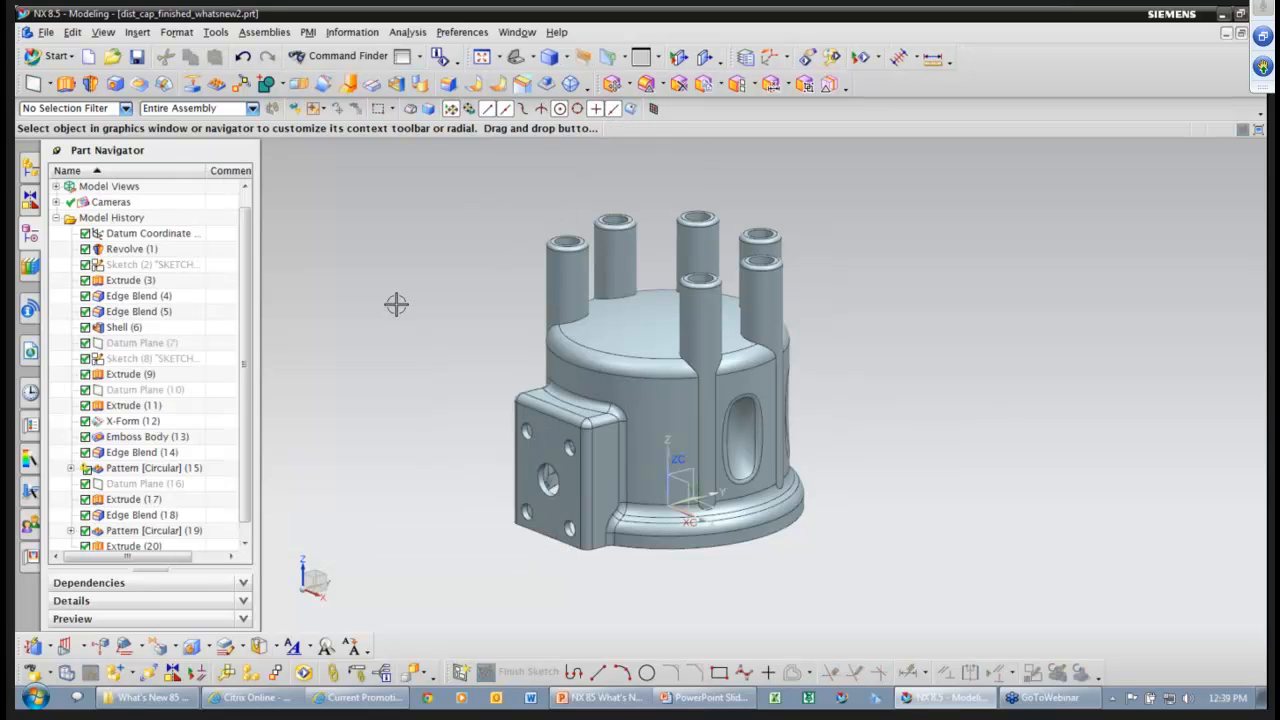
Switch to the dist_cap.prt part and start an Edge Blend at 0.125 in radius.
{"action": "right_click", "coordinate": [885, 271]}
{"action": "left_click", "coordinate": [518, 32]}
{"action": "left_click", "coordinate": [540, 129]}
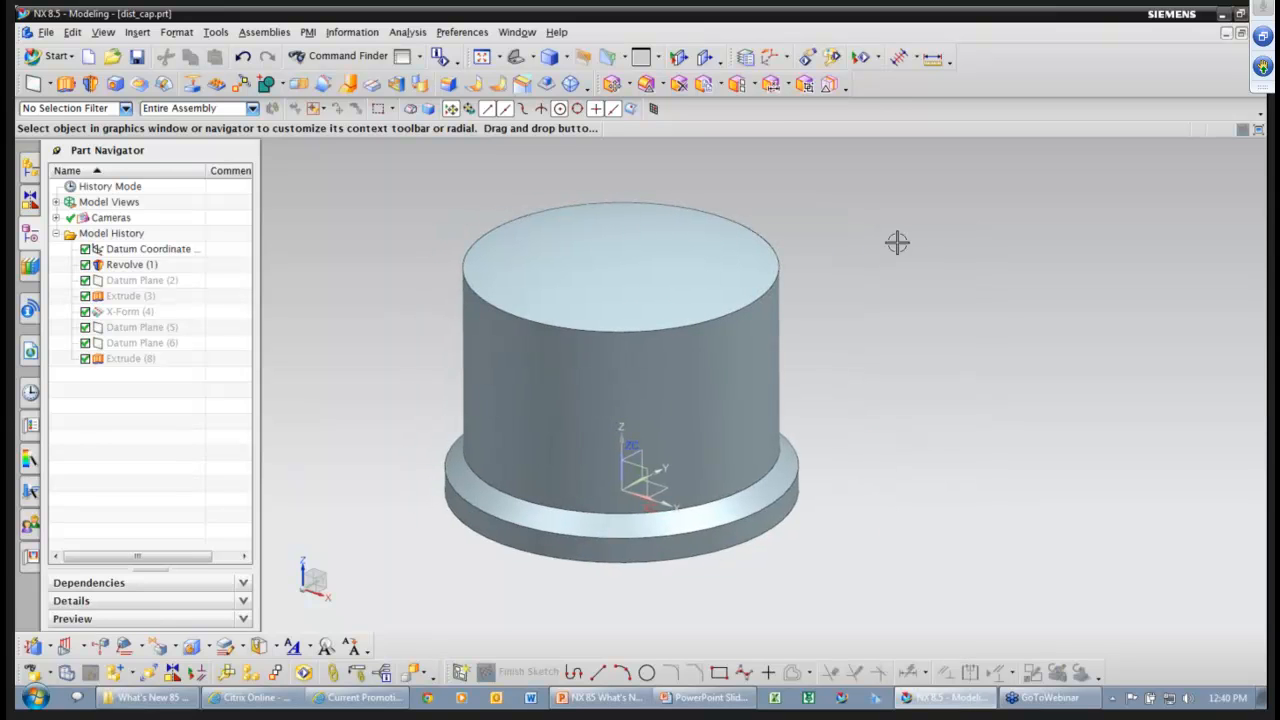
{"action": "left_click", "coordinate": [897, 243]}
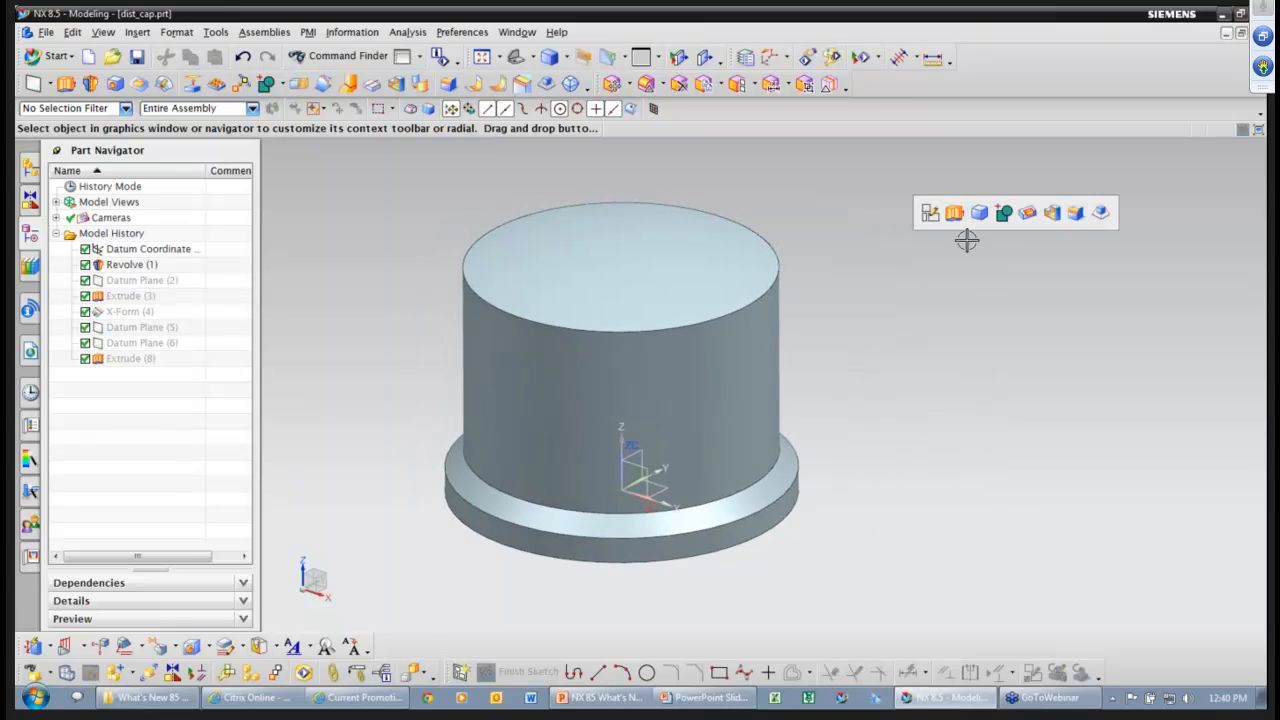
{"action": "left_click", "coordinate": [1075, 218]}
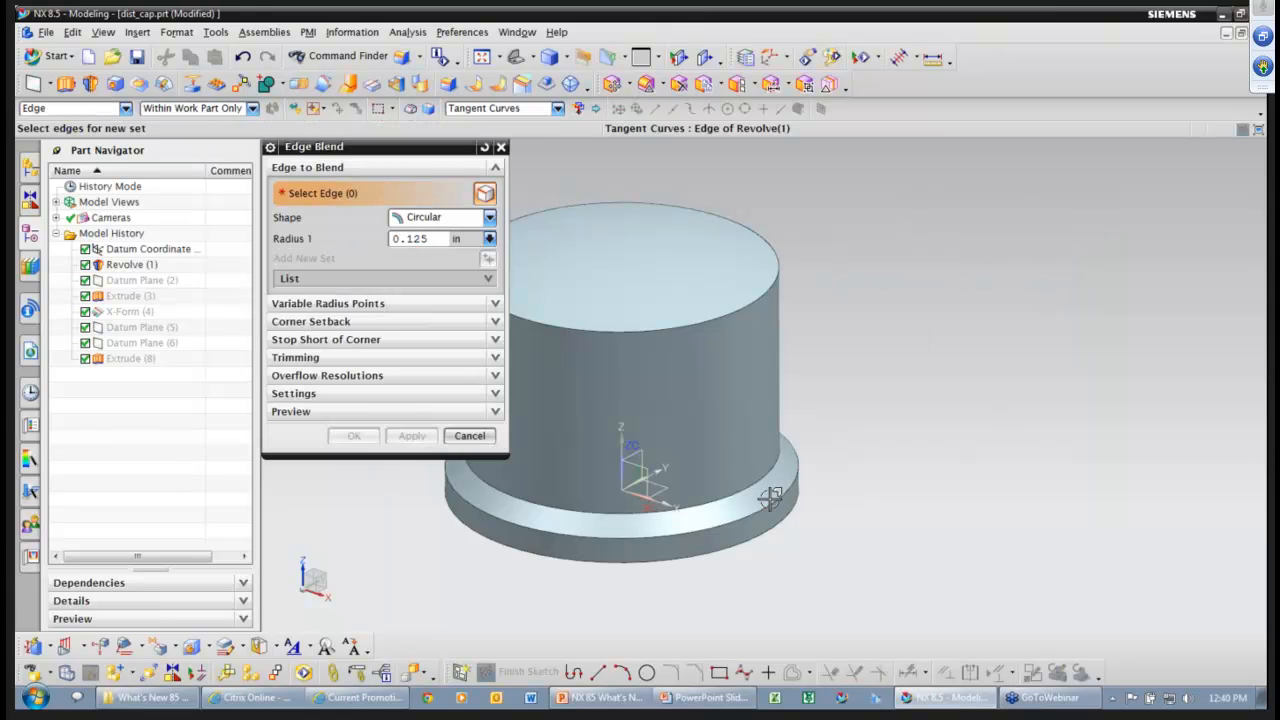
Preview a 0.25 blend on the flange, base and top edges, then cancel it.
{"action": "left_click", "coordinate": [770, 498]}
{"action": "left_click", "coordinate": [768, 479]}
{"action": "left_click", "coordinate": [746, 306]}
{"action": "type", "text": ".25"}
{"action": "key", "text": "Return"}
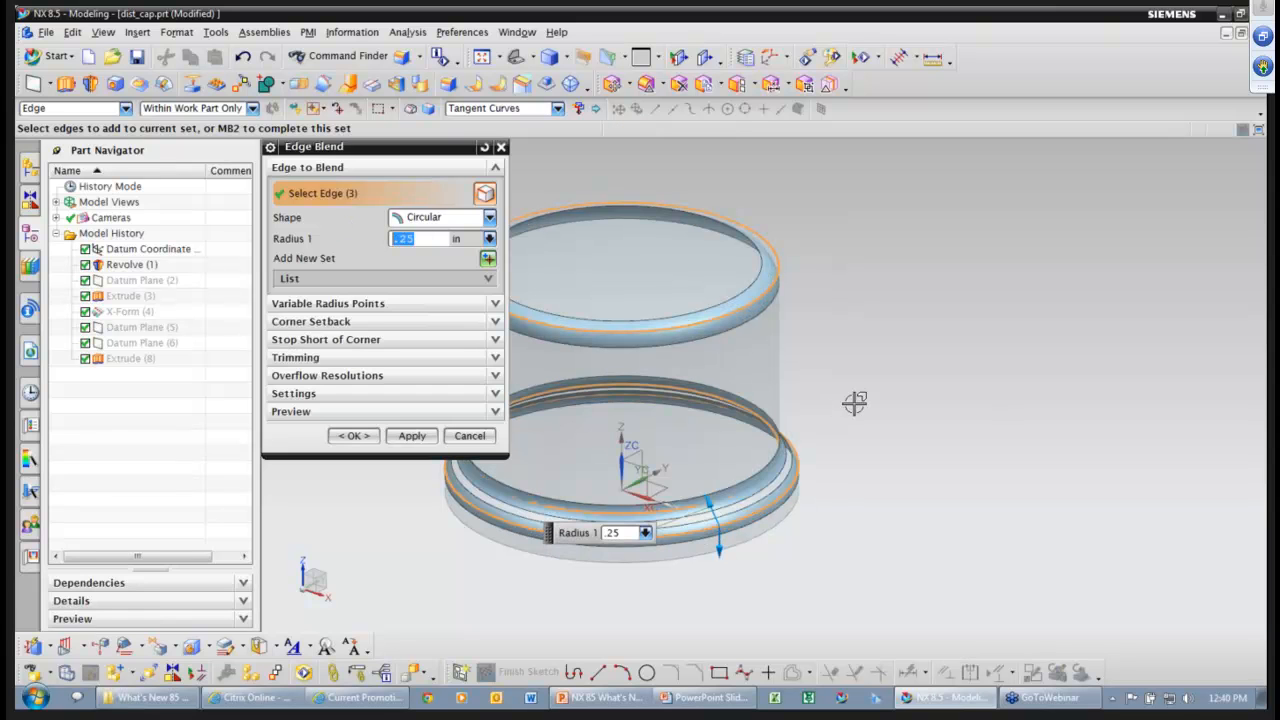
{"action": "middle_click_drag", "start_coordinate": [843, 390], "coordinate": [931, 399], "text": "shift"}
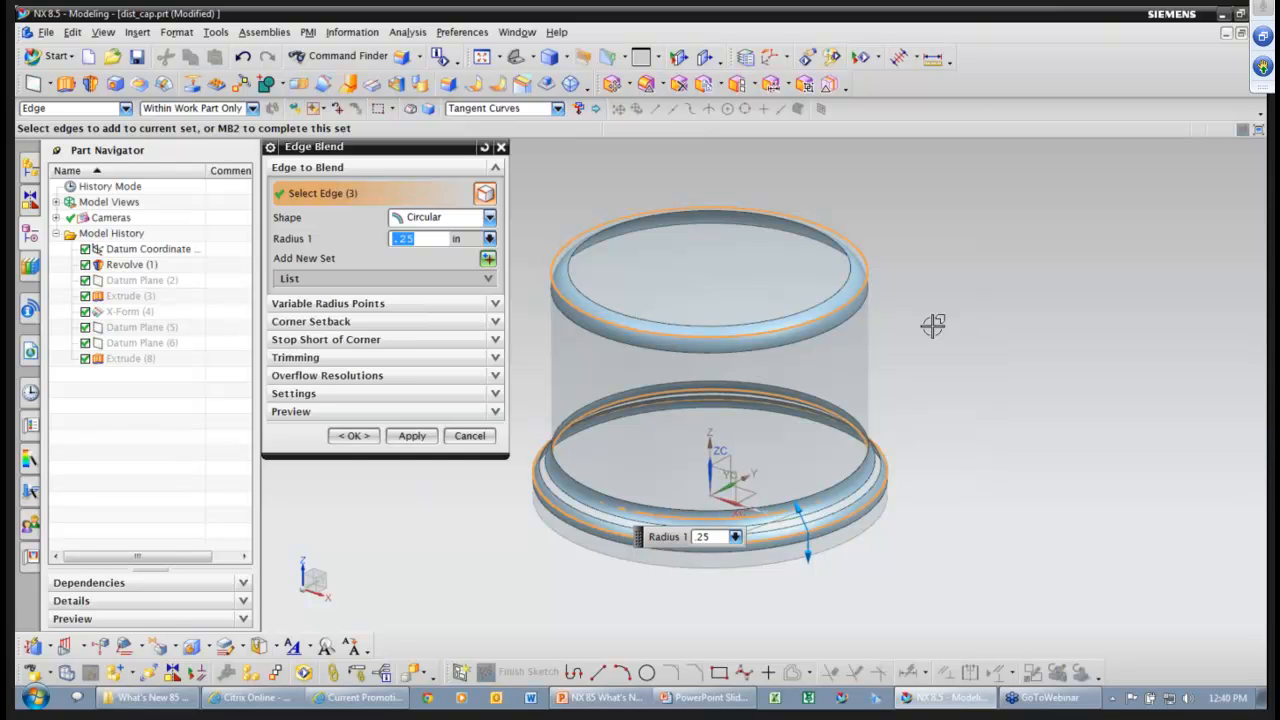
{"action": "left_click", "coordinate": [469, 435]}
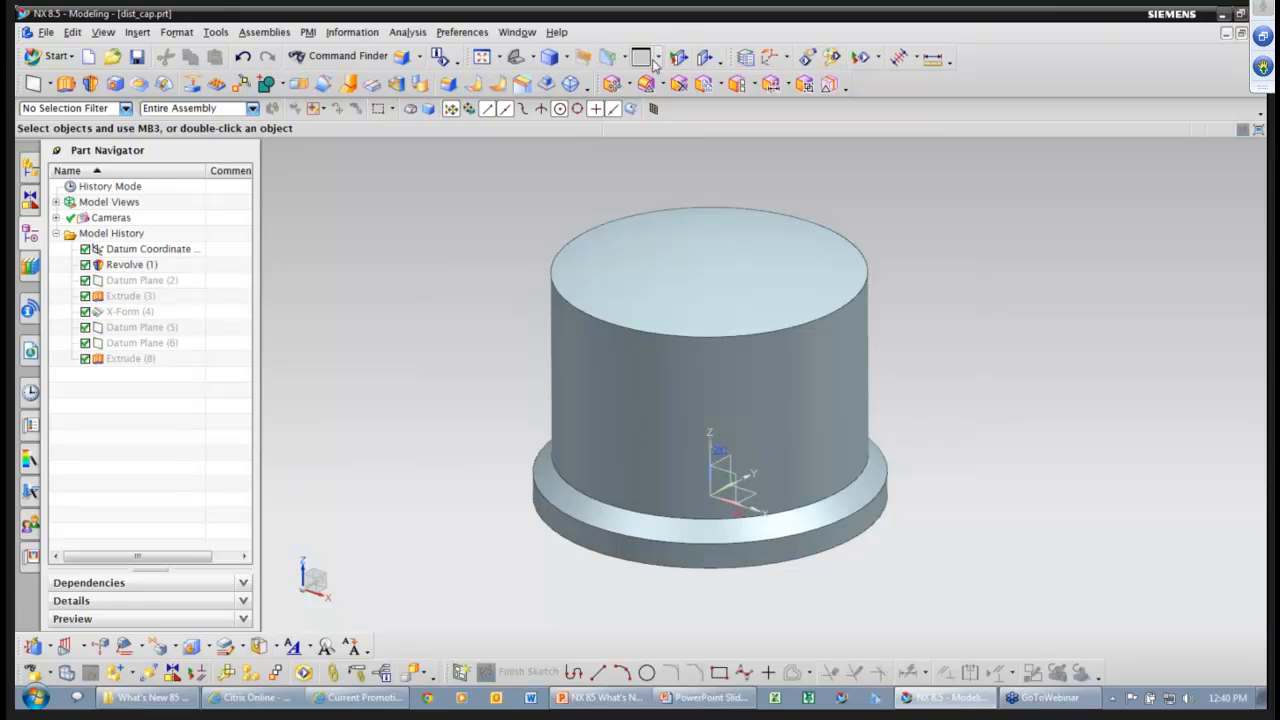
Add the See-Thru Preview button to the View toolbar.
{"action": "left_click", "coordinate": [721, 62]}
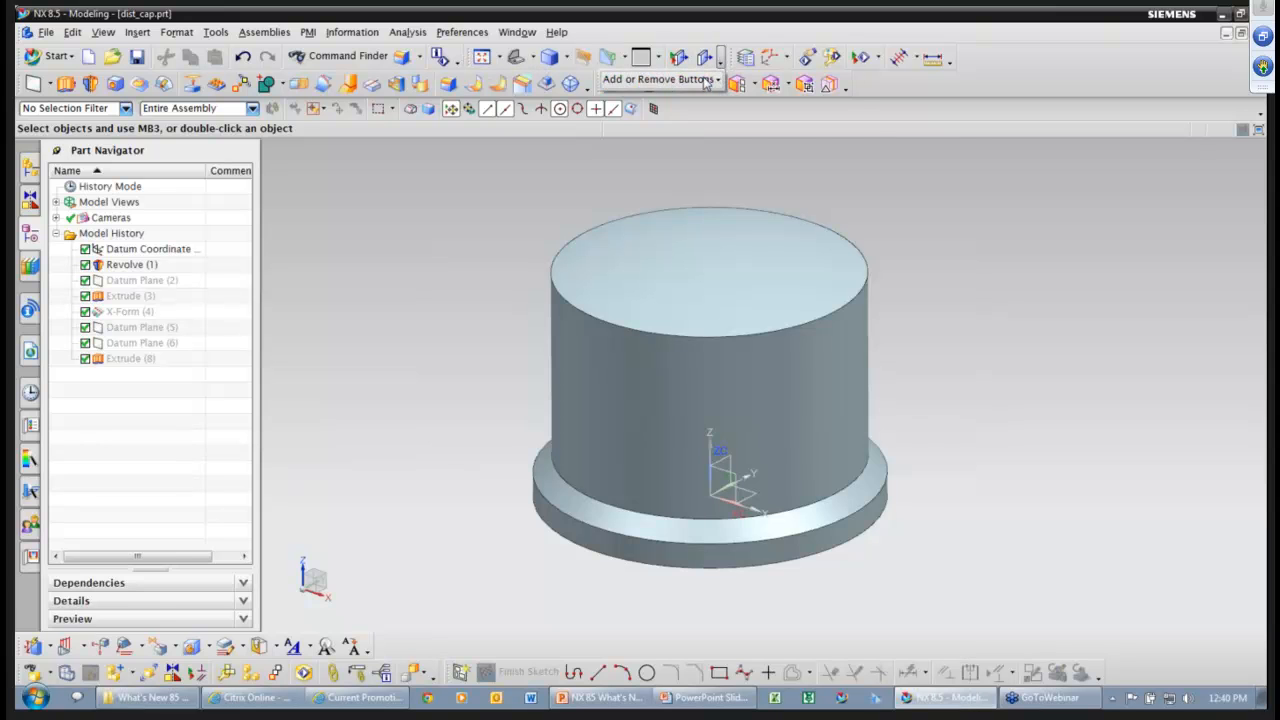
{"action": "mouse_move", "coordinate": [718, 80]}
{"action": "mouse_move", "coordinate": [765, 101]}
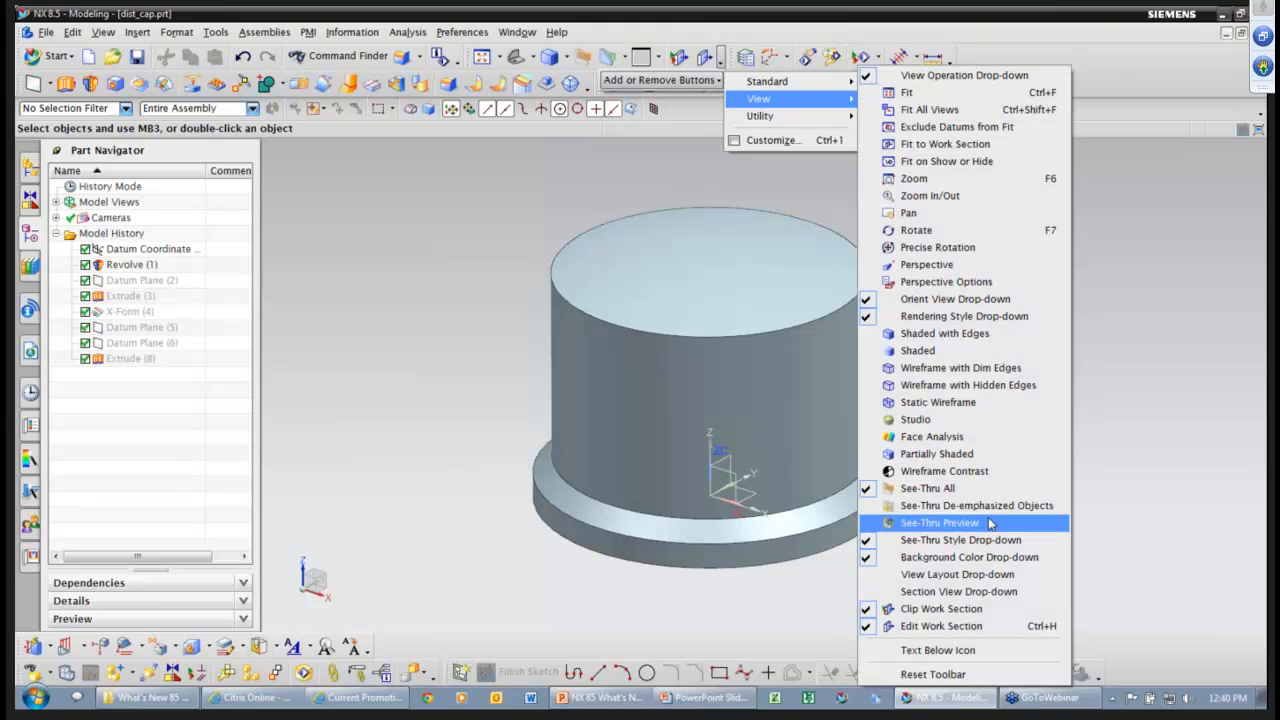
{"action": "left_click", "coordinate": [990, 523]}
{"action": "left_click", "coordinate": [622, 180]}
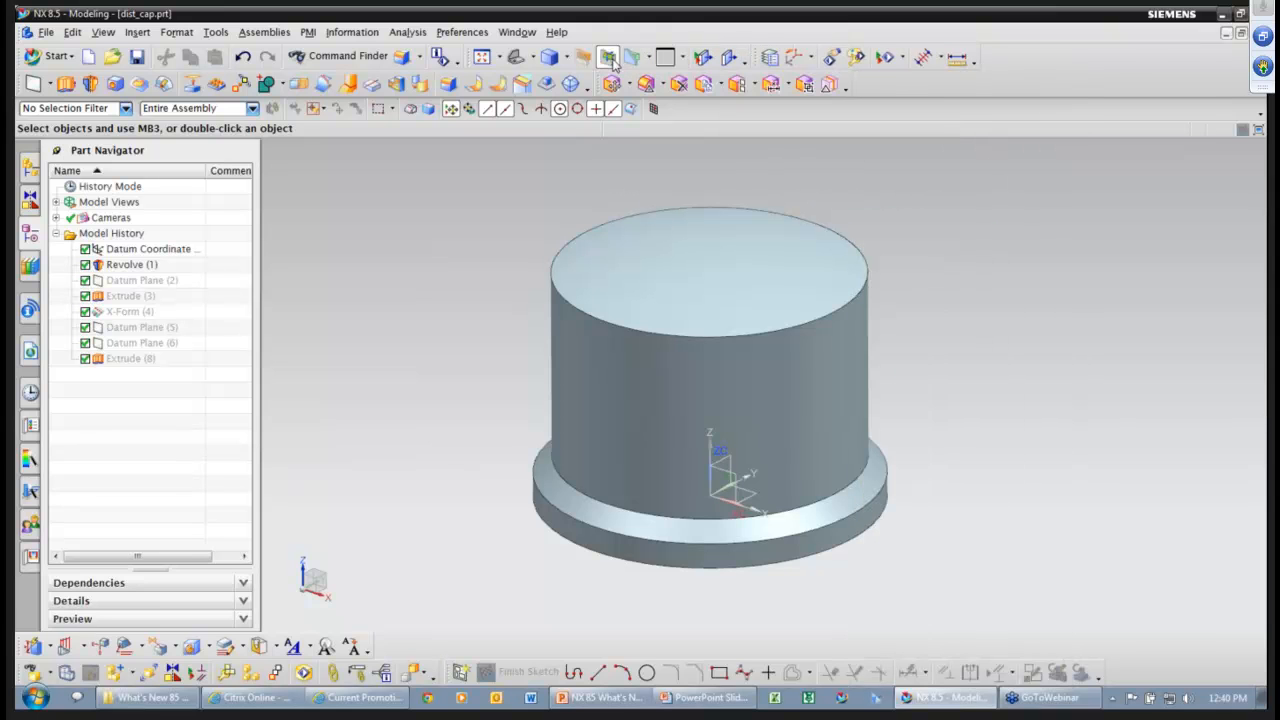
Turn See-Thru Preview on for the dist_cap model.
{"action": "left_click", "coordinate": [612, 60]}
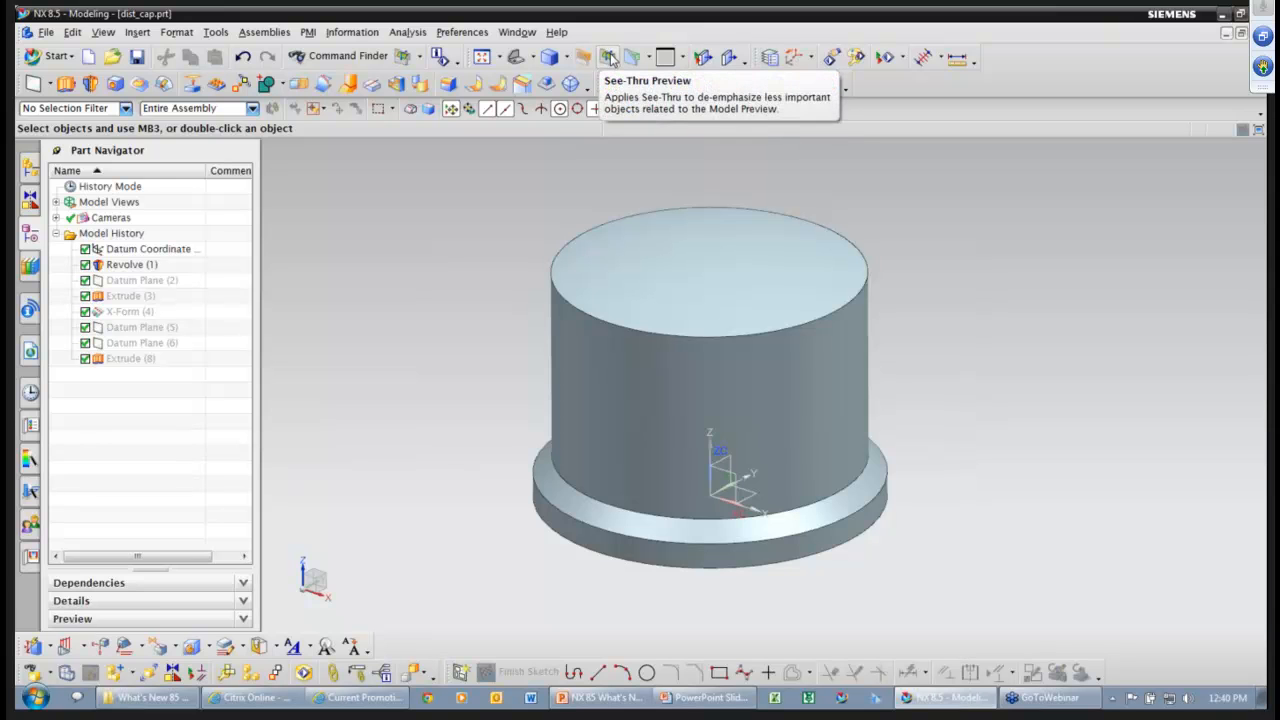
{"action": "left_click", "coordinate": [609, 59]}
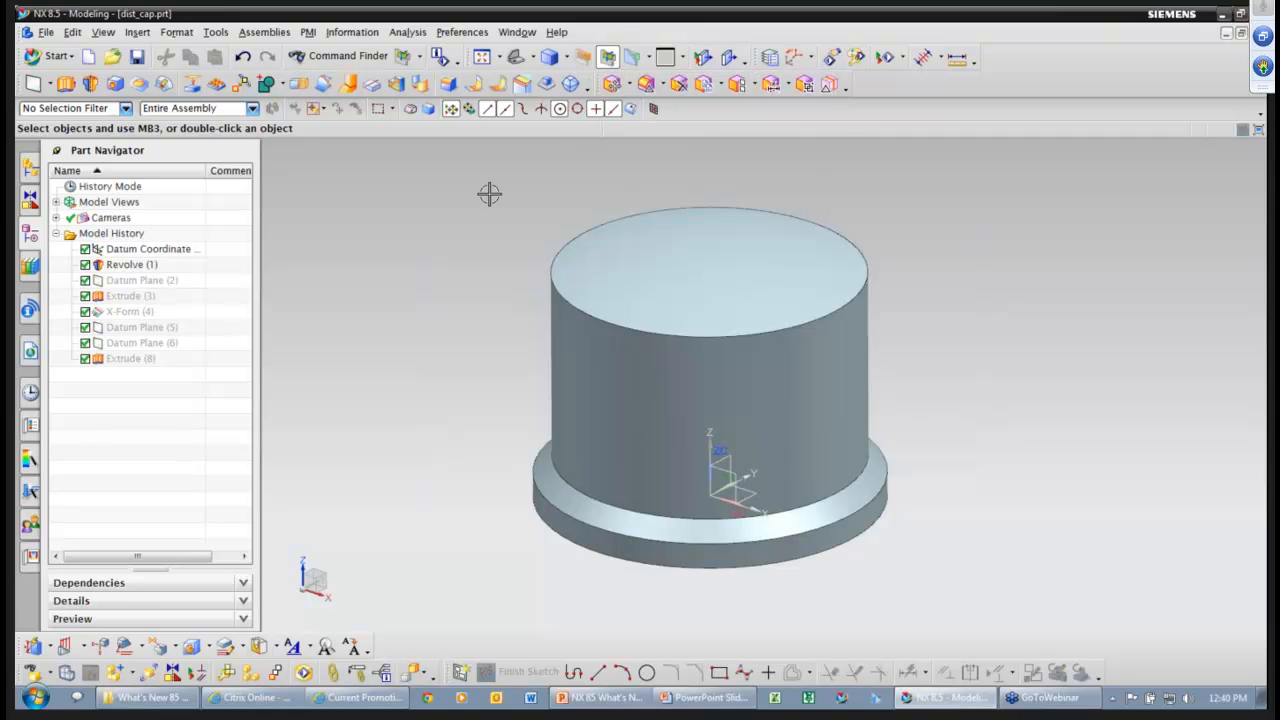
{"action": "middle_click_drag", "start_coordinate": [485, 200], "coordinate": [474, 201], "text": "shift"}
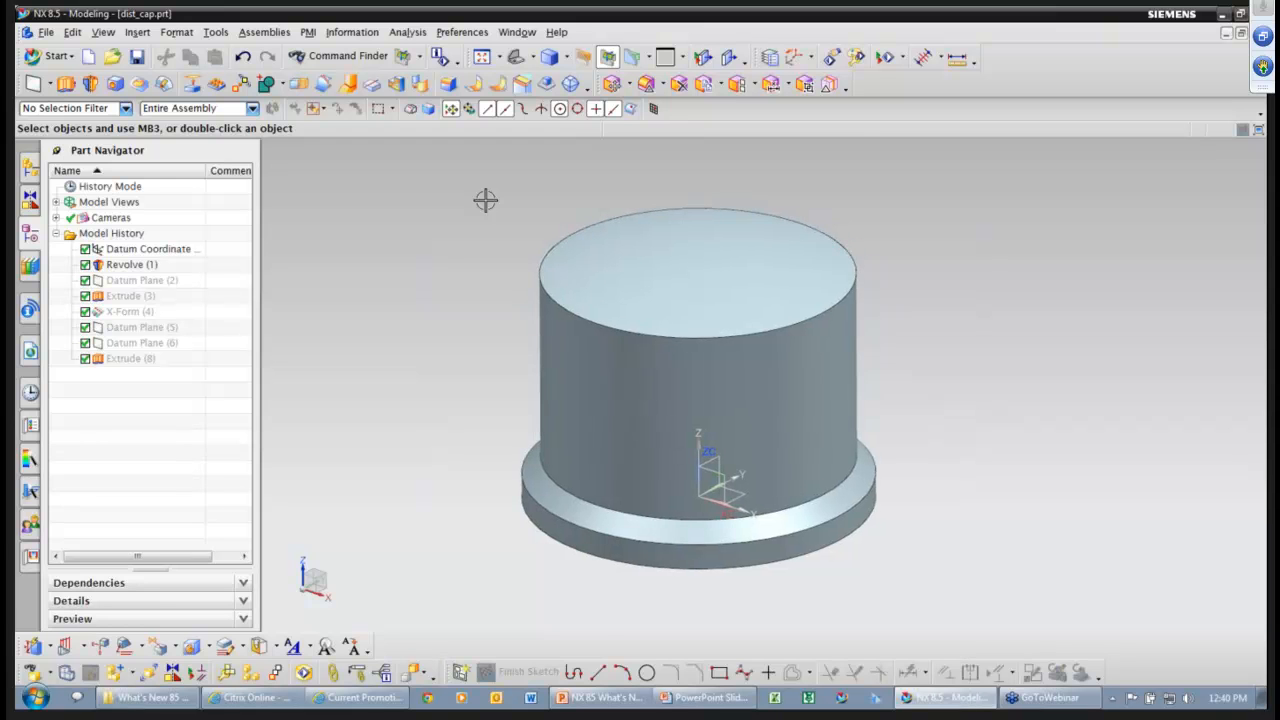
{"action": "left_click", "coordinate": [518, 32]}
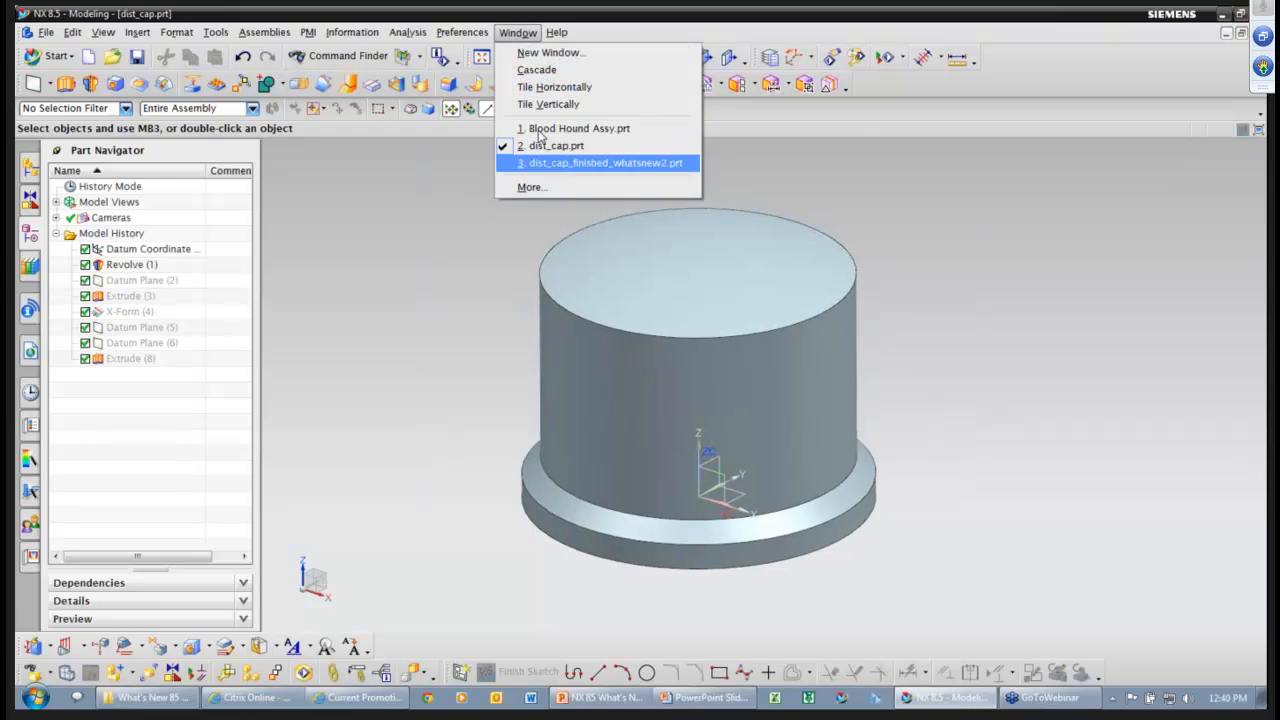
{"action": "left_click", "coordinate": [560, 162]}
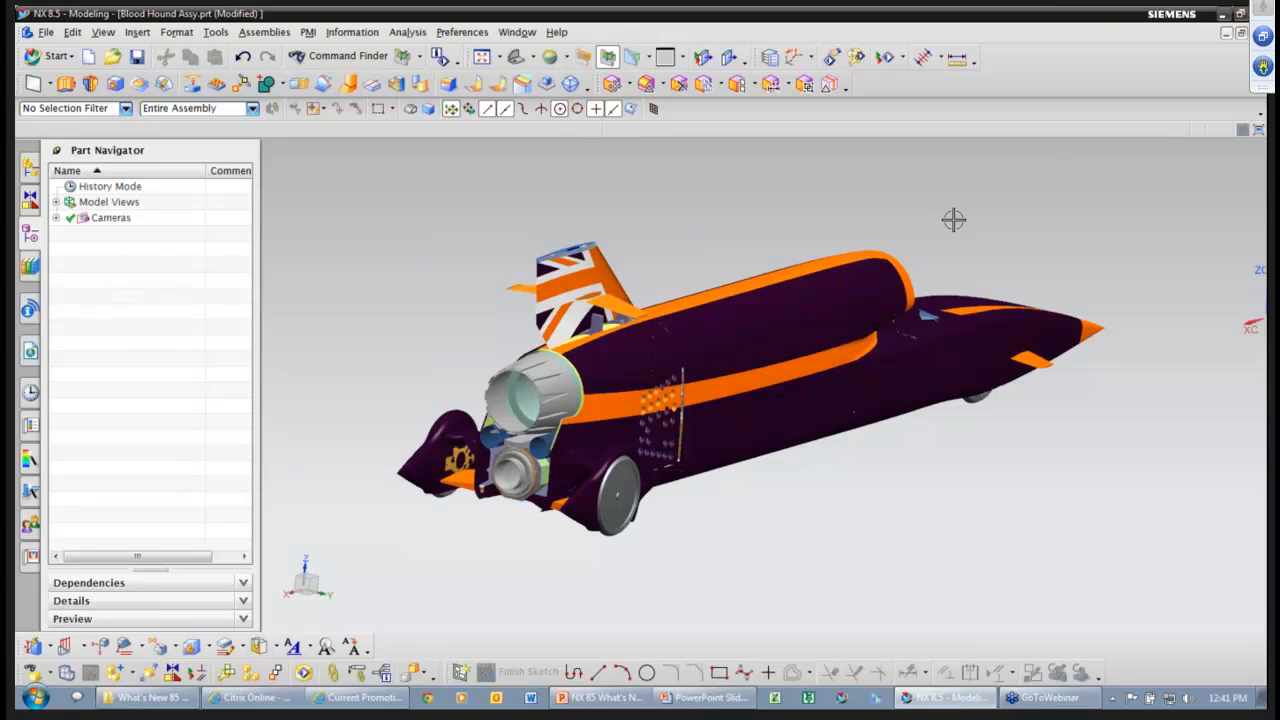
{"action": "middle_click_drag", "start_coordinate": [954, 220], "coordinate": [954, 220]}
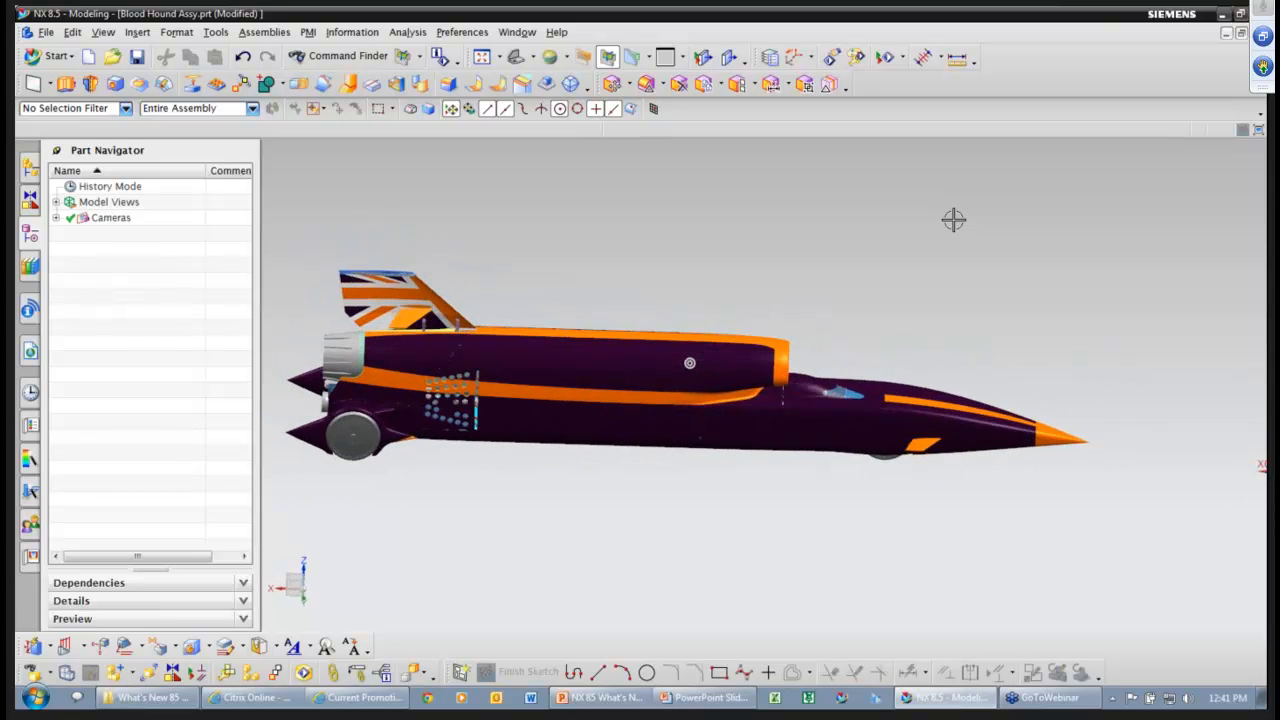
{"action": "middle_click_drag", "start_coordinate": [689, 229], "coordinate": [645, 226]}
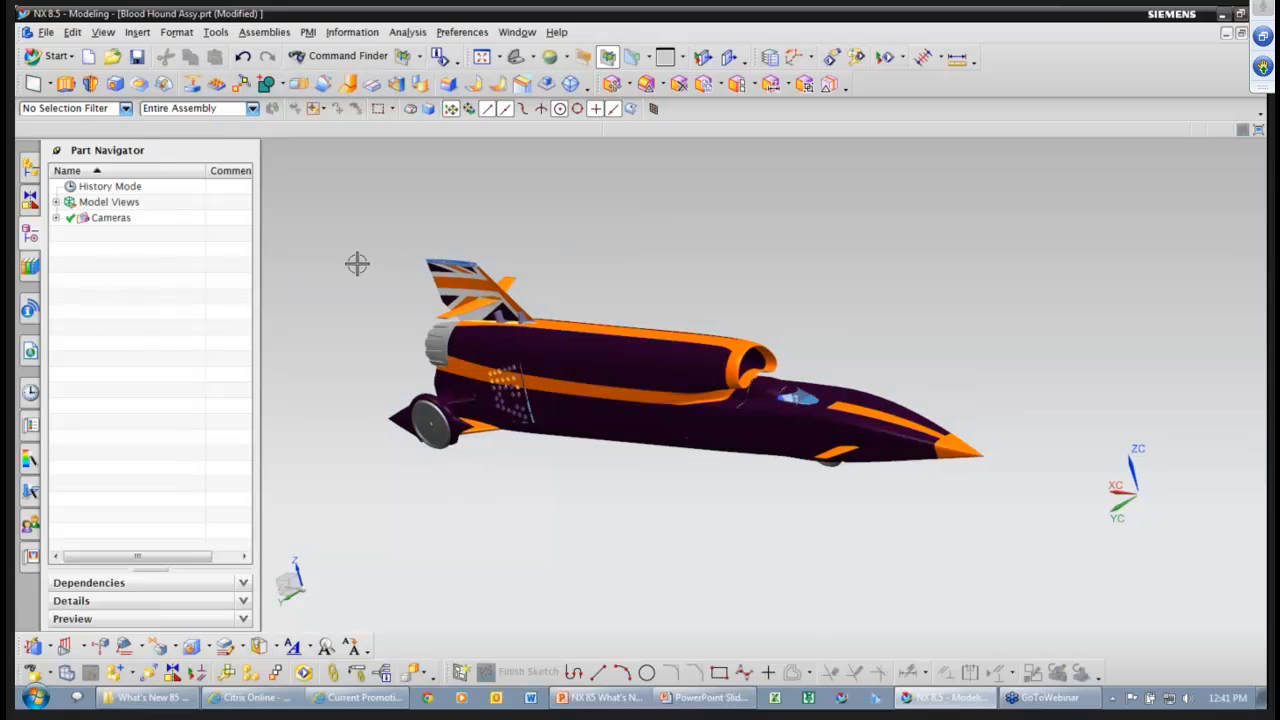
{"action": "left_click", "coordinate": [30, 167]}
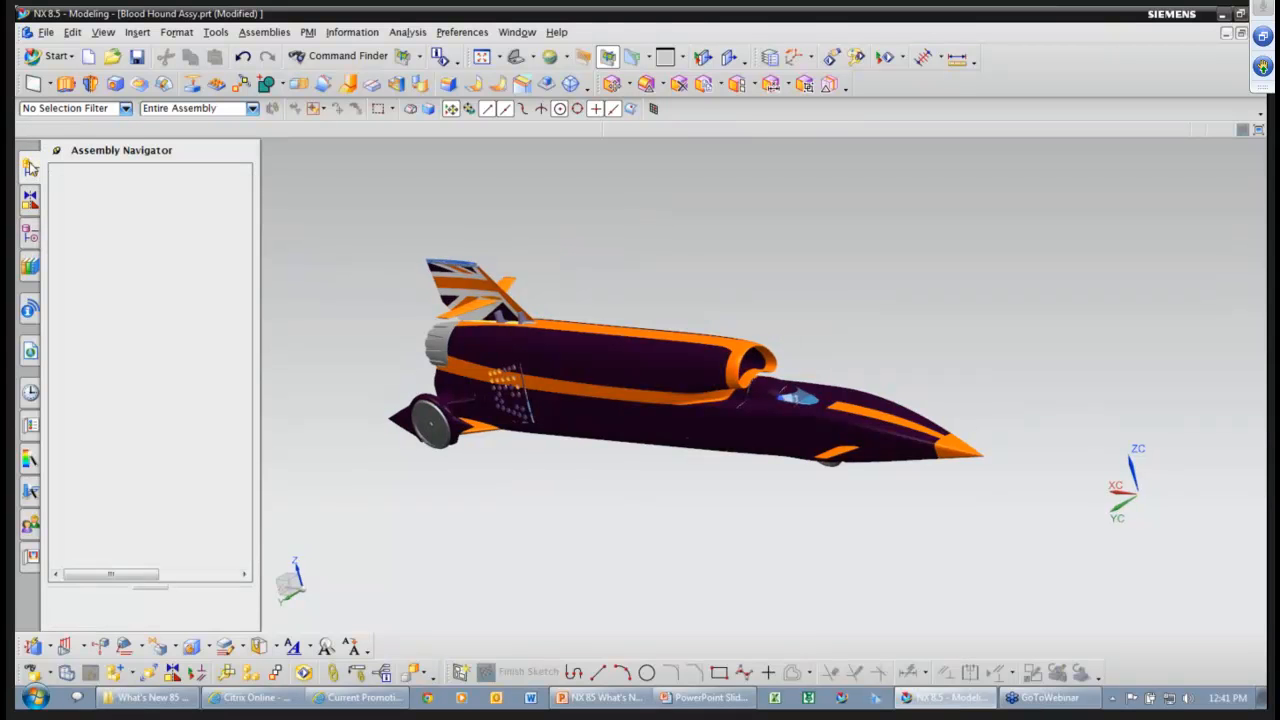
{"action": "scroll", "coordinate": [353, 318], "scroll_direction": "up", "scroll_amount": 2}
{"action": "scroll", "coordinate": [354, 319], "scroll_direction": "up", "scroll_amount": 3}
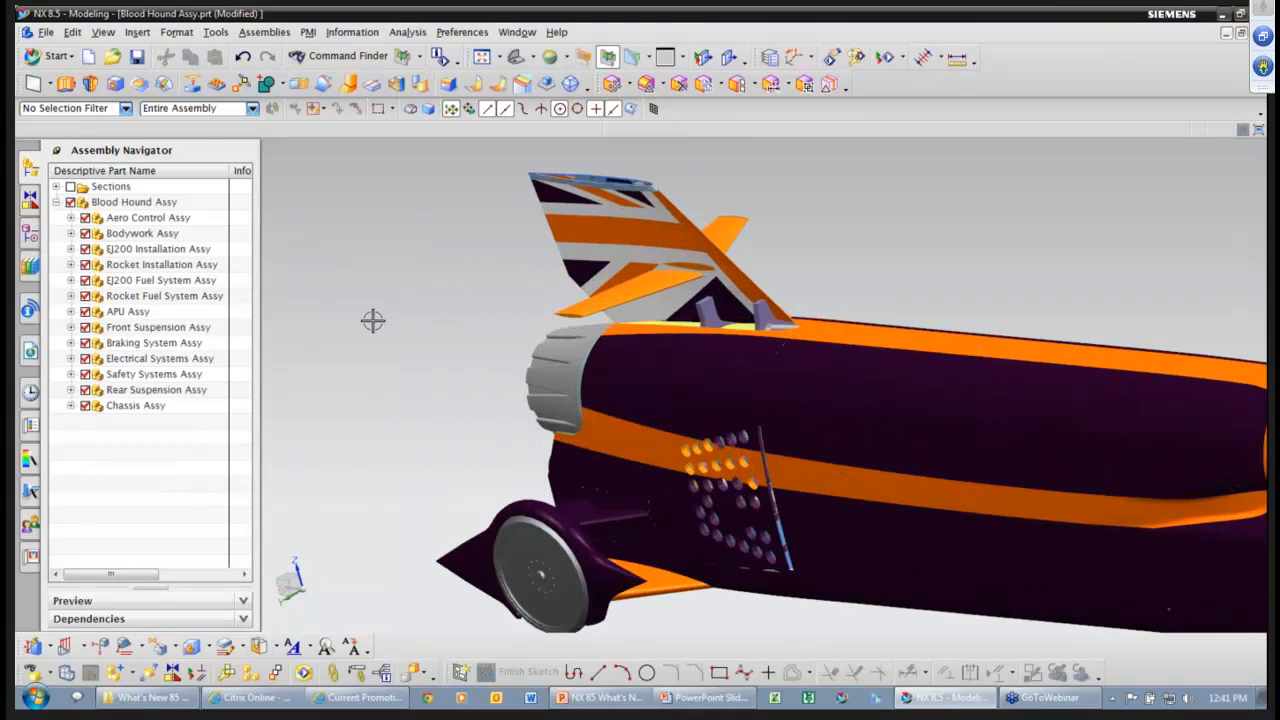
{"action": "middle_click_drag", "start_coordinate": [403, 319], "coordinate": [428, 319]}
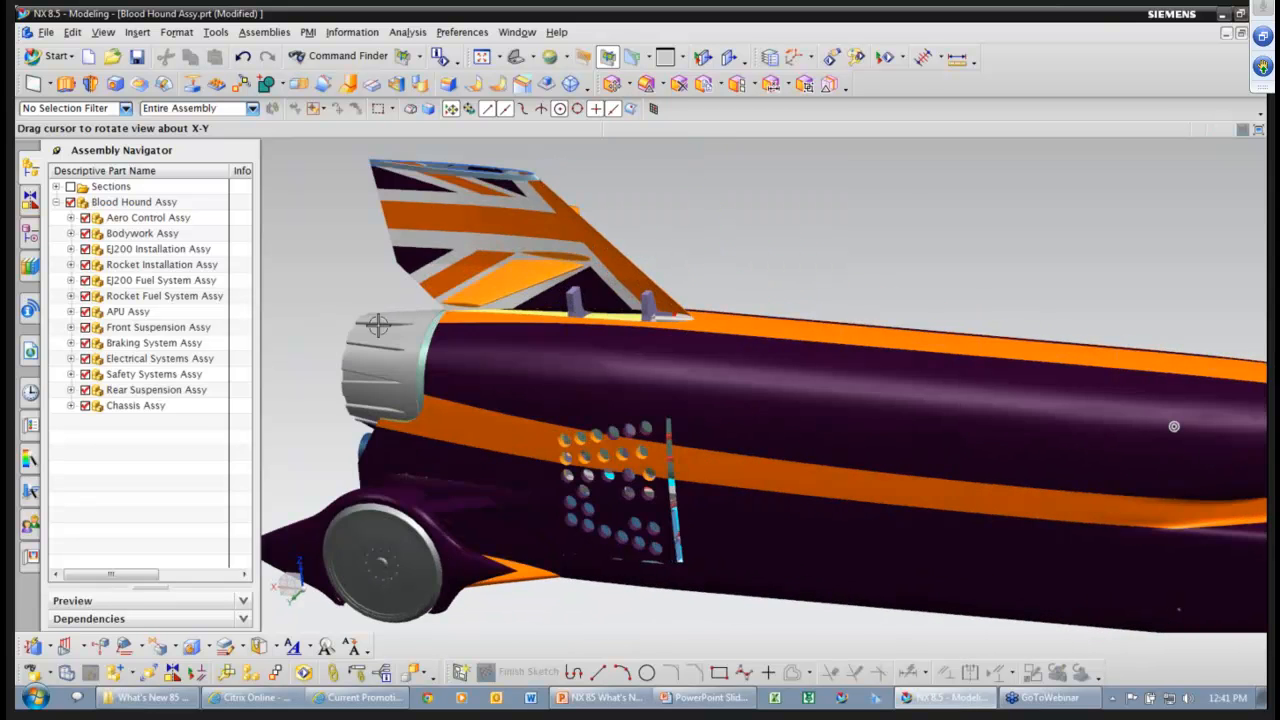
{"action": "scroll", "coordinate": [378, 325], "scroll_direction": "down", "scroll_amount": 1}
{"action": "scroll", "coordinate": [378, 325], "scroll_direction": "up", "scroll_amount": 2}
{"action": "mouse_move", "coordinate": [357, 291]}
{"action": "middle_mouse_down"}
{"action": "mouse_move", "coordinate": [414, 280]}
{"action": "mouse_move", "coordinate": [340, 277]}
{"action": "mouse_move", "coordinate": [396, 276]}
{"action": "mouse_move", "coordinate": [326, 301]}
{"action": "middle_mouse_up"}
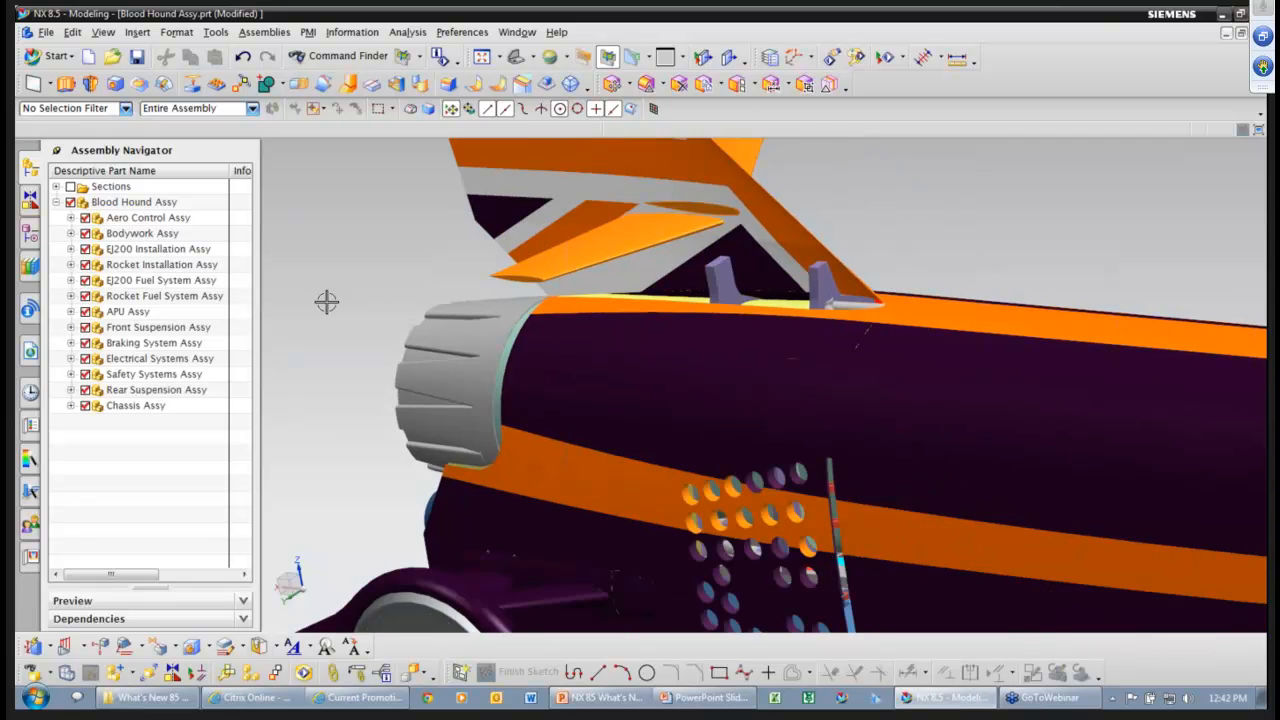
{"action": "scroll", "coordinate": [326, 301], "scroll_direction": "down", "scroll_amount": 3}
Load the components near the rear wheel with Open by Proximity.
{"action": "right_click", "coordinate": [388, 530]}
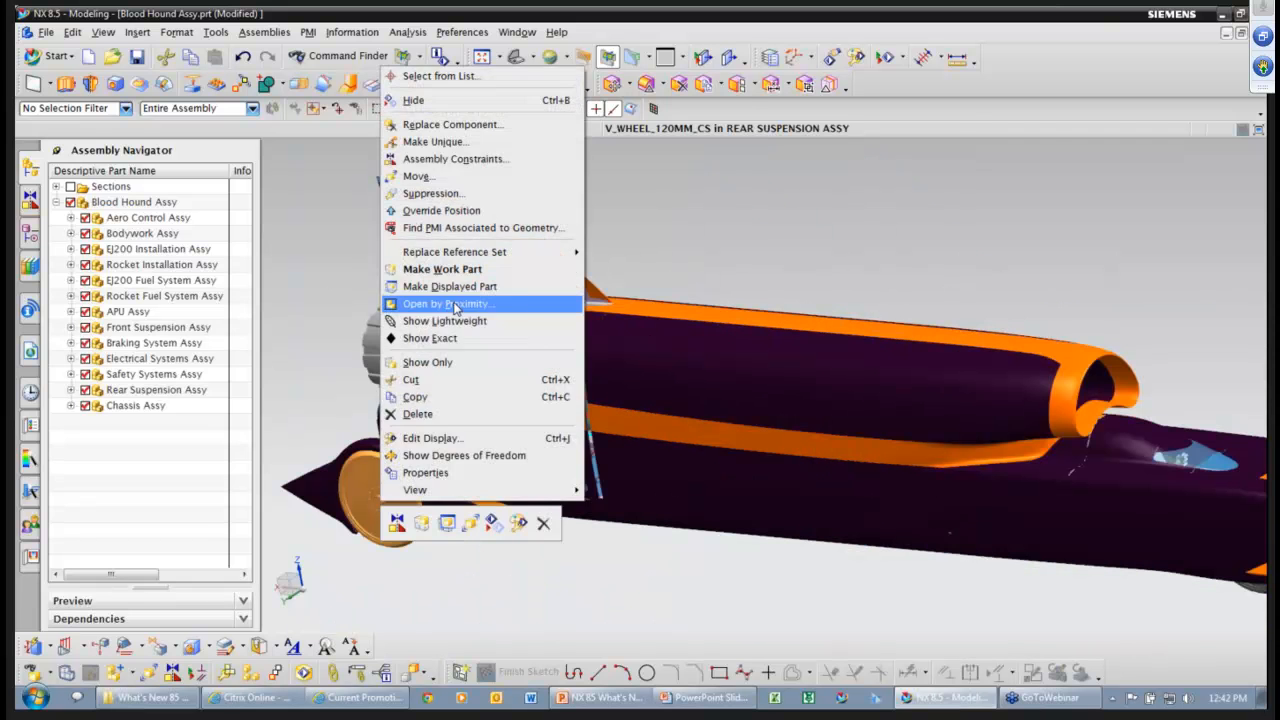
{"action": "left_click", "coordinate": [455, 298]}
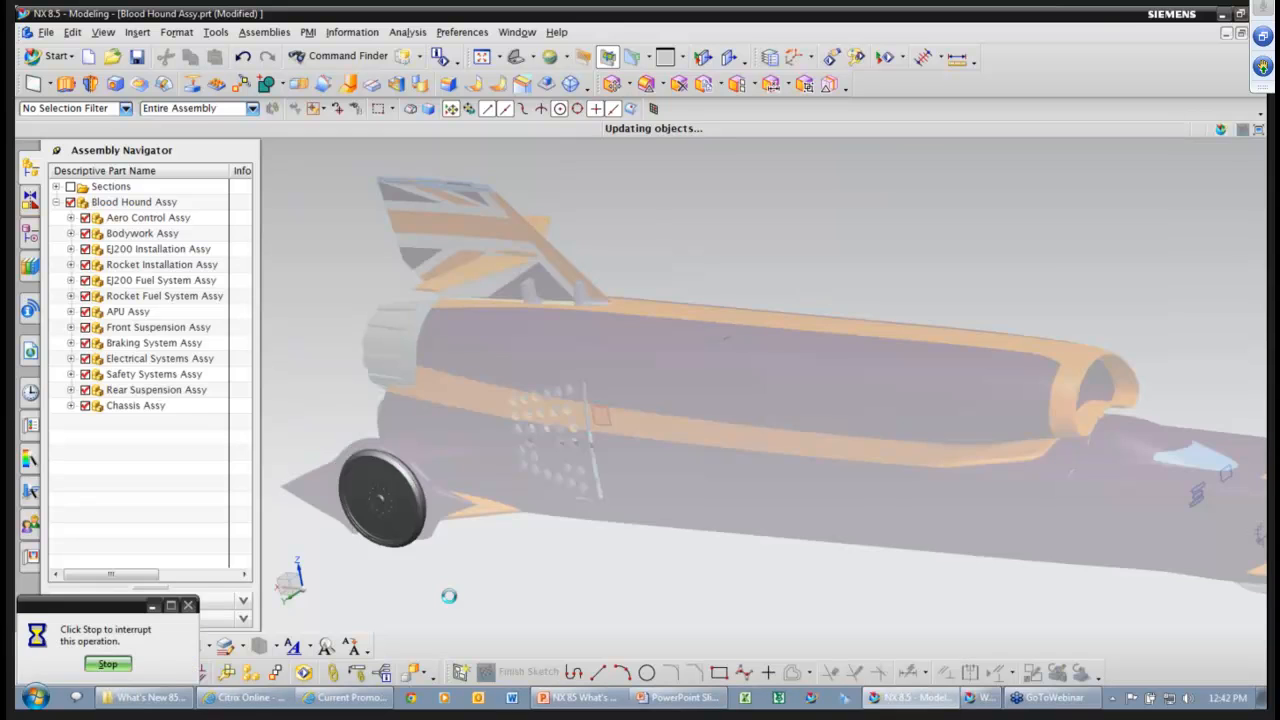
{"action": "mouse_move", "coordinate": [446, 589]}
{"action": "middle_mouse_down"}
{"action": "mouse_move", "coordinate": [429, 591]}
{"action": "mouse_move", "coordinate": [517, 574]}
{"action": "mouse_move", "coordinate": [454, 580]}
{"action": "middle_mouse_up"}
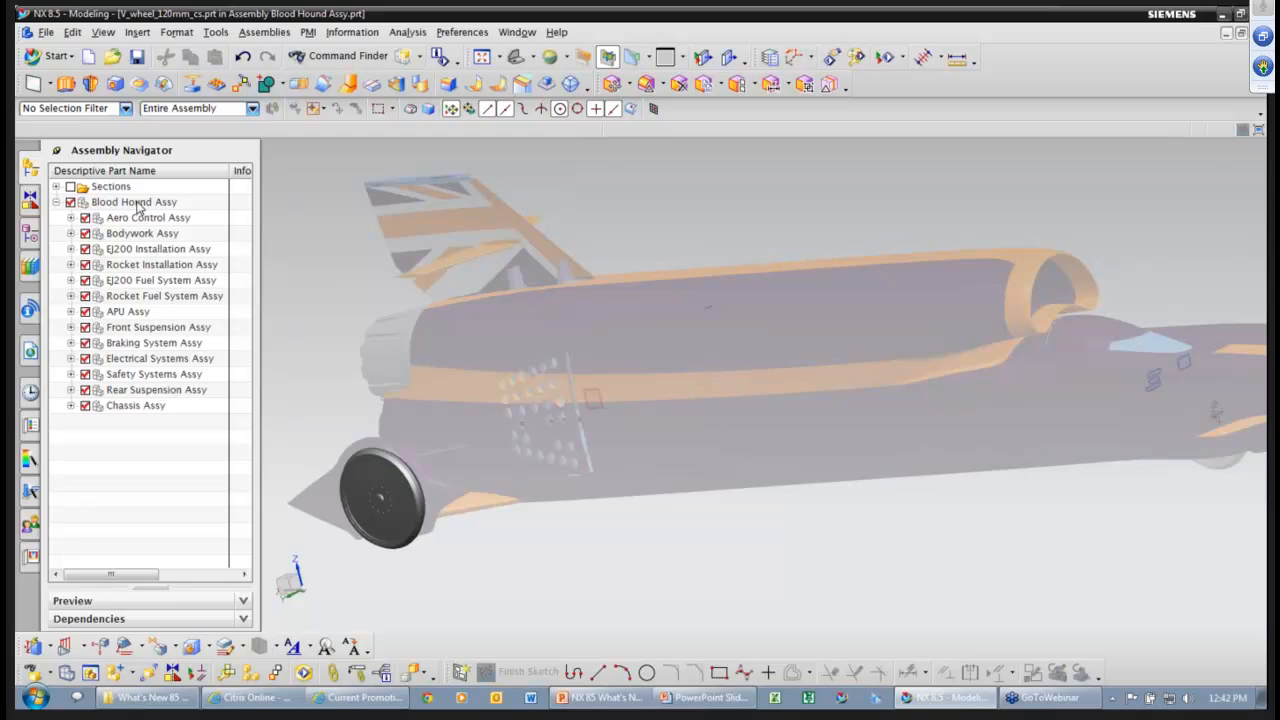
Make Blood Hound Assy the work part so the whole car shows in colour.
{"action": "left_click", "coordinate": [139, 204]}
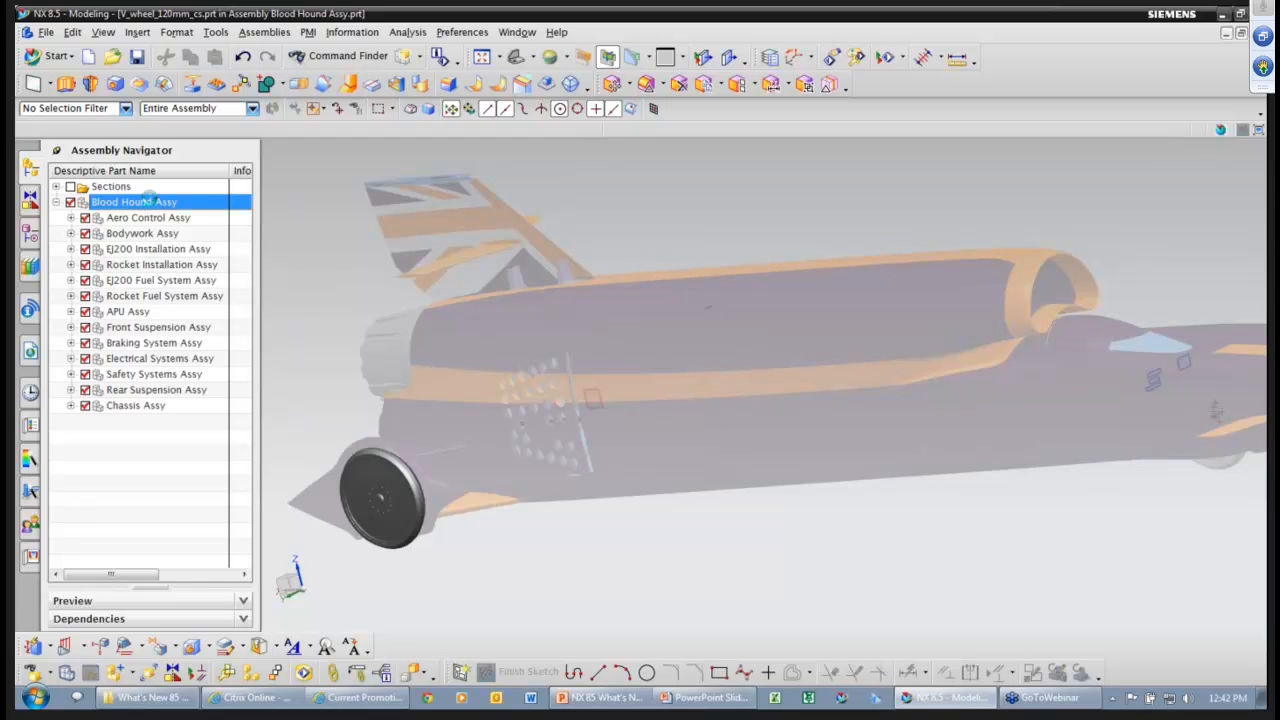
{"action": "double_click", "coordinate": [148, 201]}
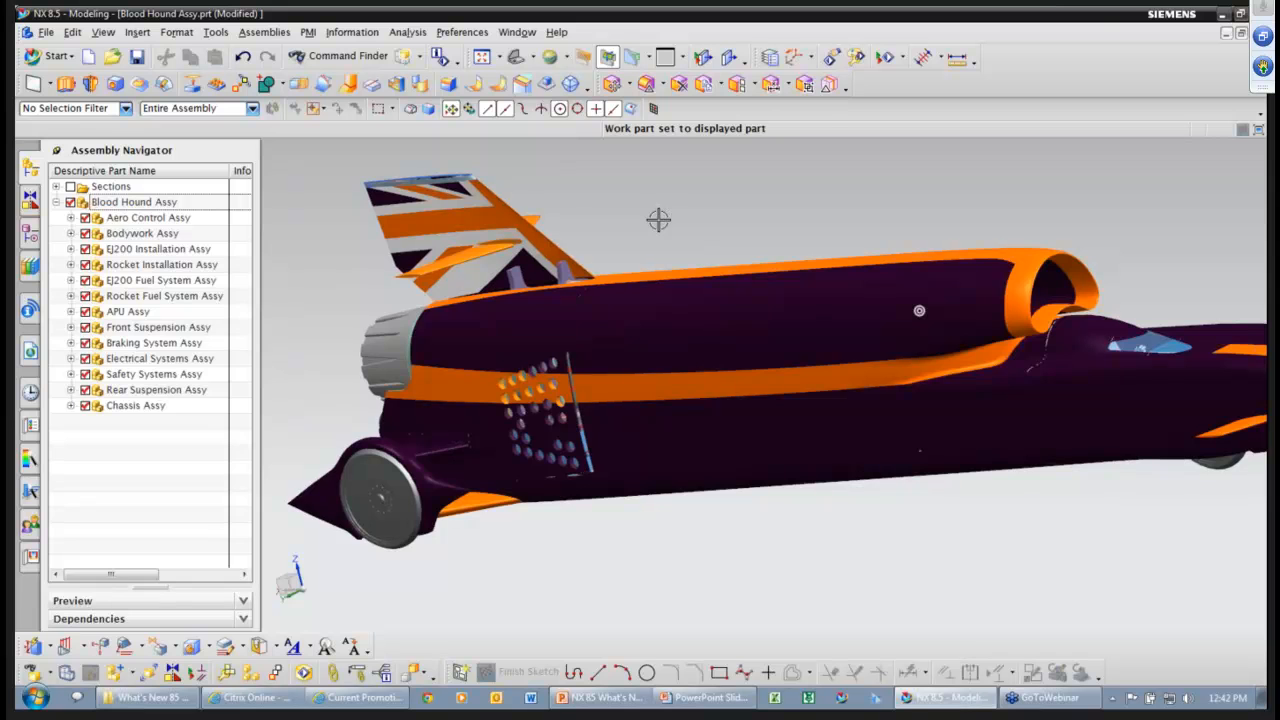
{"action": "middle_click_drag", "start_coordinate": [658, 219], "coordinate": [679, 222]}
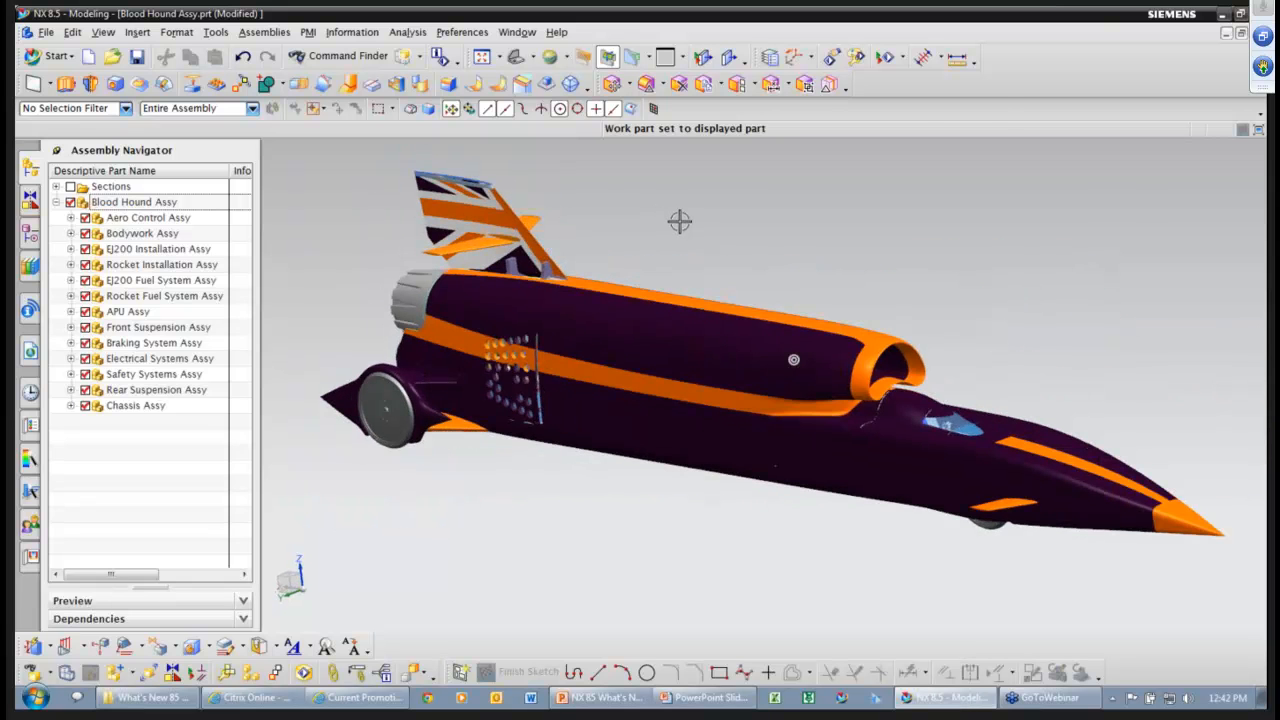
{"action": "right_click", "coordinate": [563, 517]}
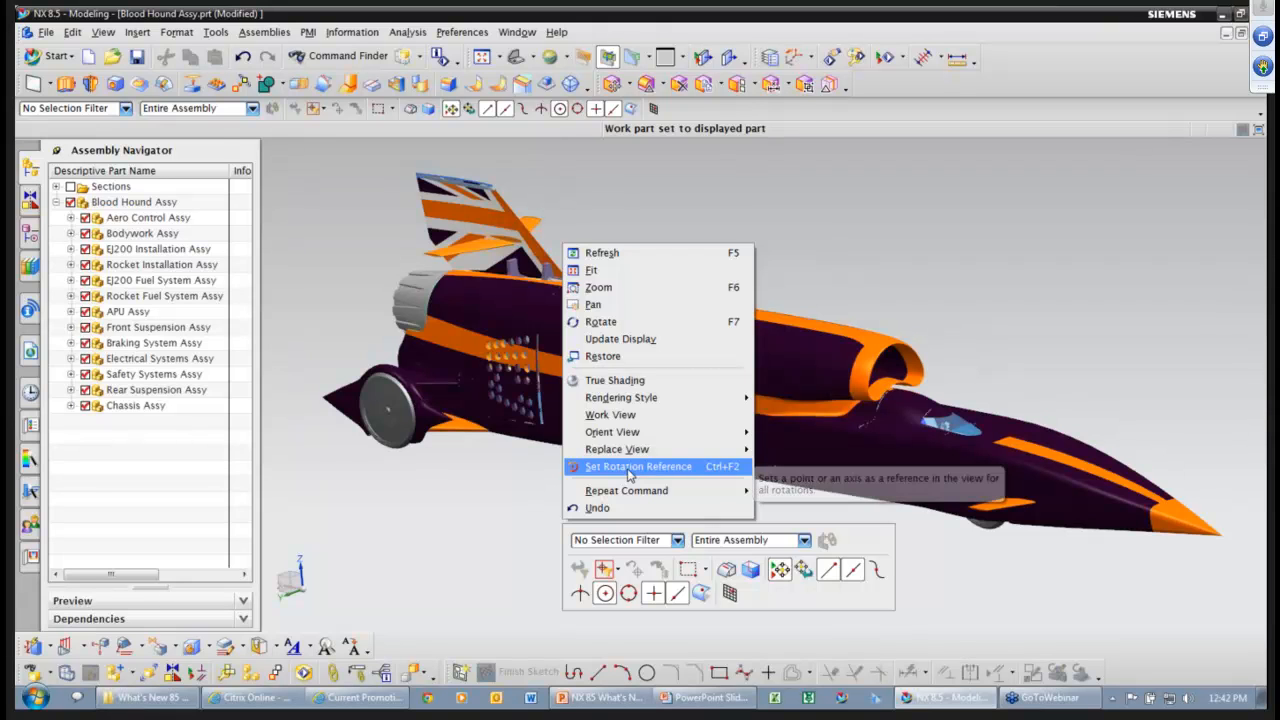
{"action": "left_click", "coordinate": [630, 467]}
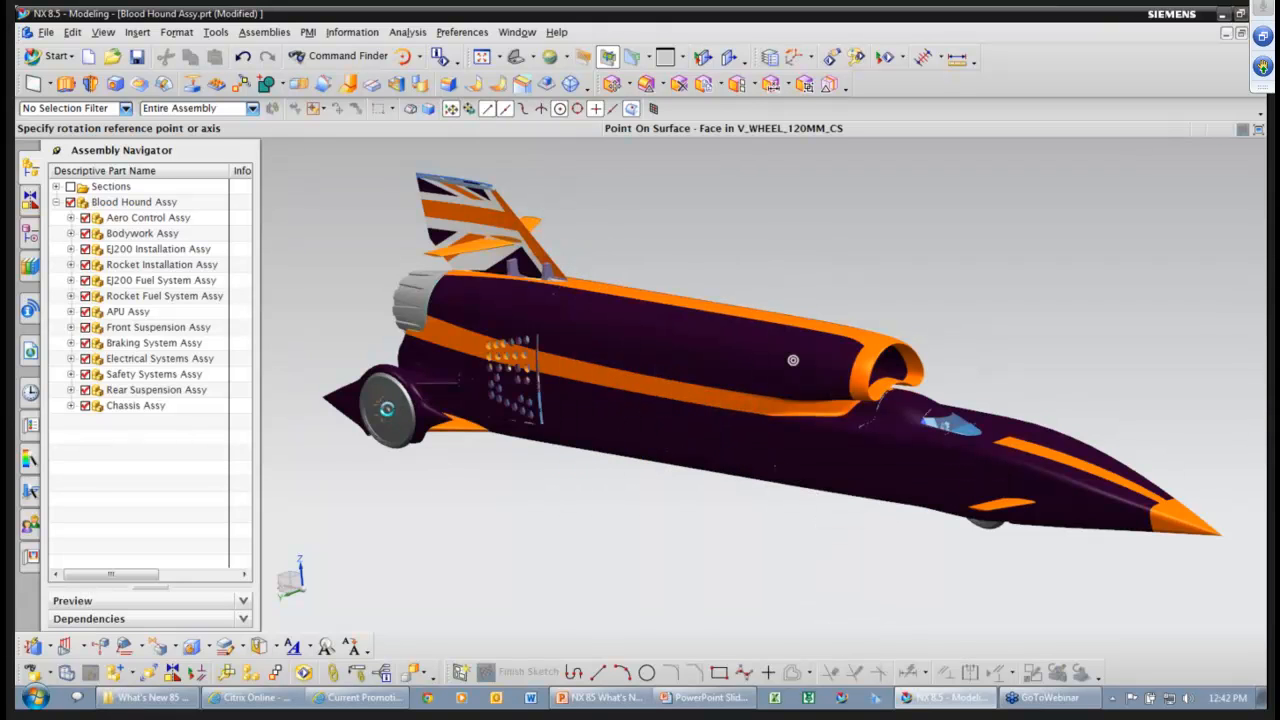
{"action": "left_click", "coordinate": [387, 407]}
{"action": "left_click_drag", "start_coordinate": [417, 506], "coordinate": [449, 500]}
{"action": "right_click", "coordinate": [449, 500]}
{"action": "left_click", "coordinate": [552, 452]}
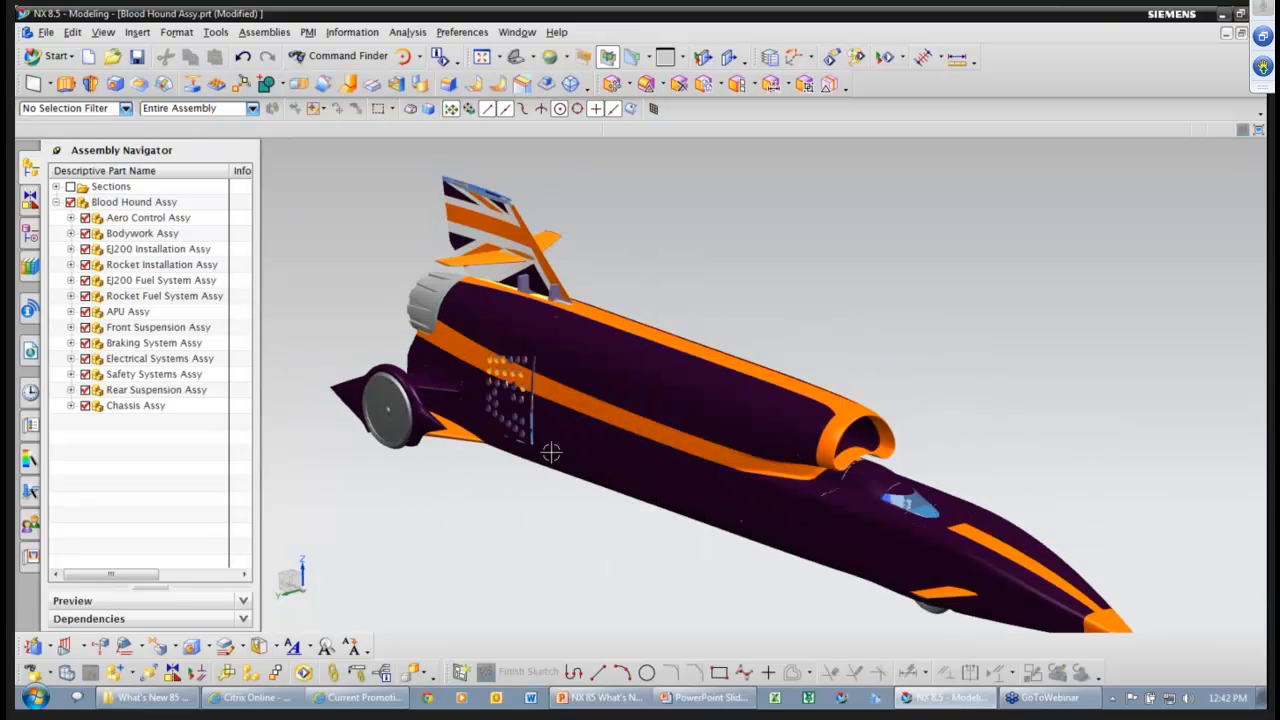
{"action": "mouse_move", "coordinate": [835, 298]}
{"action": "middle_mouse_down"}
{"action": "mouse_move", "coordinate": [815, 298]}
{"action": "mouse_move", "coordinate": [840, 289]}
{"action": "mouse_move", "coordinate": [812, 289]}
{"action": "middle_mouse_up"}
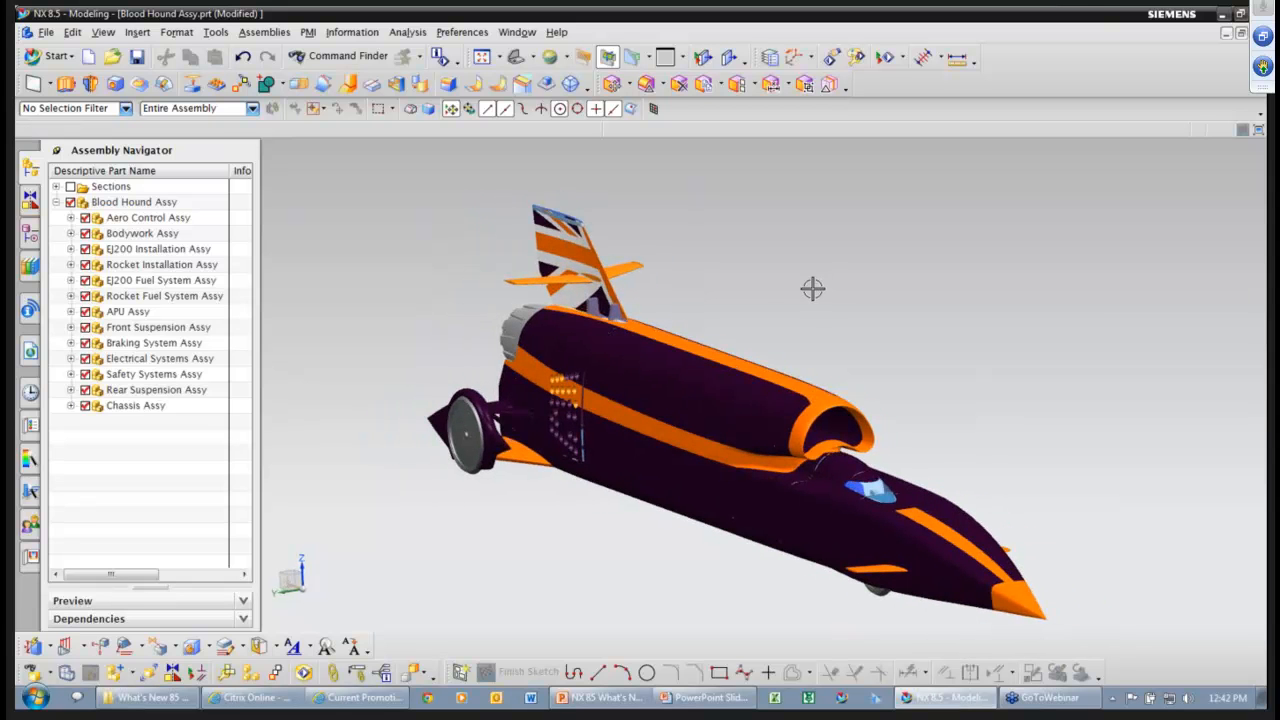
{"action": "mouse_move", "coordinate": [812, 279]}
{"action": "middle_mouse_down"}
{"action": "mouse_move", "coordinate": [789, 283]}
{"action": "mouse_move", "coordinate": [832, 286]}
{"action": "mouse_move", "coordinate": [815, 292]}
{"action": "middle_mouse_up"}
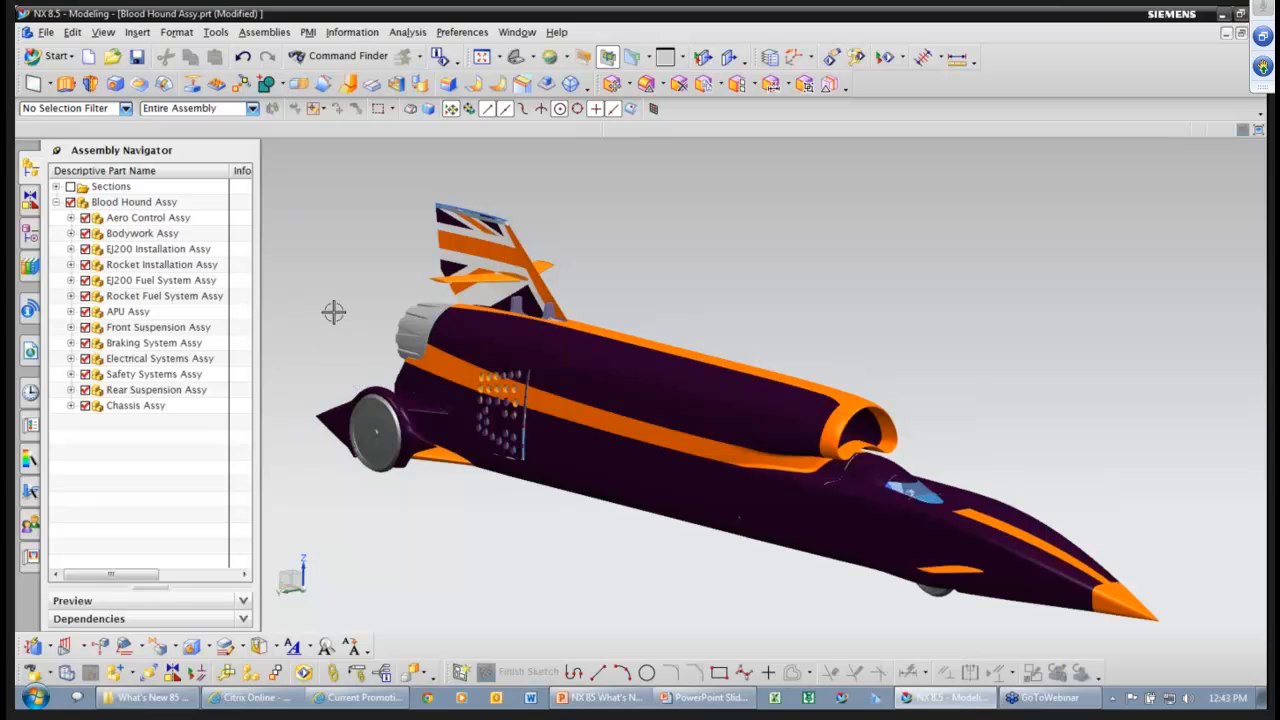
{"action": "scroll", "coordinate": [360, 270], "scroll_direction": "up", "scroll_amount": 2}
{"action": "right_click", "coordinate": [391, 229]}
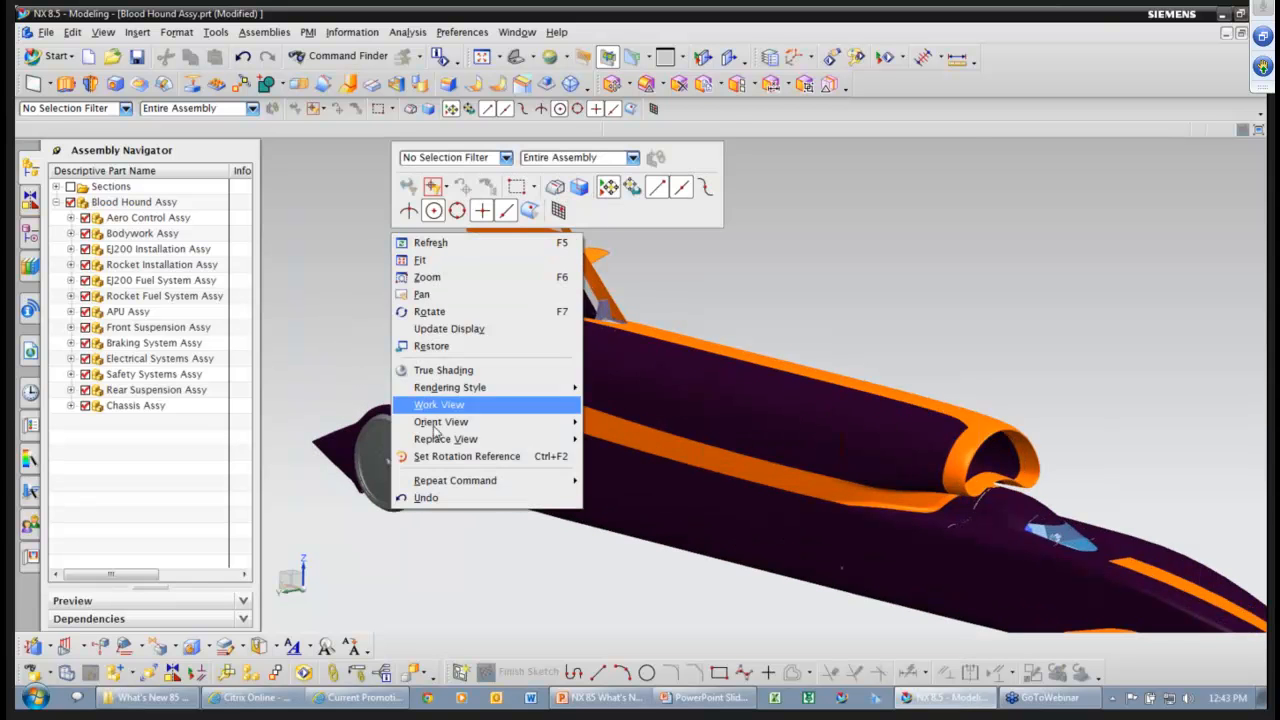
{"action": "left_click", "coordinate": [438, 456]}
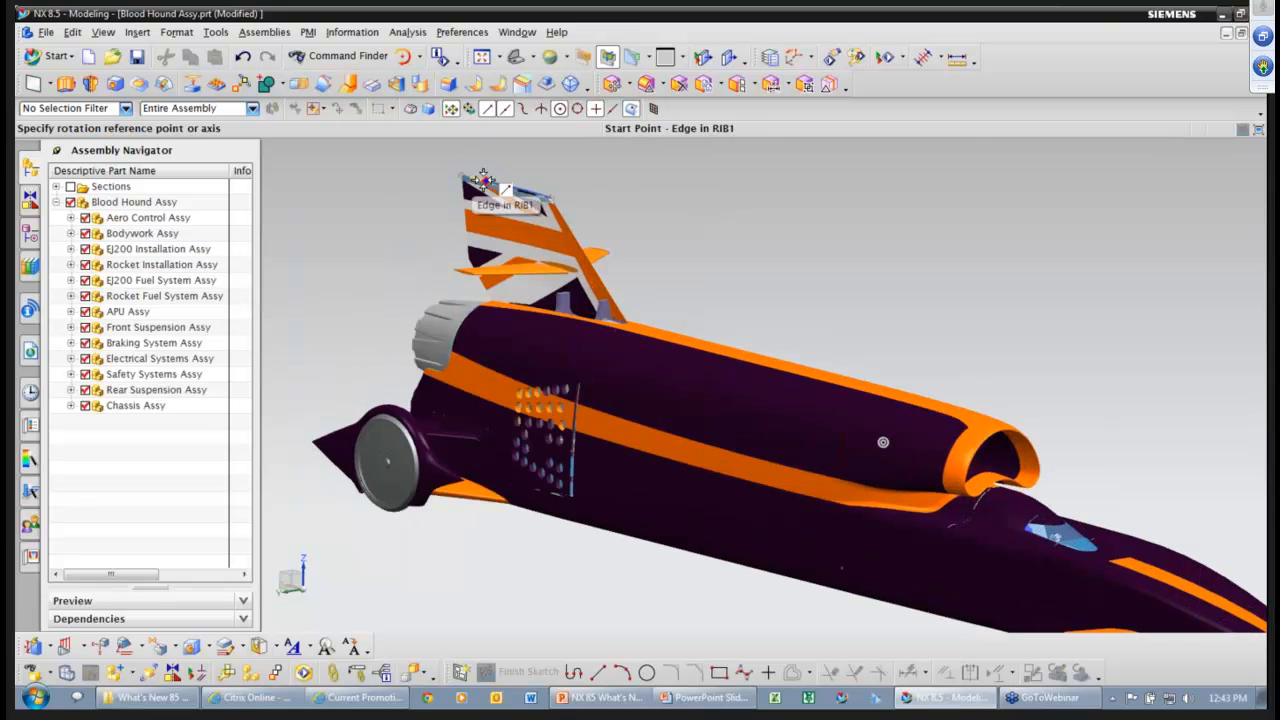
{"action": "left_click", "coordinate": [483, 180]}
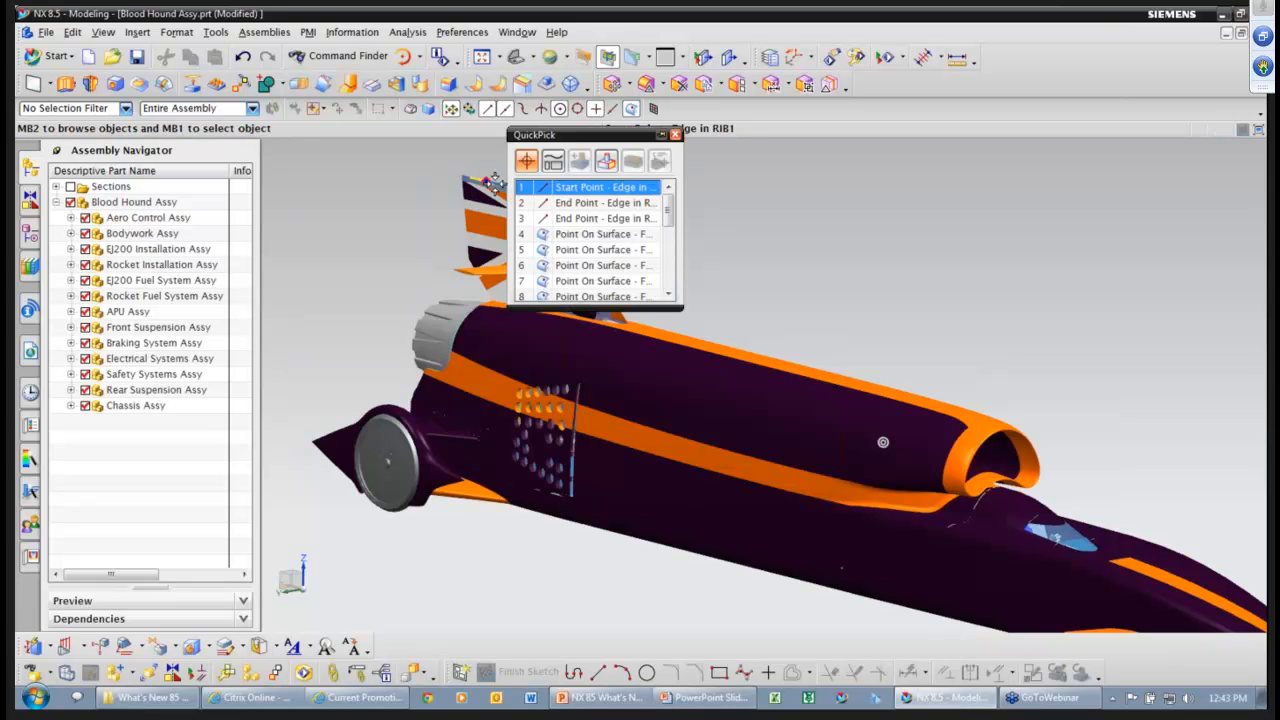
{"action": "scroll", "coordinate": [588, 265], "scroll_direction": "down", "scroll_amount": 2}
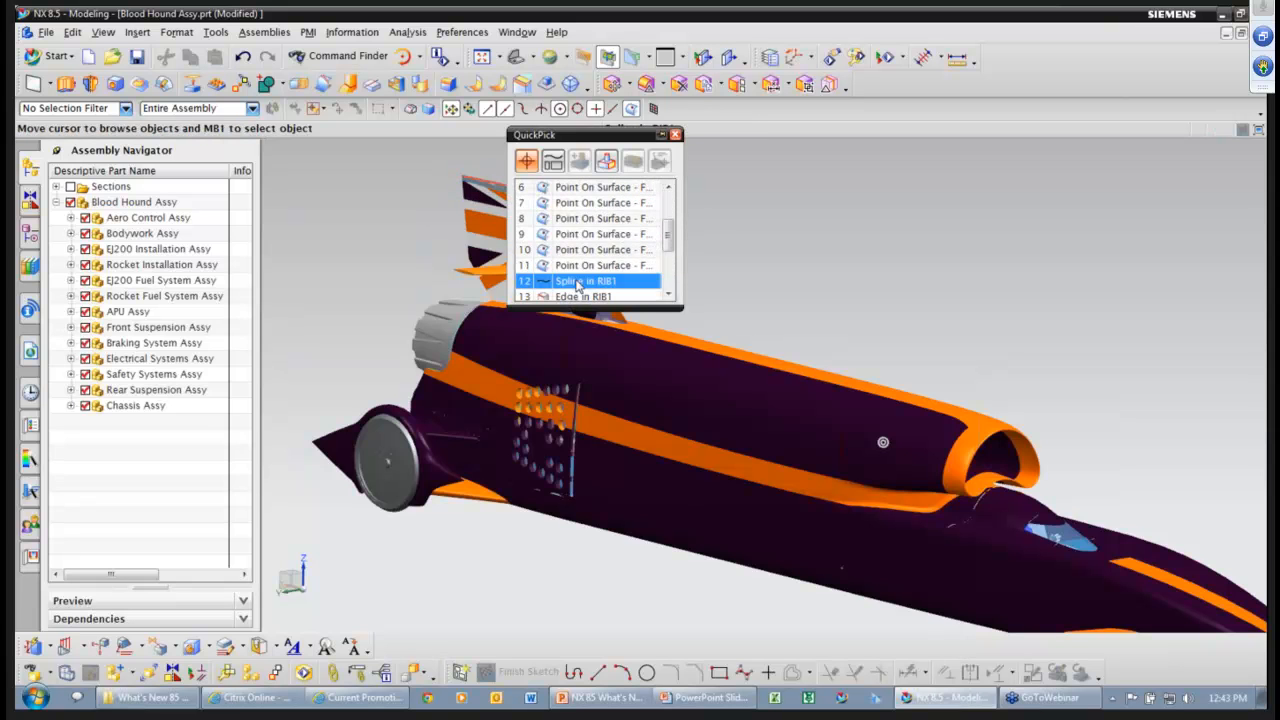
{"action": "left_click", "coordinate": [588, 277]}
{"action": "mouse_move", "coordinate": [398, 212]}
{"action": "middle_mouse_down"}
{"action": "mouse_move", "coordinate": [396, 260]}
{"action": "mouse_move", "coordinate": [403, 181]}
{"action": "mouse_move", "coordinate": [420, 243]}
{"action": "mouse_move", "coordinate": [403, 243]}
{"action": "mouse_move", "coordinate": [400, 209]}
{"action": "middle_mouse_up"}
{"action": "right_click", "coordinate": [764, 212]}
{"action": "left_click", "coordinate": [842, 452]}
{"action": "right_click_drag", "start_coordinate": [756, 256], "coordinate": [735, 272]}
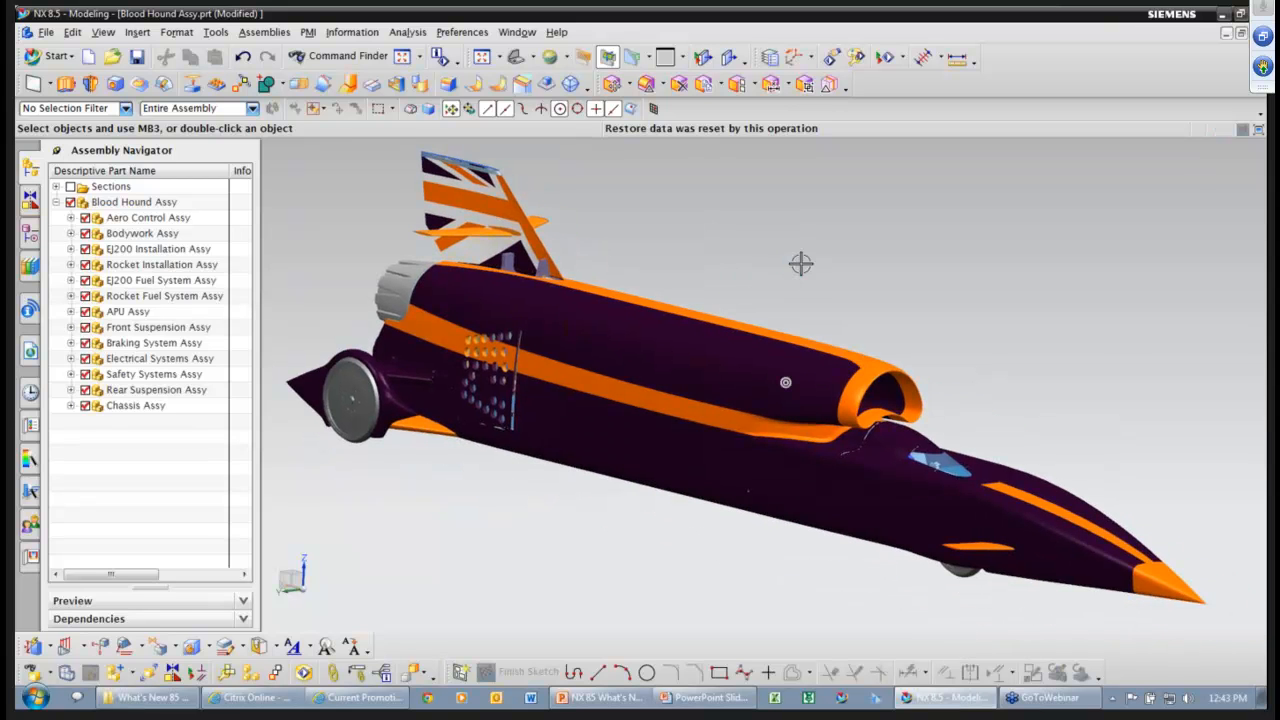
{"action": "left_click", "coordinate": [470, 34]}
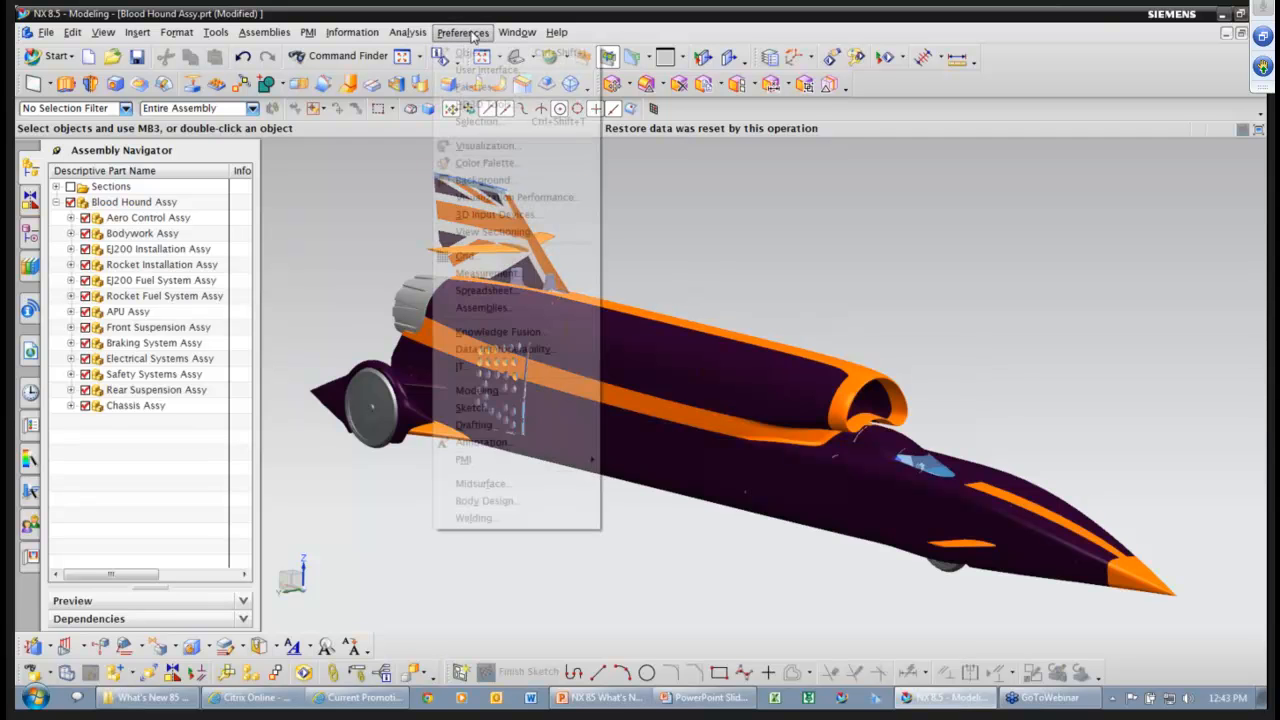
Tick Fit on Show or Hide in Visualization Preferences and confirm with OK.
{"action": "left_click", "coordinate": [503, 147]}
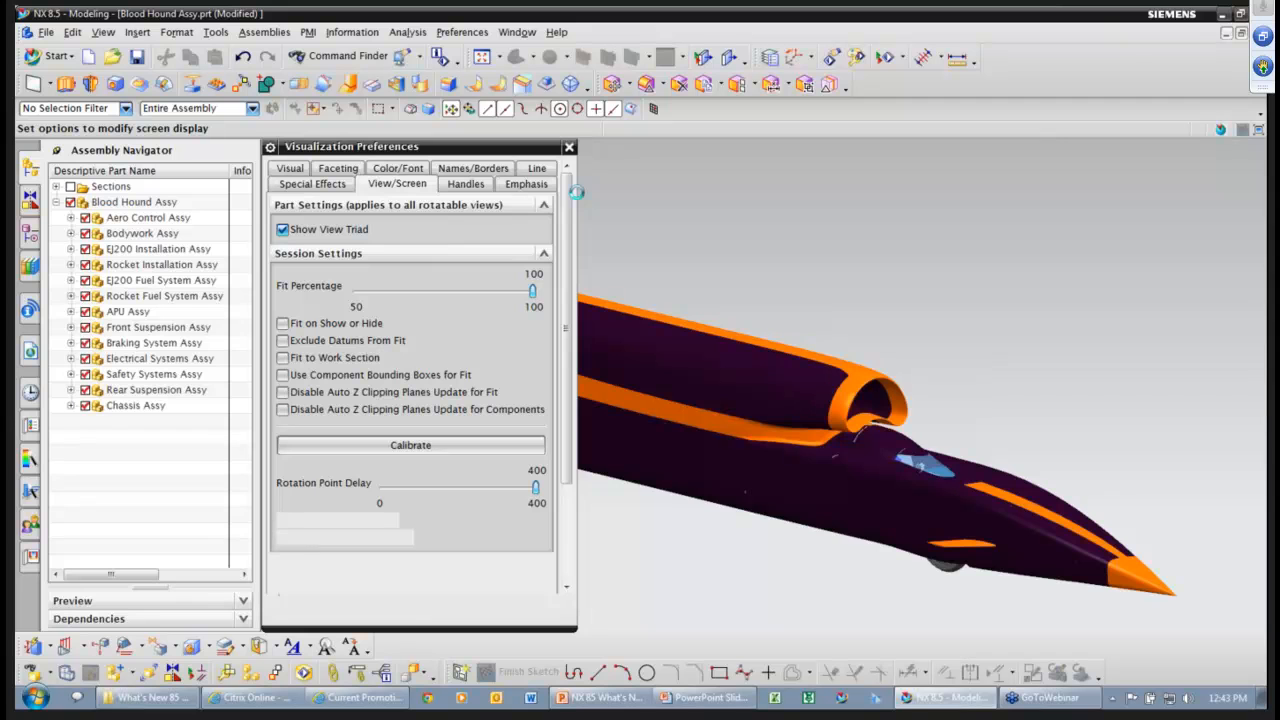
{"action": "left_click", "coordinate": [322, 324]}
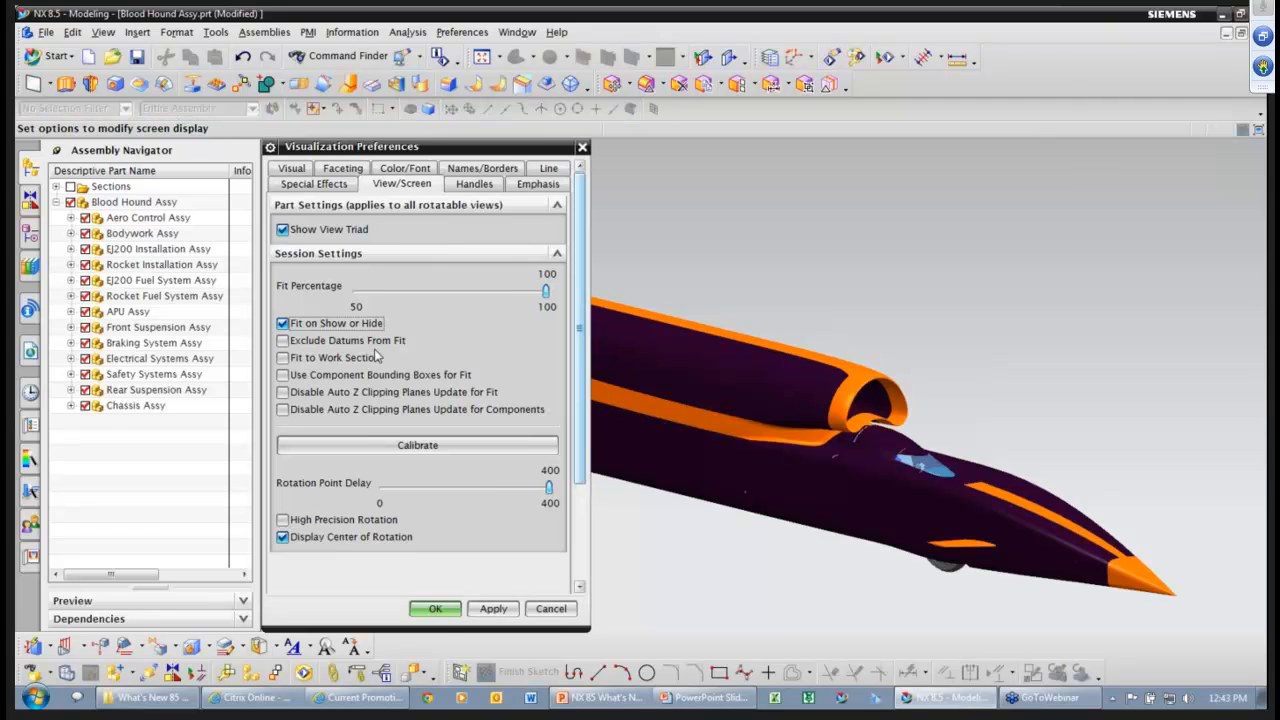
{"action": "left_click", "coordinate": [436, 609]}
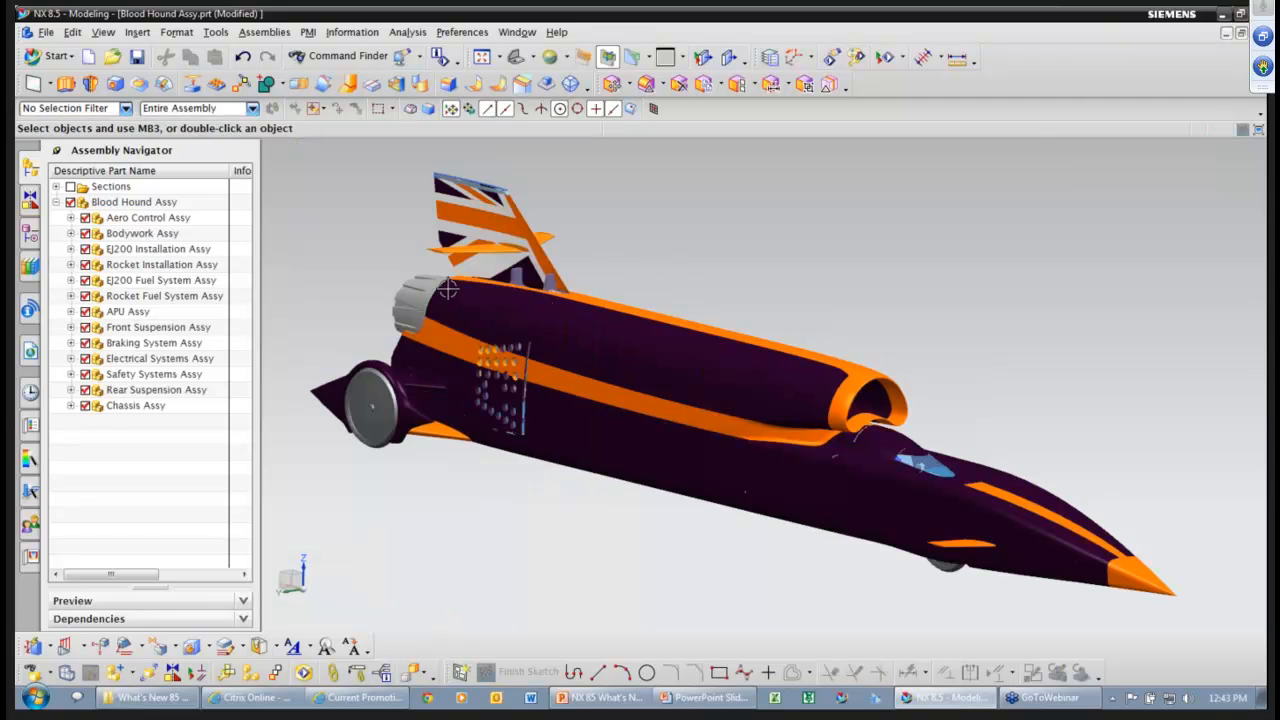
Hide the Braking System Assy subassembly.
{"action": "scroll", "coordinate": [339, 256], "scroll_direction": "up", "scroll_amount": 2}
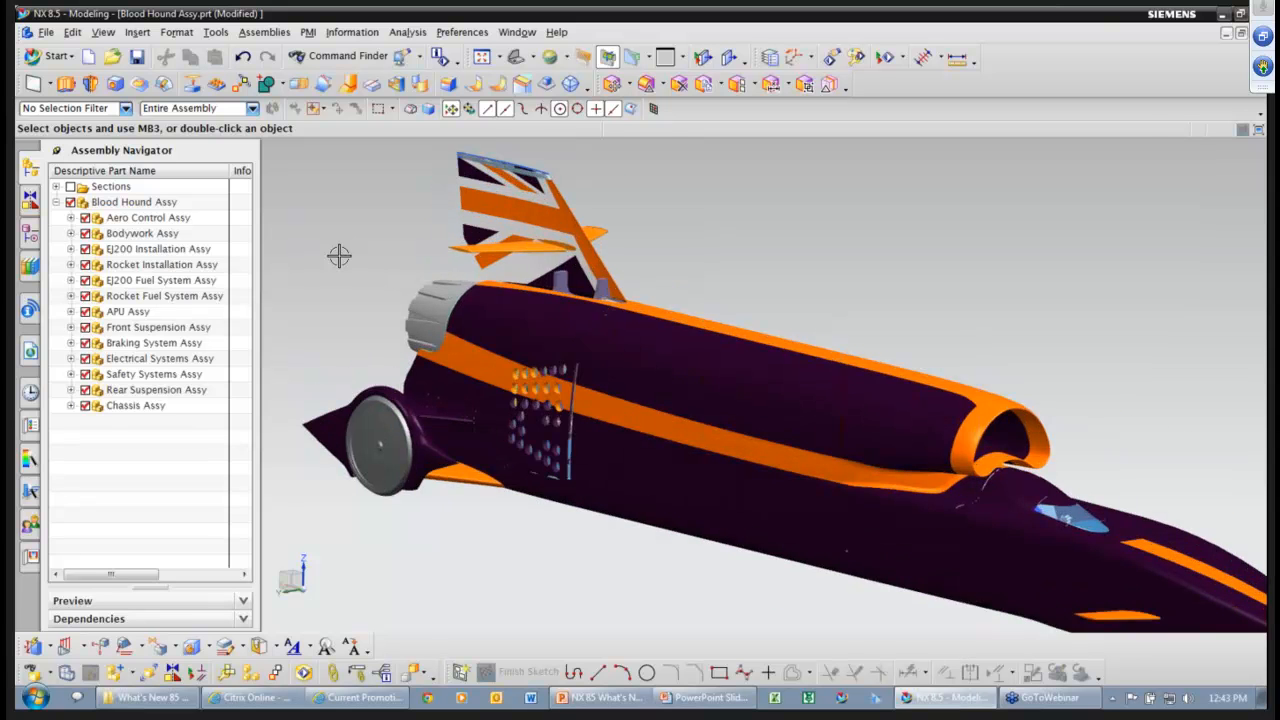
{"action": "scroll", "coordinate": [339, 256], "scroll_direction": "up", "scroll_amount": 3}
{"action": "scroll", "coordinate": [330, 270], "scroll_direction": "up", "scroll_amount": 2}
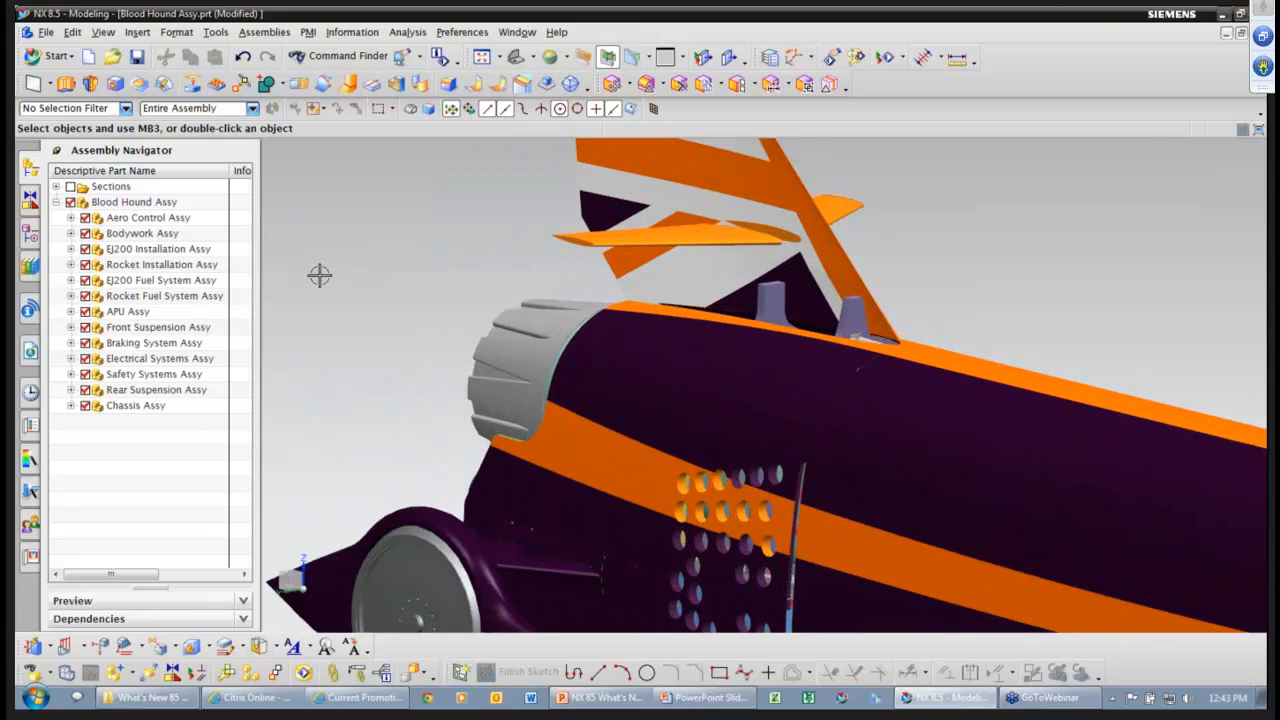
{"action": "right_click", "coordinate": [158, 346]}
{"action": "left_click", "coordinate": [187, 564]}
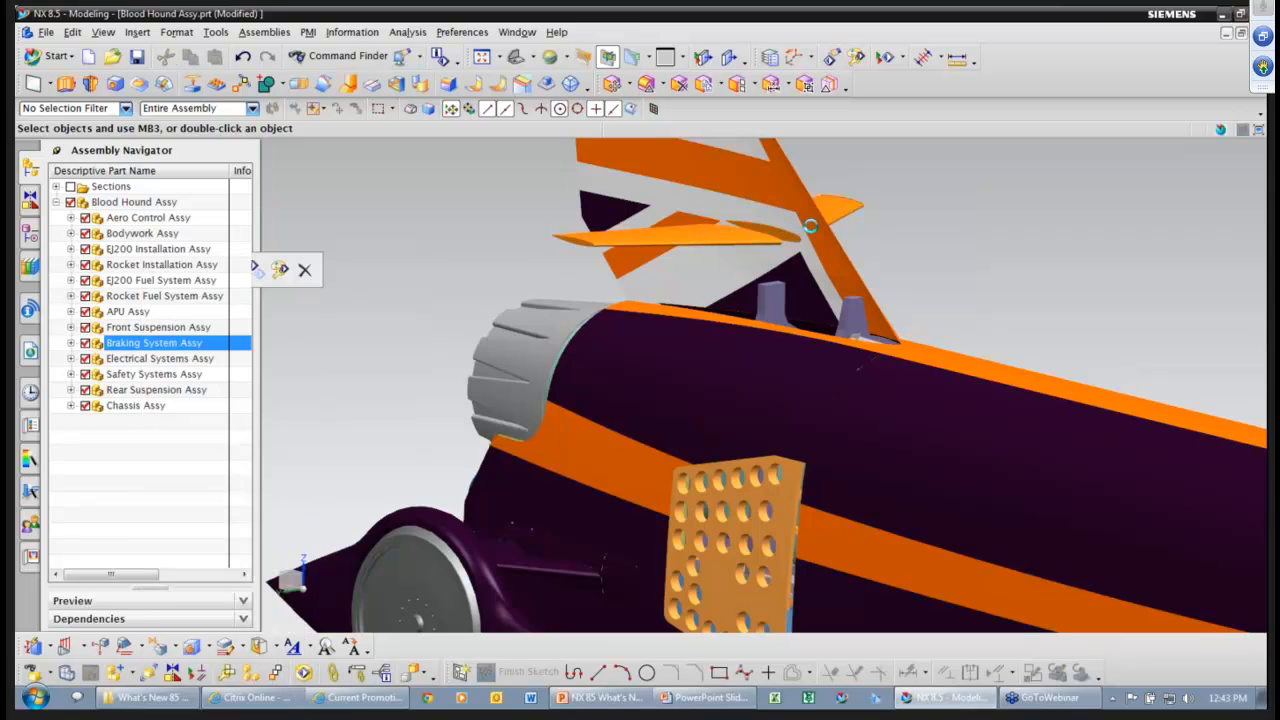
{"action": "scroll", "coordinate": [810, 226], "scroll_direction": "down", "scroll_amount": 5}
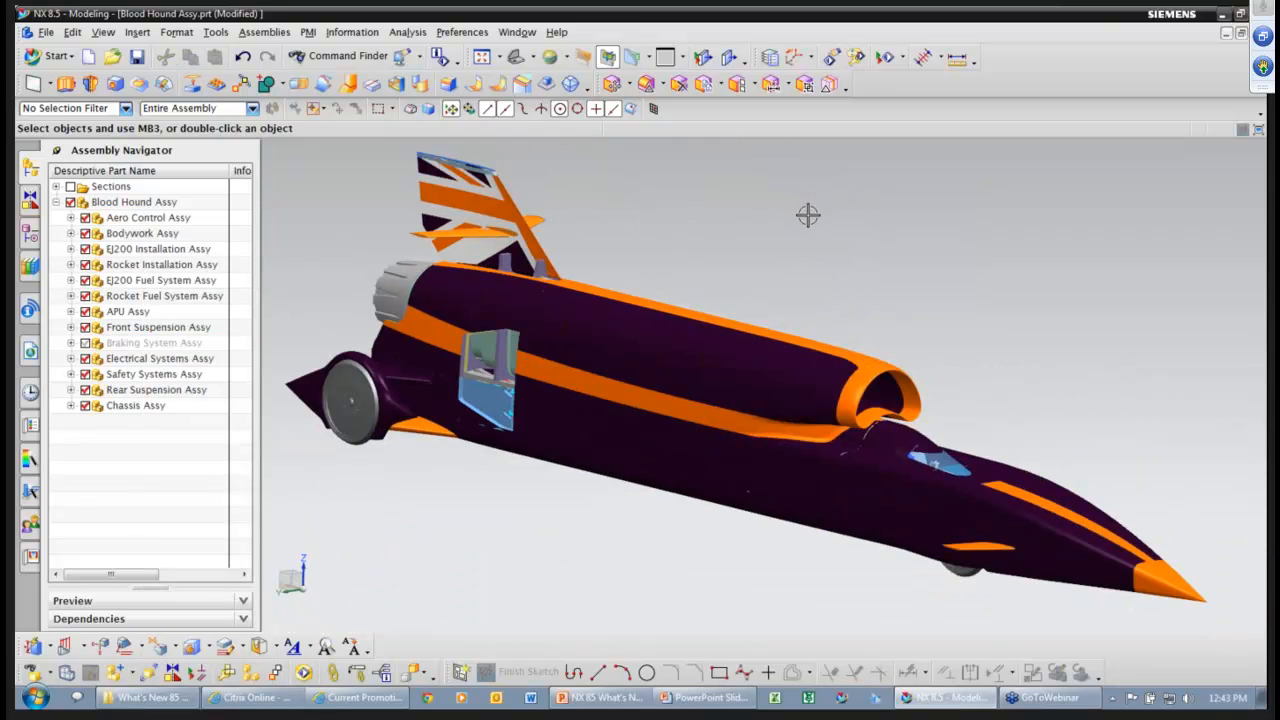
Show the Braking System Assy subassembly again.
{"action": "scroll", "coordinate": [361, 197], "scroll_direction": "up", "scroll_amount": 2}
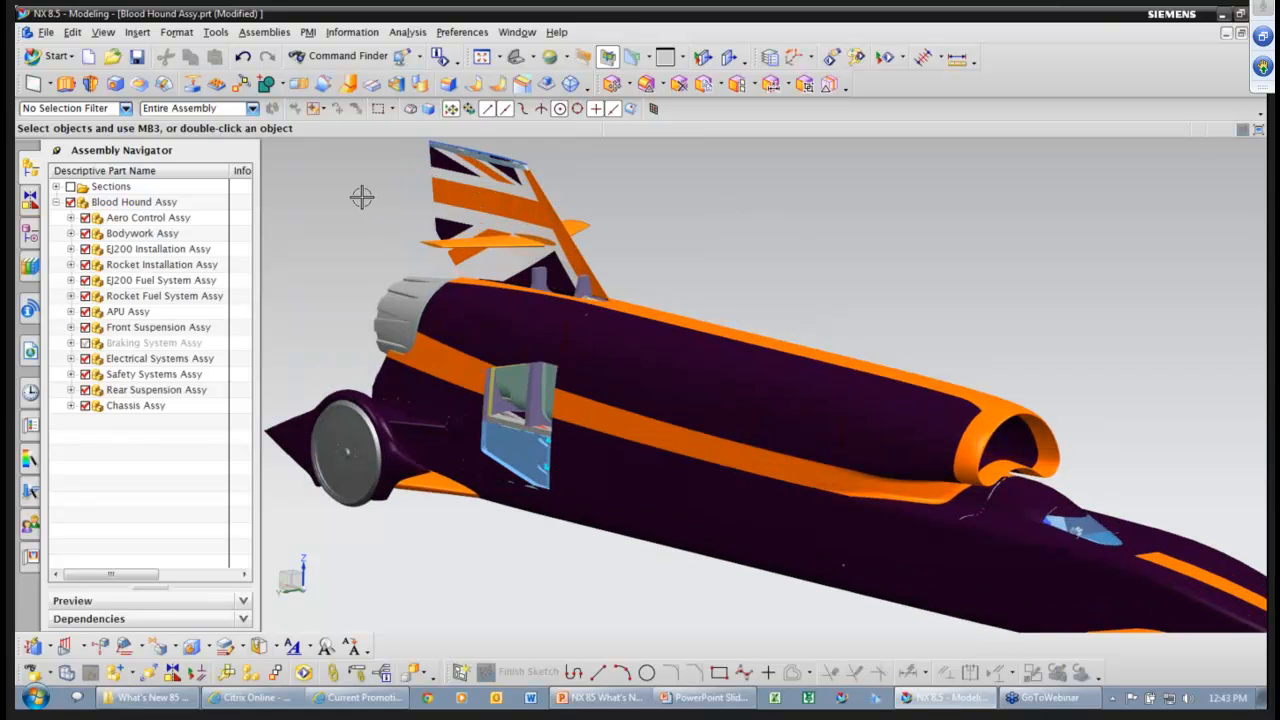
{"action": "scroll", "coordinate": [361, 197], "scroll_direction": "up", "scroll_amount": 2}
{"action": "scroll", "coordinate": [338, 254], "scroll_direction": "up", "scroll_amount": 4}
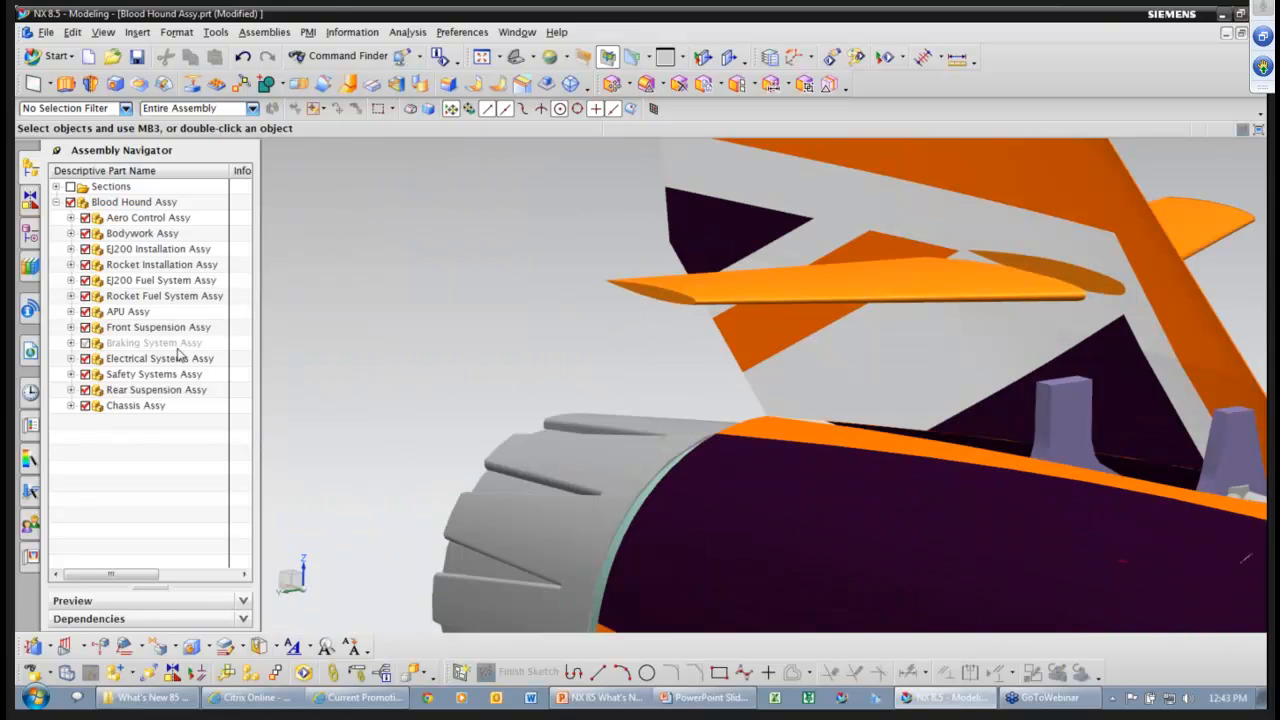
{"action": "right_click", "coordinate": [180, 345]}
{"action": "left_click", "coordinate": [247, 280]}
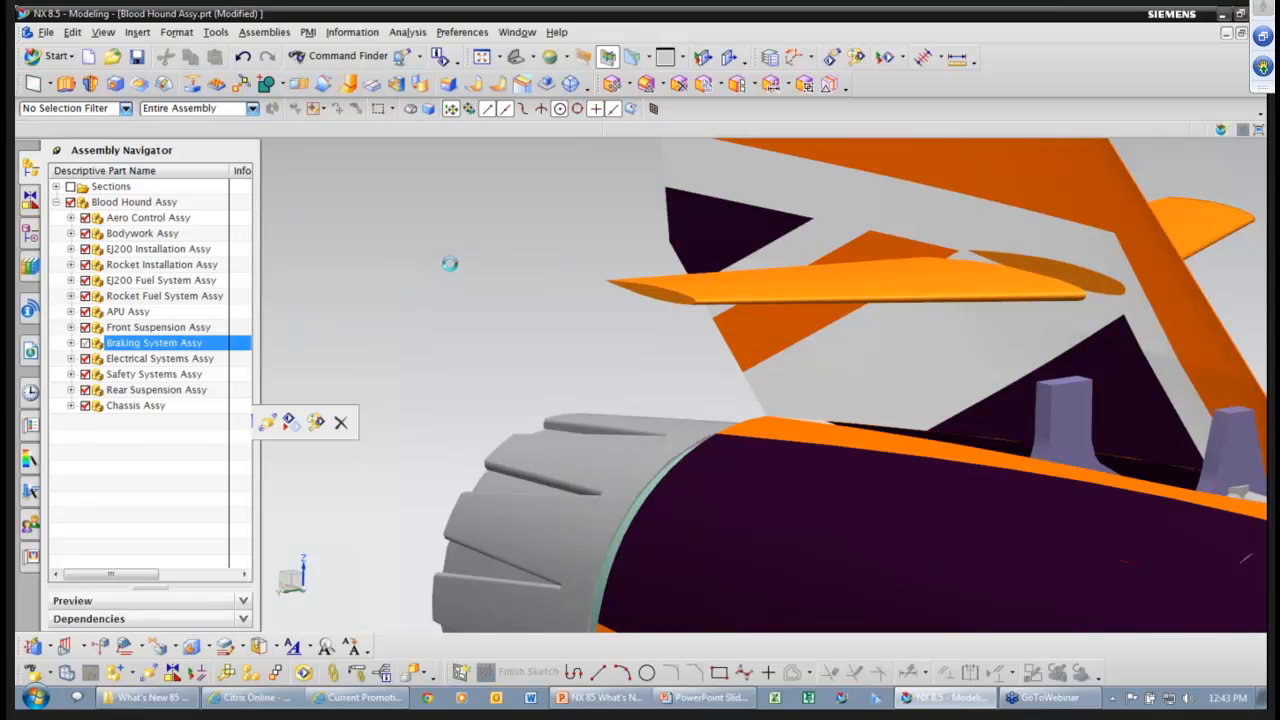
Return to the PowerPoint slide 'New in NX 8.5 CAD' with Alt+Tab.
{"action": "scroll", "coordinate": [456, 261], "scroll_direction": "down", "scroll_amount": 1}
{"action": "scroll", "coordinate": [457, 261], "scroll_direction": "down", "scroll_amount": 6}
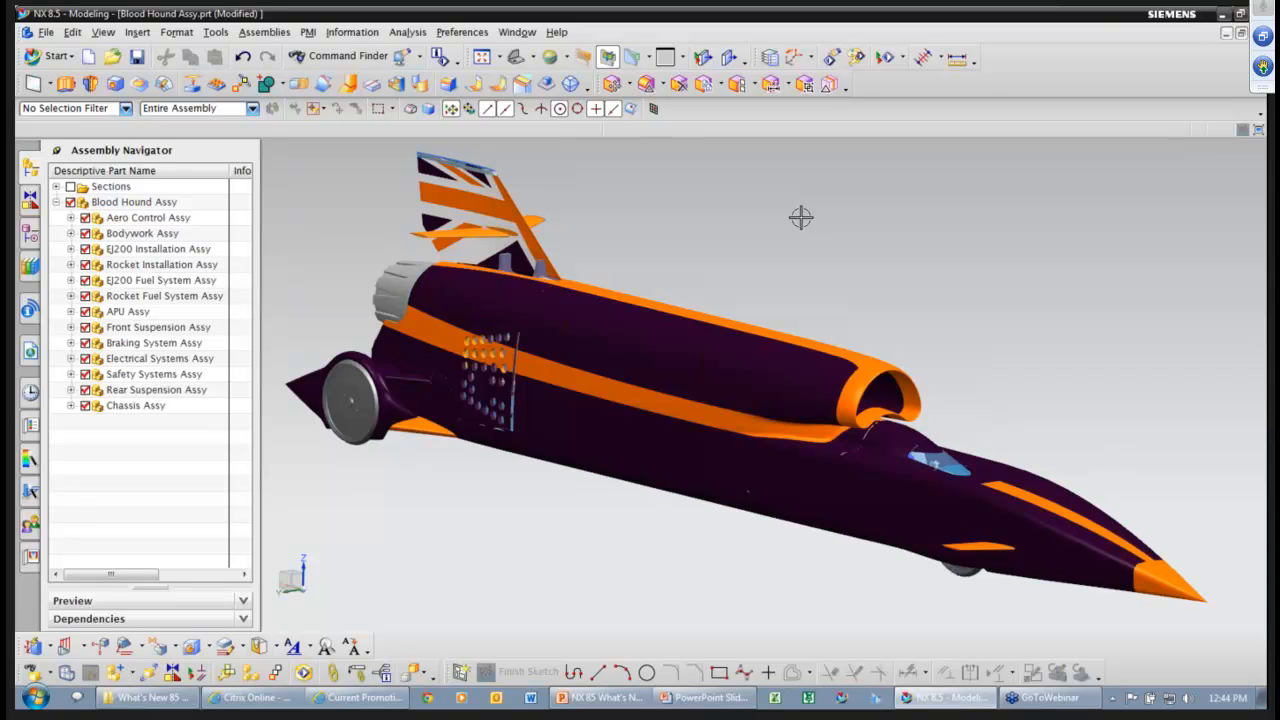
{"action": "key", "text": "alt+Tab"}
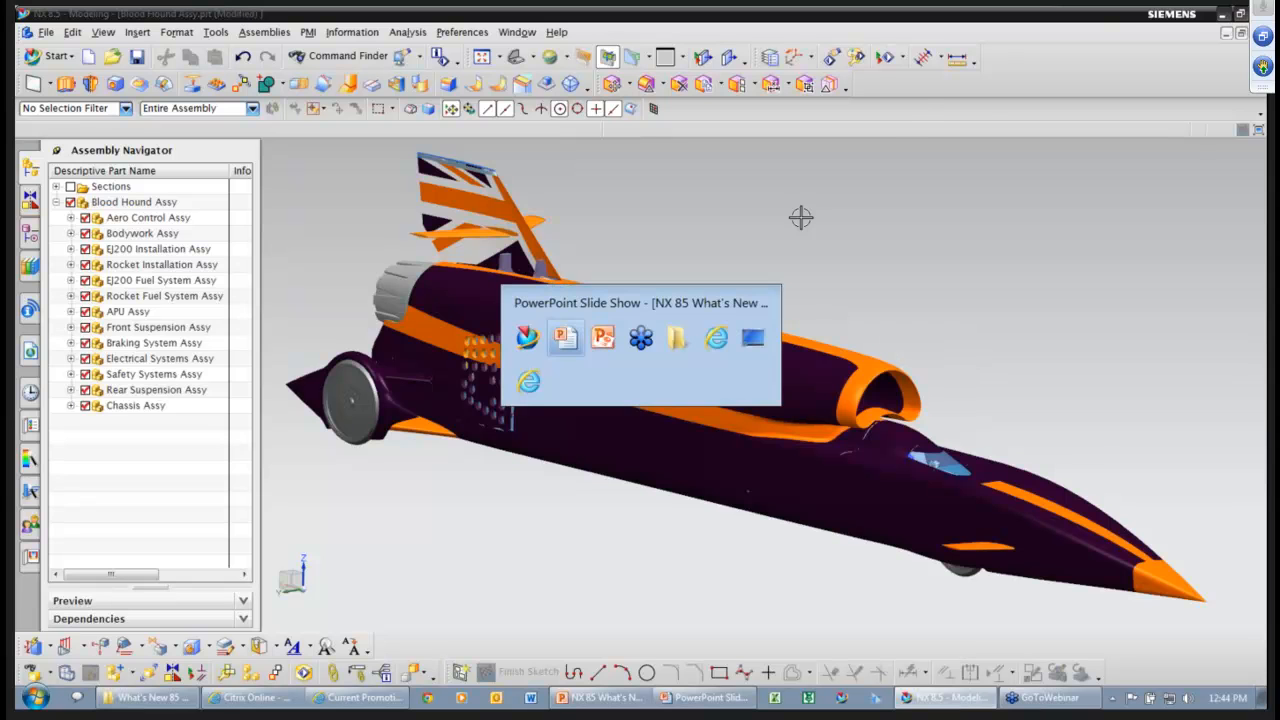
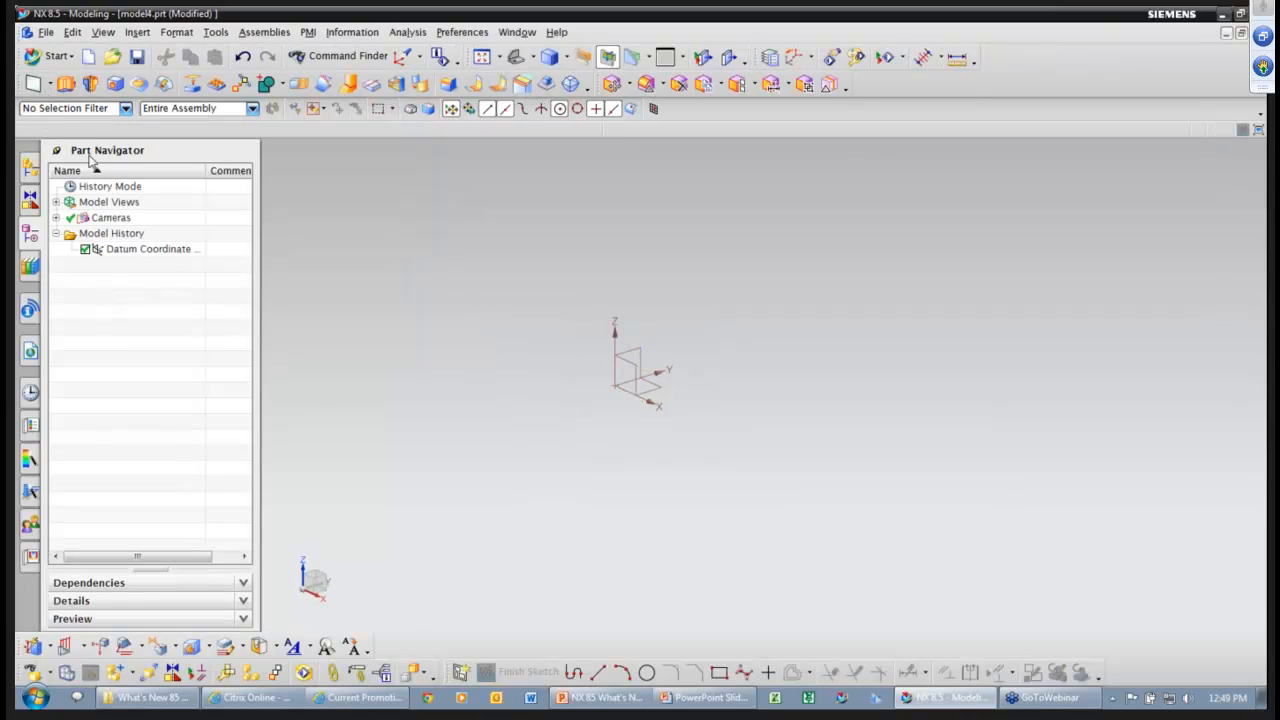
Bring up the right-click quick menu over the empty graphics area.
{"action": "right_click", "coordinate": [457, 266]}
Start a sketch on the datum plane and orient the view to the sketch.
{"action": "left_click", "coordinate": [500, 236]}
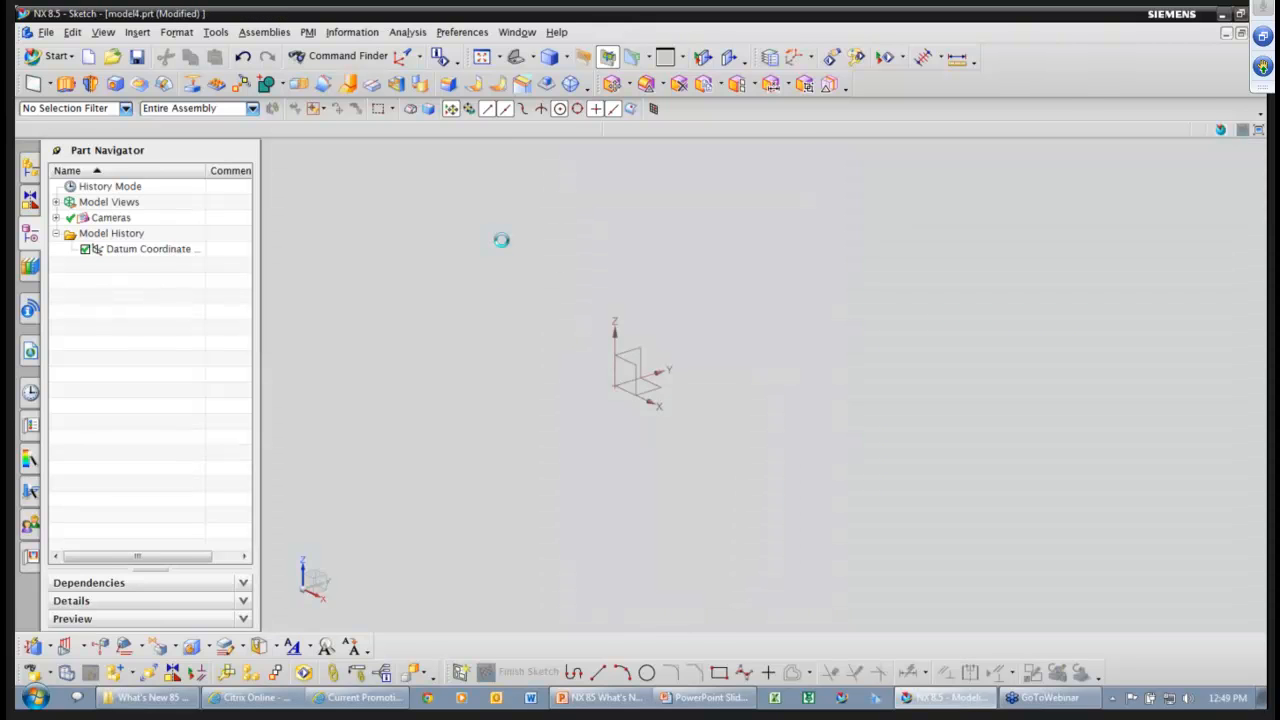
{"action": "left_click", "coordinate": [412, 372]}
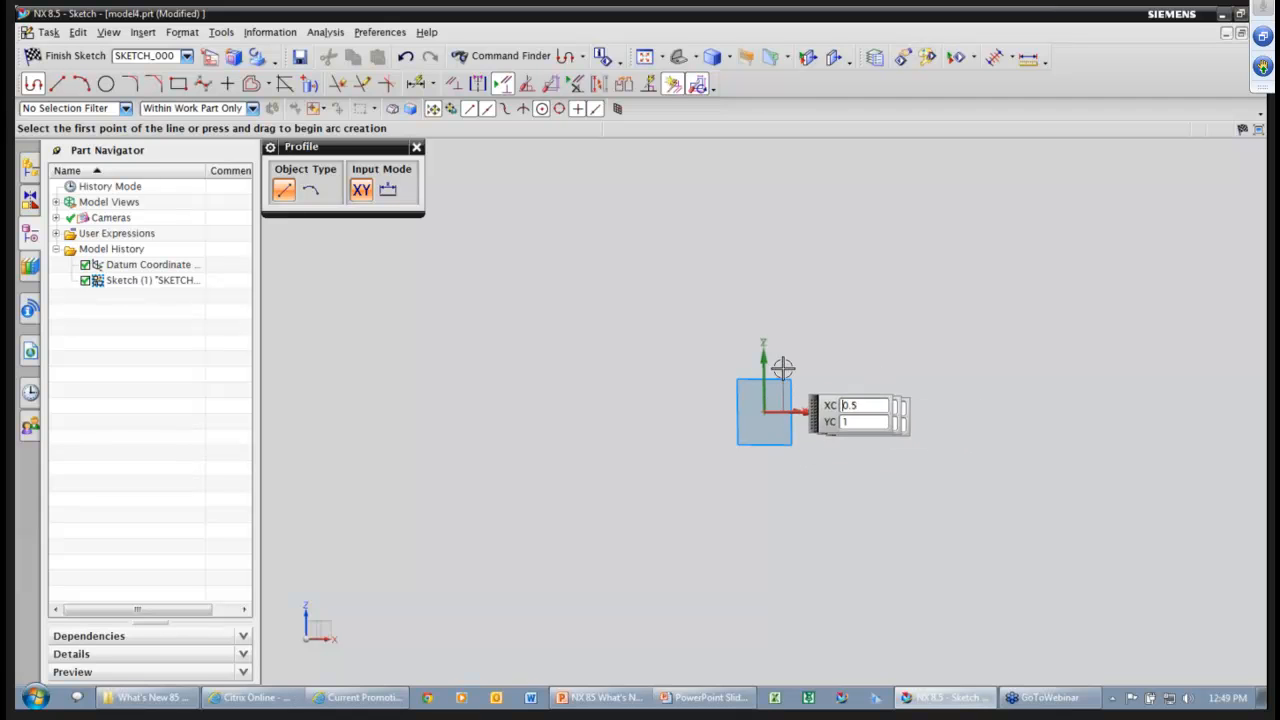
{"action": "right_click", "coordinate": [536, 331]}
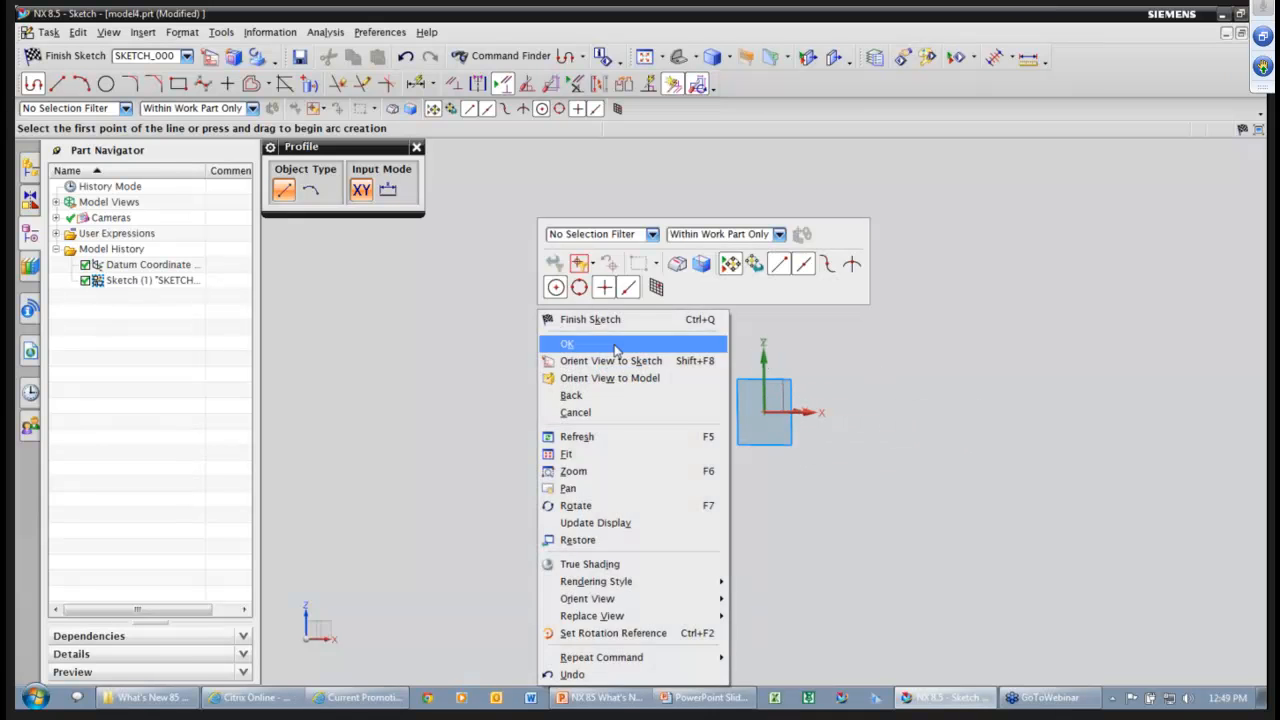
{"action": "left_click", "coordinate": [617, 359]}
Draw a closed L-shaped profile from the origin with a 5.5 tall left side.
{"action": "left_click", "coordinate": [661, 411]}
{"action": "left_click", "coordinate": [703, 182]}
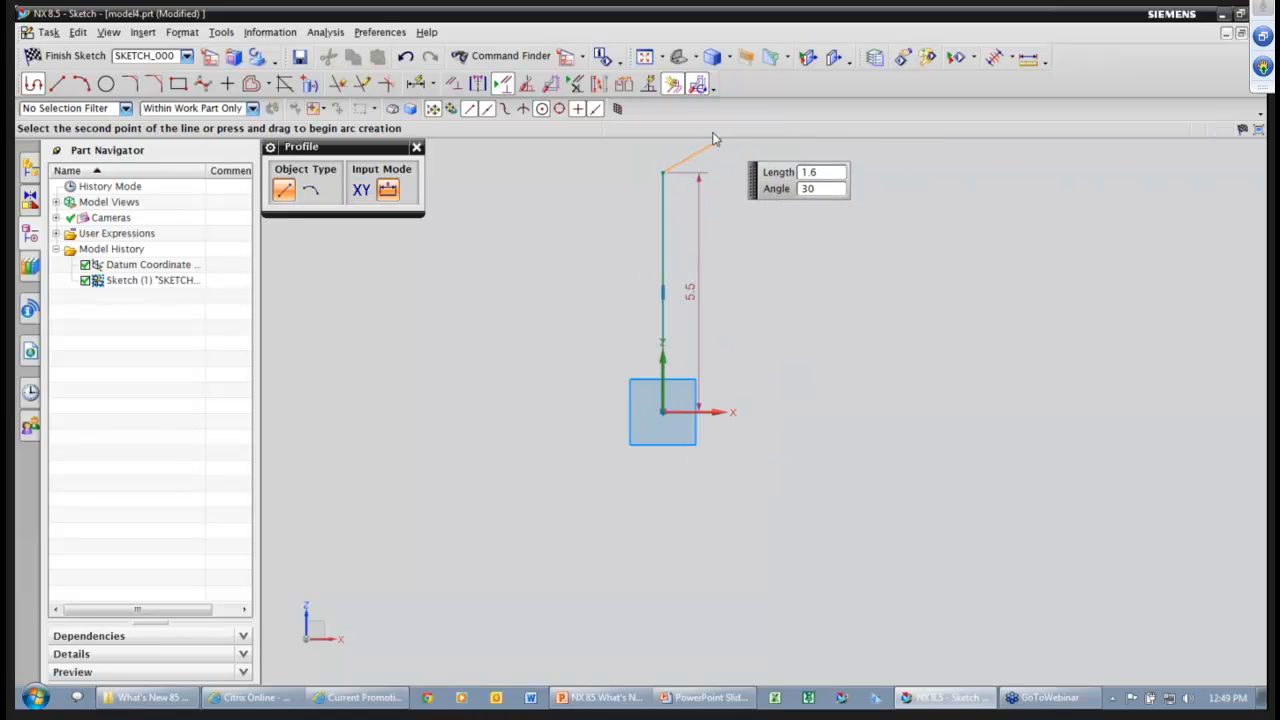
{"action": "left_click", "coordinate": [741, 173]}
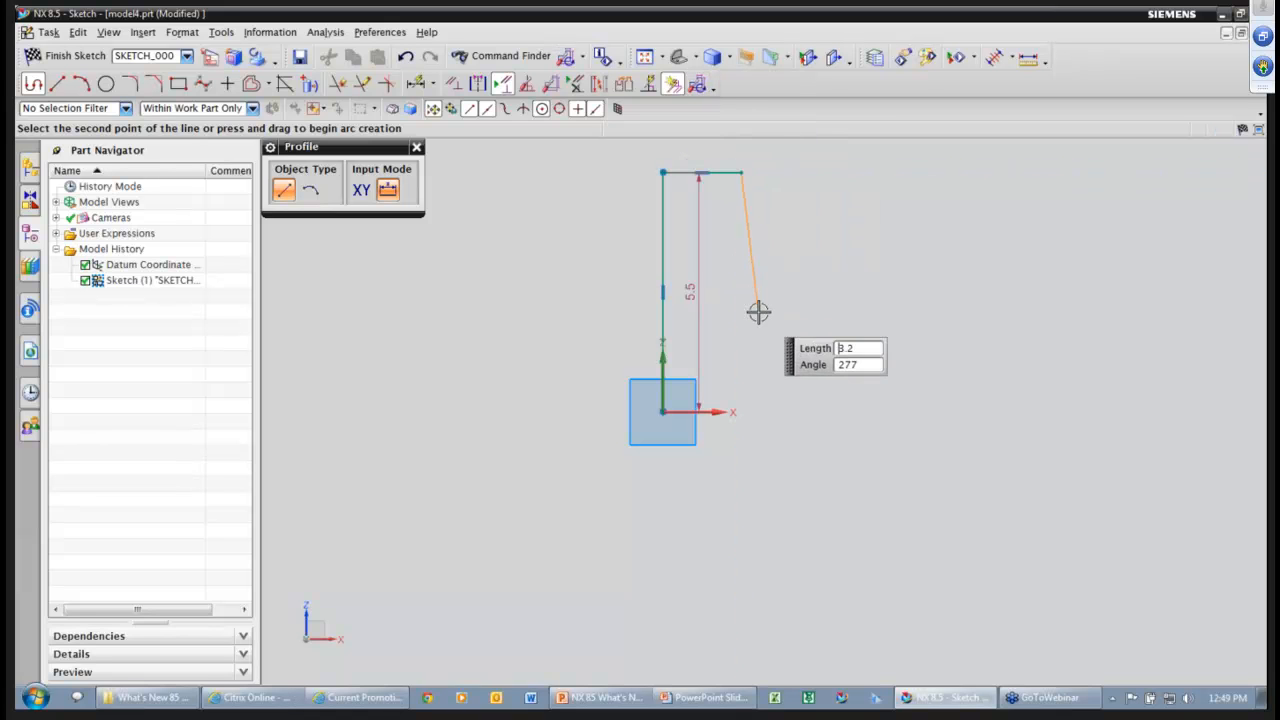
{"action": "left_click", "coordinate": [741, 337]}
{"action": "left_click", "coordinate": [907, 337]}
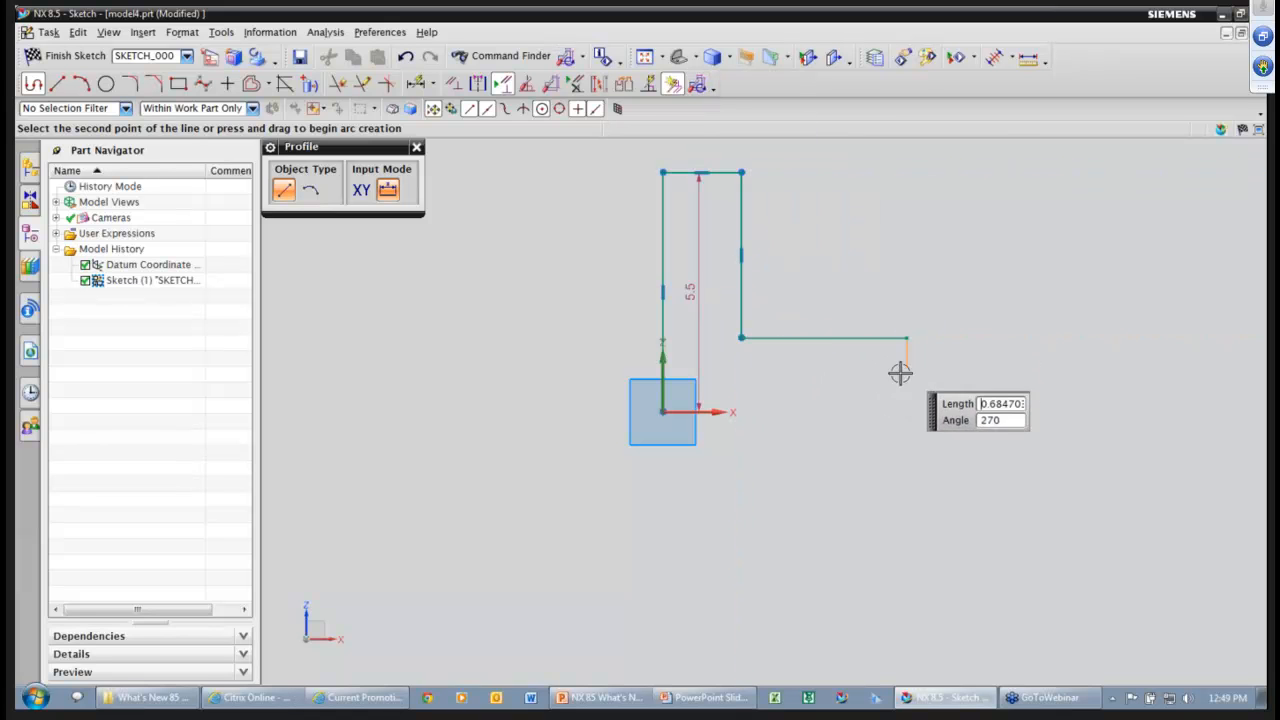
{"action": "left_click", "coordinate": [907, 411]}
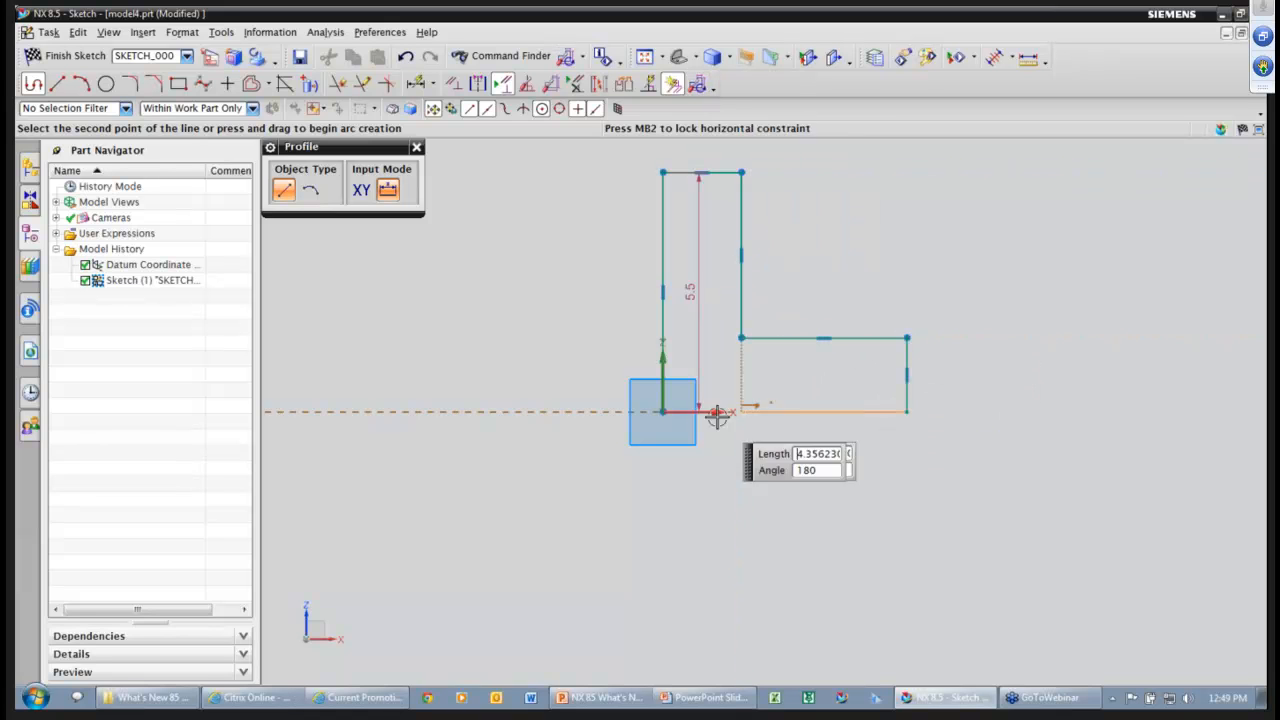
{"action": "left_click", "coordinate": [659, 412]}
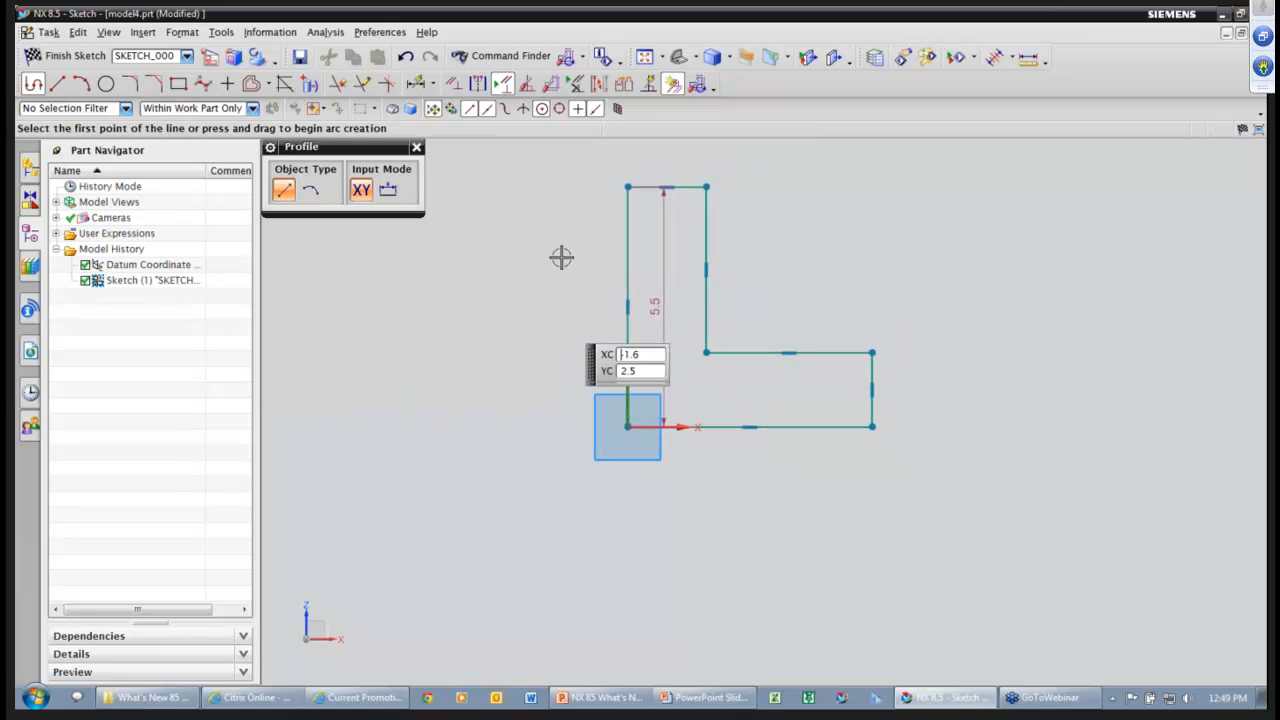
{"action": "key", "text": "Escape"}
Move the 5.5 dimension aside and drag the top corner so the left edge measures 5.078.
{"action": "left_click_drag", "start_coordinate": [655, 306], "coordinate": [542, 308]}
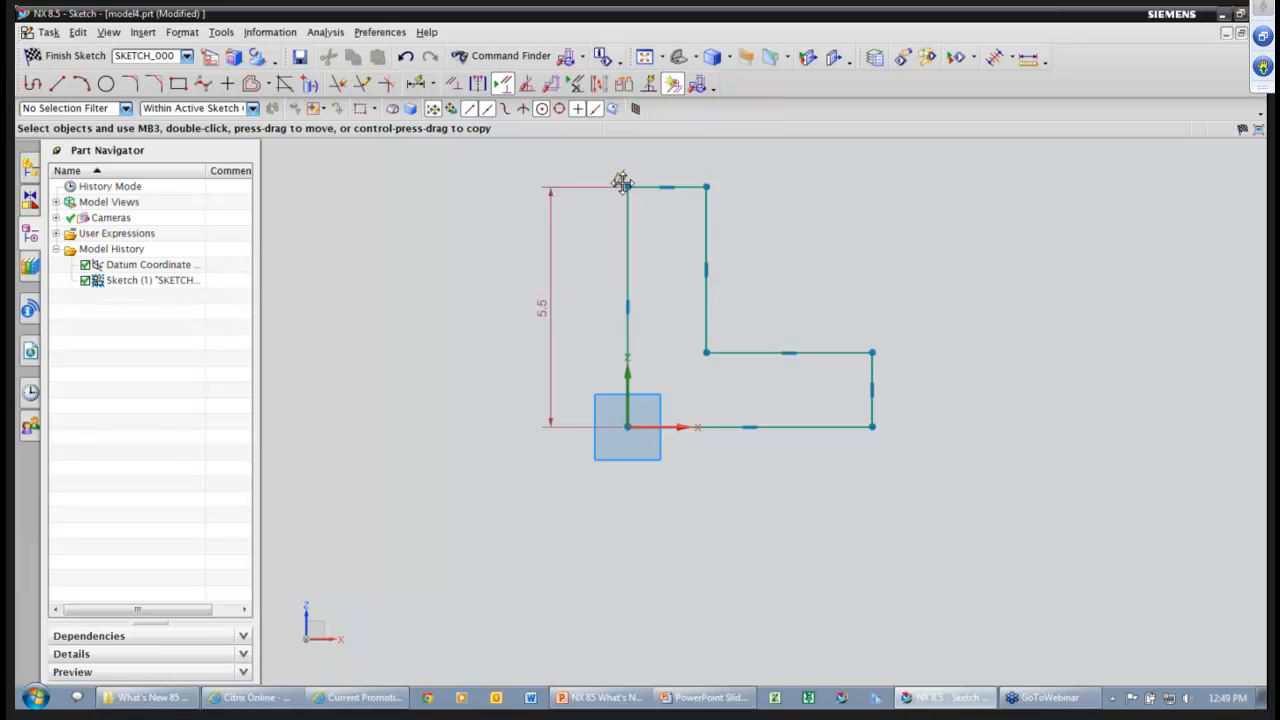
{"action": "mouse_move", "coordinate": [625, 213]}
{"action": "left_mouse_down"}
{"action": "mouse_move", "coordinate": [689, 223]}
{"action": "mouse_move", "coordinate": [723, 200]}
{"action": "mouse_move", "coordinate": [702, 225]}
{"action": "mouse_move", "coordinate": [718, 205]}
{"action": "left_mouse_up"}
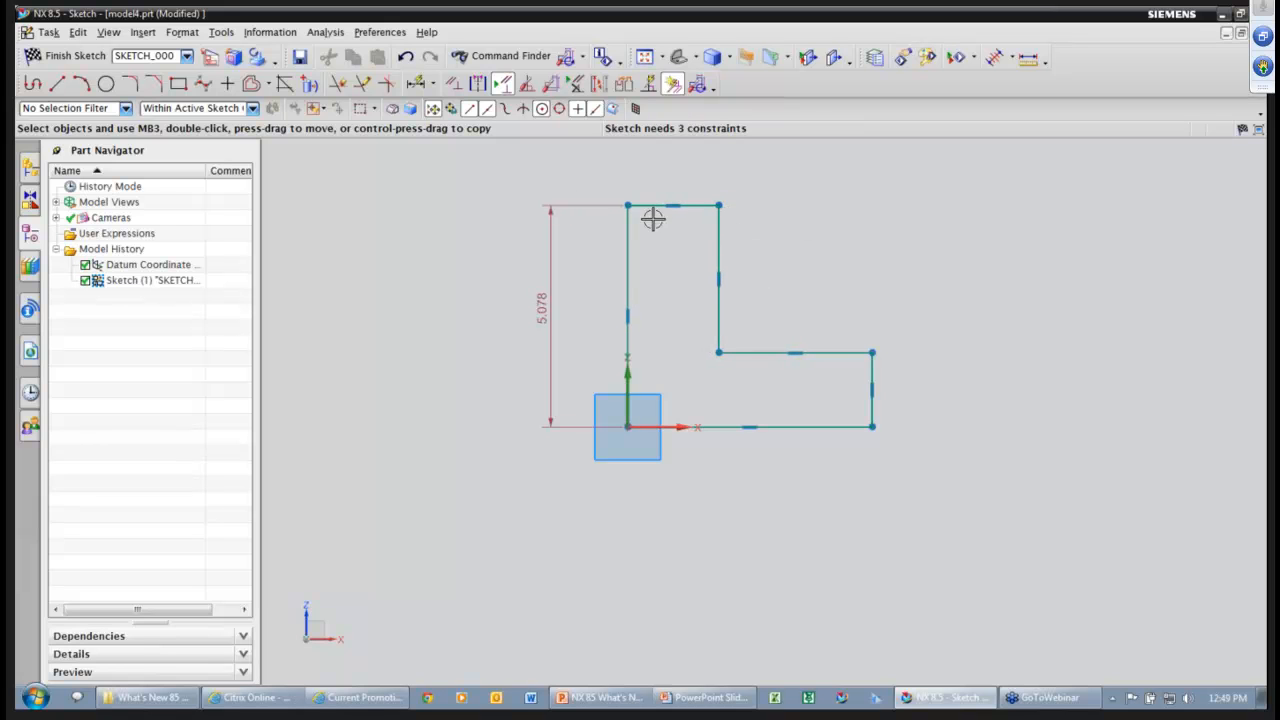
{"action": "left_click", "coordinate": [454, 85]}
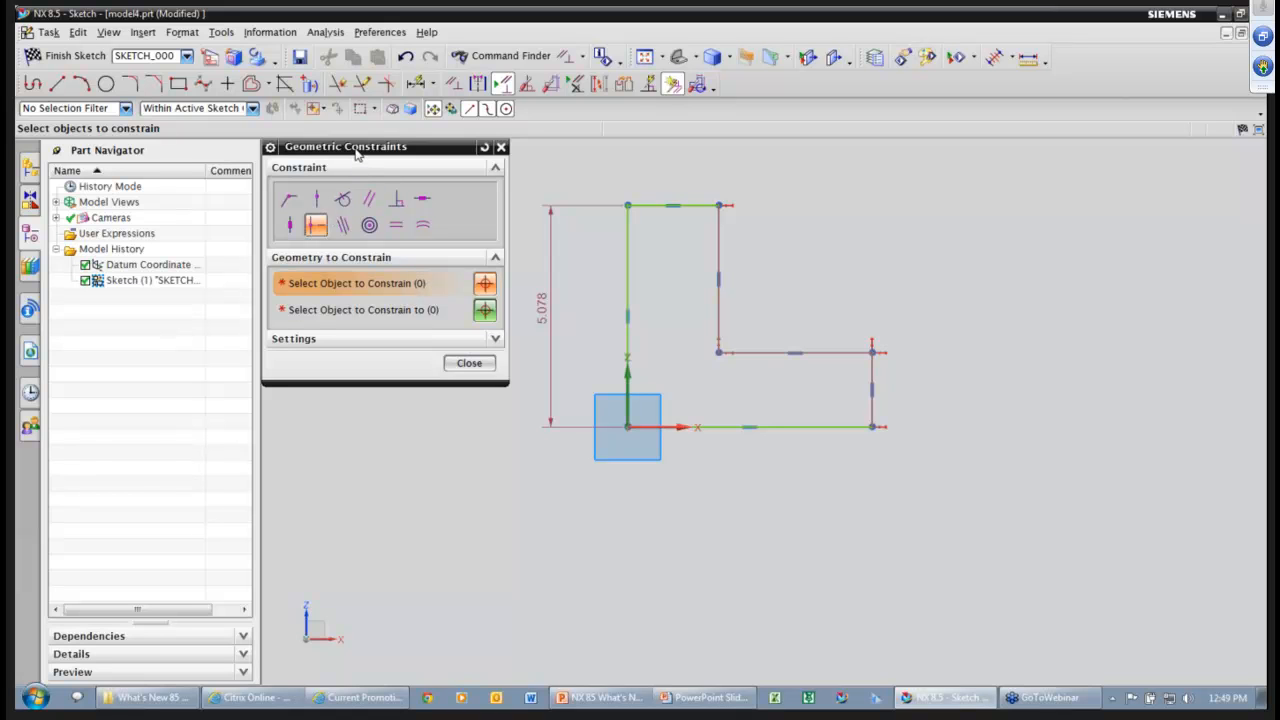
Apply Equal Length to the L-profile's top edge and short right edge.
{"action": "left_click_drag", "start_coordinate": [364, 160], "coordinate": [367, 188]}
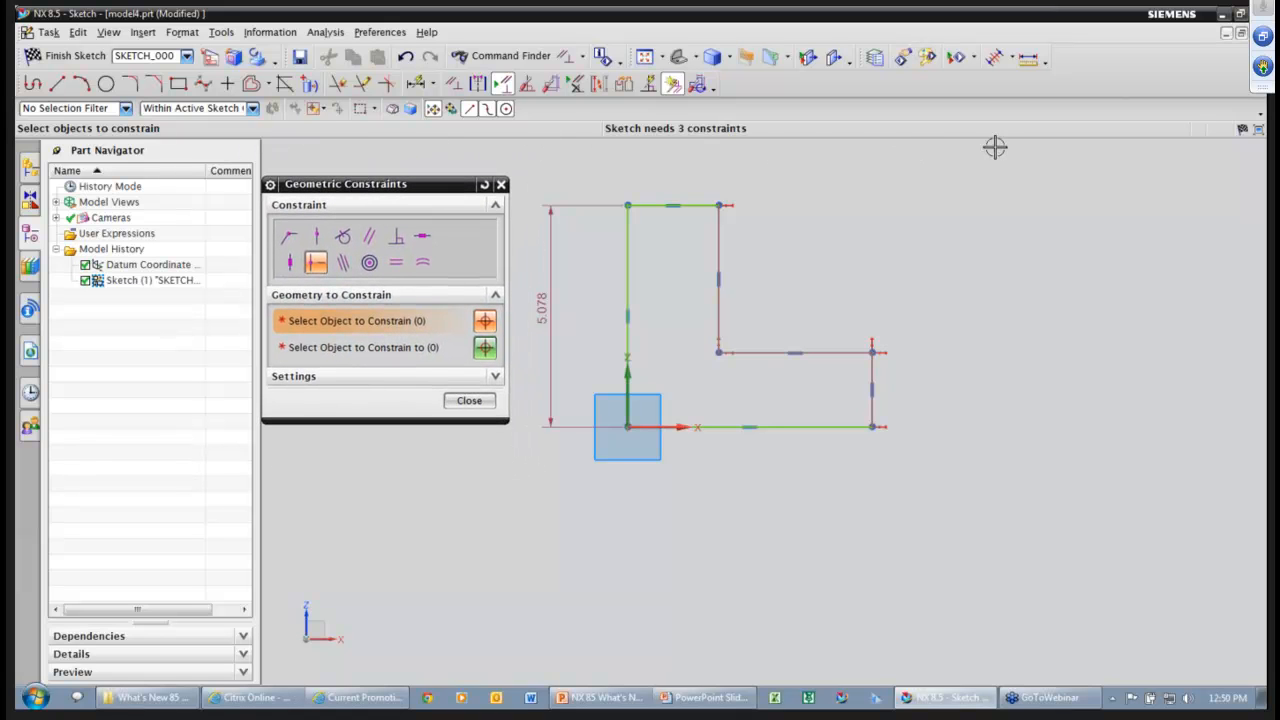
{"action": "left_click_drag", "start_coordinate": [394, 191], "coordinate": [415, 162]}
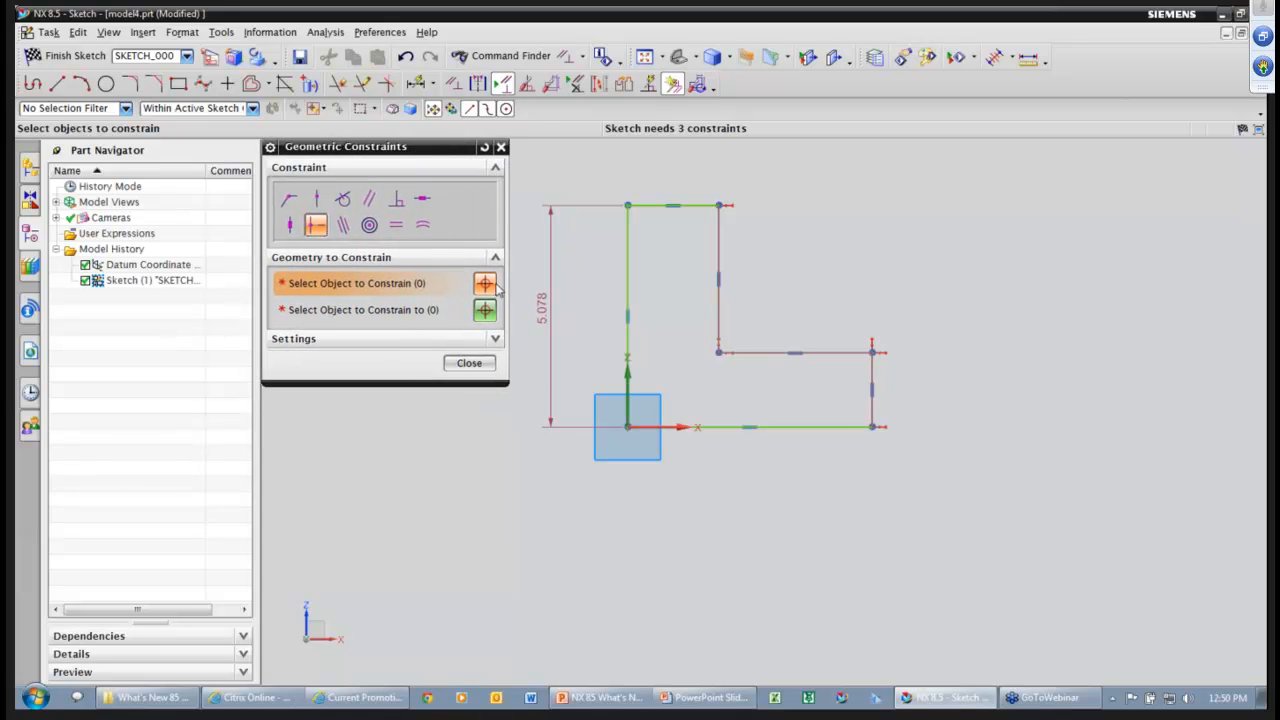
{"action": "left_click", "coordinate": [397, 226]}
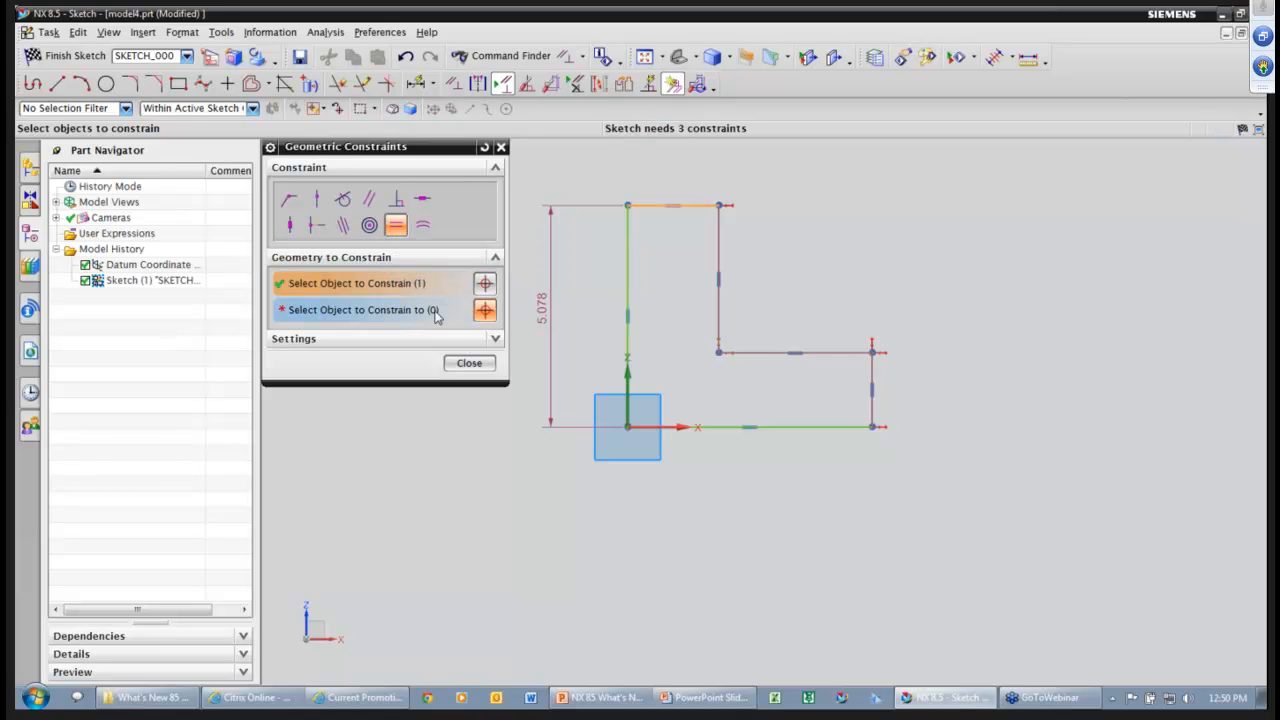
{"action": "left_click", "coordinate": [440, 312]}
{"action": "left_click", "coordinate": [873, 369]}
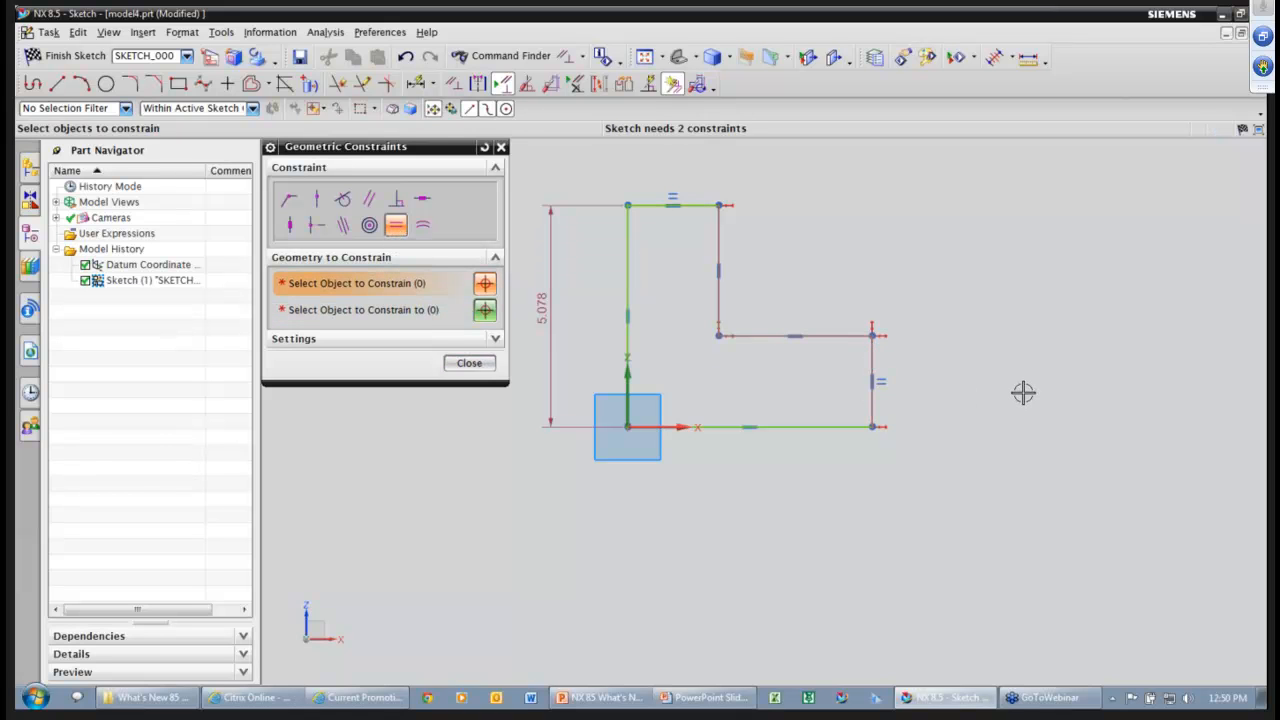
{"action": "left_click", "coordinate": [478, 364]}
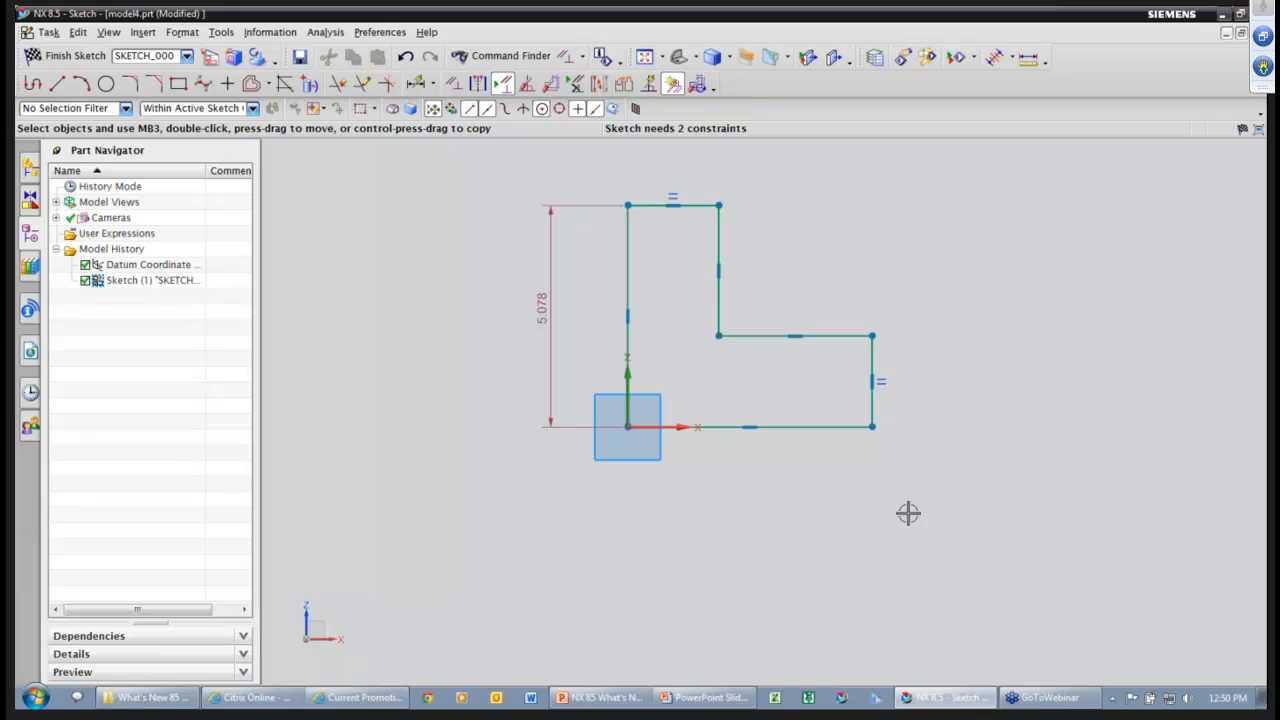
Make the inner vertical and inner horizontal edges equal length, then select all sketch geometry.
{"action": "left_click", "coordinate": [763, 336]}
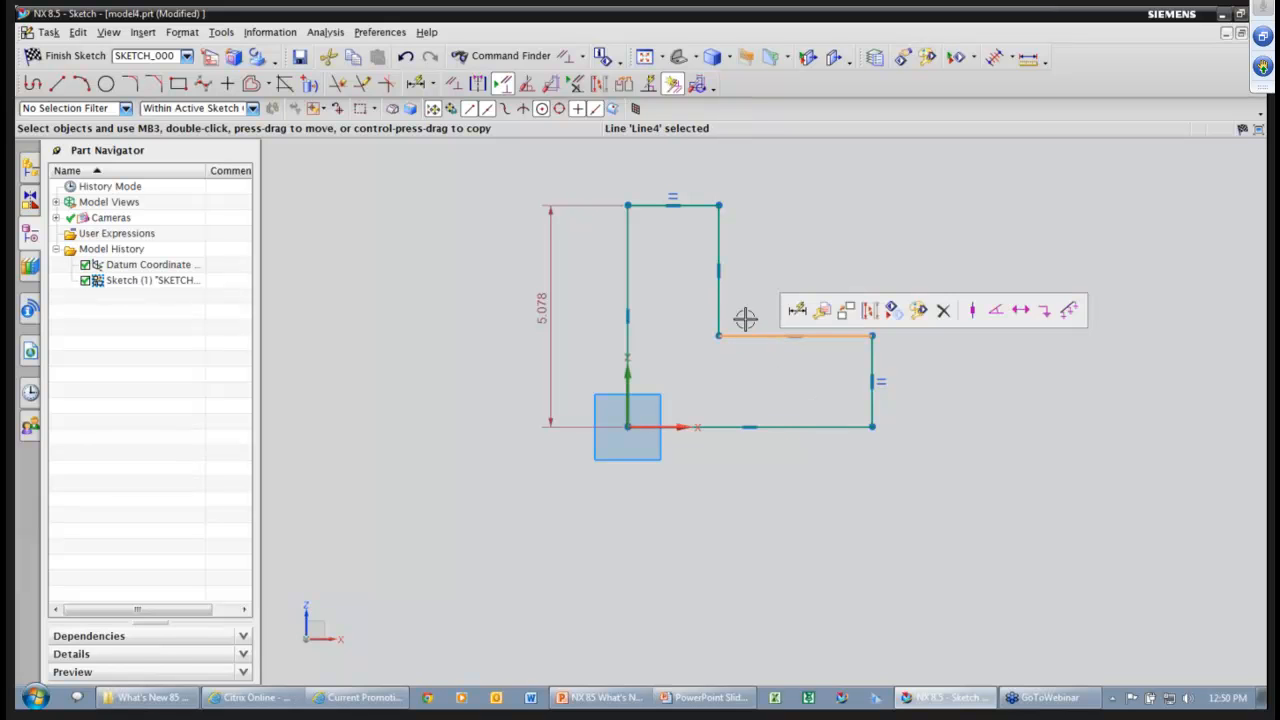
{"action": "left_click", "coordinate": [720, 294]}
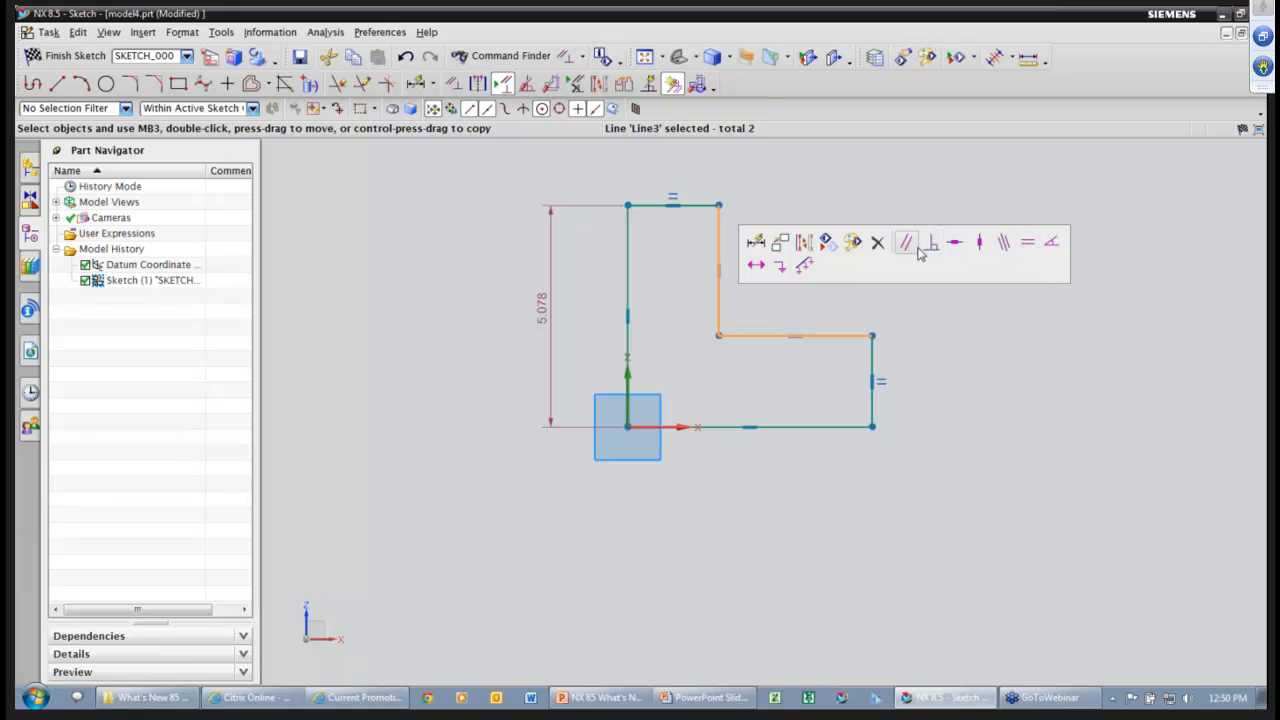
{"action": "left_click", "coordinate": [1028, 247]}
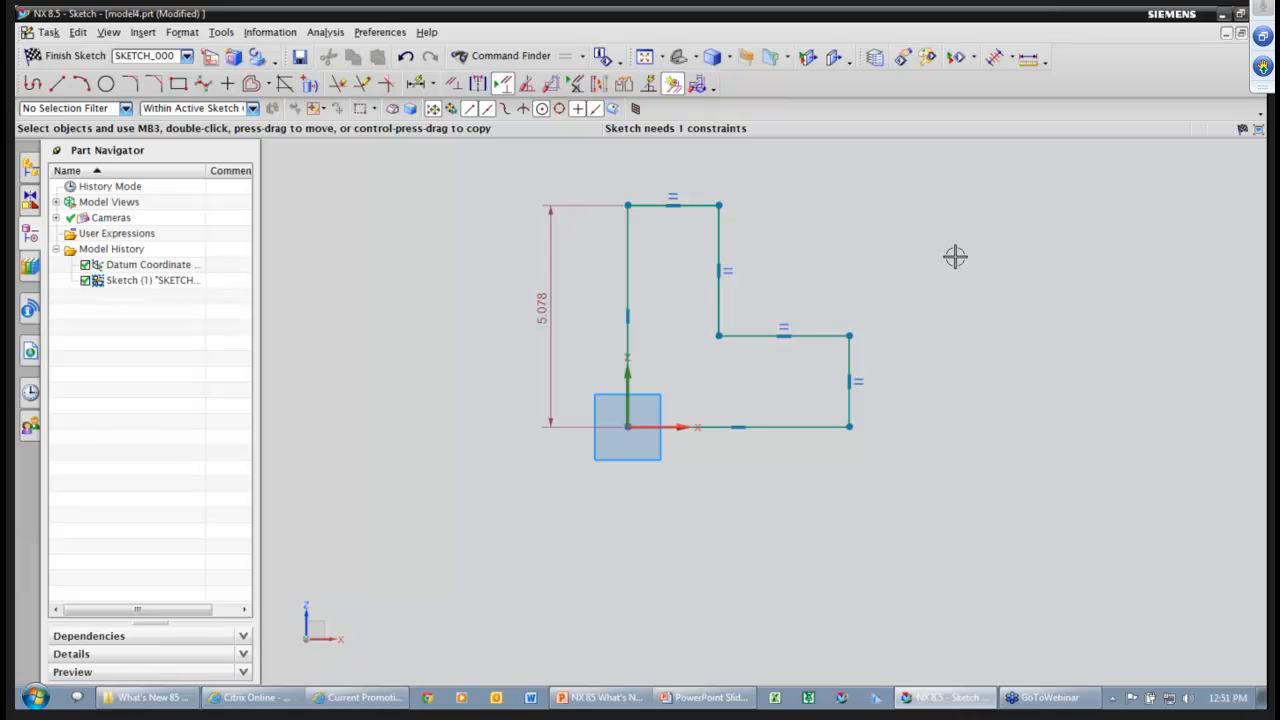
{"action": "left_click_drag", "start_coordinate": [469, 157], "coordinate": [580, 246]}
{"action": "key", "text": "ctrl+a"}
Delete the L-profile, enable continuous auto dimensioning, and start a From Center rectangle.
{"action": "key", "text": "Delete"}
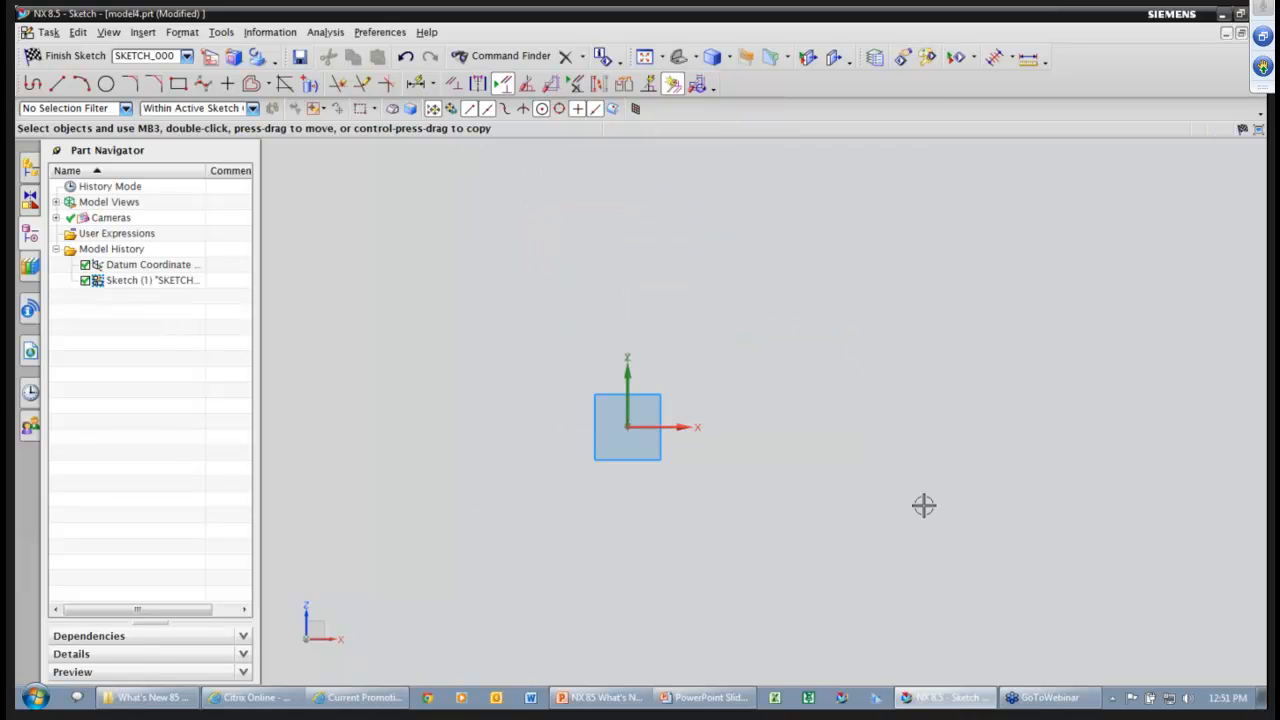
{"action": "left_click", "coordinate": [700, 86]}
{"action": "left_click", "coordinate": [655, 379]}
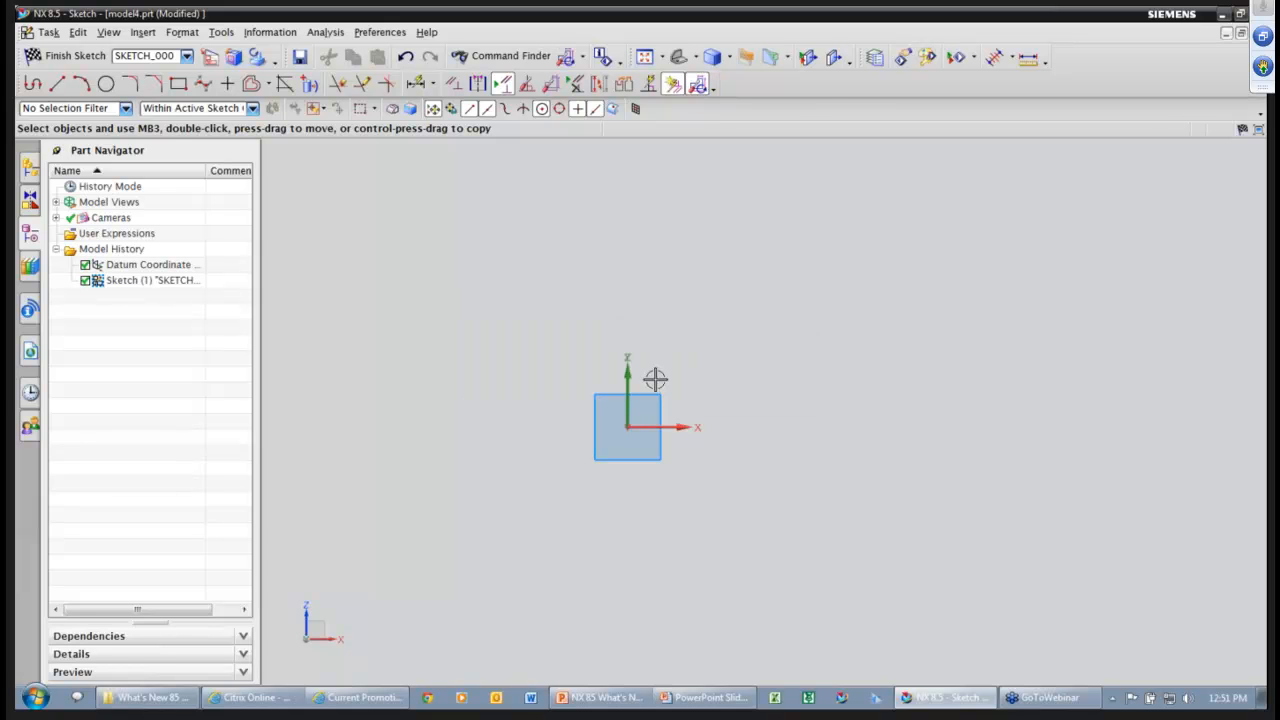
{"action": "left_click", "coordinate": [178, 84]}
{"action": "left_click", "coordinate": [337, 190]}
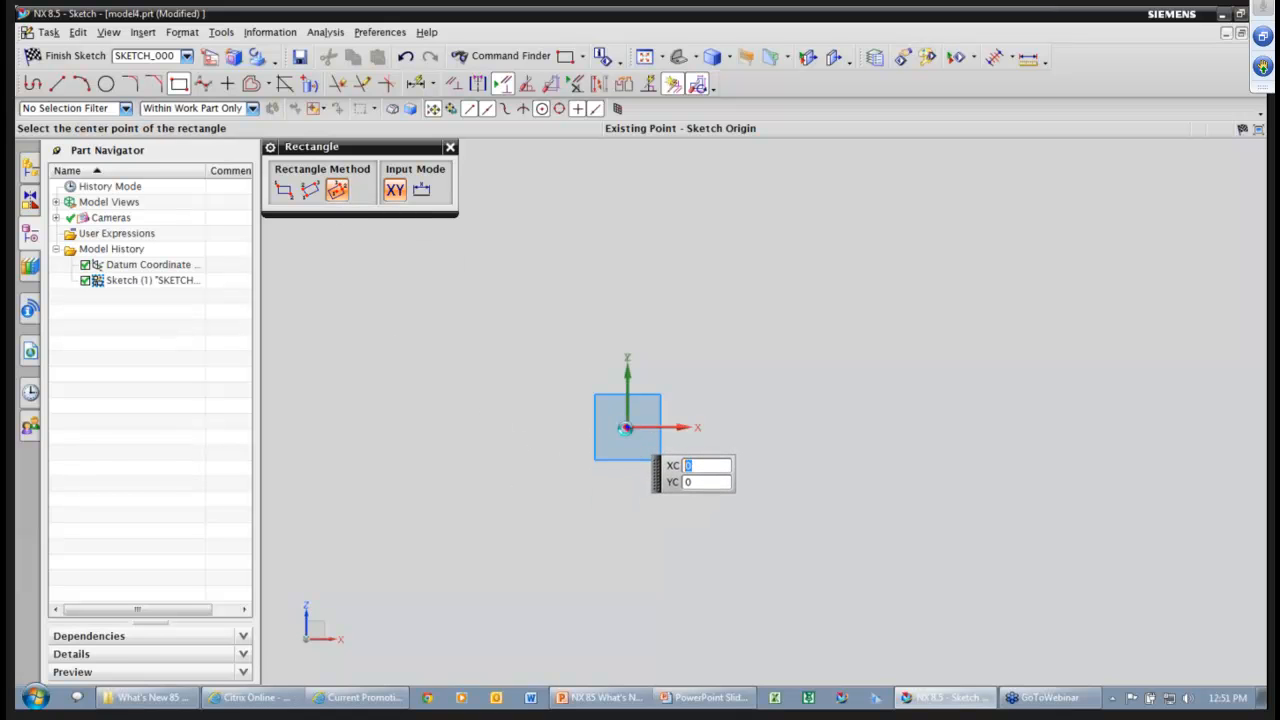
Draw a rectangle centred on the sketch origin.
{"action": "left_click", "coordinate": [626, 428]}
{"action": "left_click", "coordinate": [689, 436]}
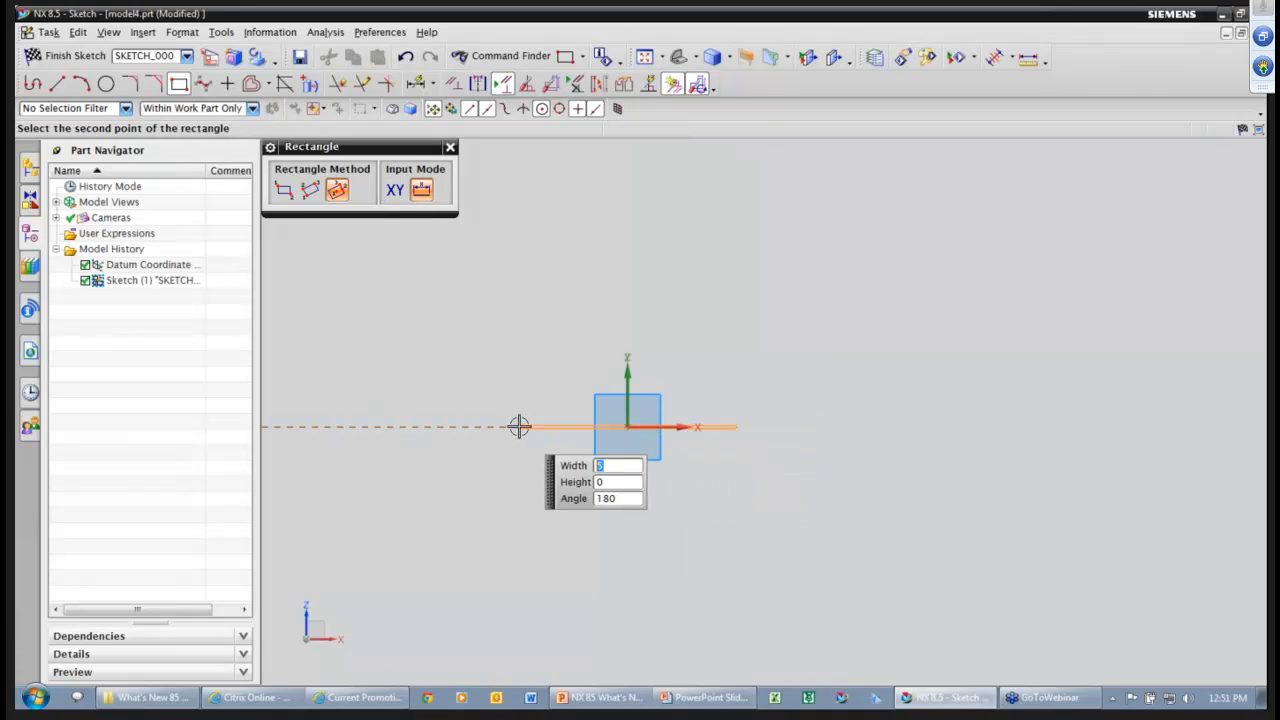
{"action": "left_click", "coordinate": [521, 336]}
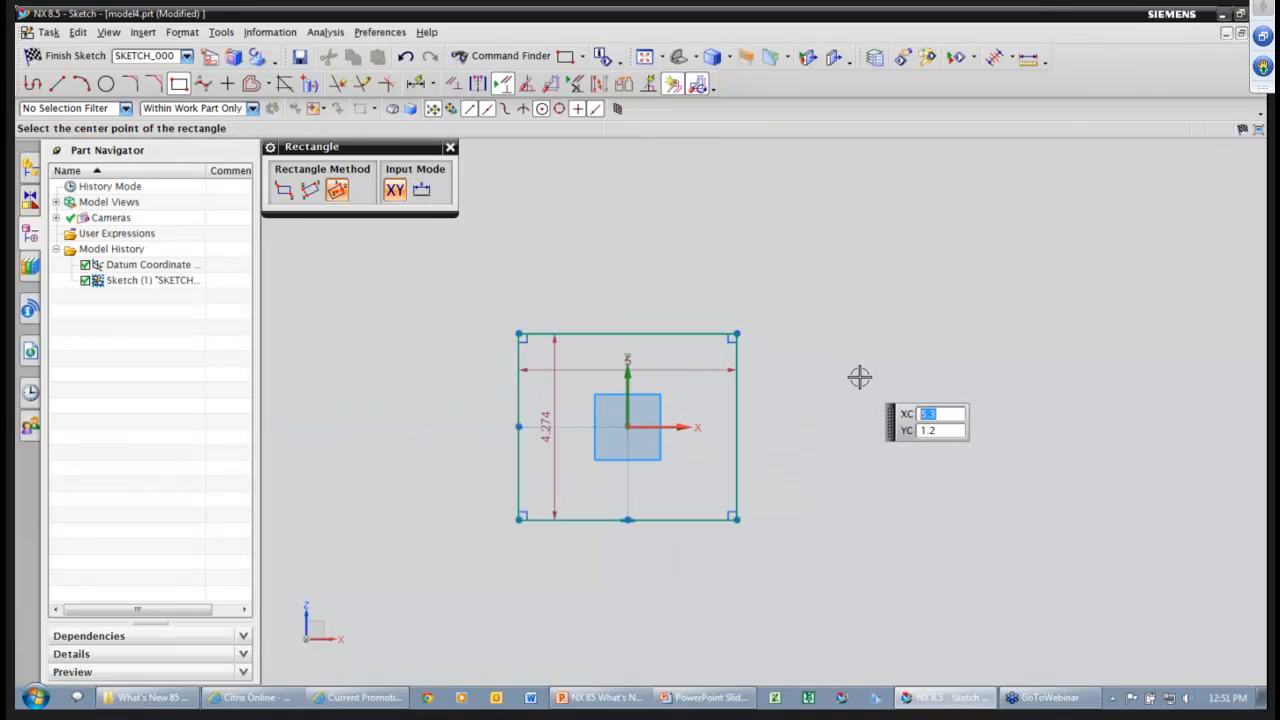
{"action": "key", "text": "Escape"}
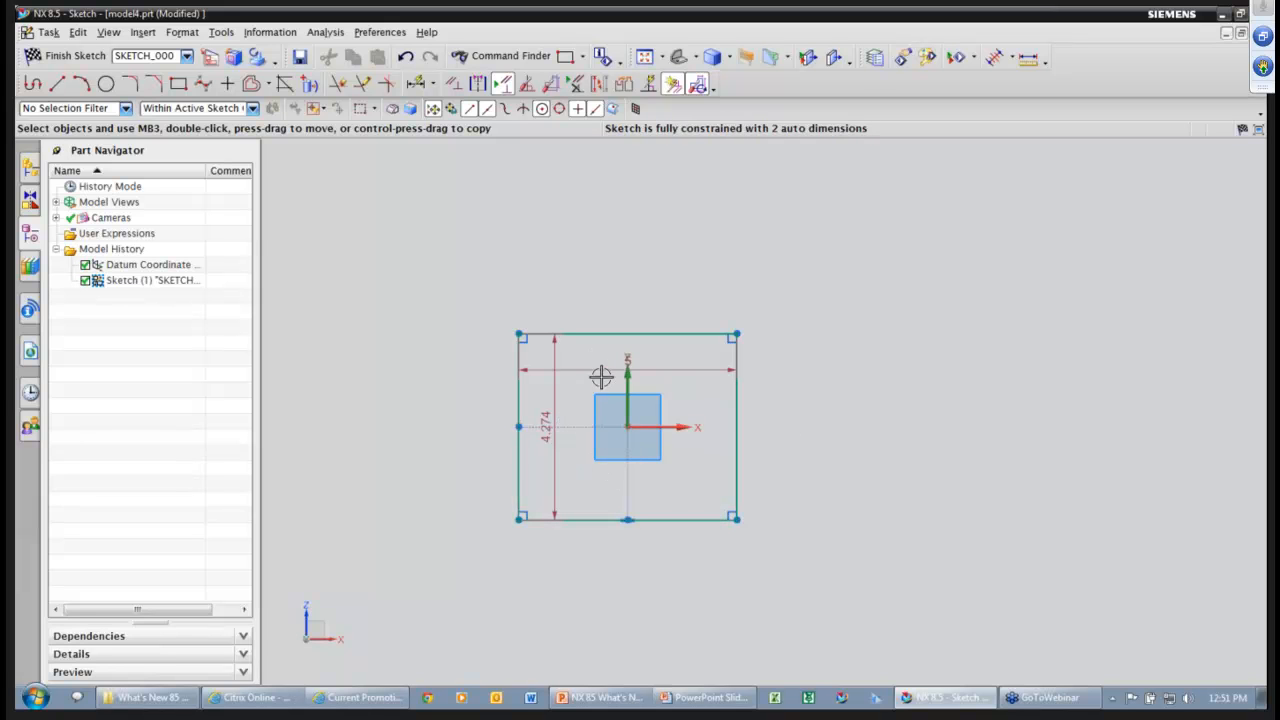
Set the rectangle's width to 6 and height to 4, then finish the sketch.
{"action": "left_click_drag", "start_coordinate": [601, 369], "coordinate": [620, 281]}
{"action": "double_click", "coordinate": [622, 283]}
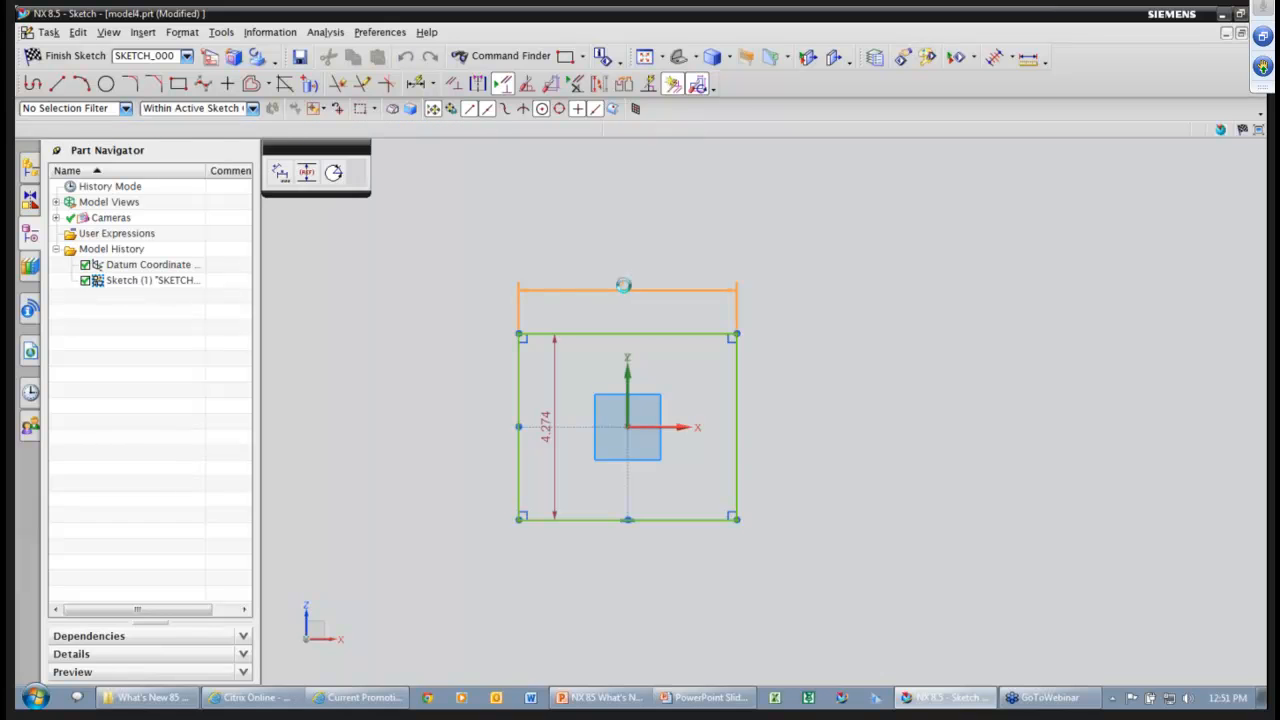
{"action": "type", "text": "6"}
{"action": "key", "text": "Return"}
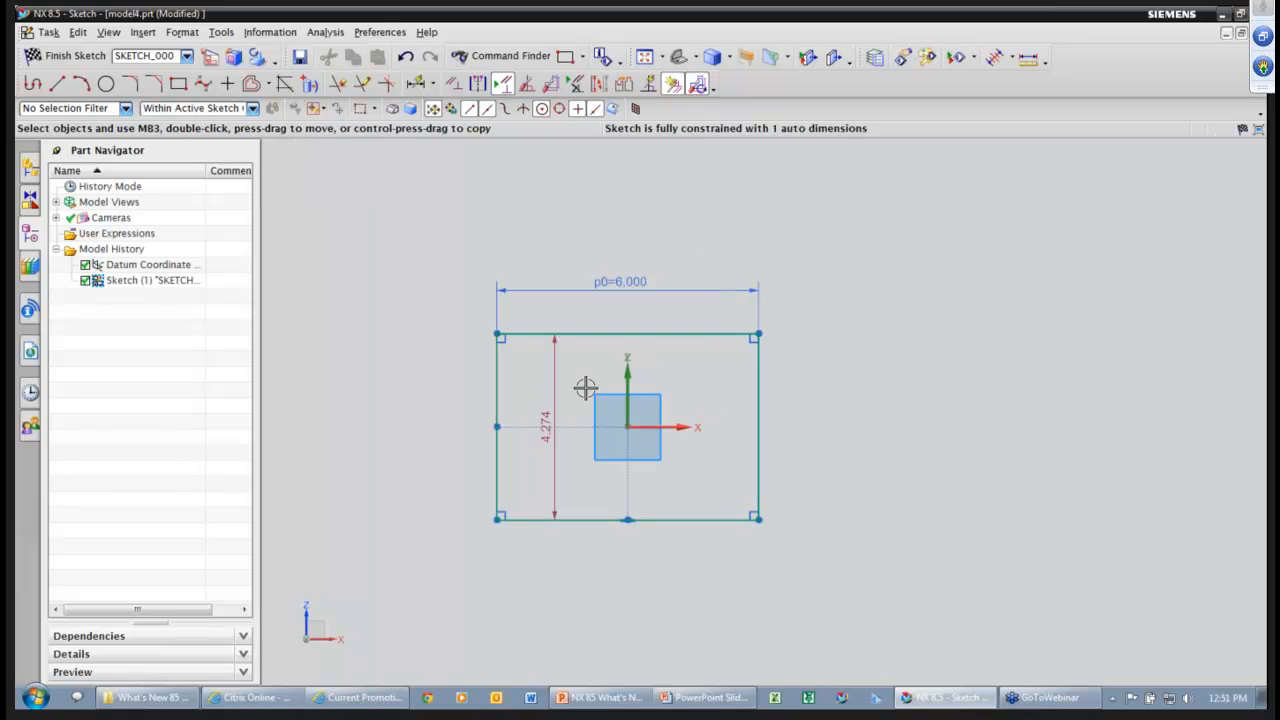
{"action": "double_click", "coordinate": [462, 408]}
{"action": "type", "text": "4"}
{"action": "key", "text": "Return"}
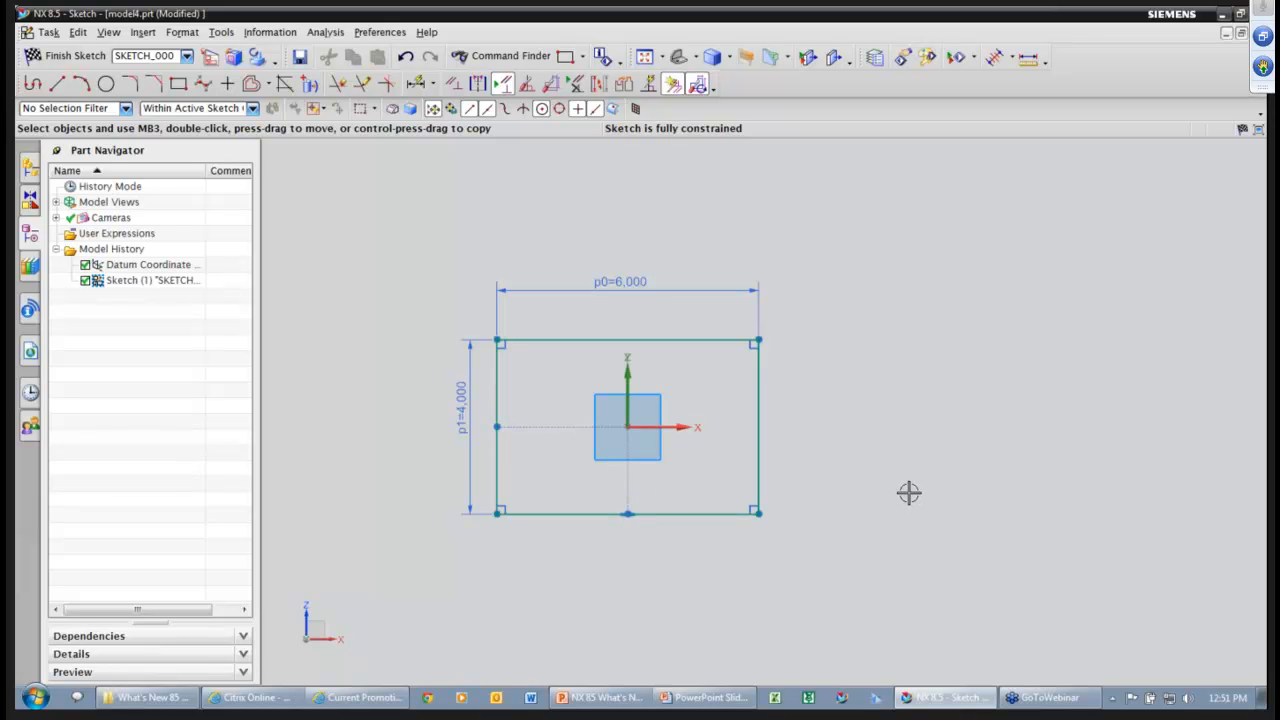
{"action": "right_click_drag", "start_coordinate": [908, 487], "coordinate": [886, 486]}
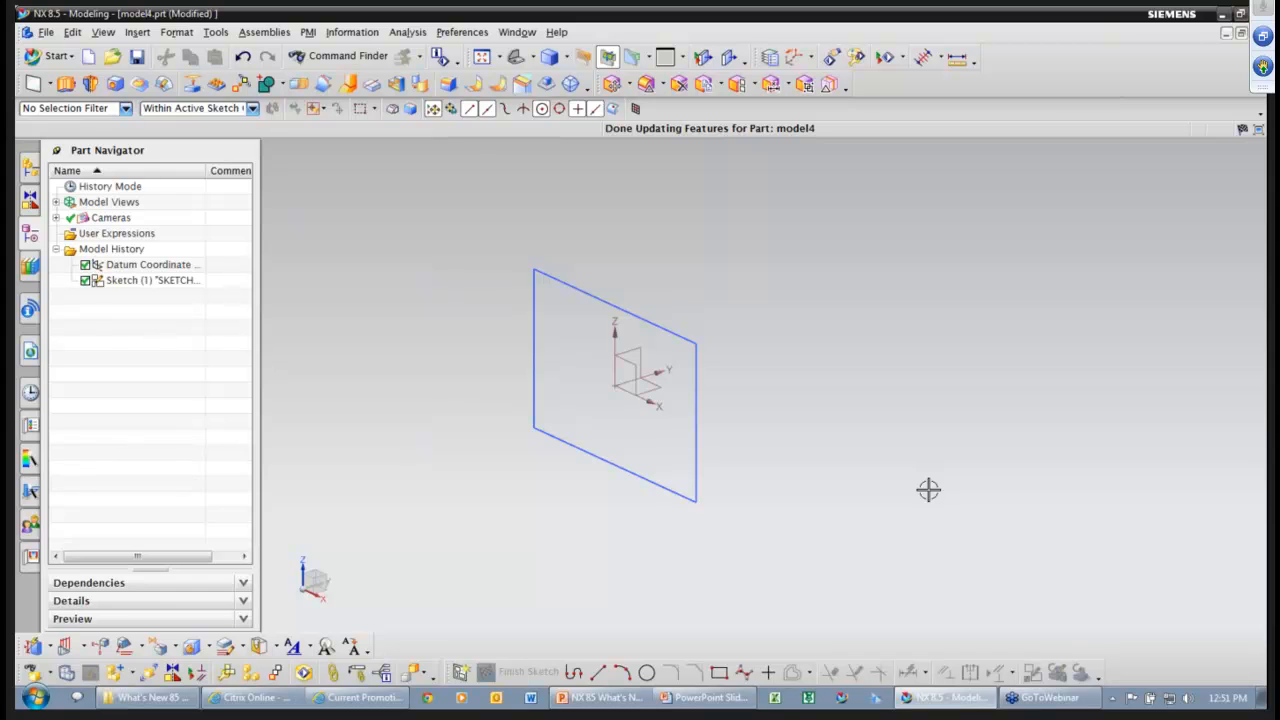
Check the File close options without closing, then Alt+Tab to the PowerPoint slide show.
{"action": "left_click", "coordinate": [46, 32]}
{"action": "mouse_move", "coordinate": [80, 87]}
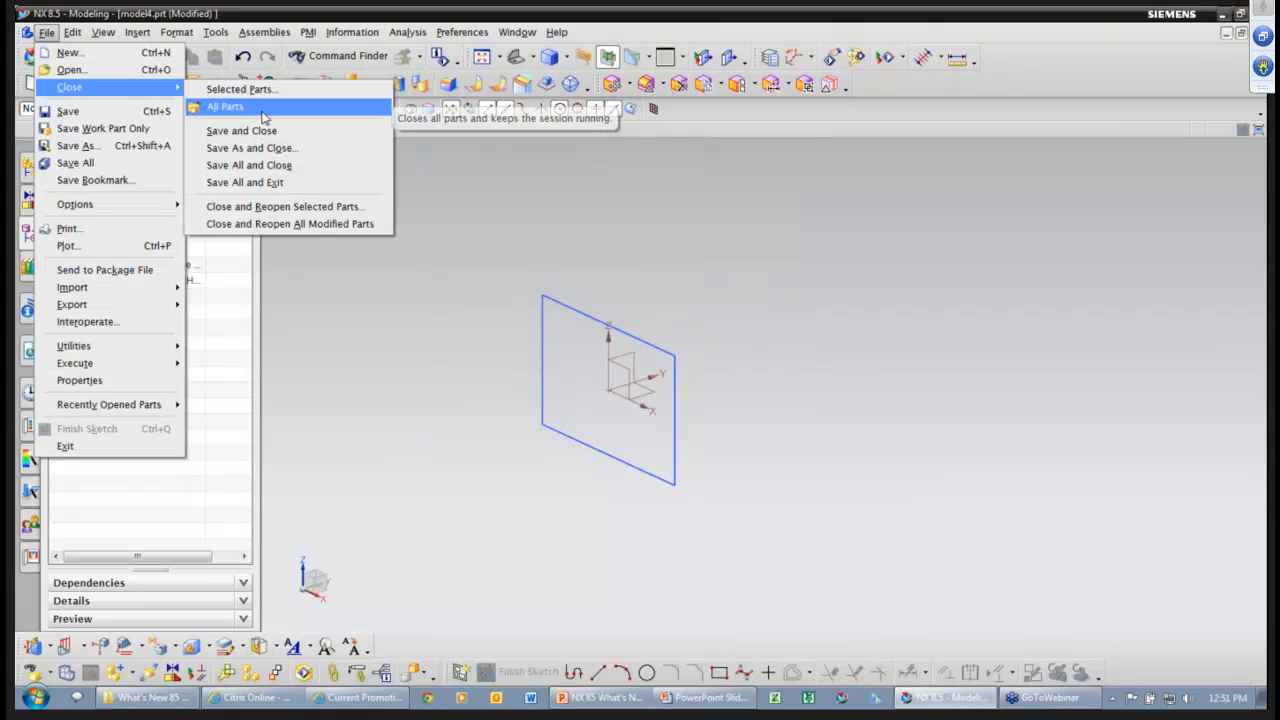
{"action": "left_click", "coordinate": [557, 154]}
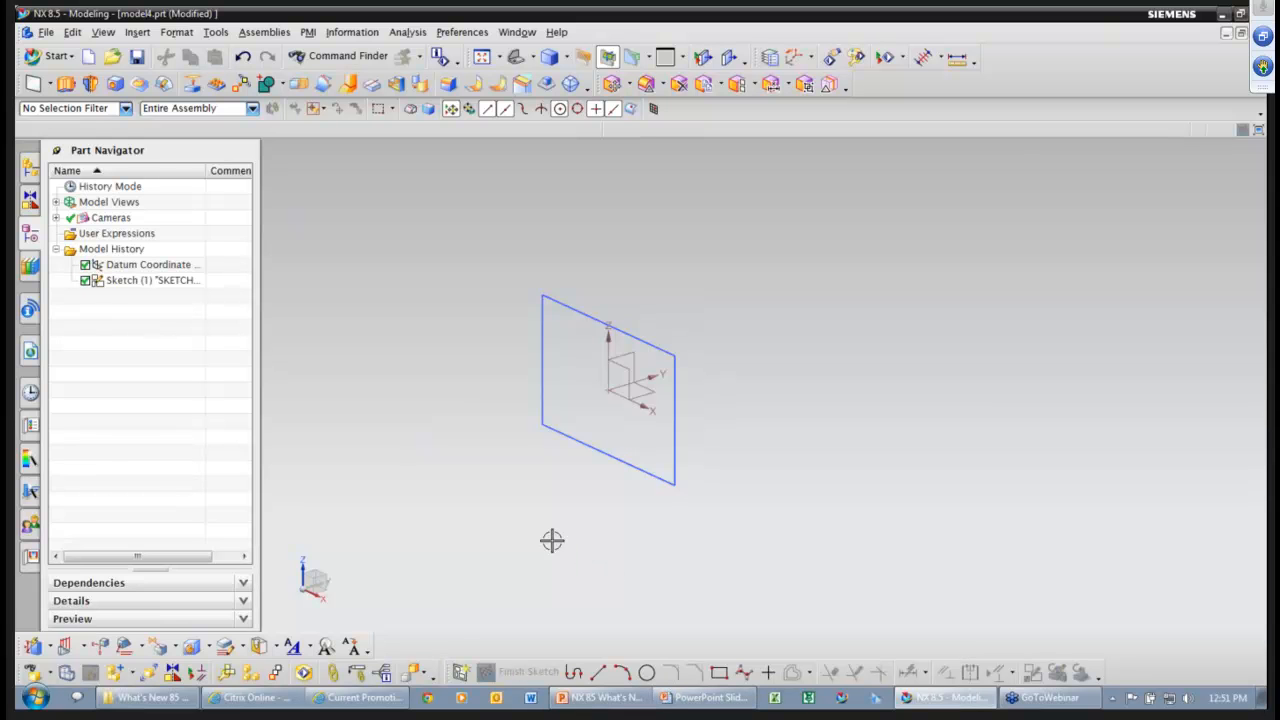
{"action": "key", "text": "alt+Tab"}
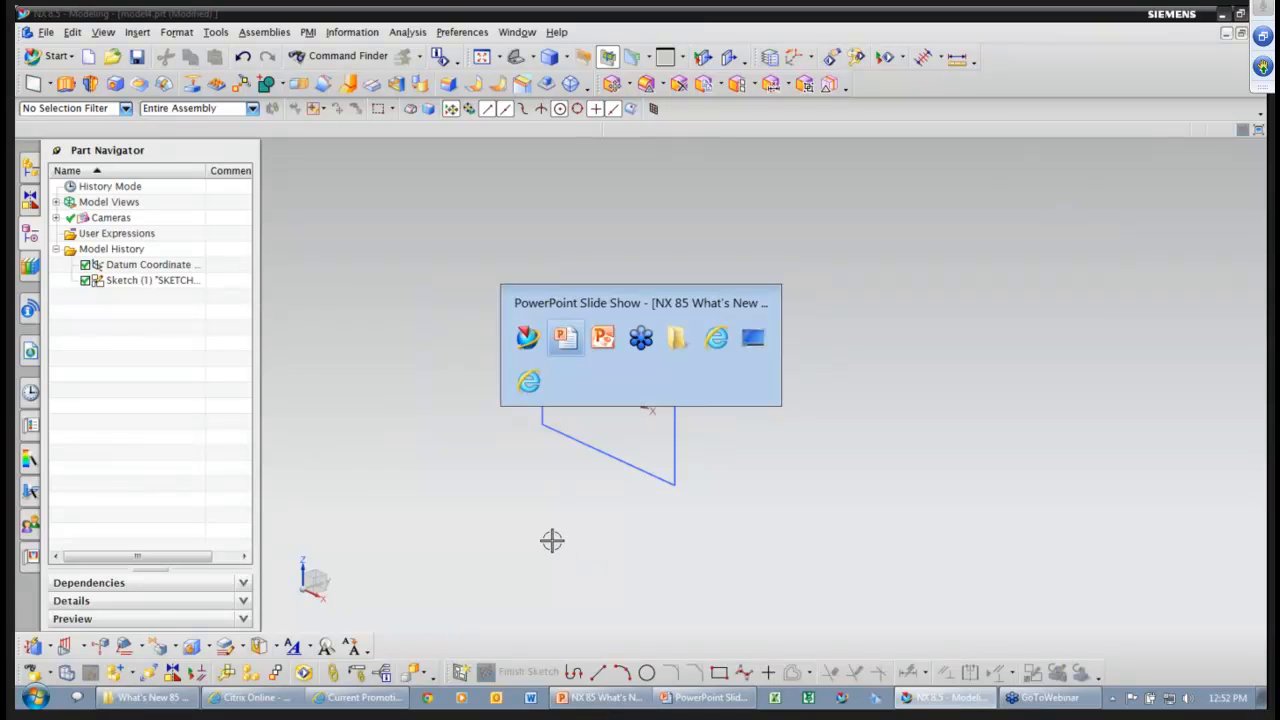
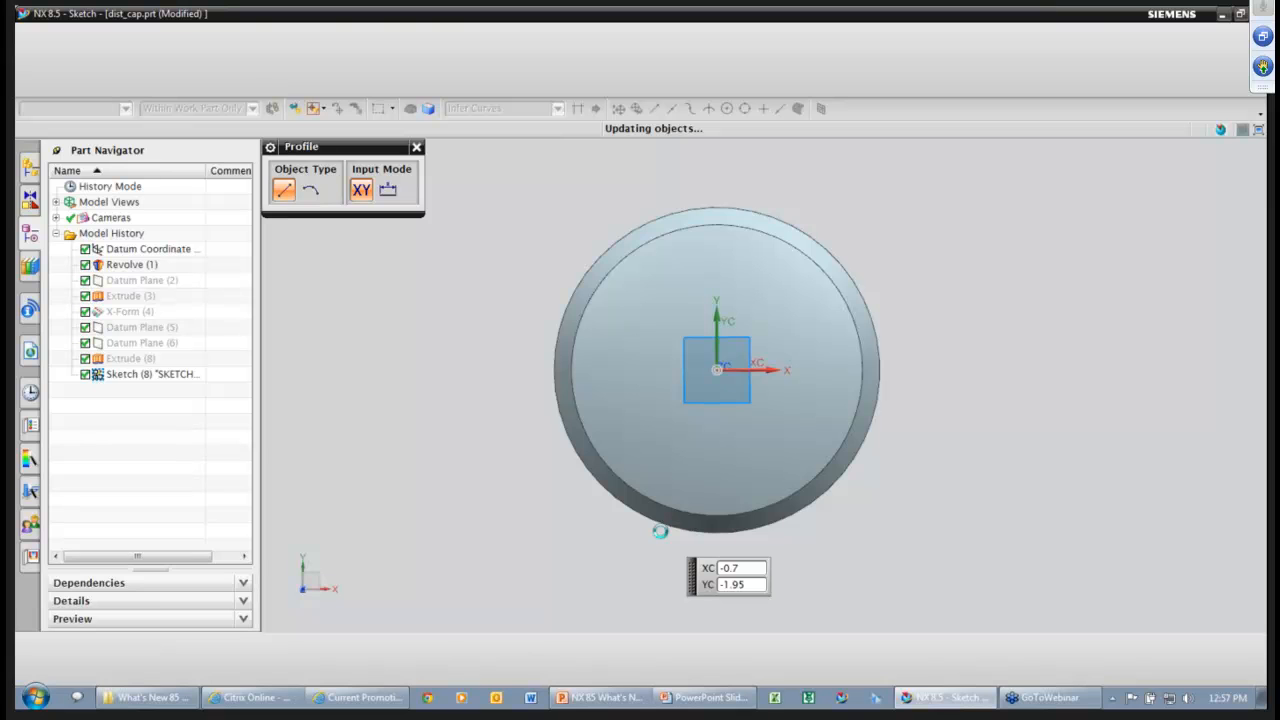
Draw a three-sided open profile of lines hanging below the cap's outer edge.
{"action": "key", "text": "Escape"}
{"action": "key", "text": "Escape"}
{"action": "left_click", "coordinate": [34, 86]}
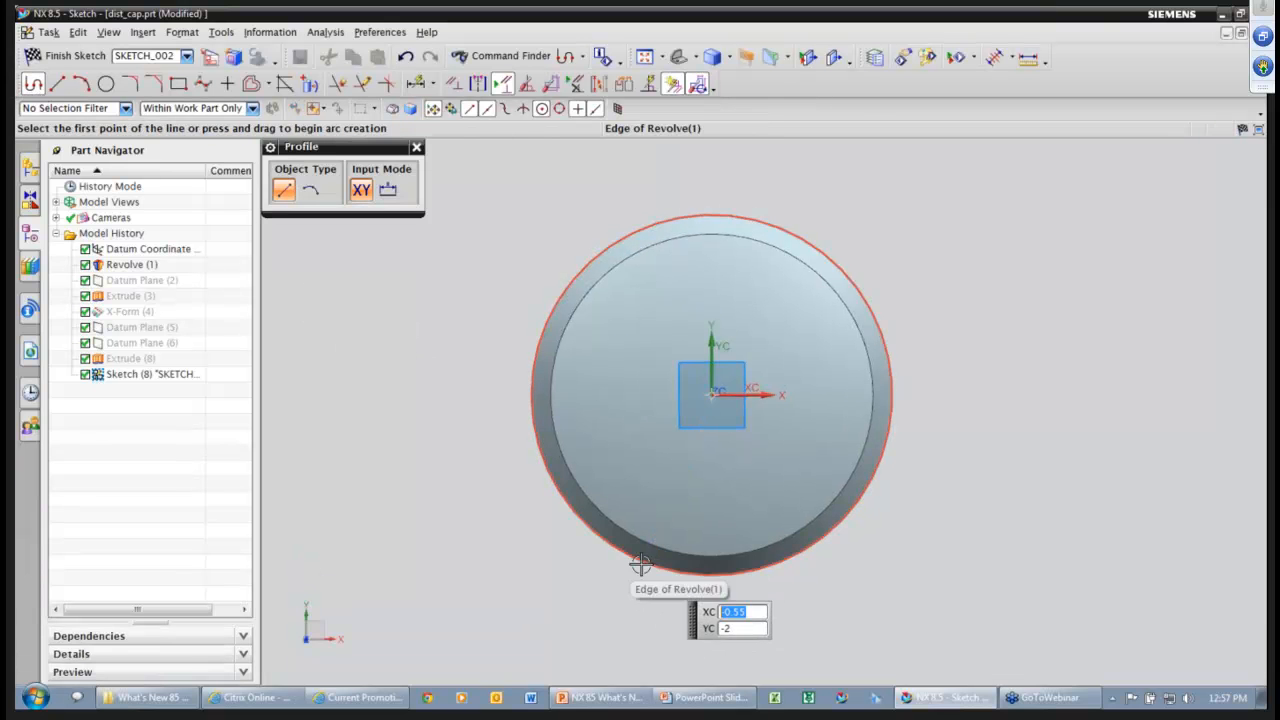
{"action": "left_click", "coordinate": [642, 562]}
{"action": "left_click", "coordinate": [642, 632]}
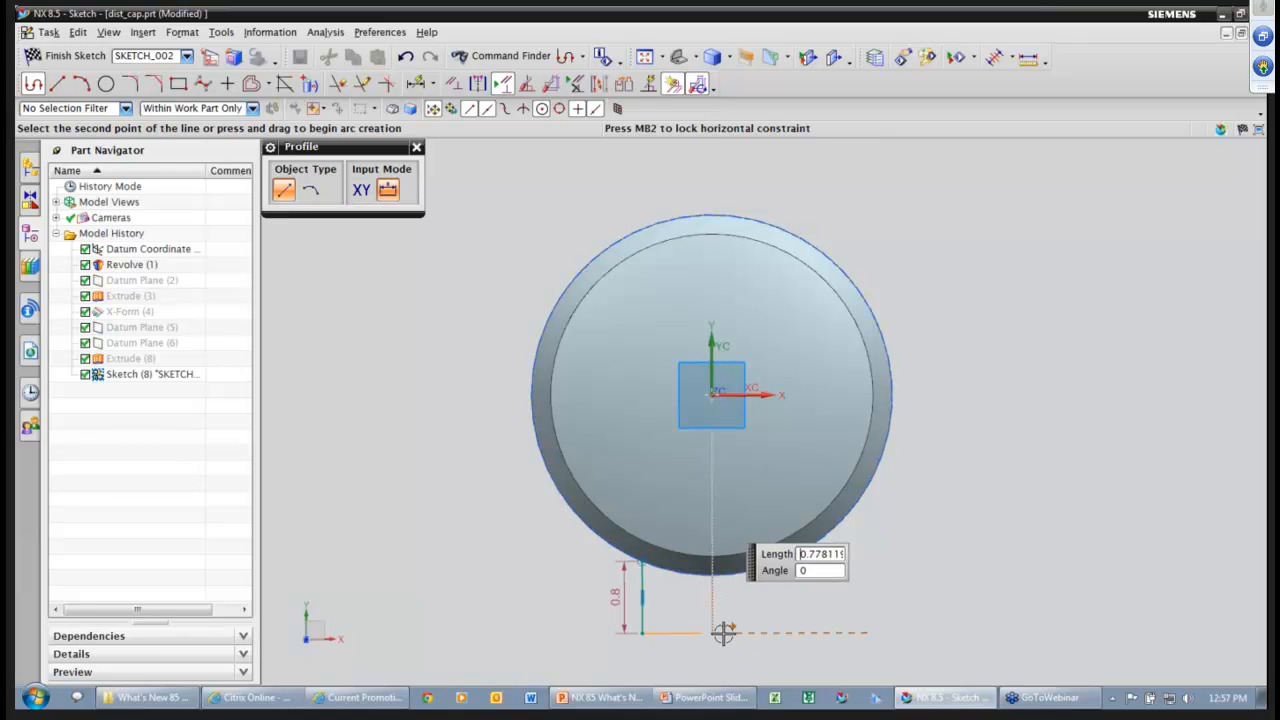
{"action": "left_click", "coordinate": [787, 631]}
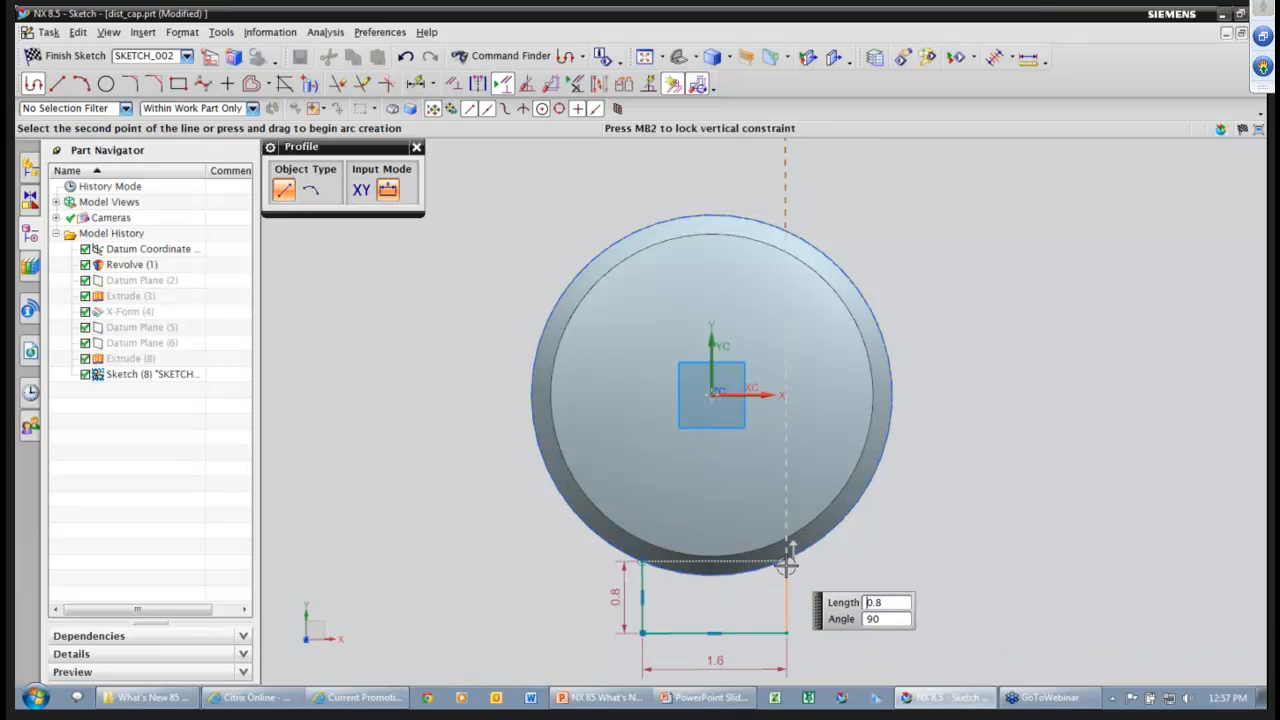
{"action": "left_click", "coordinate": [786, 560]}
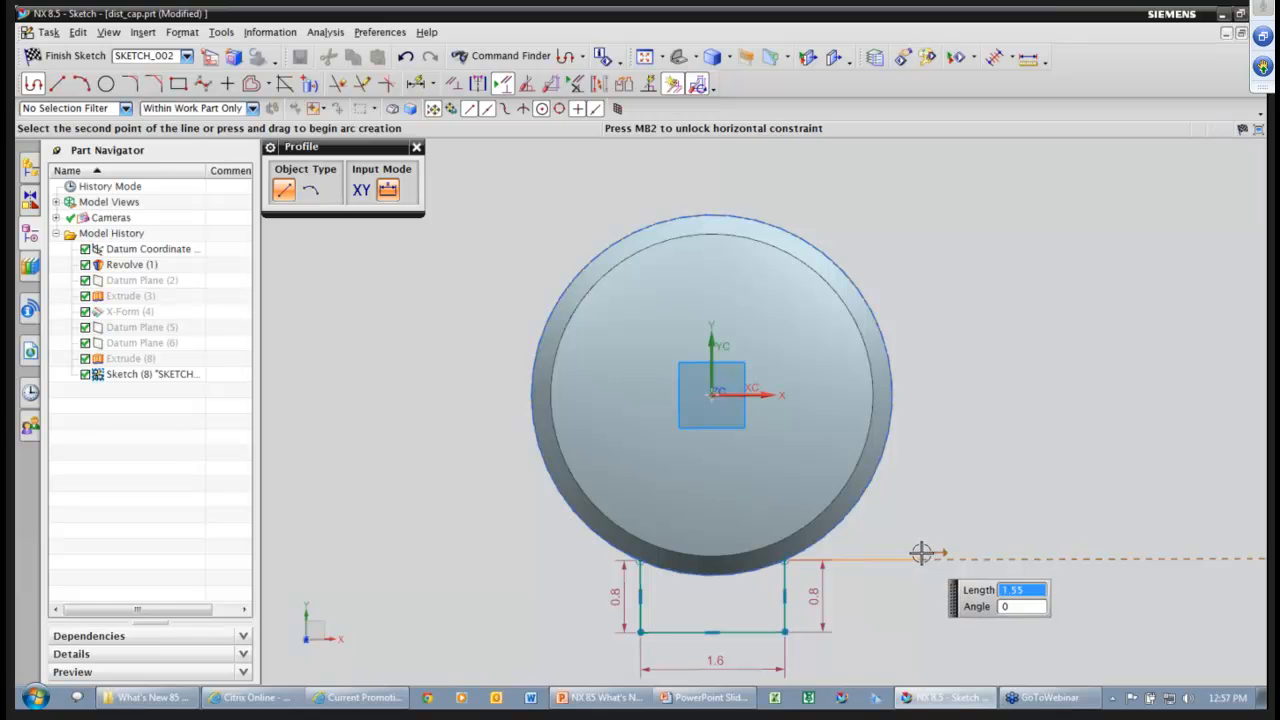
{"action": "scroll", "coordinate": [926, 516], "scroll_direction": "down", "scroll_amount": 2}
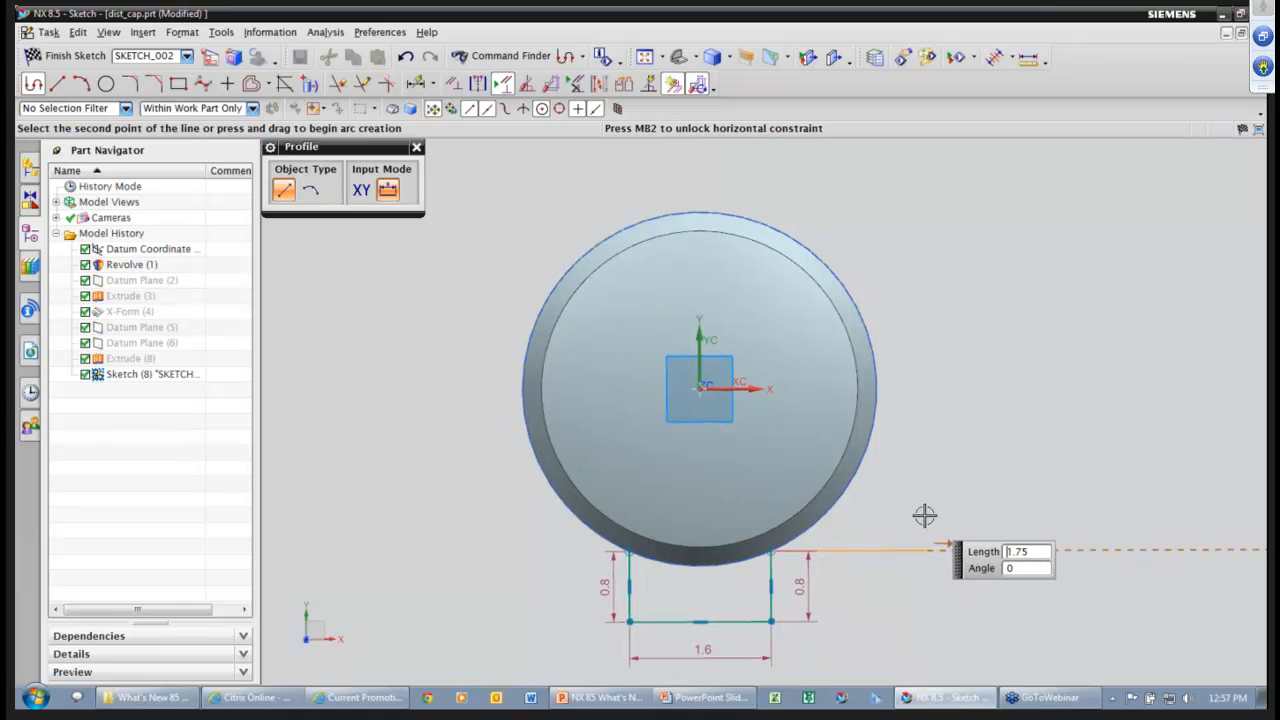
Constrain the bottom line's midpoint to the sketch origin.
{"action": "left_click", "coordinate": [453, 84]}
{"action": "left_click", "coordinate": [316, 224]}
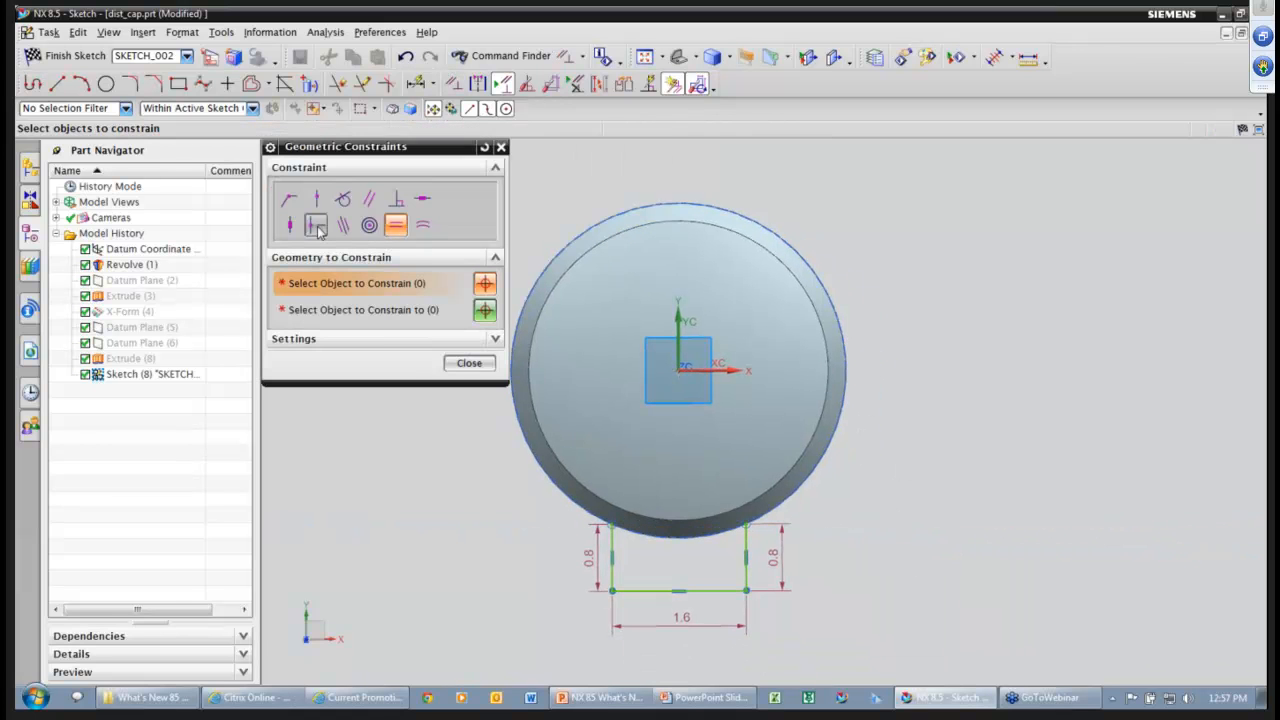
{"action": "left_click", "coordinate": [679, 591]}
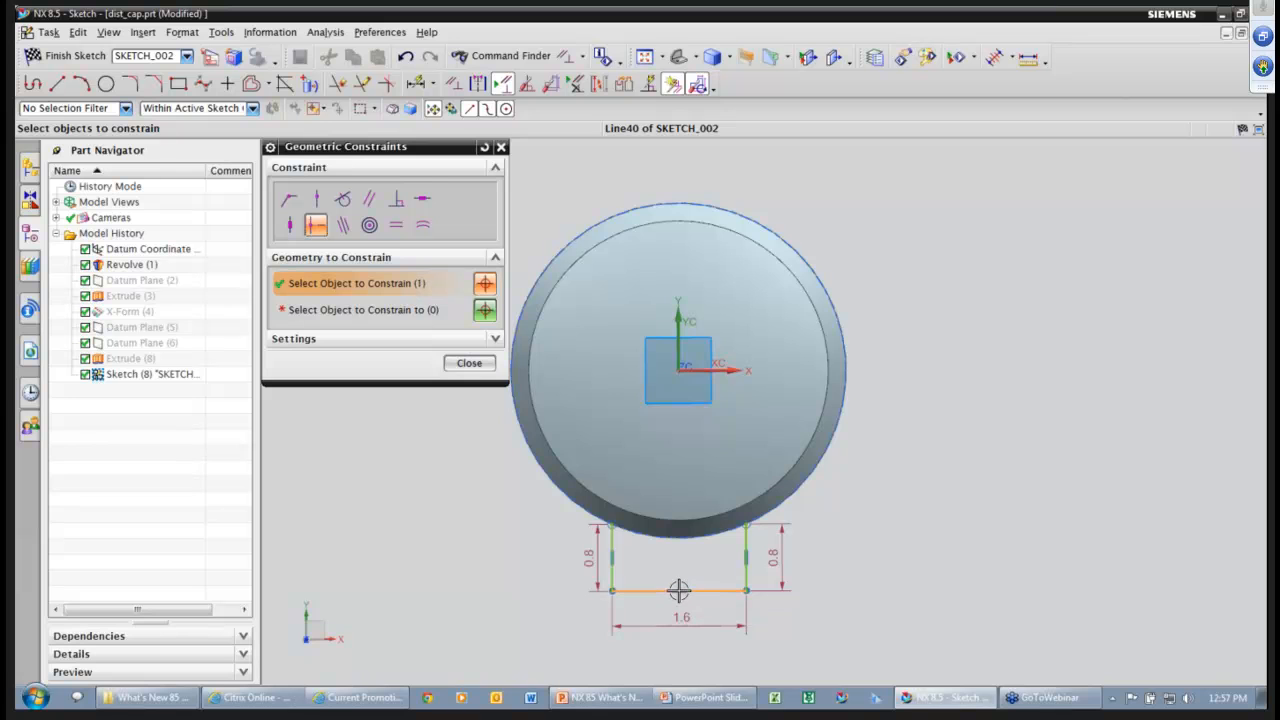
{"action": "left_click", "coordinate": [432, 312]}
{"action": "left_click", "coordinate": [678, 371]}
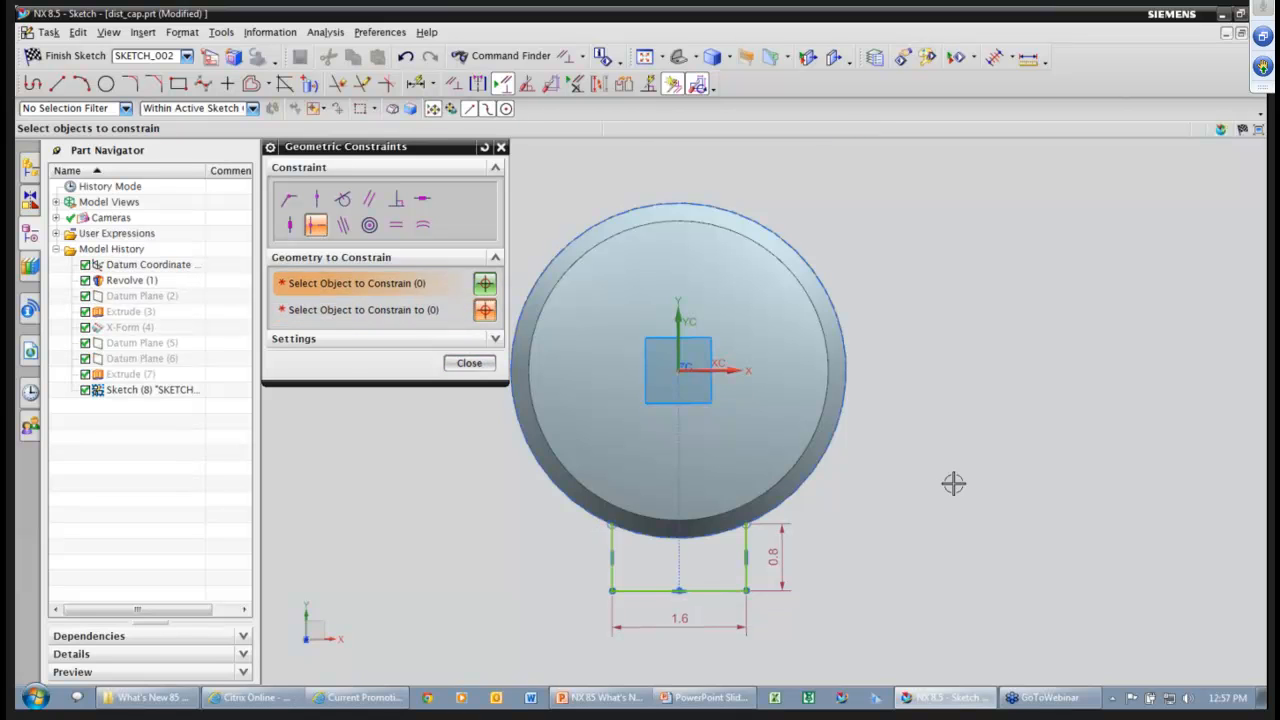
{"action": "left_click", "coordinate": [468, 363]}
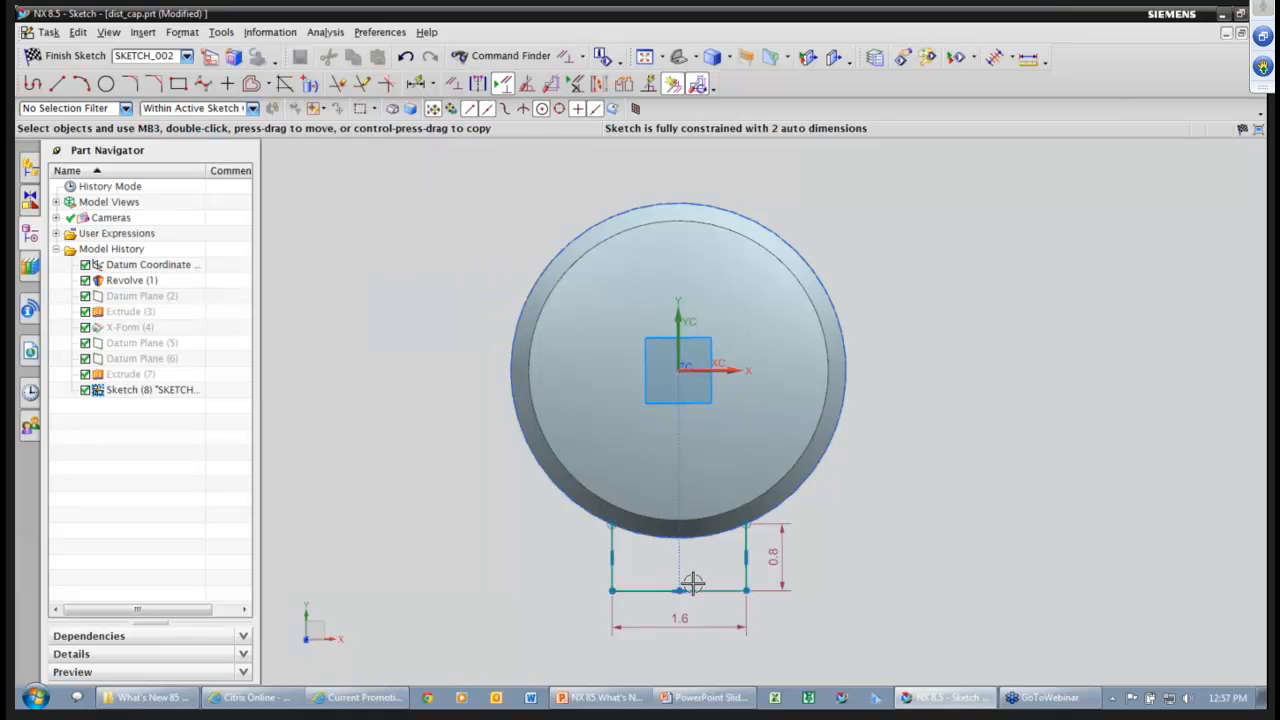
Set the profile width to 1.75 and place the bottom line 2.25 from the X axis.
{"action": "double_click", "coordinate": [694, 624]}
{"action": "type", "text": "1.7"}
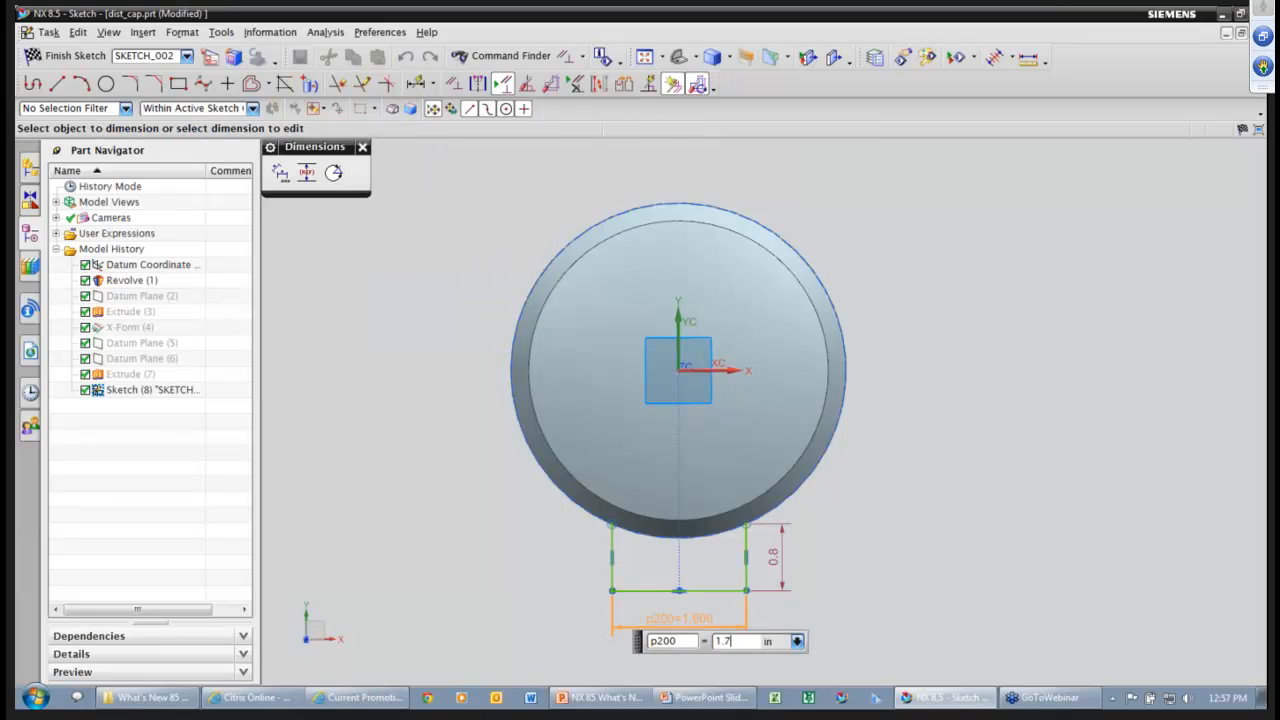
{"action": "type", "text": "5"}
{"action": "key", "text": "Return"}
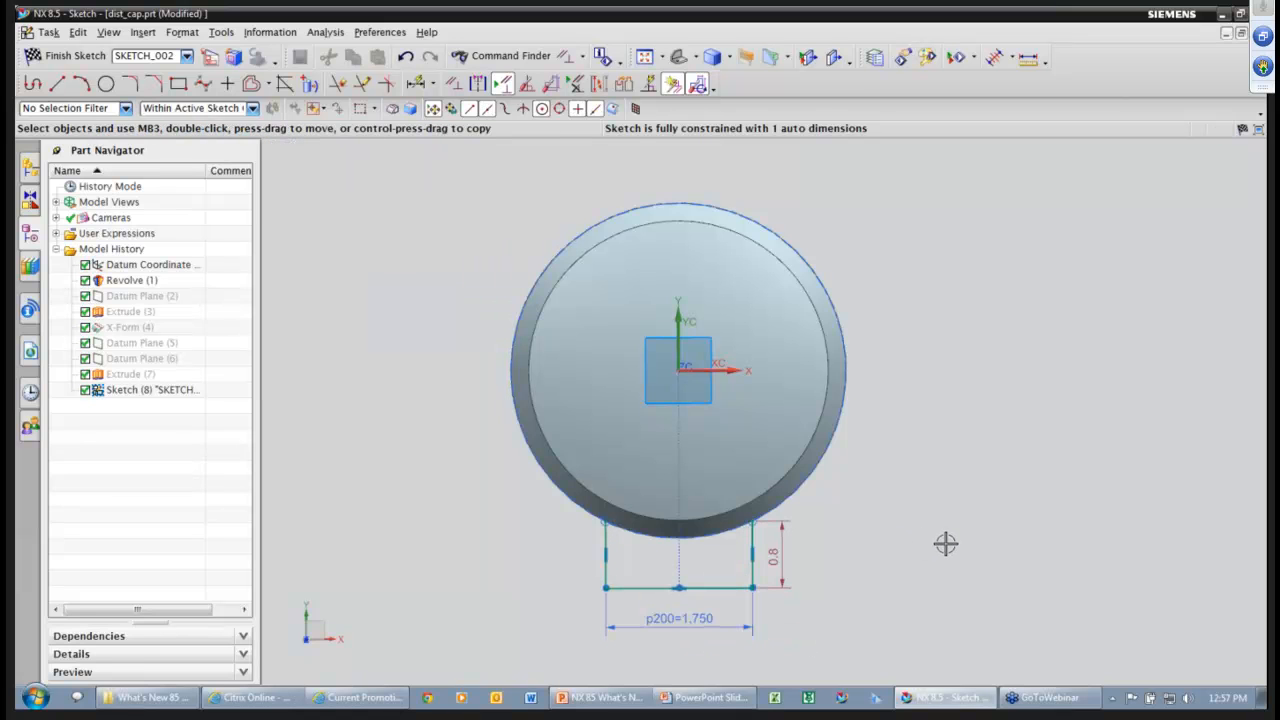
{"action": "right_click_drag", "start_coordinate": [928, 563], "coordinate": [905, 529]}
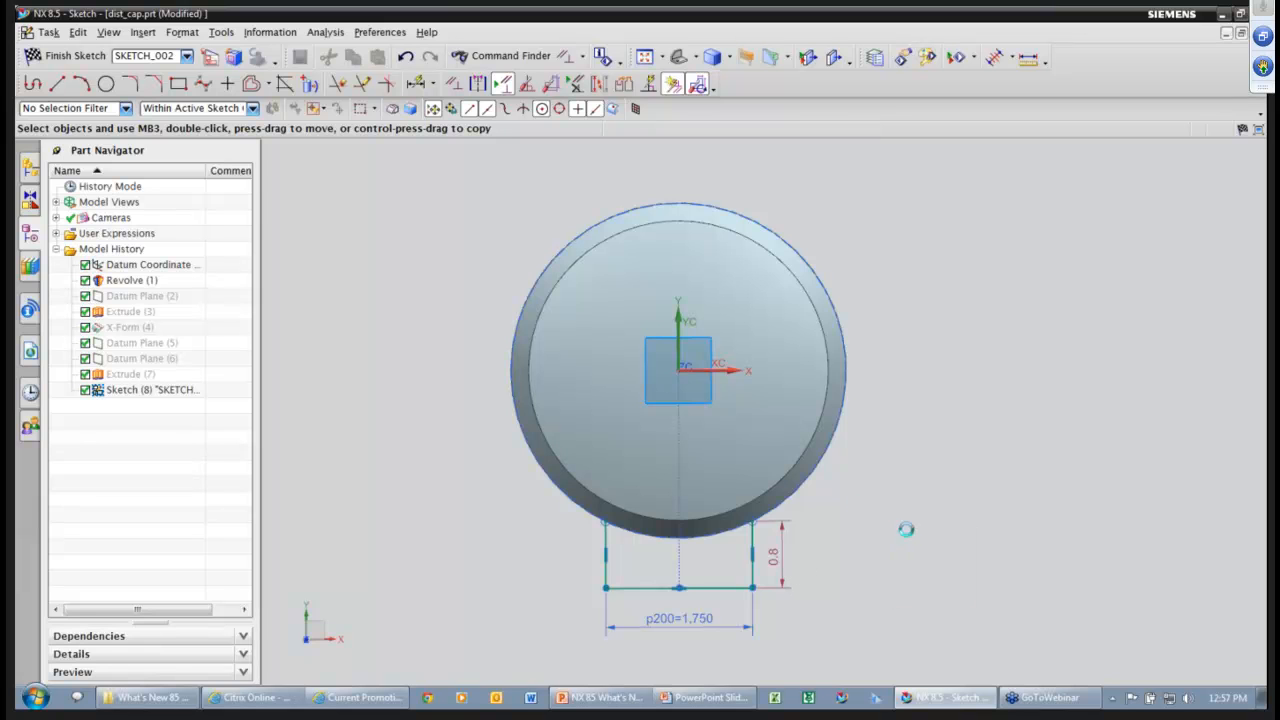
{"action": "left_click", "coordinate": [722, 587]}
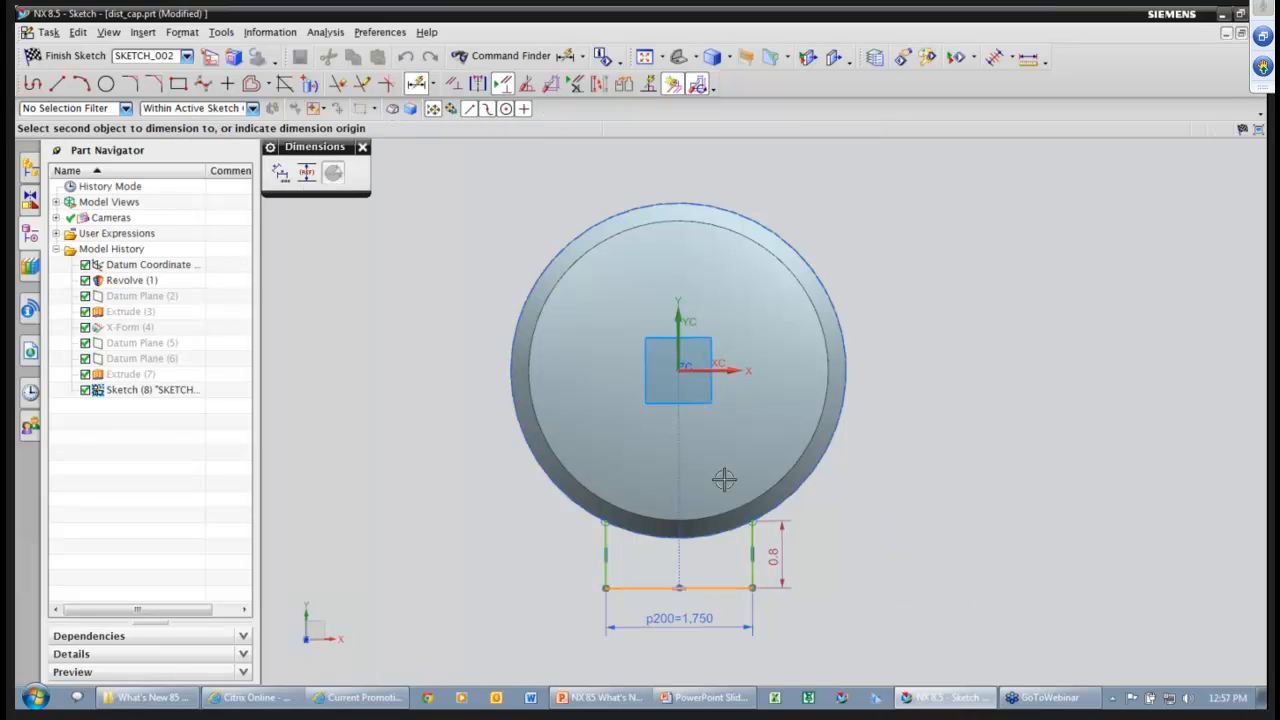
{"action": "left_click", "coordinate": [735, 368]}
{"action": "left_click", "coordinate": [915, 423]}
{"action": "type", "text": "2.25"}
{"action": "key", "text": "Return"}
{"action": "left_click_drag", "start_coordinate": [1009, 408], "coordinate": [1003, 406], "text": "ctrl+shift"}
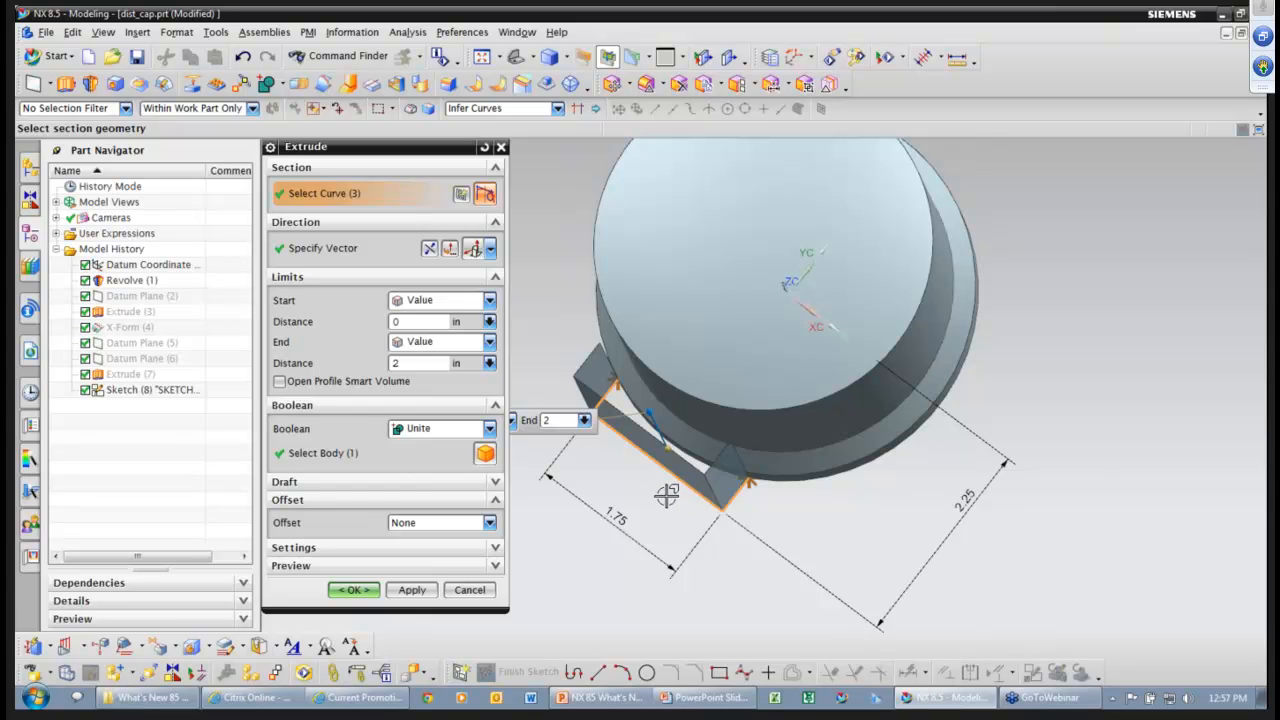
Extrude the open profile as a smart volume with an end distance of 2.
{"action": "middle_click_drag", "start_coordinate": [667, 495], "coordinate": [665, 489]}
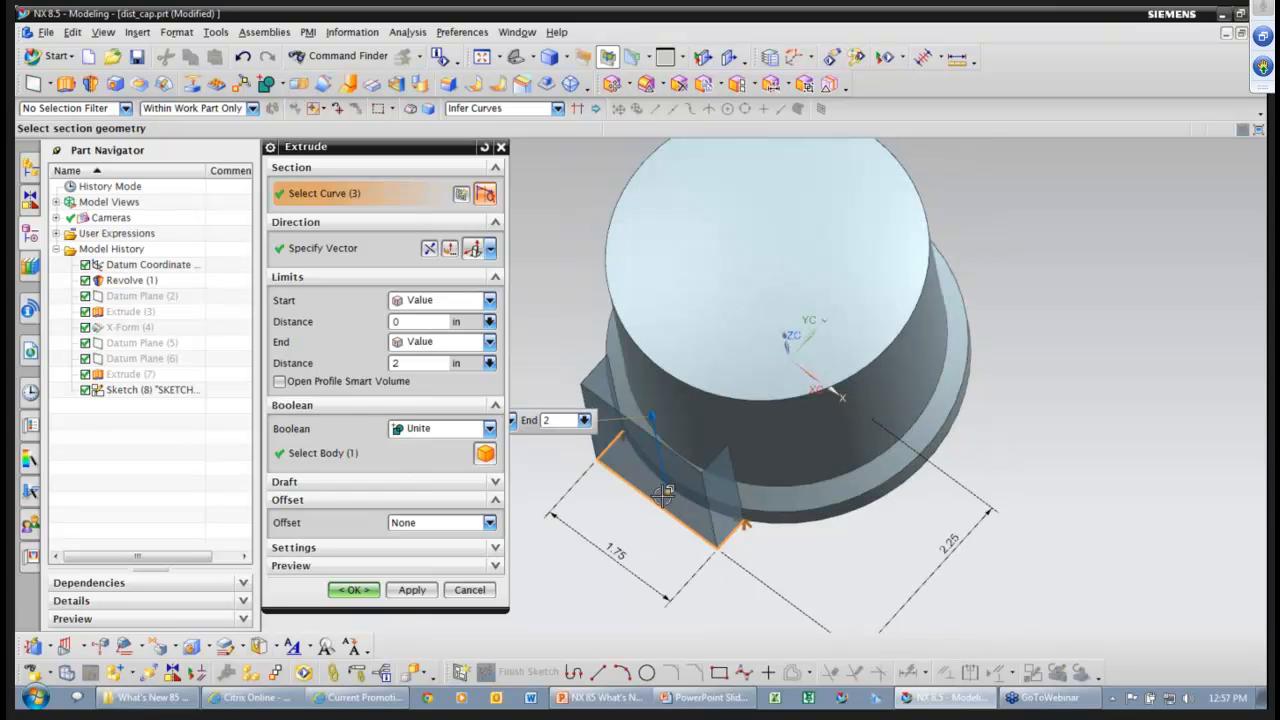
{"action": "left_click", "coordinate": [279, 383]}
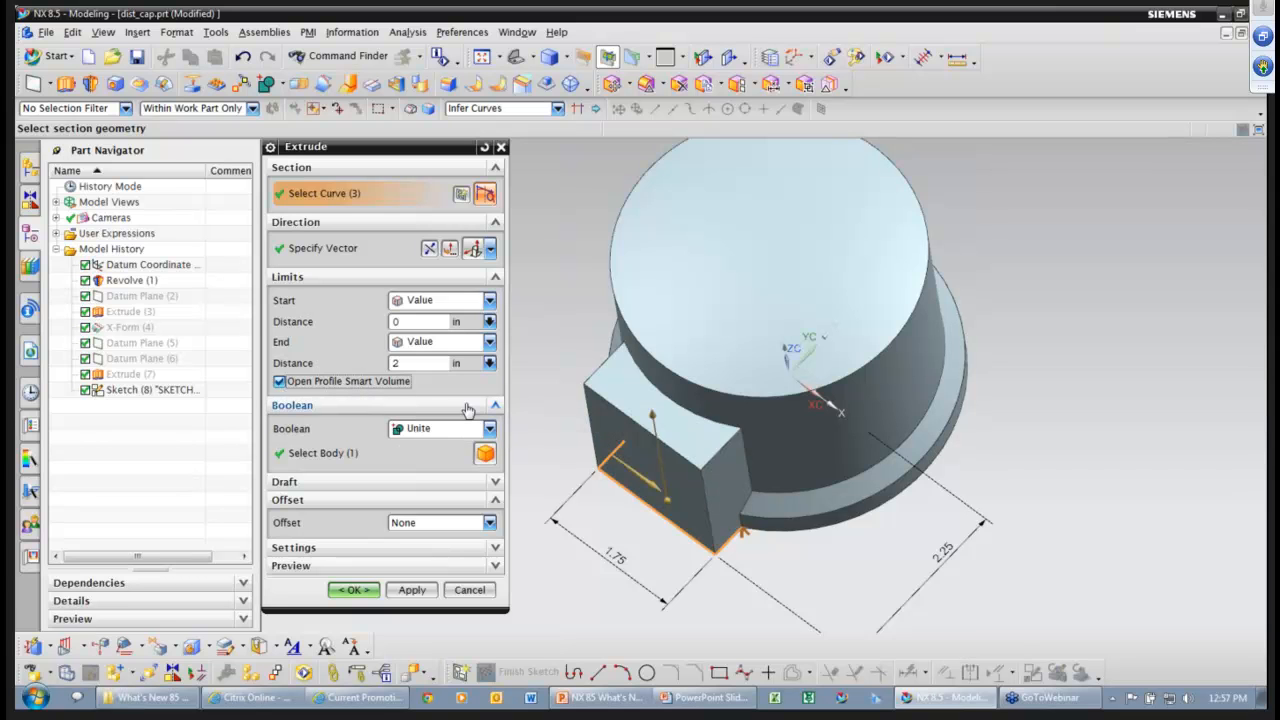
{"action": "middle_click_drag", "start_coordinate": [938, 562], "coordinate": [922, 532]}
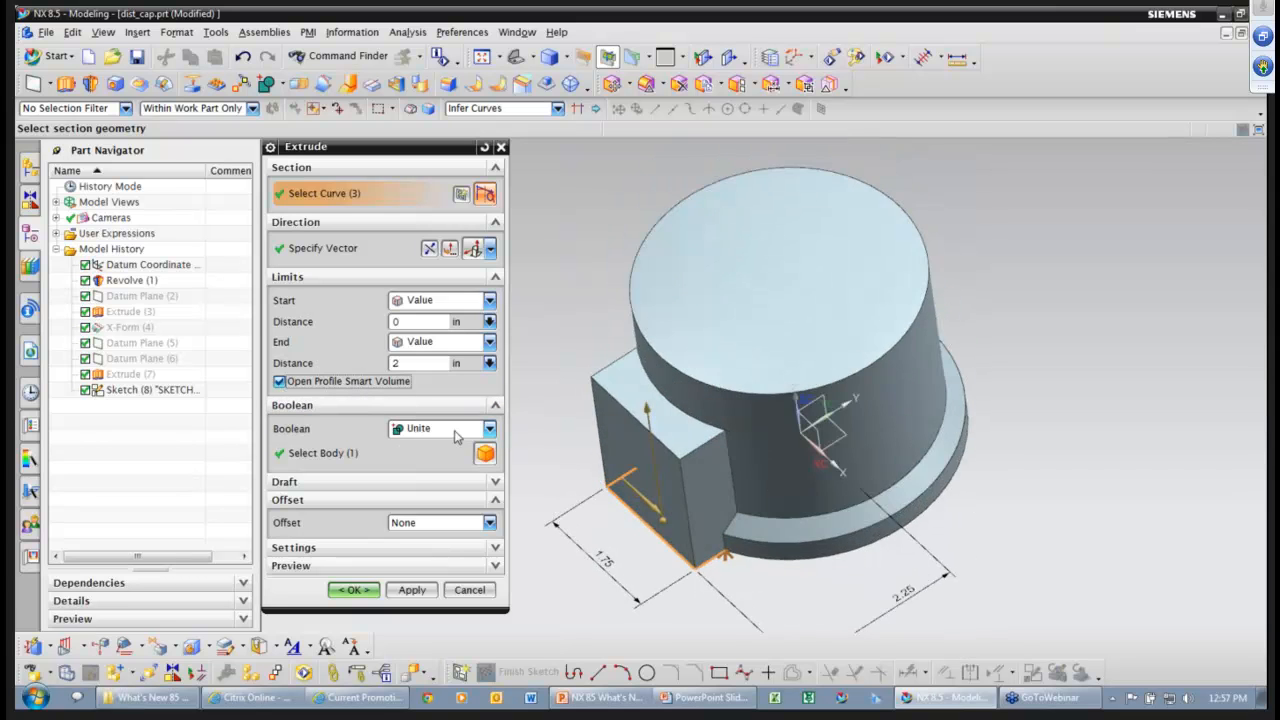
{"action": "middle_click_drag", "start_coordinate": [784, 487], "coordinate": [675, 407]}
{"action": "left_click_drag", "start_coordinate": [666, 422], "coordinate": [666, 430]}
{"action": "type", "text": "2"}
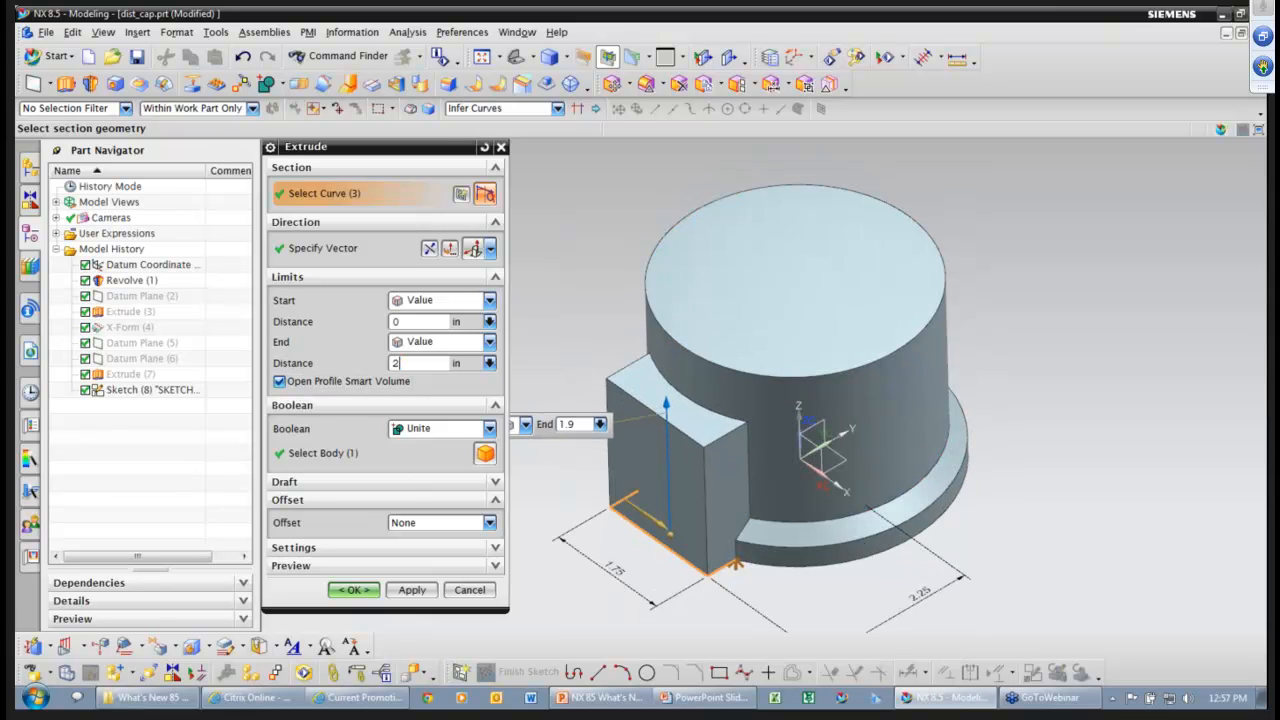
{"action": "key", "text": "Return"}
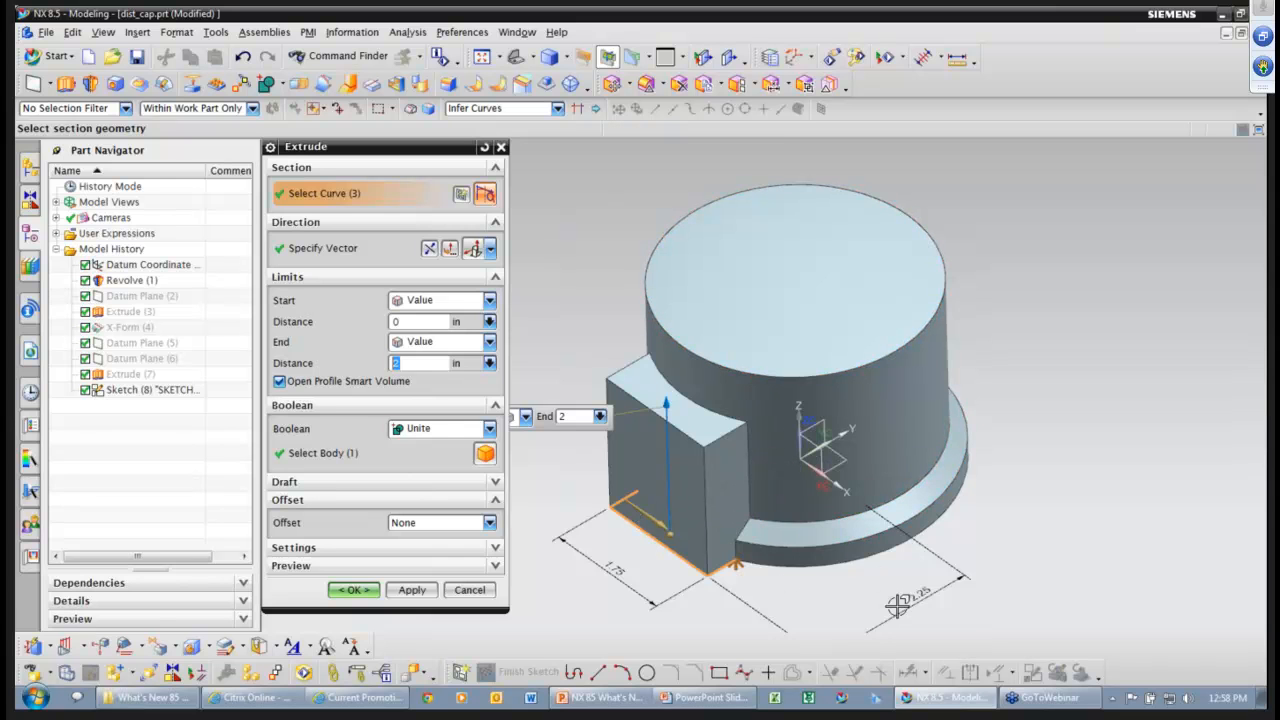
Preview the extrusion as a Subtract cut, flipping its fill and material sides.
{"action": "middle_click_drag", "start_coordinate": [897, 604], "coordinate": [785, 565]}
{"action": "left_click", "coordinate": [414, 430]}
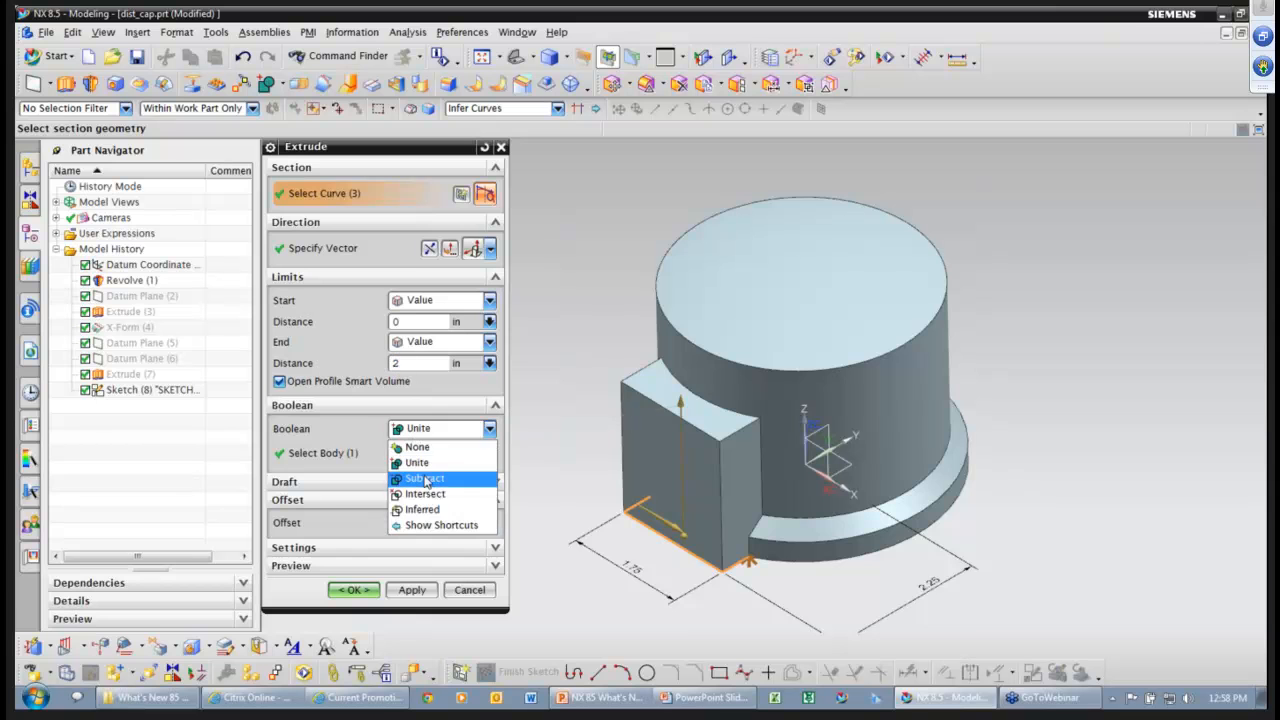
{"action": "left_click", "coordinate": [425, 479]}
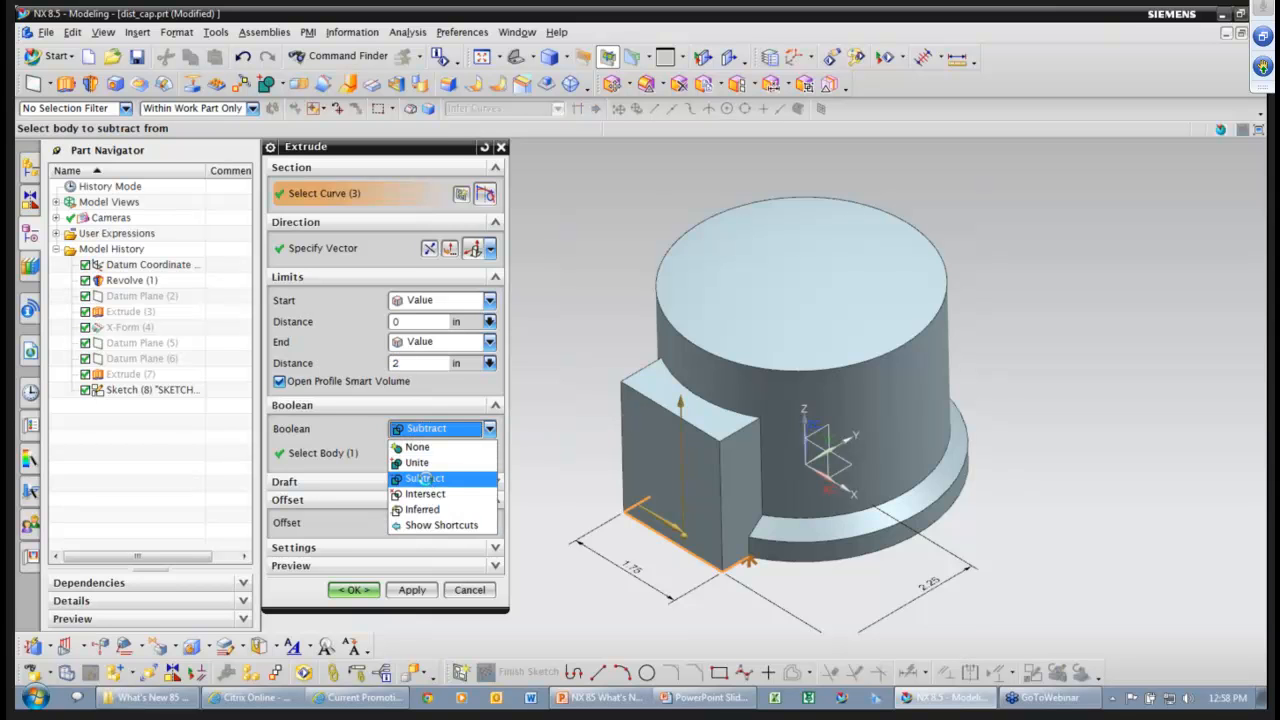
{"action": "middle_click_drag", "start_coordinate": [698, 582], "coordinate": [1028, 377]}
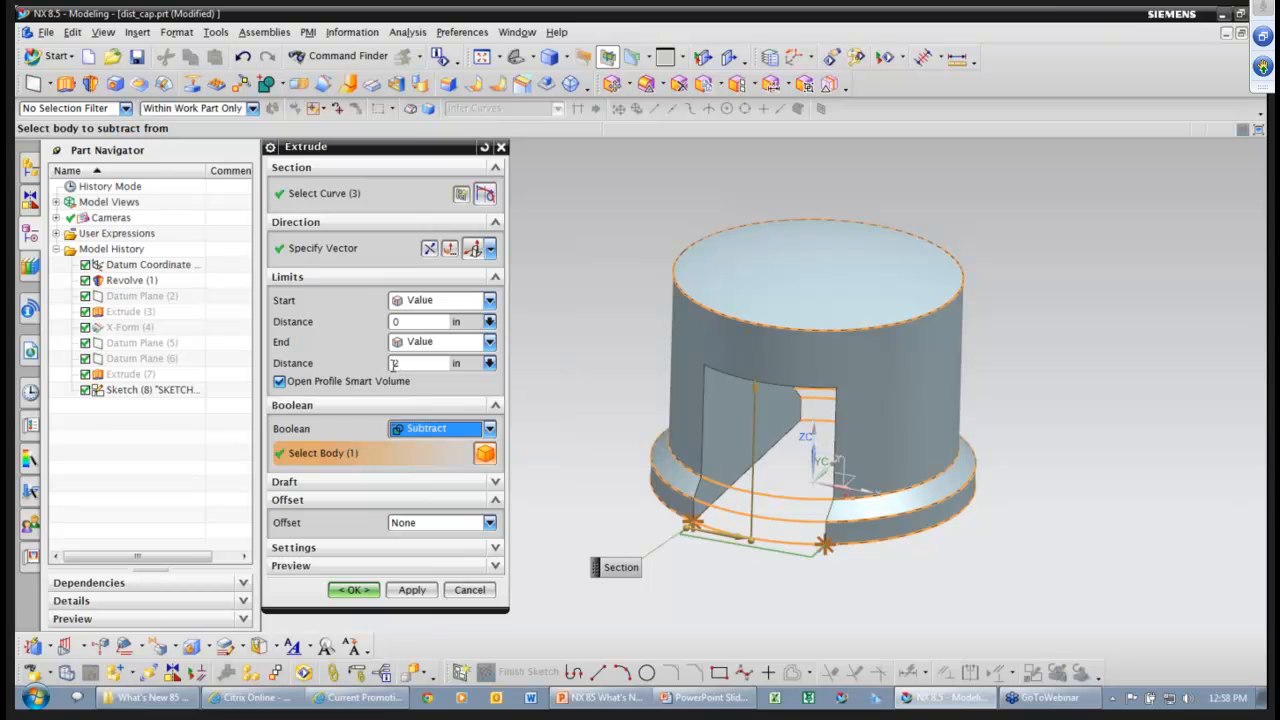
{"action": "middle_click_drag", "start_coordinate": [739, 593], "coordinate": [734, 537]}
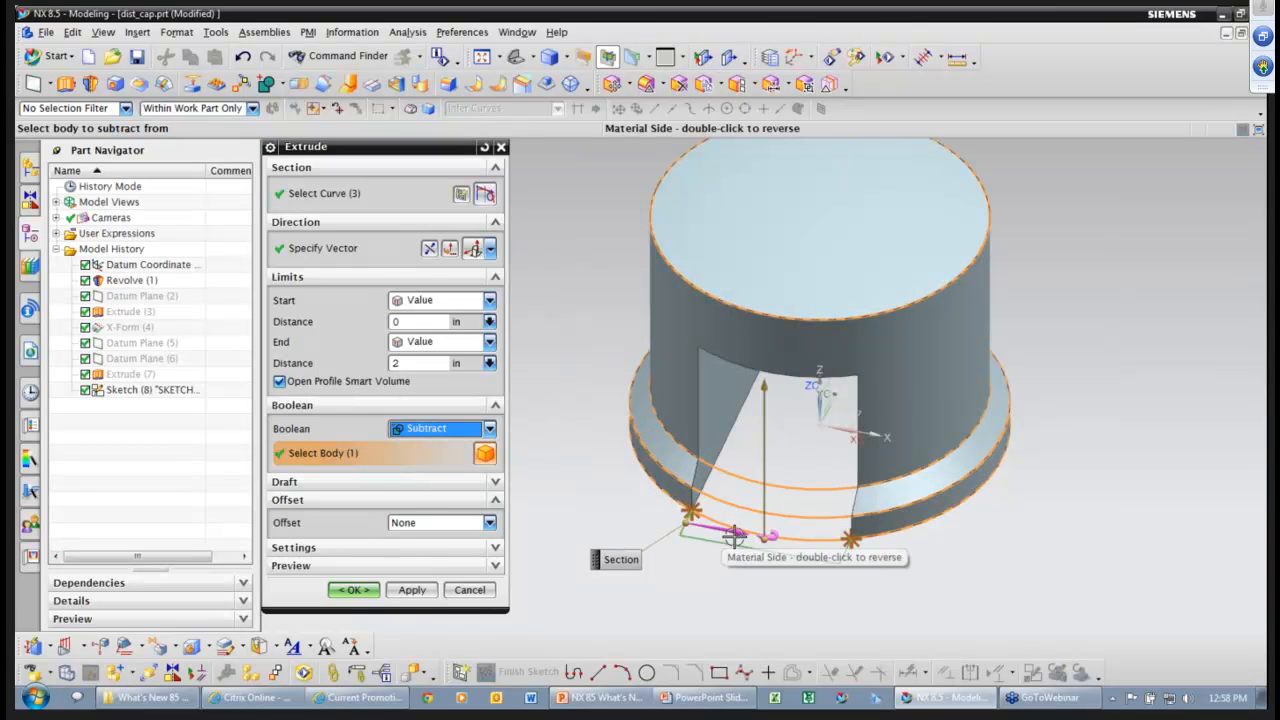
{"action": "double_click", "coordinate": [734, 537]}
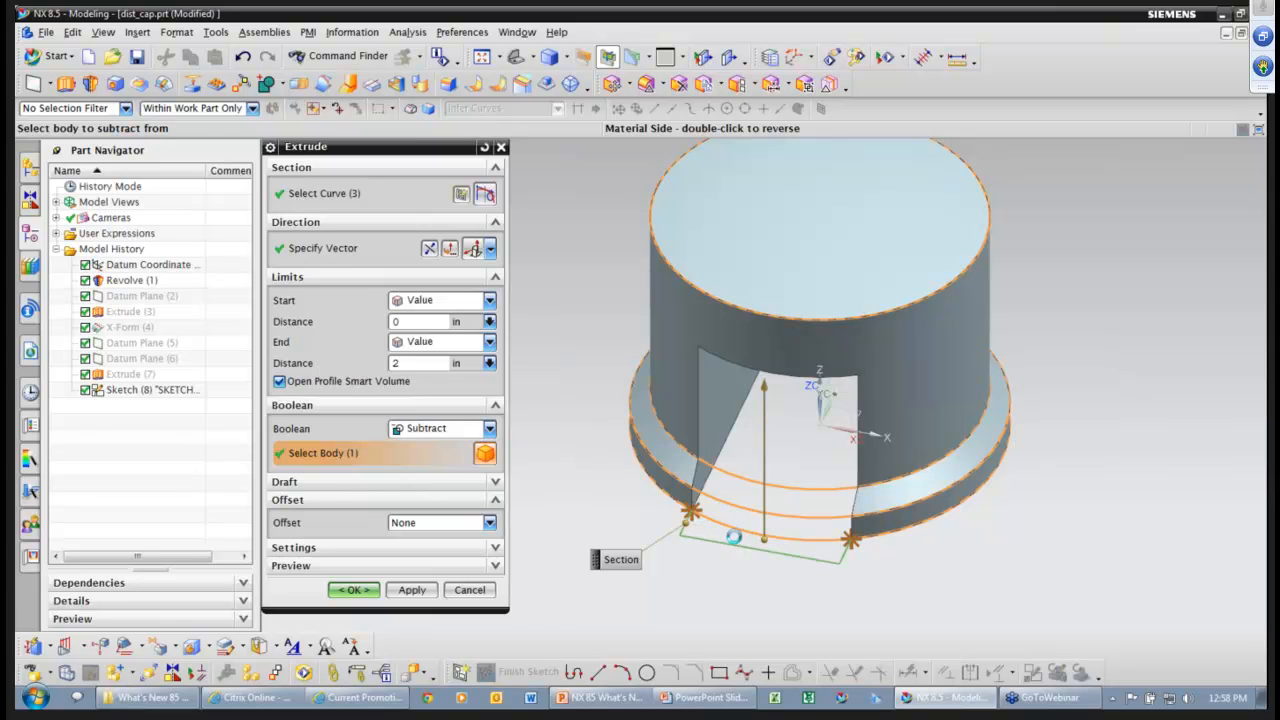
{"action": "middle_click_drag", "start_coordinate": [677, 603], "coordinate": [720, 566]}
{"action": "mouse_move", "coordinate": [859, 566]}
{"action": "middle_mouse_down"}
{"action": "mouse_move", "coordinate": [869, 554]}
{"action": "mouse_move", "coordinate": [858, 548]}
{"action": "middle_mouse_up"}
{"action": "left_click", "coordinate": [730, 368]}
{"action": "left_click_drag", "start_coordinate": [730, 368], "coordinate": [731, 370]}
{"action": "double_click", "coordinate": [617, 504]}
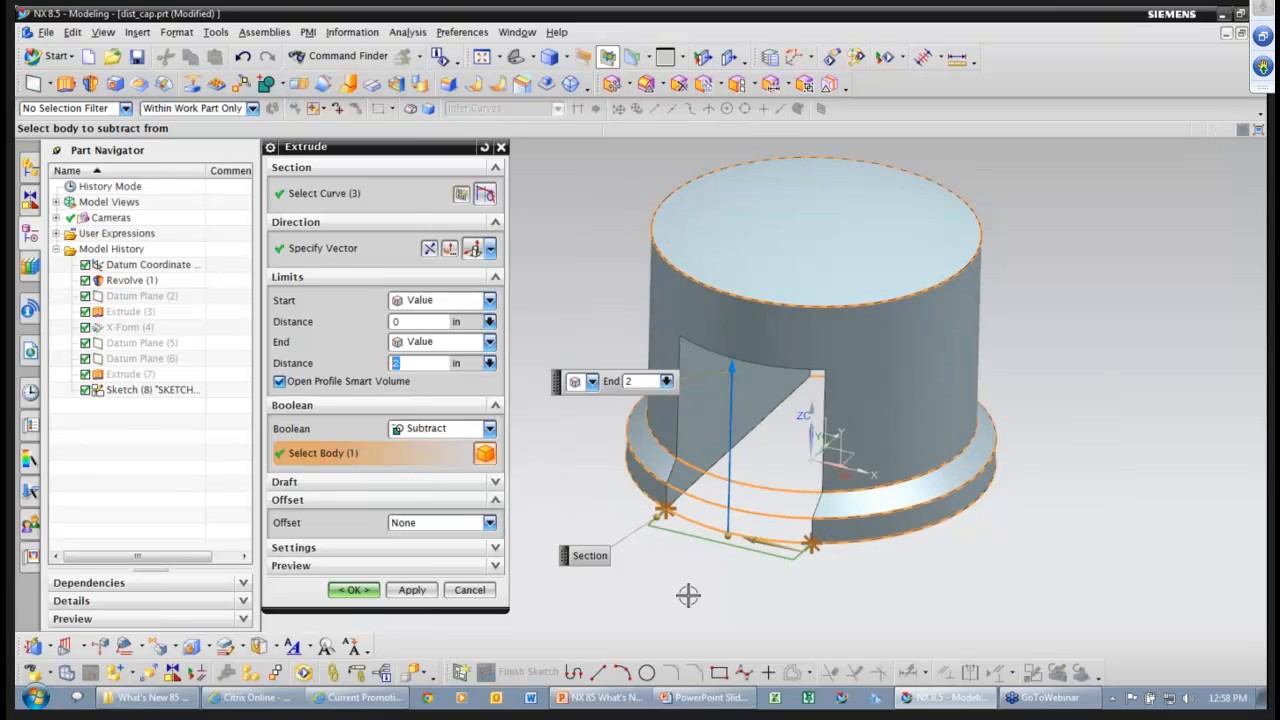
{"action": "middle_click_drag", "start_coordinate": [688, 592], "coordinate": [716, 524]}
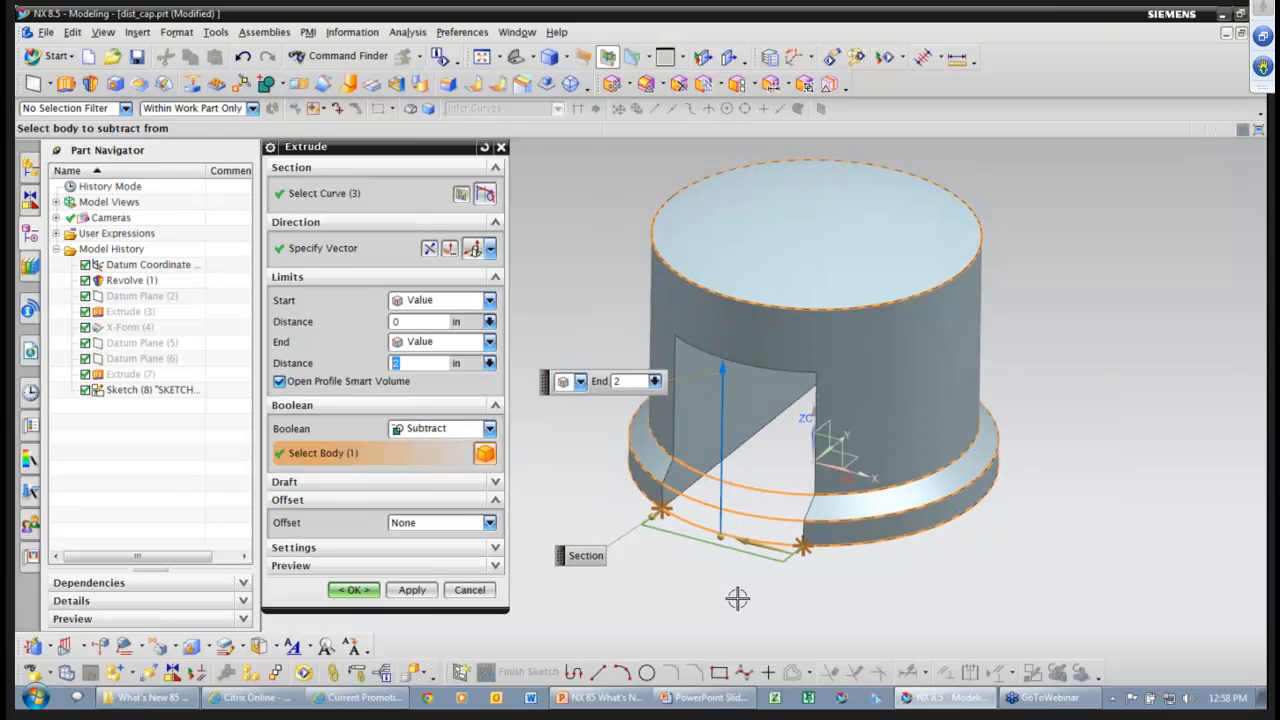
Switch the boolean back to Unite and create the 2-unit block on the cap.
{"action": "left_click", "coordinate": [452, 430]}
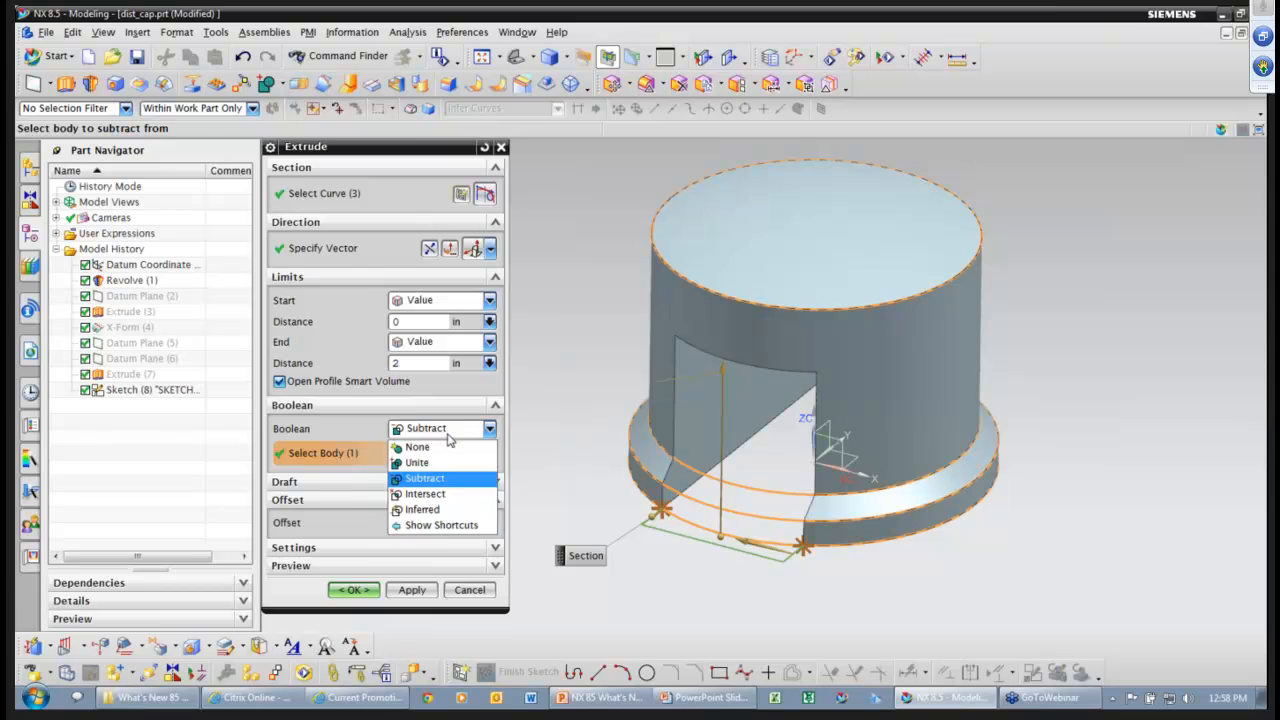
{"action": "middle_click_drag", "start_coordinate": [838, 584], "coordinate": [811, 603]}
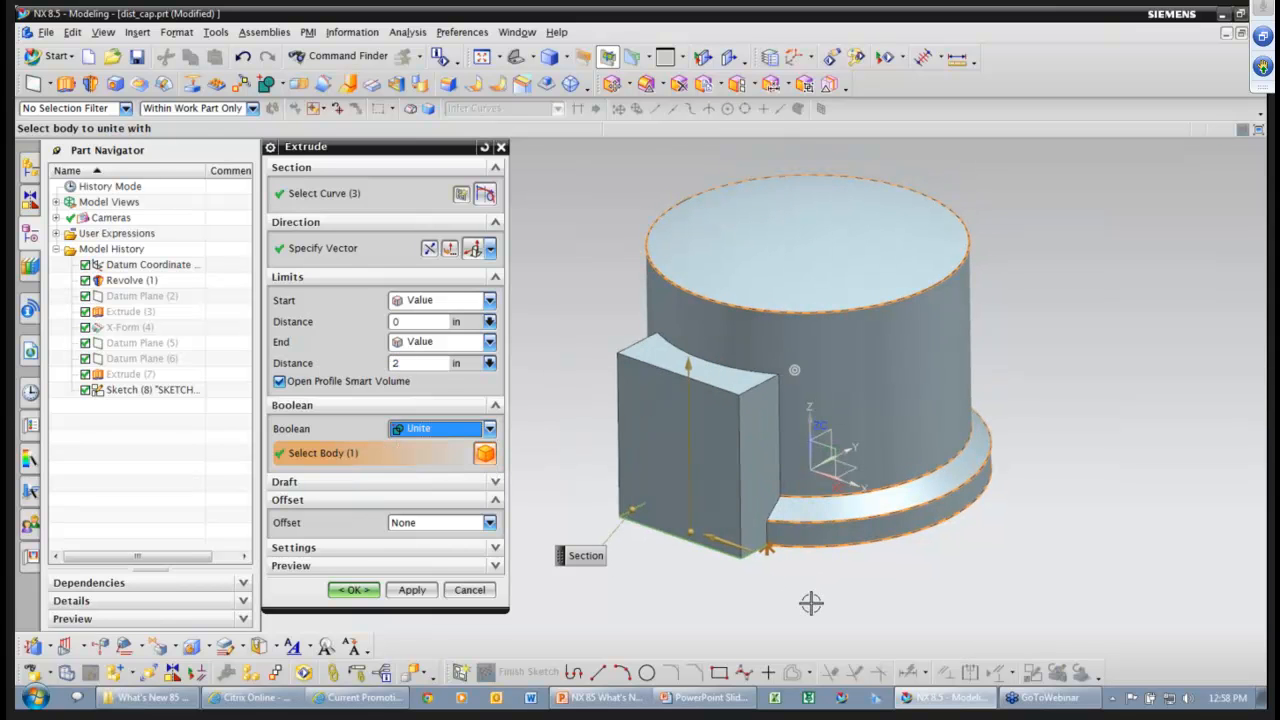
{"action": "left_click", "coordinate": [358, 590]}
{"action": "middle_click_drag", "start_coordinate": [951, 599], "coordinate": [933, 476]}
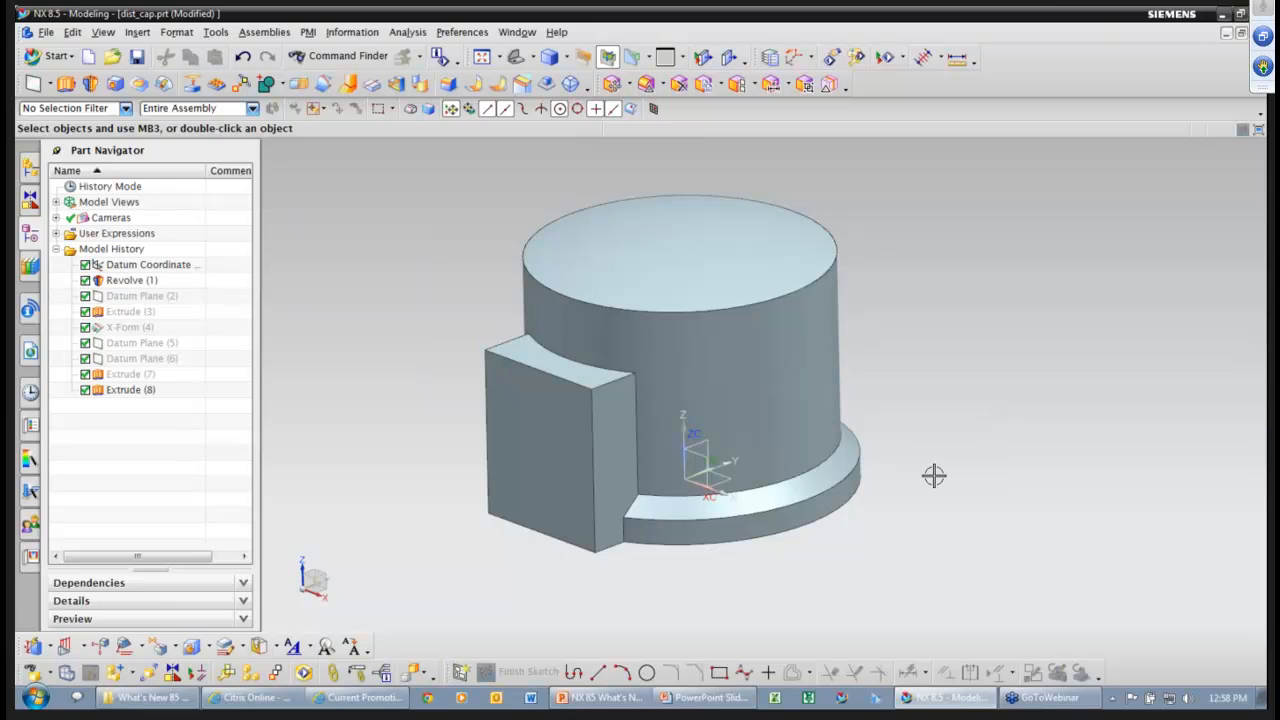
Start a draft with the cap's bottom face as the stationary face.
{"action": "right_click", "coordinate": [943, 451]}
{"action": "left_click", "coordinate": [1149, 429]}
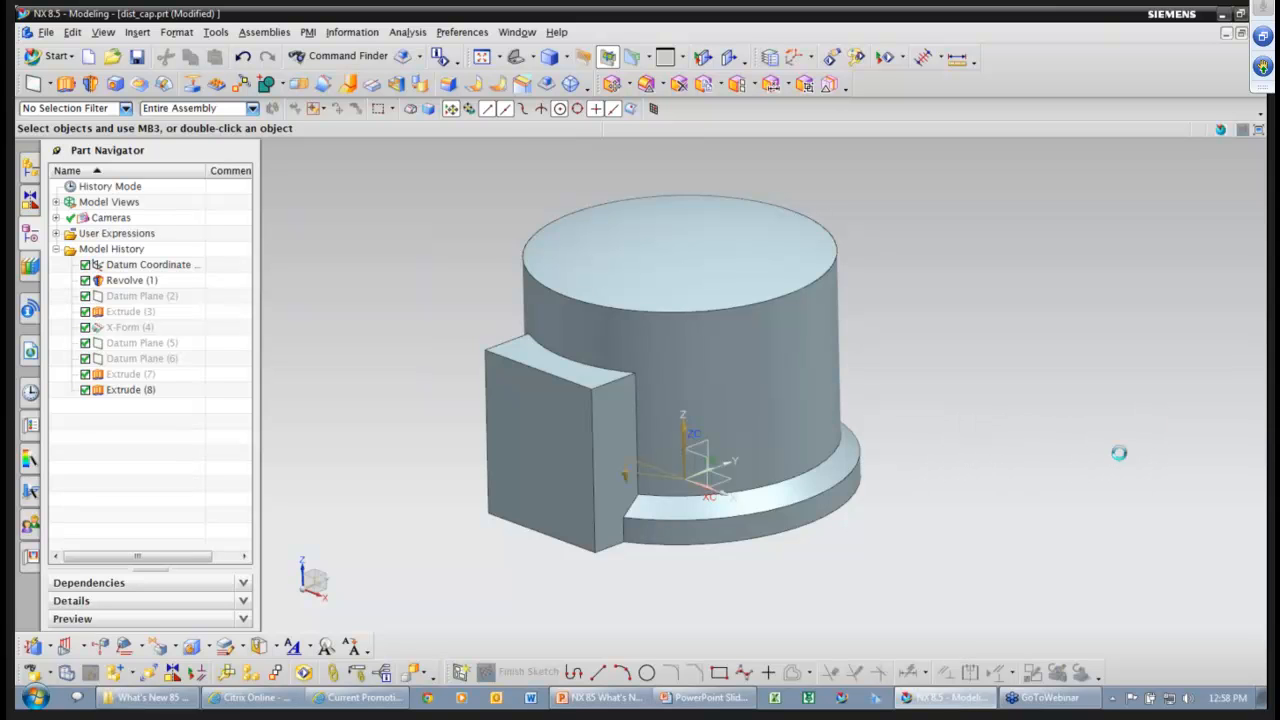
{"action": "middle_click_drag", "start_coordinate": [776, 541], "coordinate": [777, 537]}
{"action": "left_click", "coordinate": [777, 538]}
{"action": "middle_click_drag", "start_coordinate": [1023, 557], "coordinate": [1015, 640]}
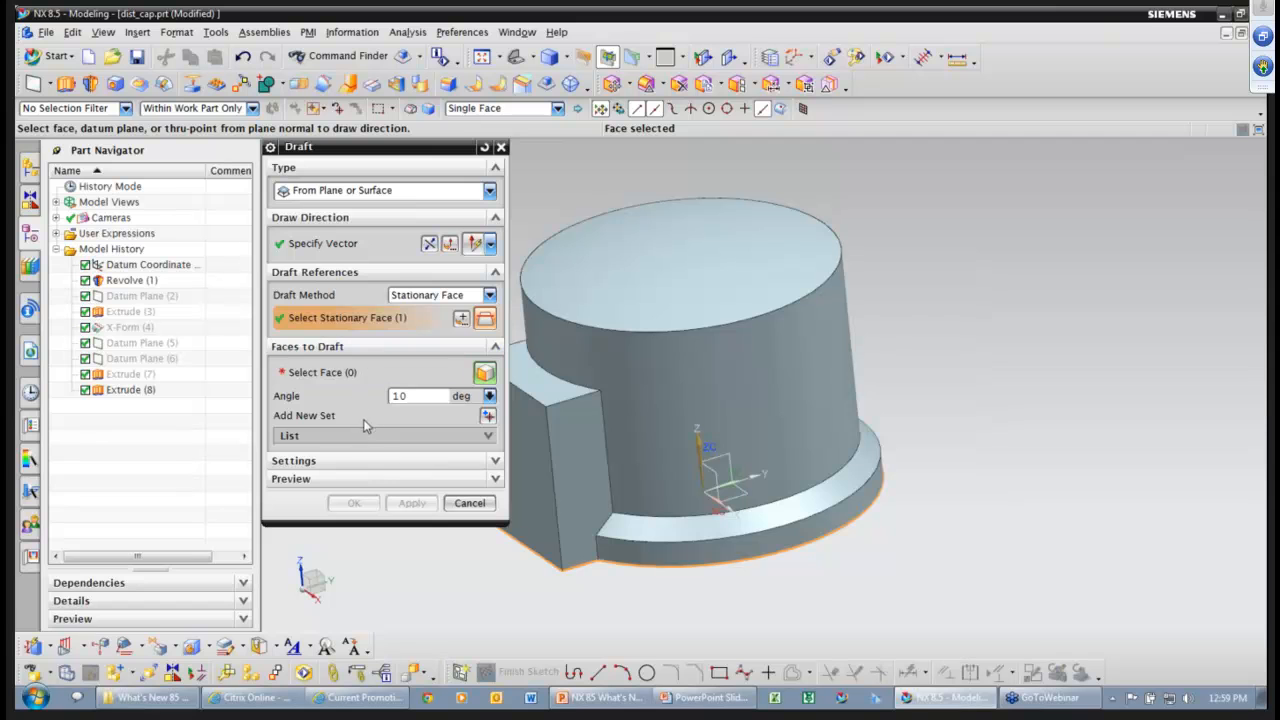
Draft the cylinder wall and the block's front and side faces by 1 degree.
{"action": "left_click", "coordinate": [340, 374]}
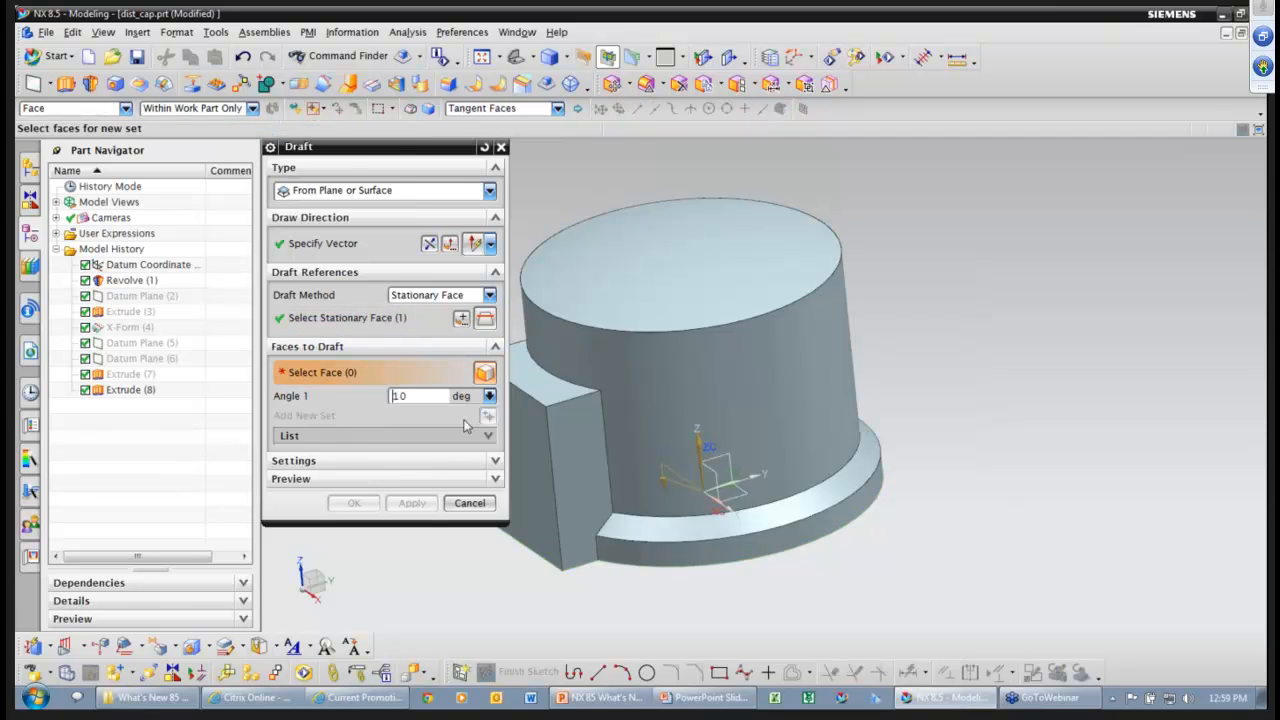
{"action": "left_click", "coordinate": [748, 390]}
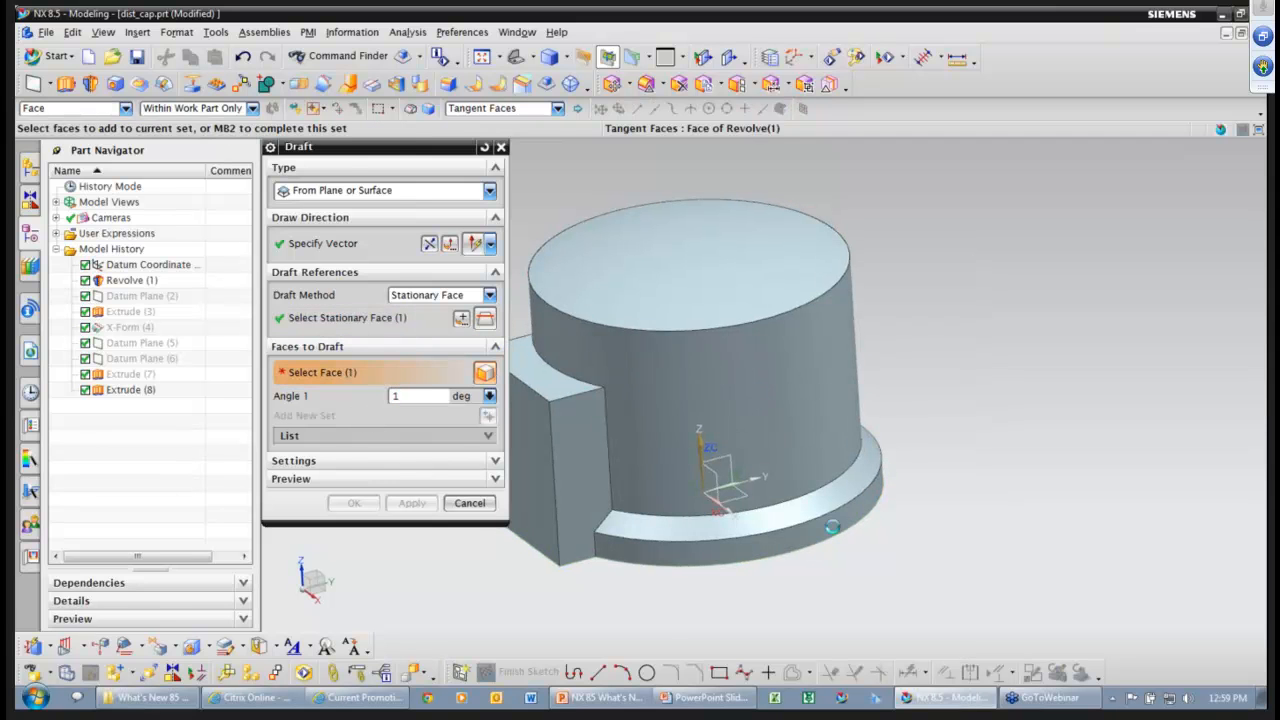
{"action": "left_click", "coordinate": [614, 500]}
{"action": "middle_click_drag", "start_coordinate": [600, 465], "coordinate": [706, 481]}
{"action": "left_click", "coordinate": [619, 458]}
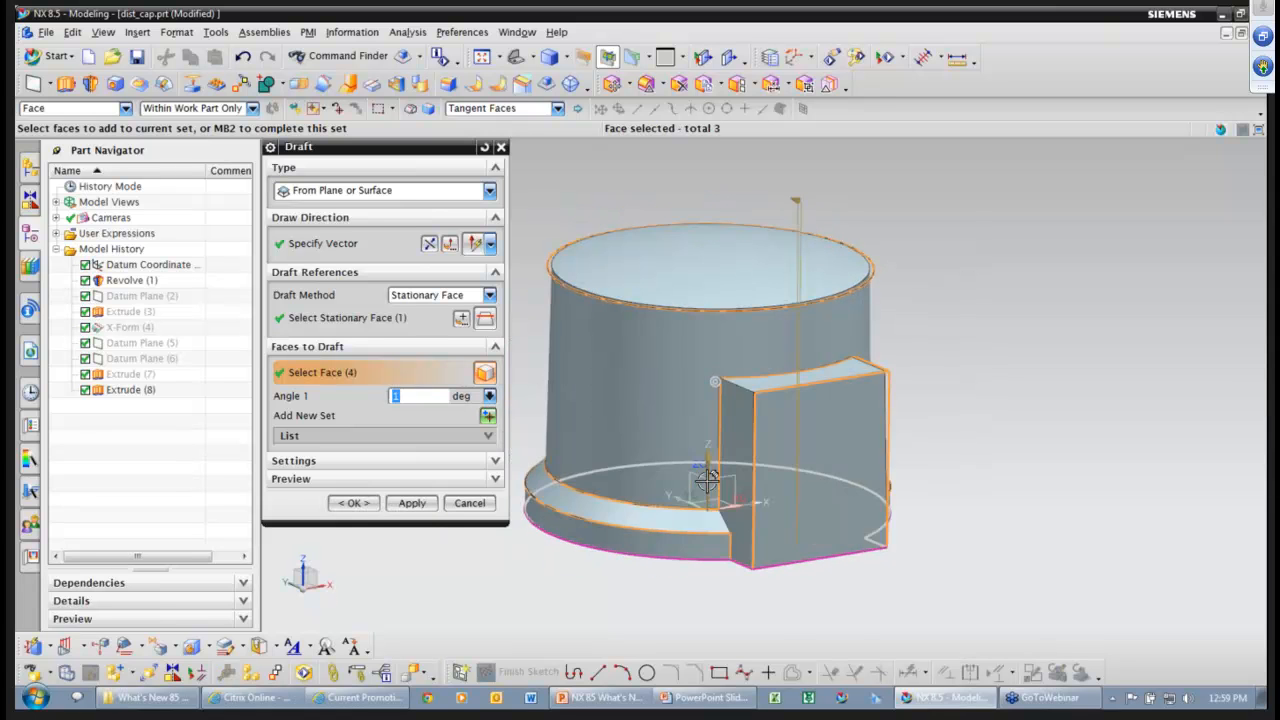
{"action": "left_click", "coordinate": [767, 429]}
{"action": "left_click", "coordinate": [352, 503]}
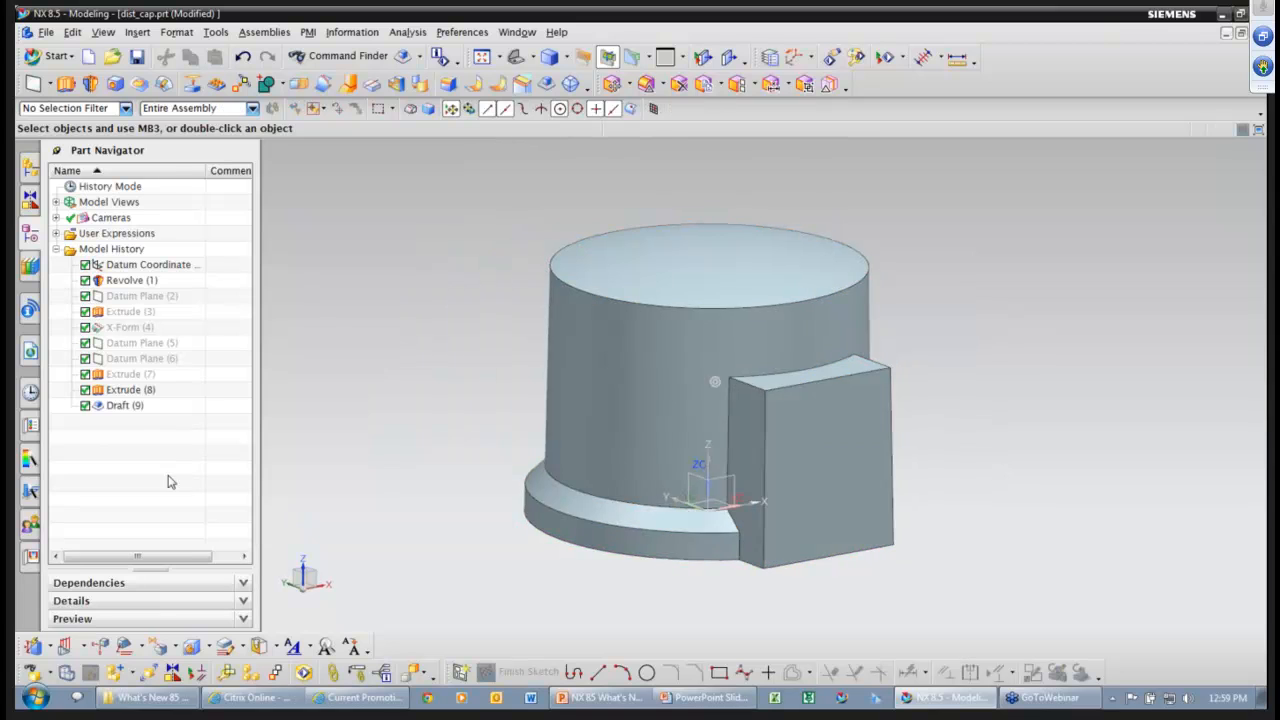
Inspect the new Draft (9) feature from a rotated view.
{"action": "left_click", "coordinate": [135, 410]}
{"action": "middle_click_drag", "start_coordinate": [430, 410], "coordinate": [334, 406]}
{"action": "key", "text": "Escape"}
{"action": "middle_click_drag", "start_coordinate": [891, 445], "coordinate": [980, 429]}
{"action": "left_click", "coordinate": [980, 429]}
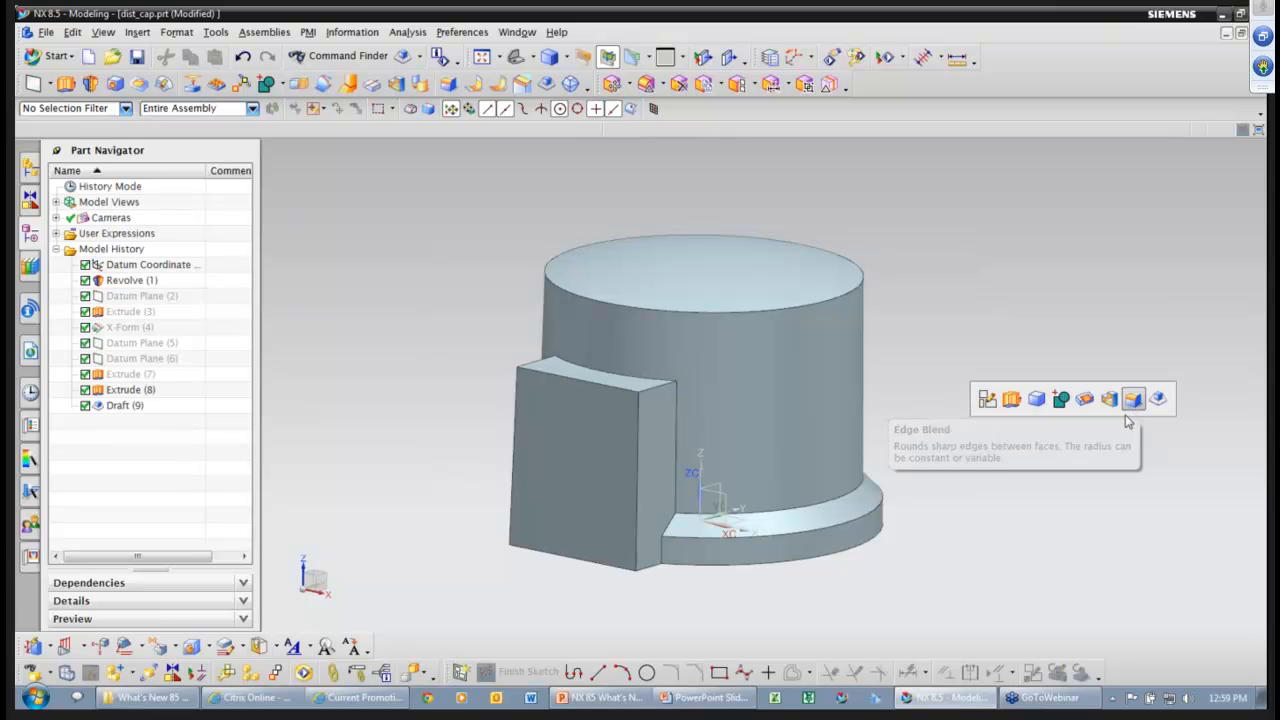
Round the top rim and step edges with a 0.25 edge blend.
{"action": "left_click", "coordinate": [1133, 401]}
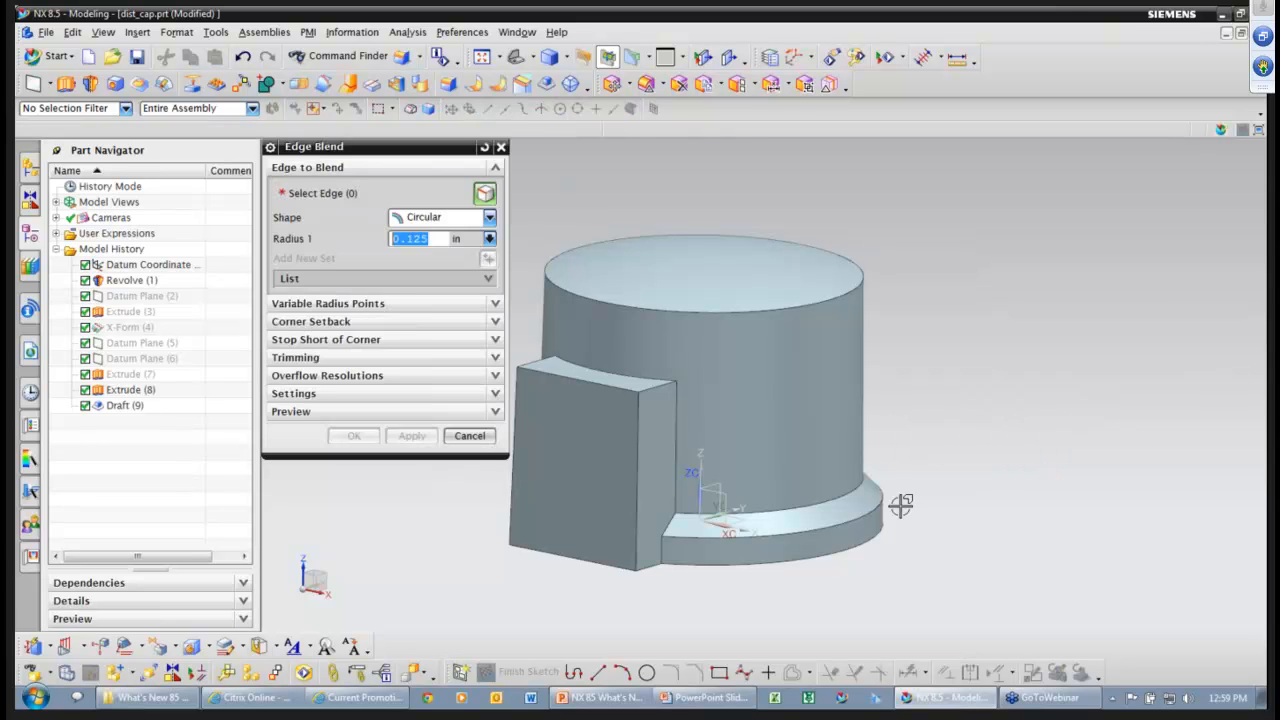
{"action": "left_click", "coordinate": [853, 495]}
{"action": "left_click", "coordinate": [836, 300]}
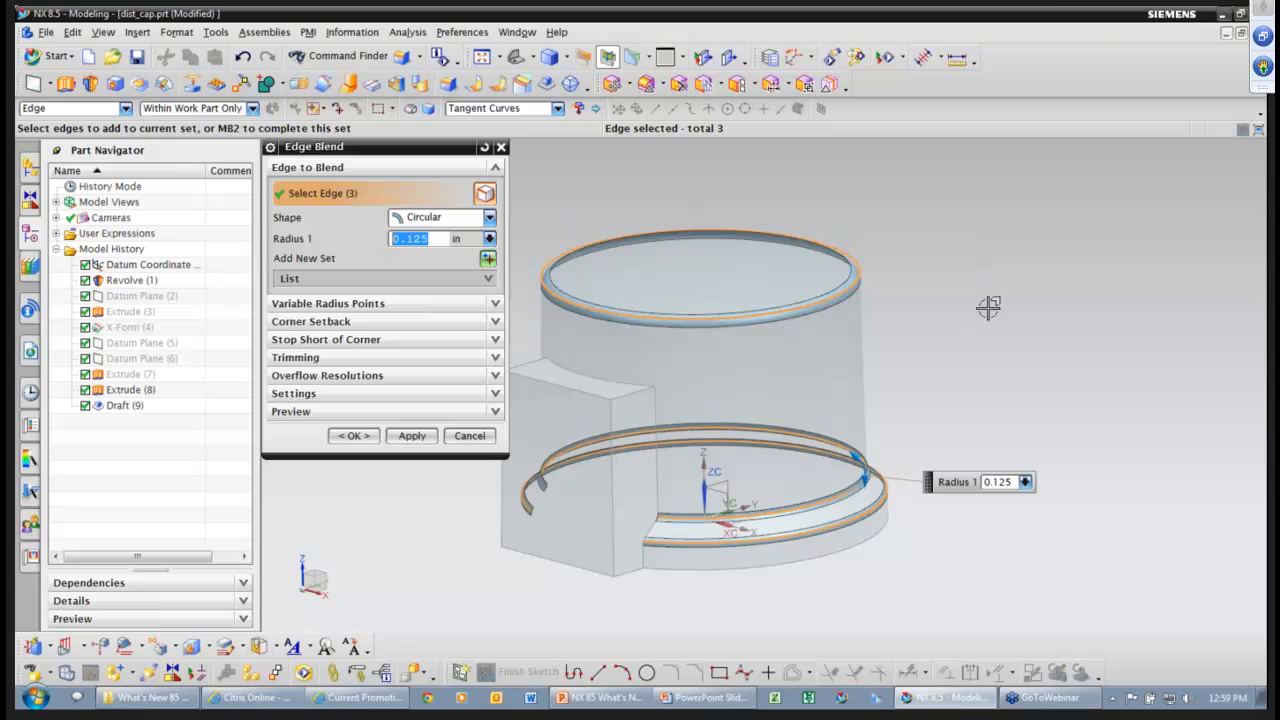
{"action": "type", "text": ".25"}
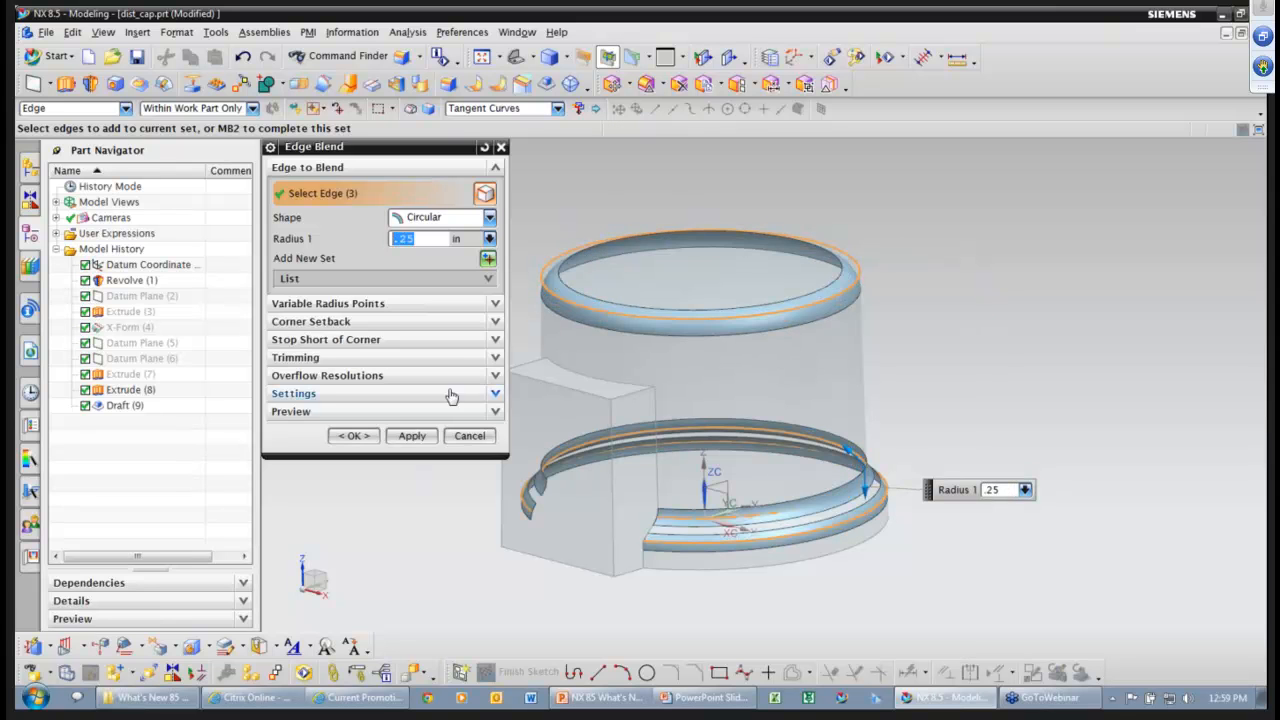
{"action": "left_click", "coordinate": [430, 435]}
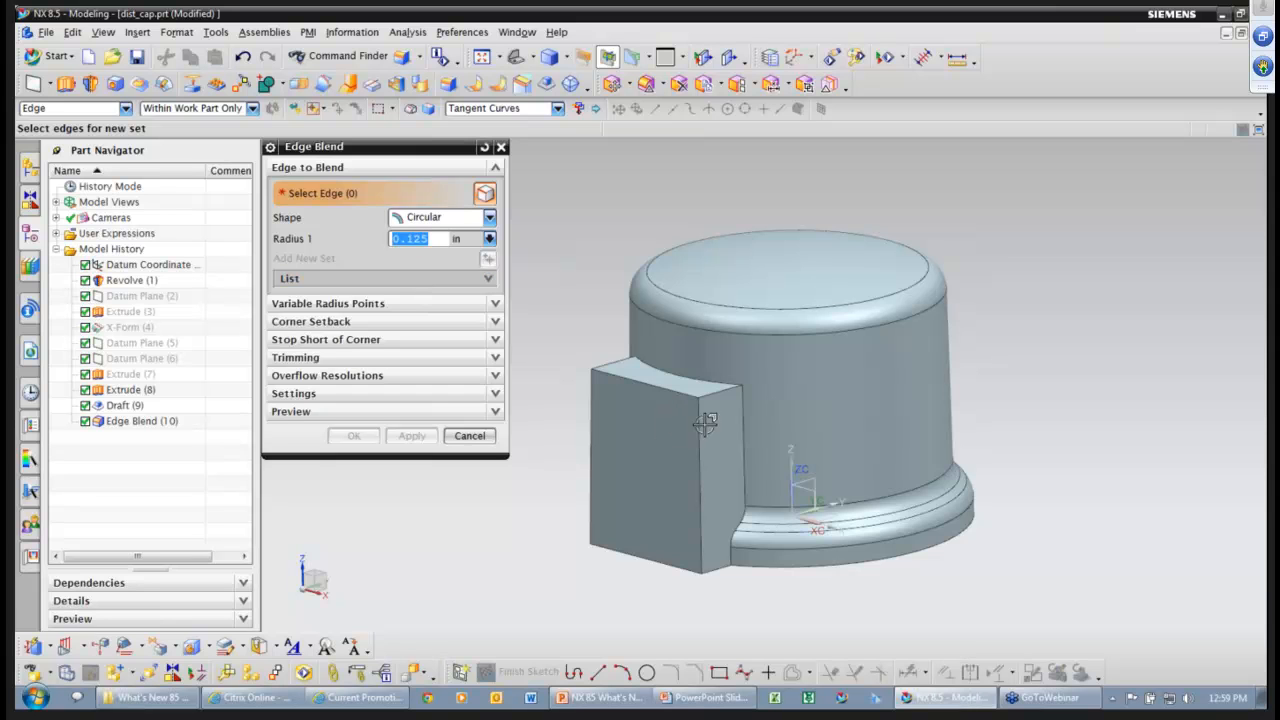
Round the block's edges and its junction with the cylinder at 0.125.
{"action": "left_click", "coordinate": [745, 405]}
{"action": "left_click", "coordinate": [708, 425]}
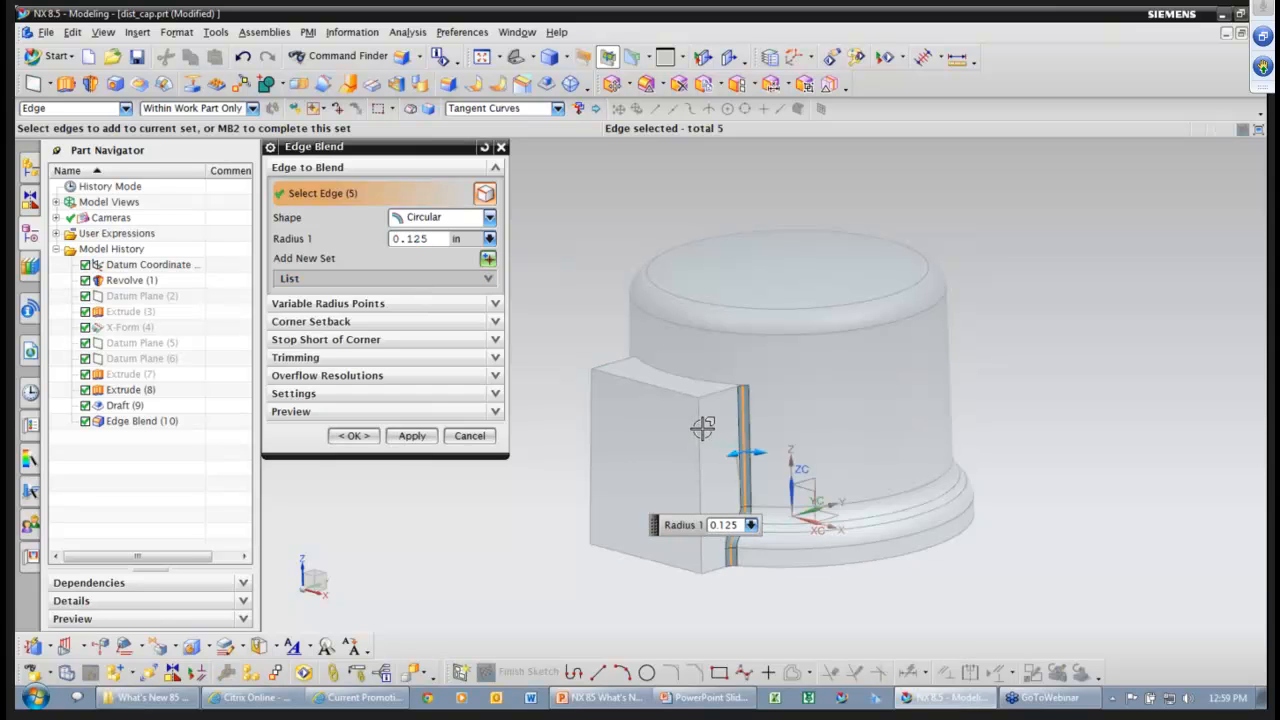
{"action": "middle_click_drag", "start_coordinate": [735, 428], "coordinate": [800, 425]}
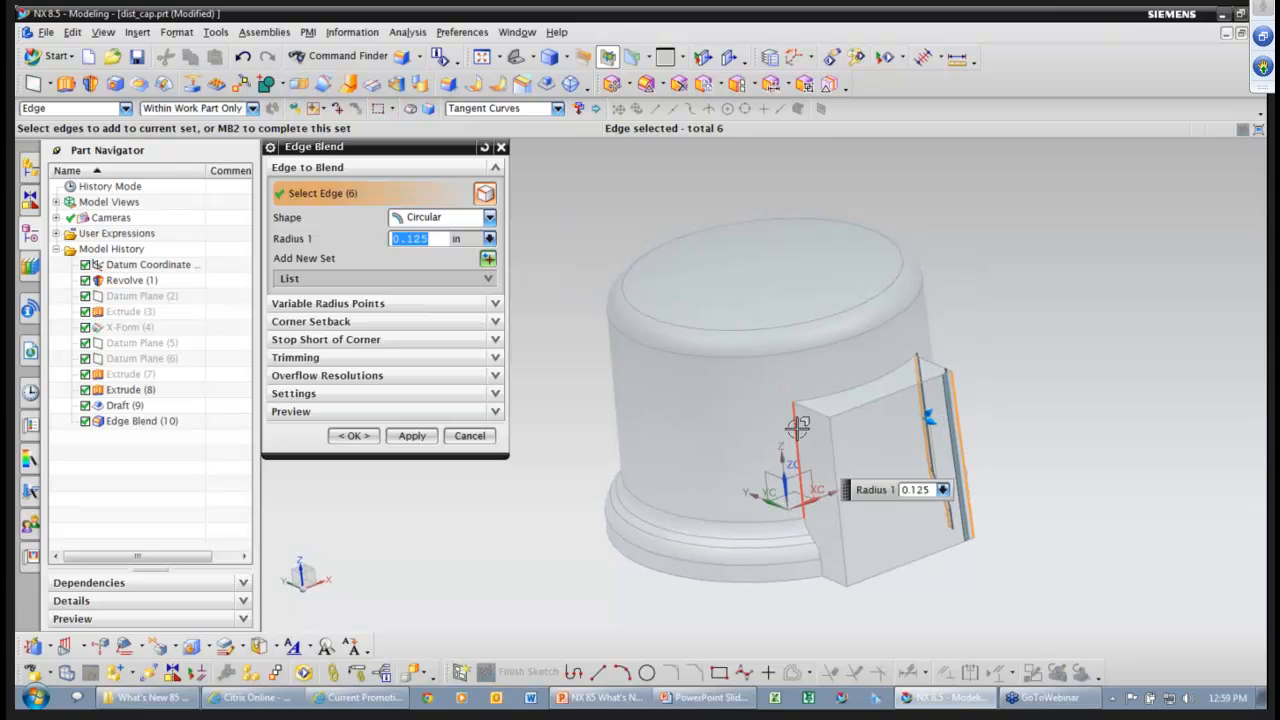
{"action": "left_click", "coordinate": [815, 418]}
{"action": "left_click", "coordinate": [815, 413]}
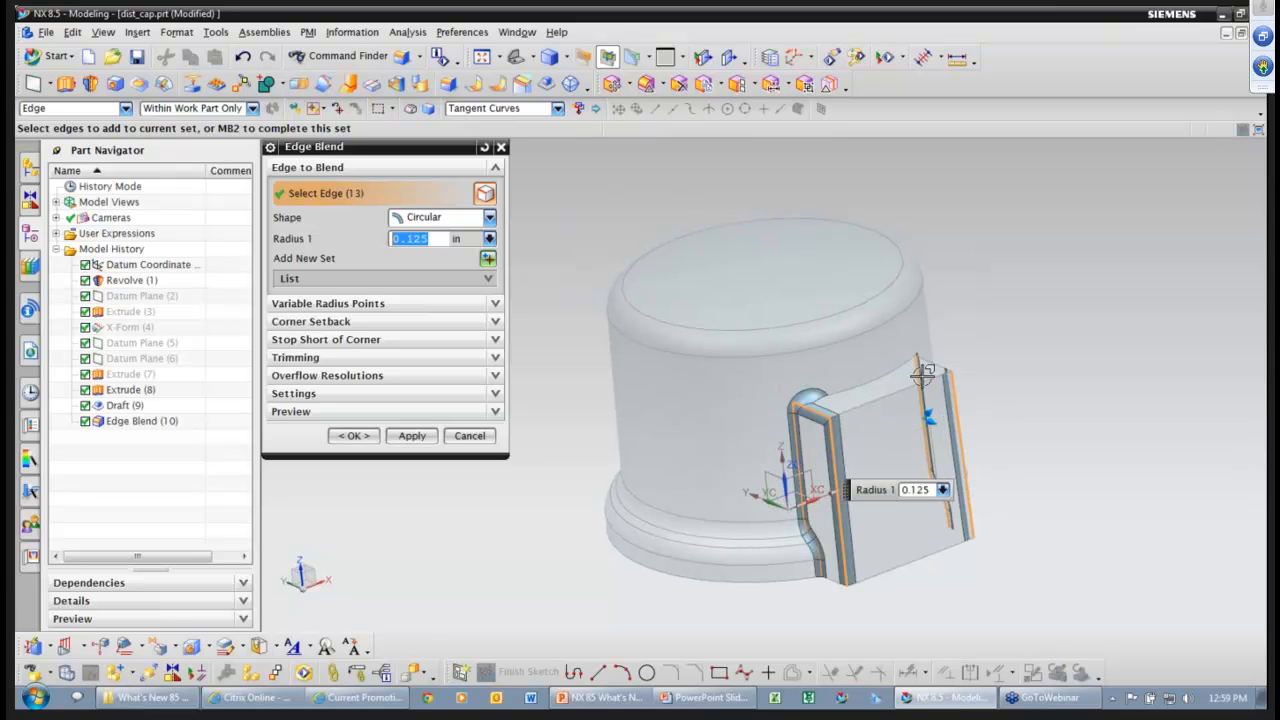
{"action": "left_click", "coordinate": [931, 367]}
{"action": "left_click", "coordinate": [899, 389]}
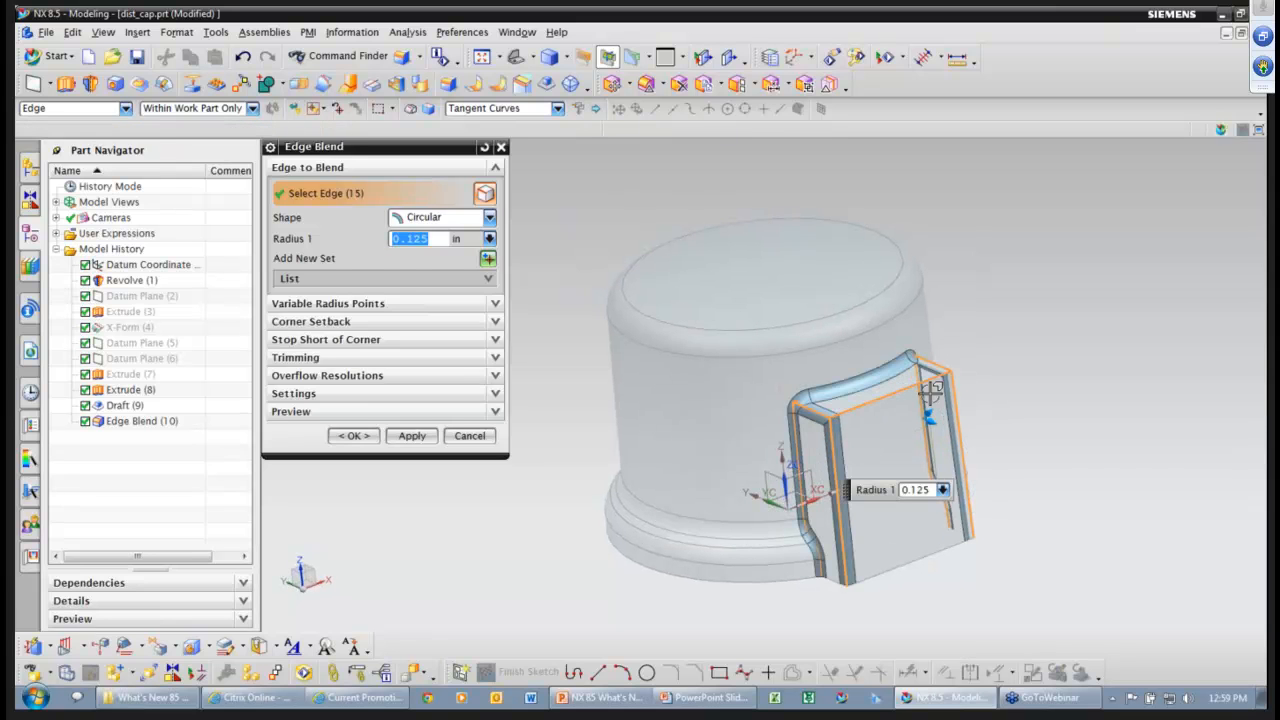
{"action": "middle_click_drag", "start_coordinate": [1077, 369], "coordinate": [937, 380]}
{"action": "middle_click", "coordinate": [1075, 369]}
{"action": "middle_click", "coordinate": [952, 424]}
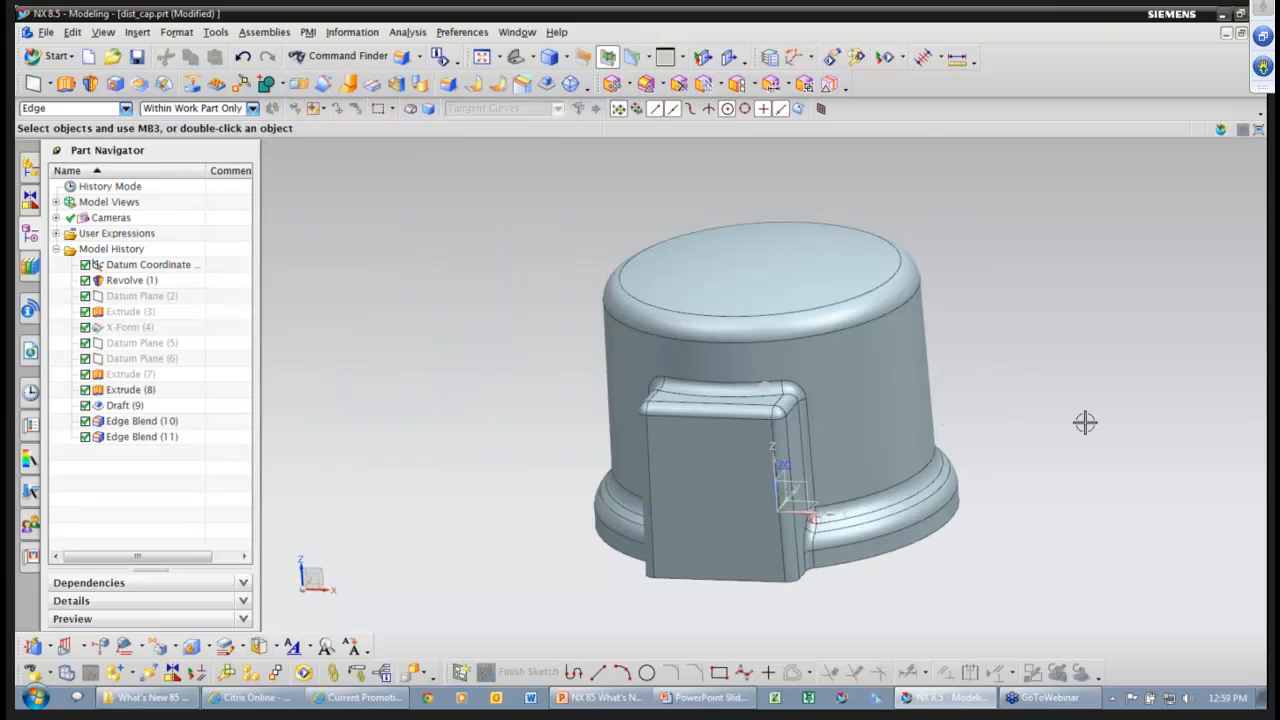
Shell the cap, removing its flat end face to leave thin walls.
{"action": "middle_click_drag", "start_coordinate": [1083, 423], "coordinate": [1085, 422]}
{"action": "left_click", "coordinate": [1085, 423]}
{"action": "left_click", "coordinate": [1198, 402]}
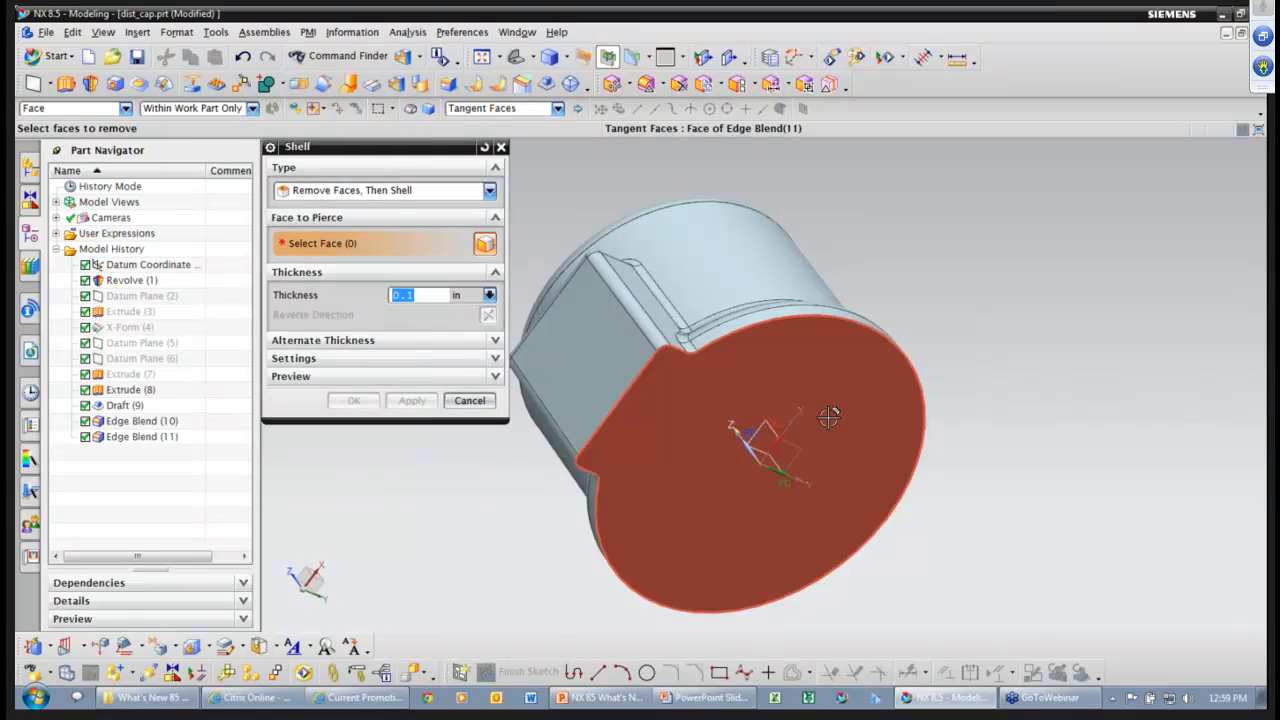
{"action": "left_click", "coordinate": [918, 423]}
{"action": "middle_click", "coordinate": [1010, 495]}
{"action": "mouse_move", "coordinate": [1006, 514]}
{"action": "middle_mouse_down"}
{"action": "mouse_move", "coordinate": [1069, 583]}
{"action": "mouse_move", "coordinate": [852, 526]}
{"action": "middle_mouse_up"}
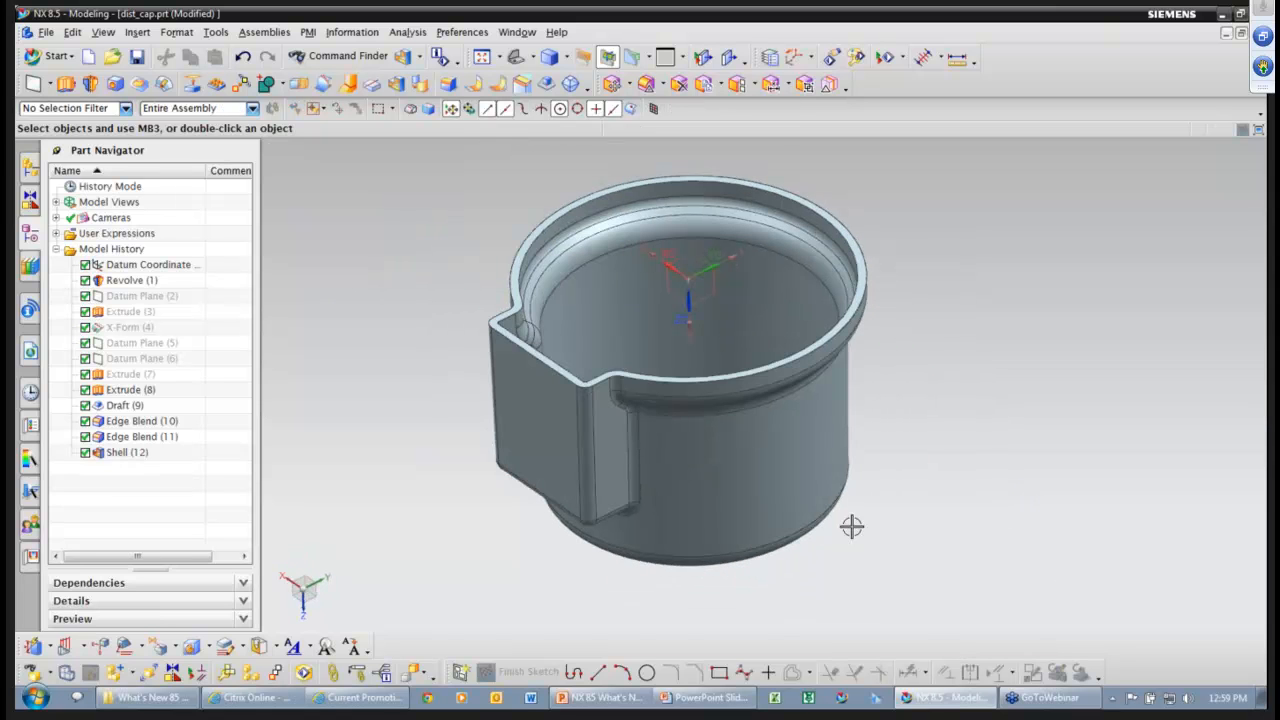
{"action": "left_click", "coordinate": [33, 84]}
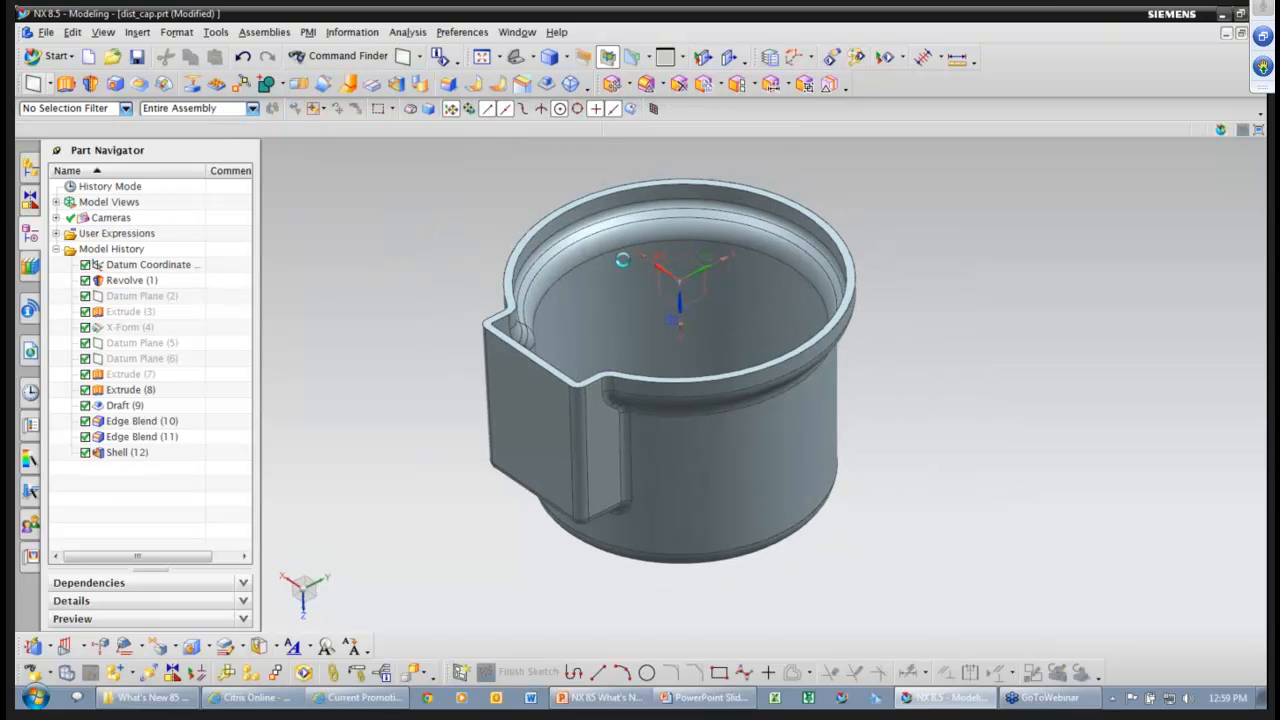
Create an inferred datum plane on the hollow cap's rim face.
{"action": "left_click", "coordinate": [818, 220]}
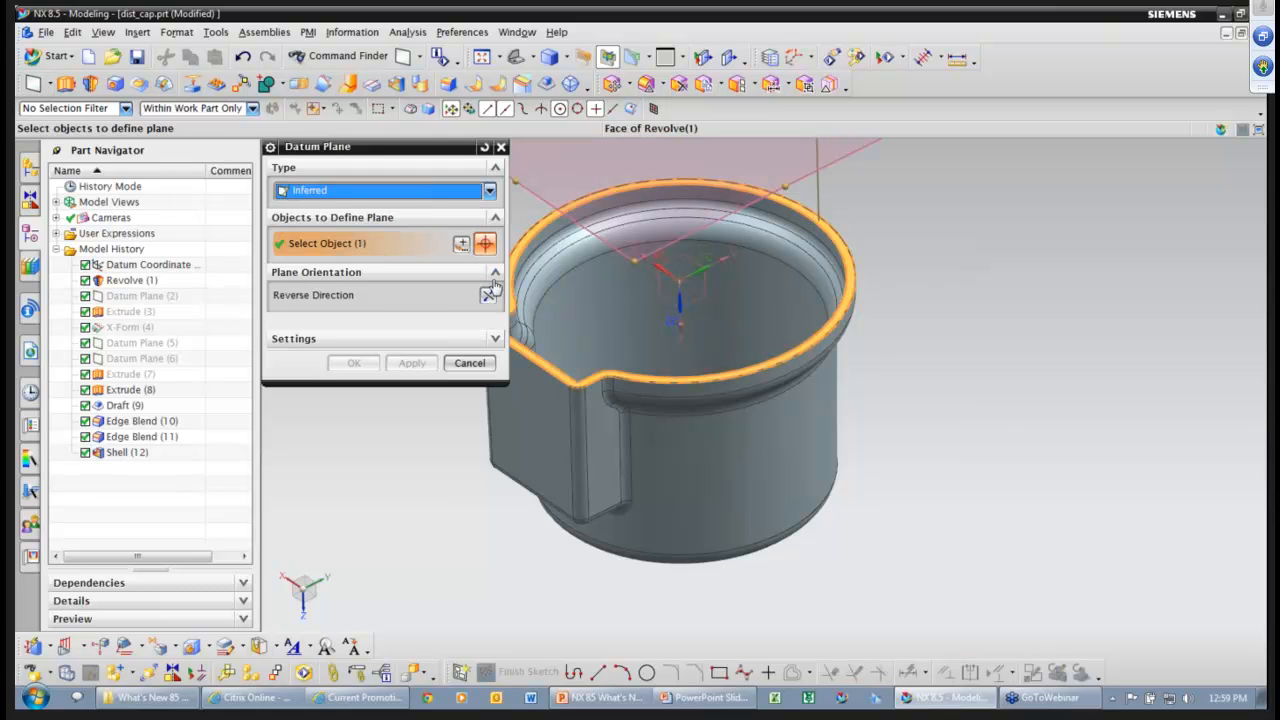
{"action": "middle_click_drag", "start_coordinate": [716, 455], "coordinate": [860, 470]}
{"action": "left_click", "coordinate": [354, 432]}
{"action": "middle_click_drag", "start_coordinate": [1054, 529], "coordinate": [611, 363]}
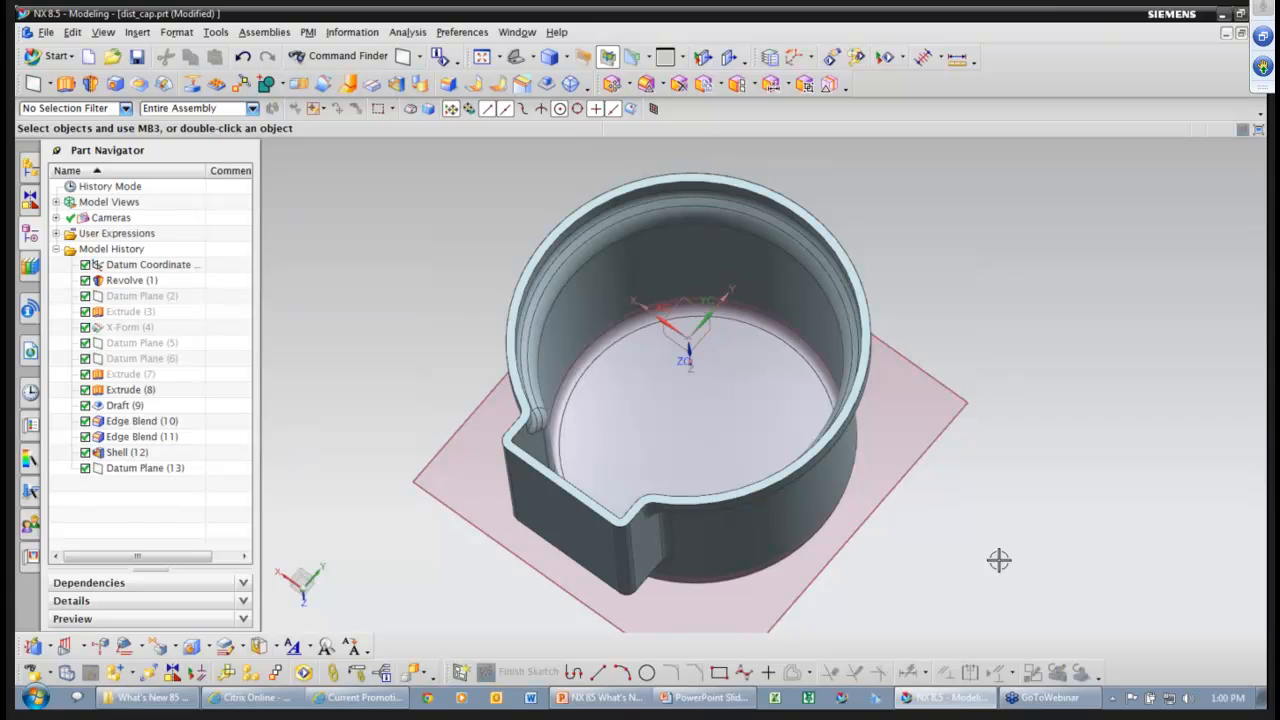
{"action": "middle_click_drag", "start_coordinate": [999, 560], "coordinate": [409, 286]}
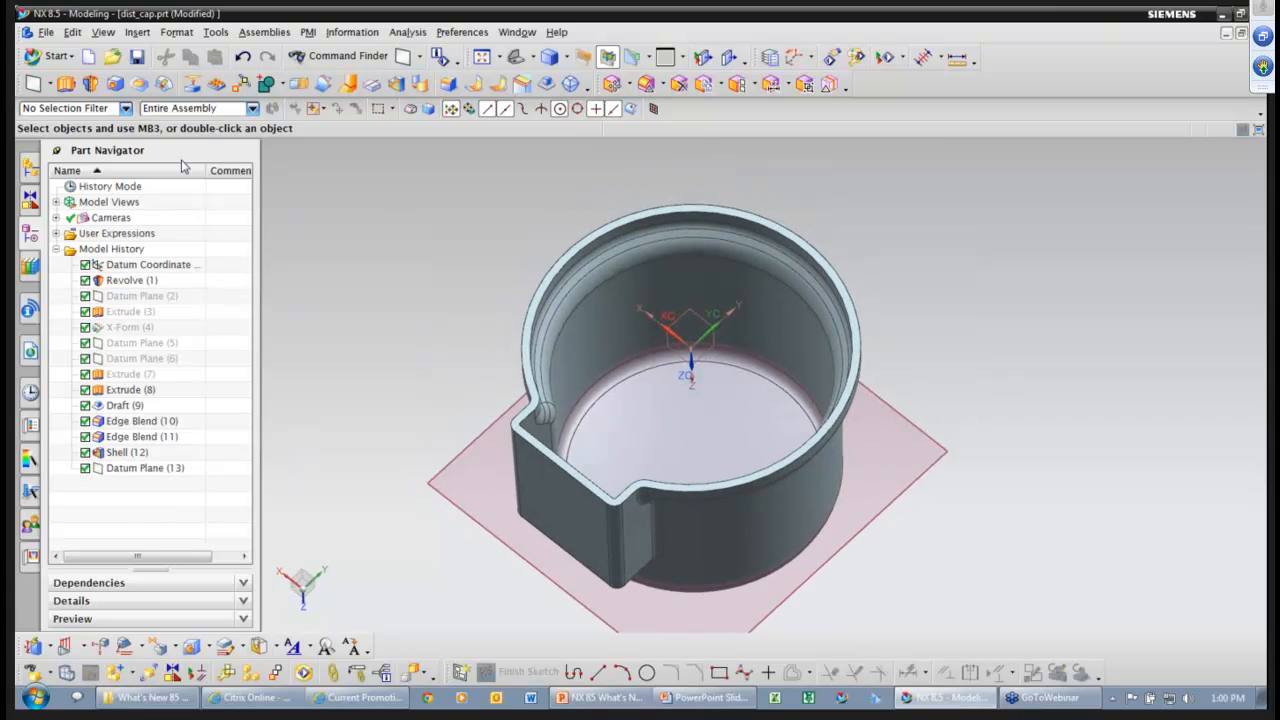
Start an extrude sketched on Datum Plane (13) with a 0.6 line from the cup's centre.
{"action": "left_click", "coordinate": [398, 226]}
{"action": "left_click", "coordinate": [441, 203]}
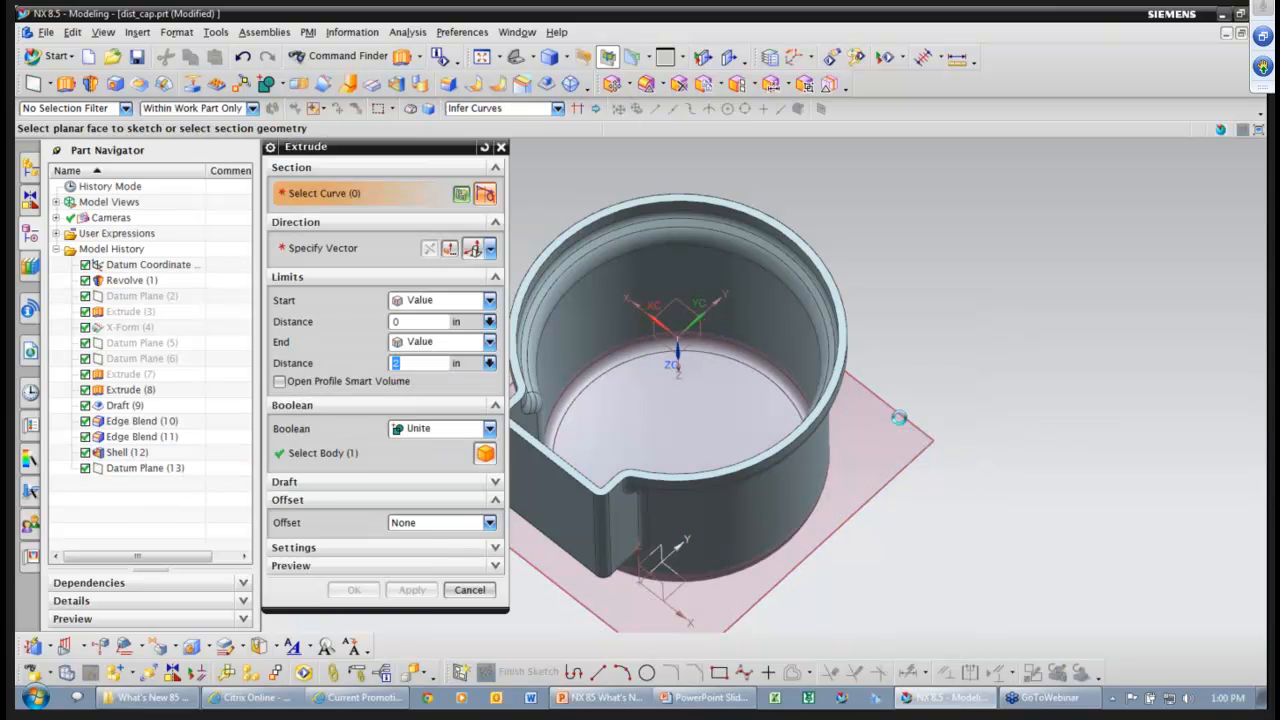
{"action": "left_click", "coordinate": [899, 418]}
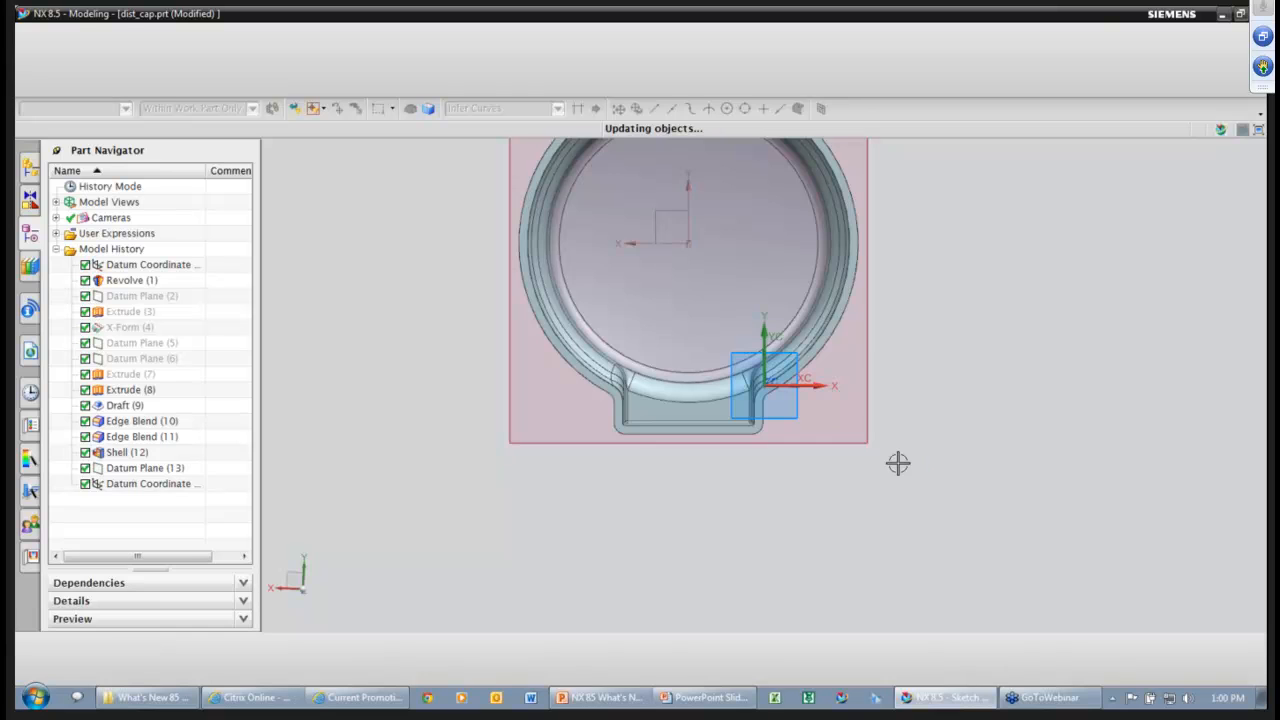
{"action": "left_click", "coordinate": [682, 335]}
{"action": "left_click", "coordinate": [754, 335]}
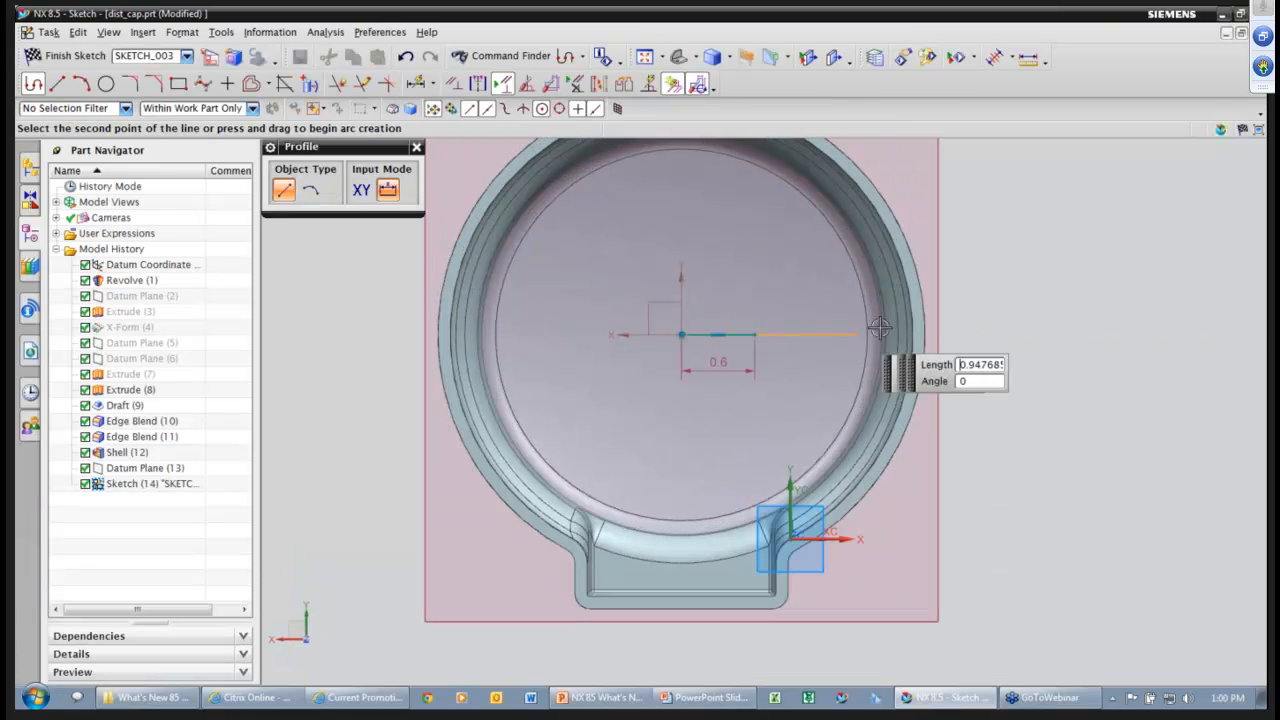
{"action": "middle_click", "coordinate": [1033, 341]}
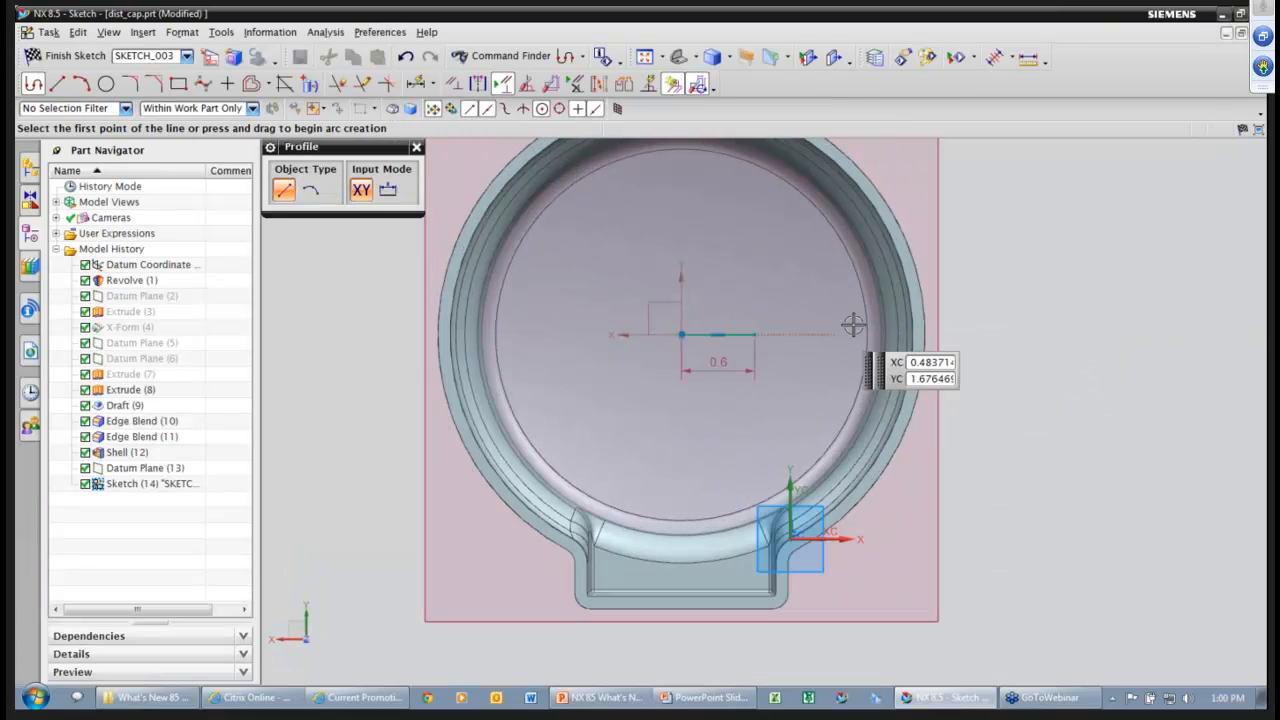
{"action": "left_click_drag", "start_coordinate": [1086, 379], "coordinate": [1060, 370], "text": "ctrl+shift"}
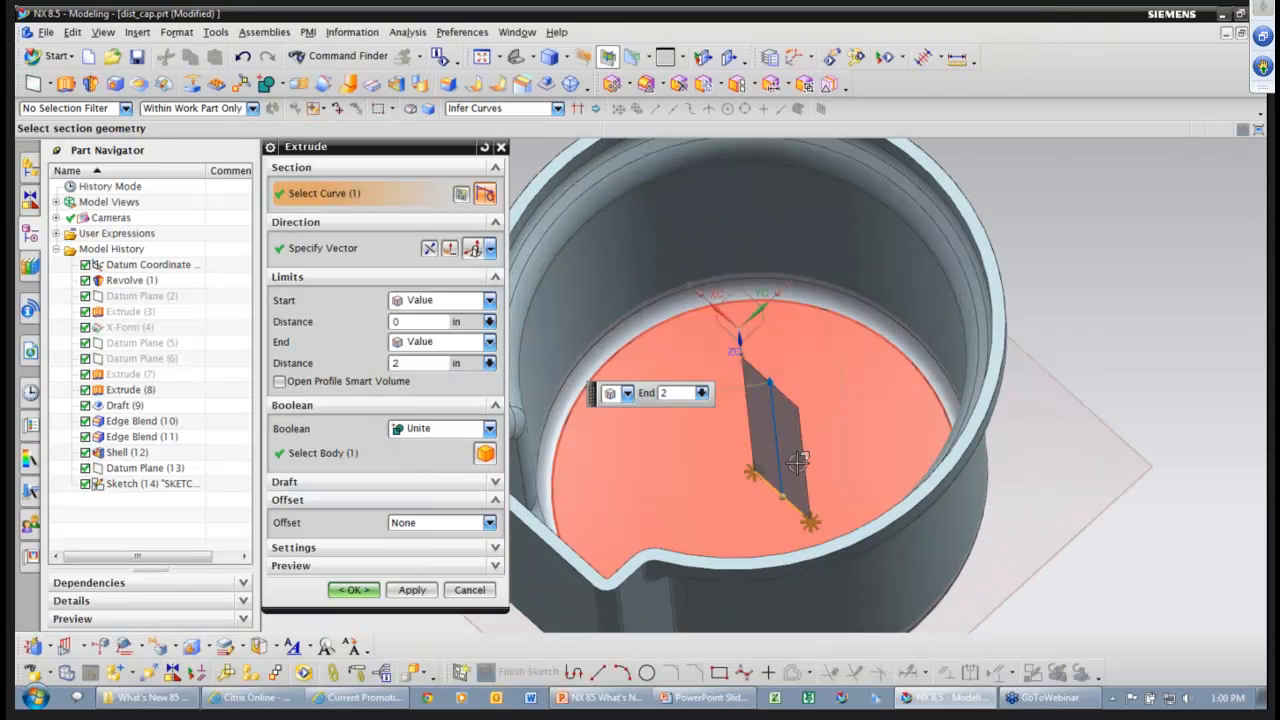
Extrude the line as a smart volume with a symmetric 0.062 wall offset.
{"action": "left_click", "coordinate": [298, 384]}
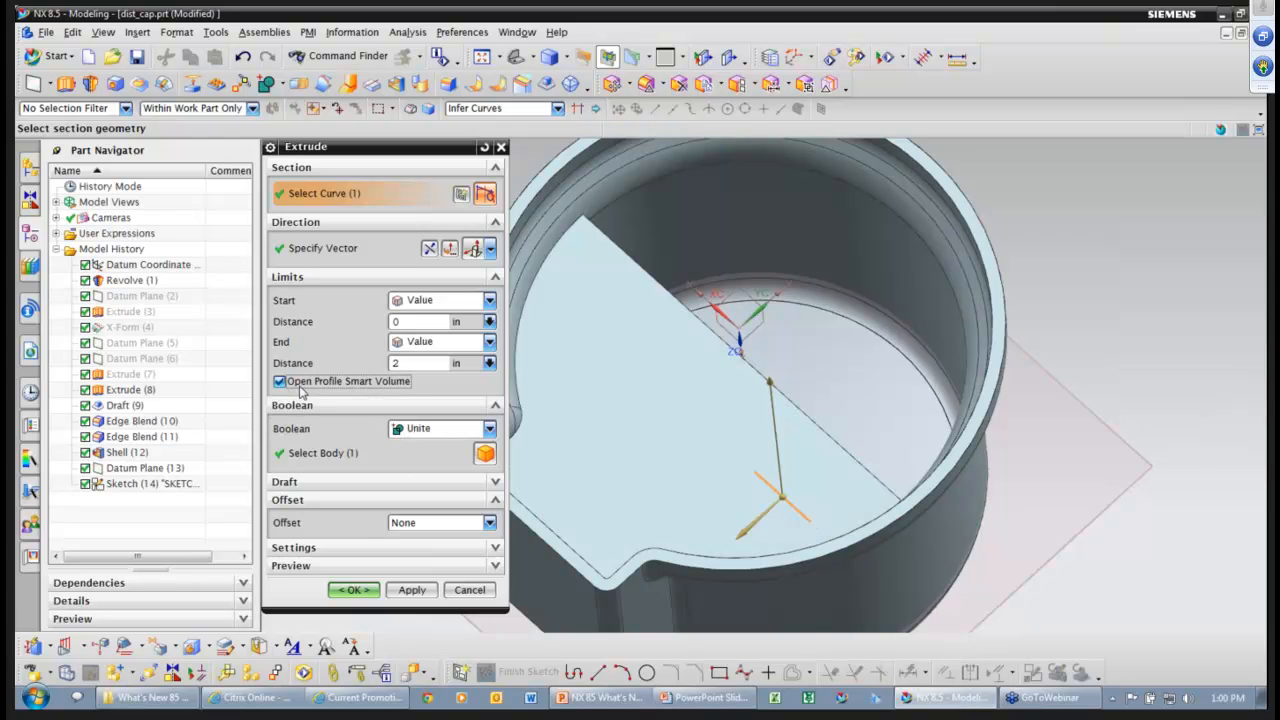
{"action": "scroll", "coordinate": [1130, 478], "scroll_direction": "down", "scroll_amount": 3}
{"action": "middle_click_drag", "start_coordinate": [1130, 478], "coordinate": [560, 474]}
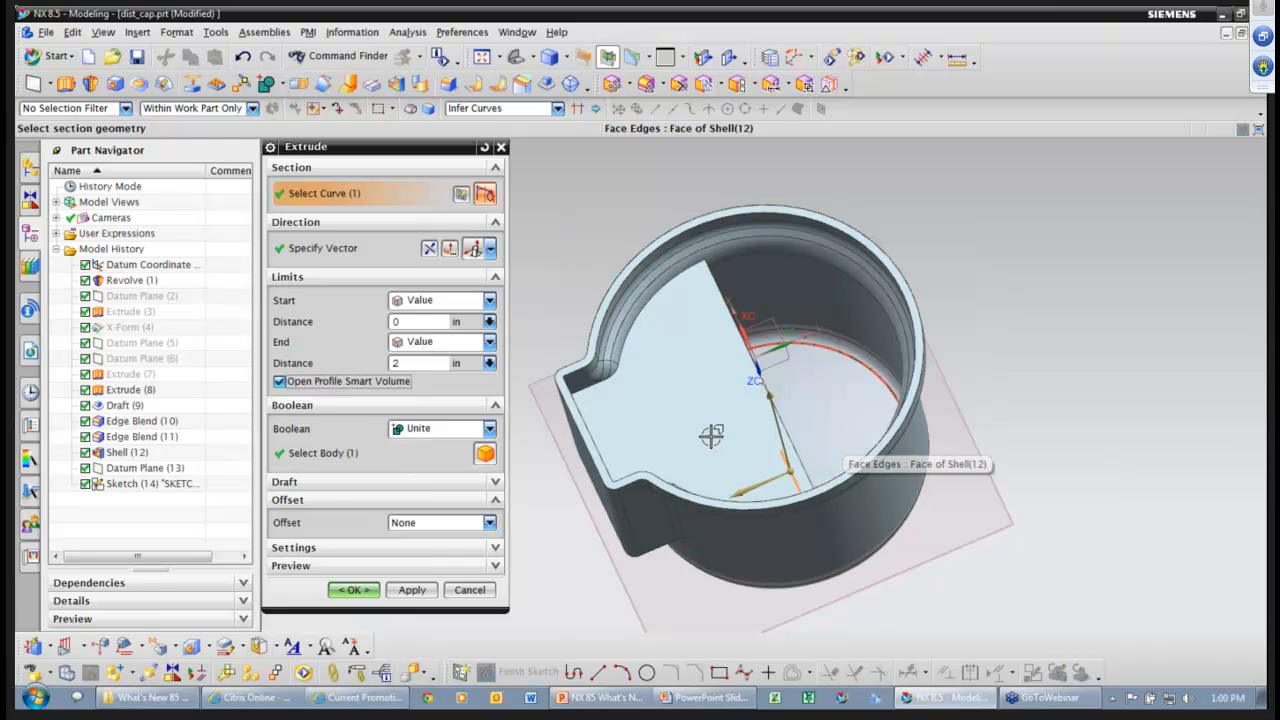
{"action": "middle_click_drag", "start_coordinate": [729, 449], "coordinate": [618, 456]}
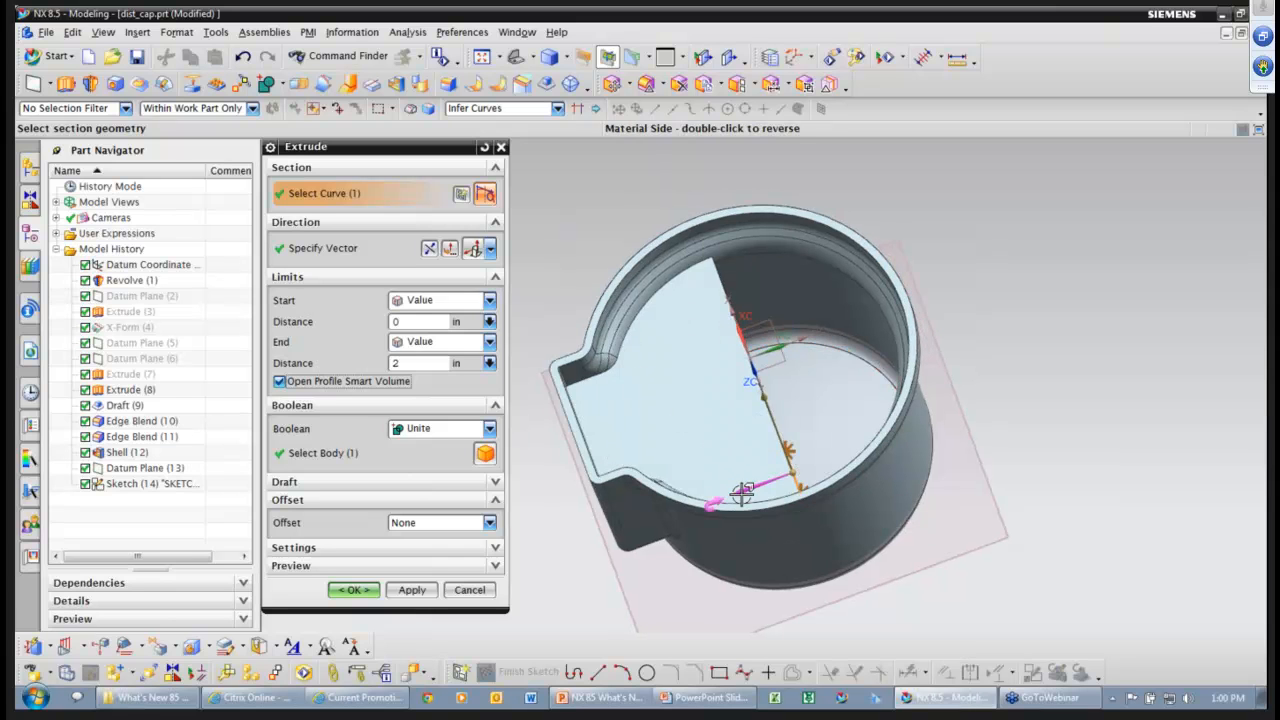
{"action": "middle_click_drag", "start_coordinate": [741, 494], "coordinate": [866, 424]}
{"action": "middle_click_drag", "start_coordinate": [843, 353], "coordinate": [867, 416]}
{"action": "left_click", "coordinate": [489, 522]}
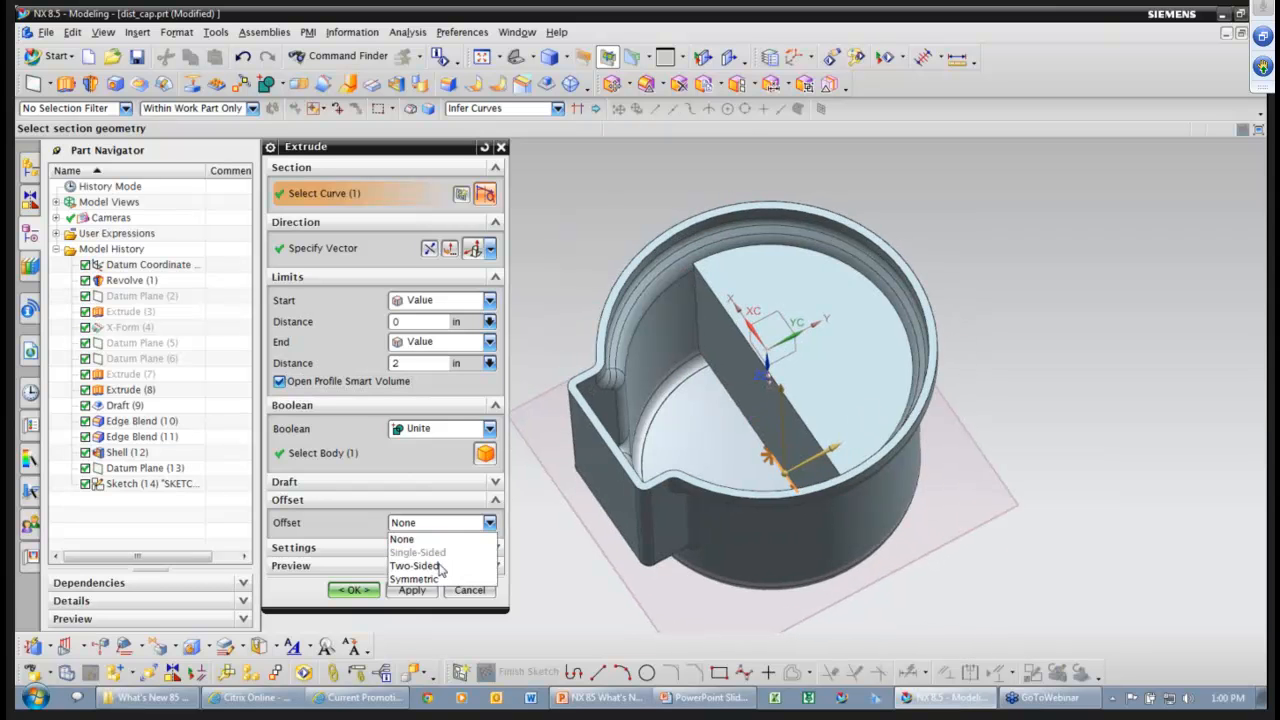
{"action": "left_click", "coordinate": [435, 578]}
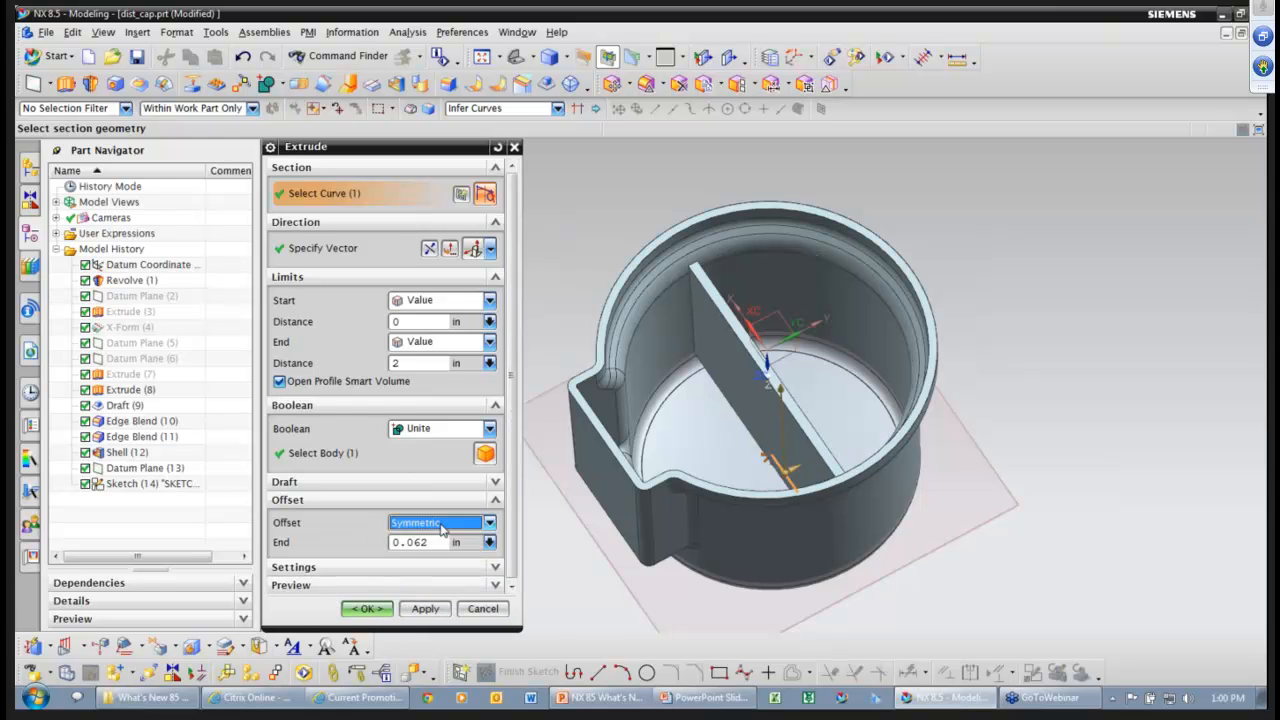
Reverse the wall's extrude direction and trial end distances of 1.95 and 2.1.
{"action": "middle_click_drag", "start_coordinate": [697, 412], "coordinate": [850, 379]}
{"action": "scroll", "coordinate": [850, 379], "scroll_direction": "up", "scroll_amount": 2}
{"action": "mouse_move", "coordinate": [850, 376]}
{"action": "left_mouse_down"}
{"action": "mouse_move", "coordinate": [846, 346]}
{"action": "mouse_move", "coordinate": [845, 410]}
{"action": "mouse_move", "coordinate": [822, 325]}
{"action": "mouse_move", "coordinate": [852, 400]}
{"action": "mouse_move", "coordinate": [843, 336]}
{"action": "mouse_move", "coordinate": [847, 376]}
{"action": "left_mouse_up"}
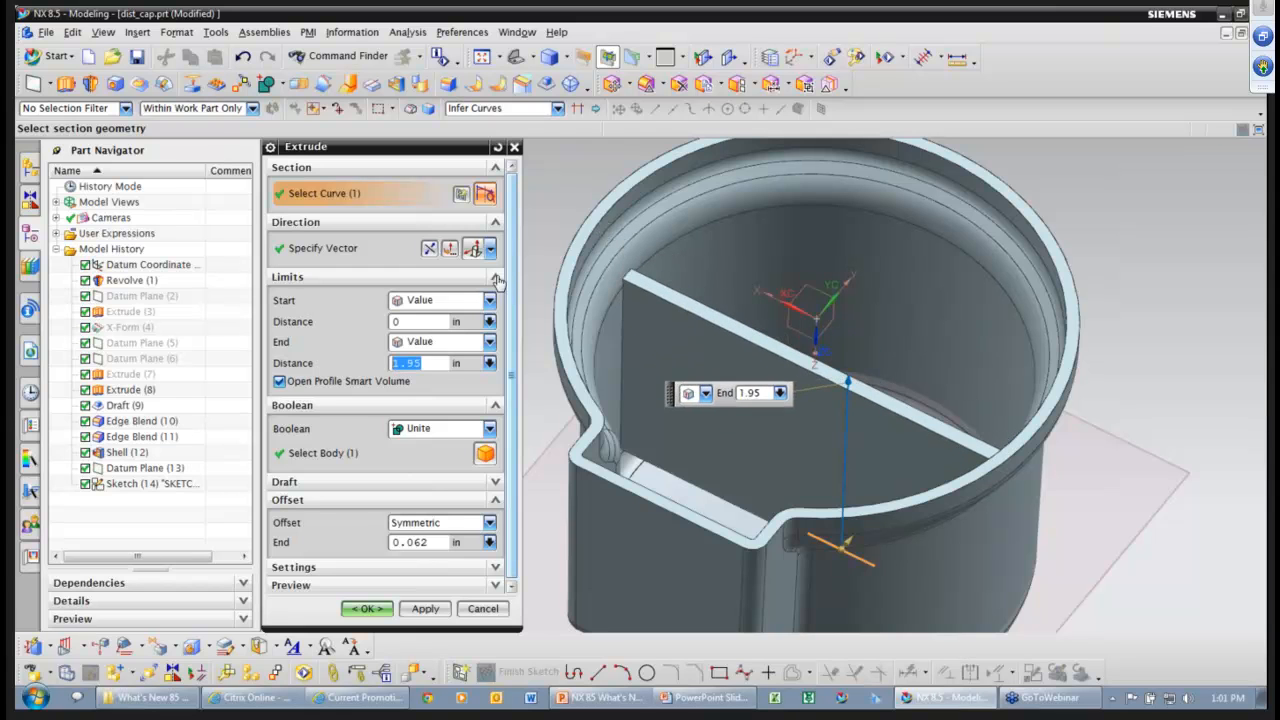
{"action": "left_click", "coordinate": [429, 248]}
{"action": "scroll", "coordinate": [753, 260], "scroll_direction": "down", "scroll_amount": 2}
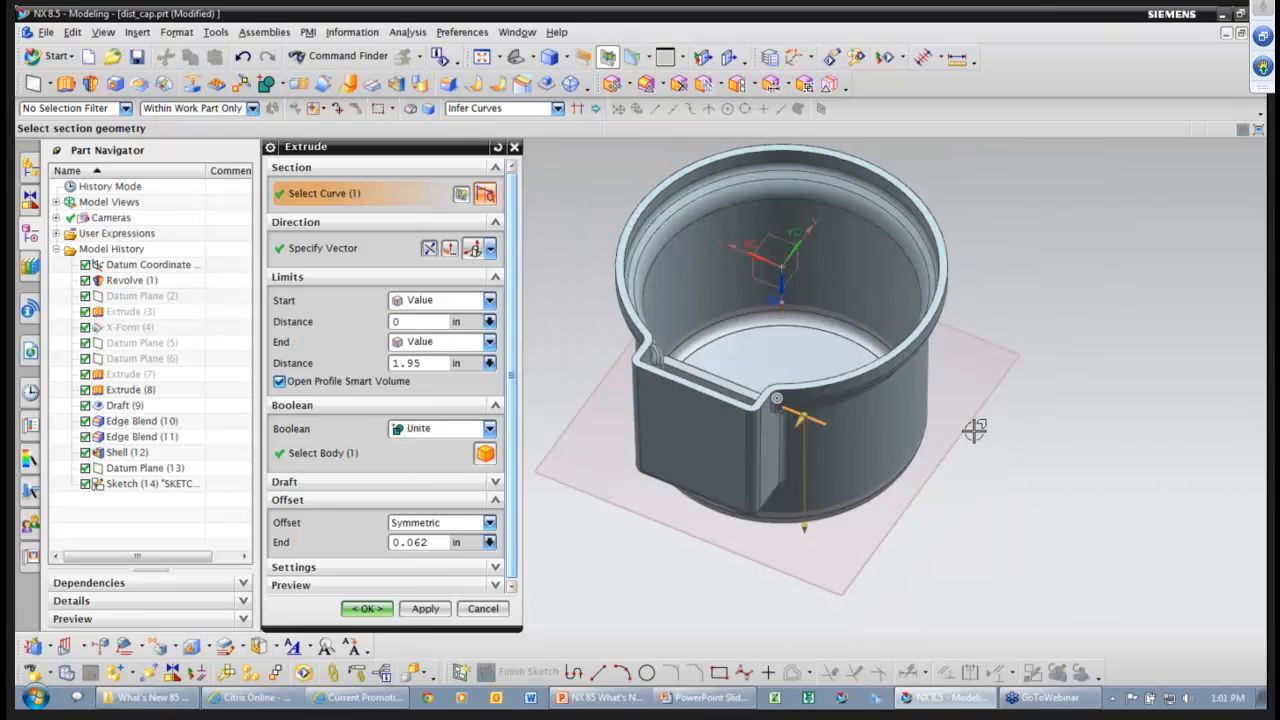
{"action": "middle_click_drag", "start_coordinate": [974, 429], "coordinate": [1012, 396]}
{"action": "left_click_drag", "start_coordinate": [811, 554], "coordinate": [808, 570]}
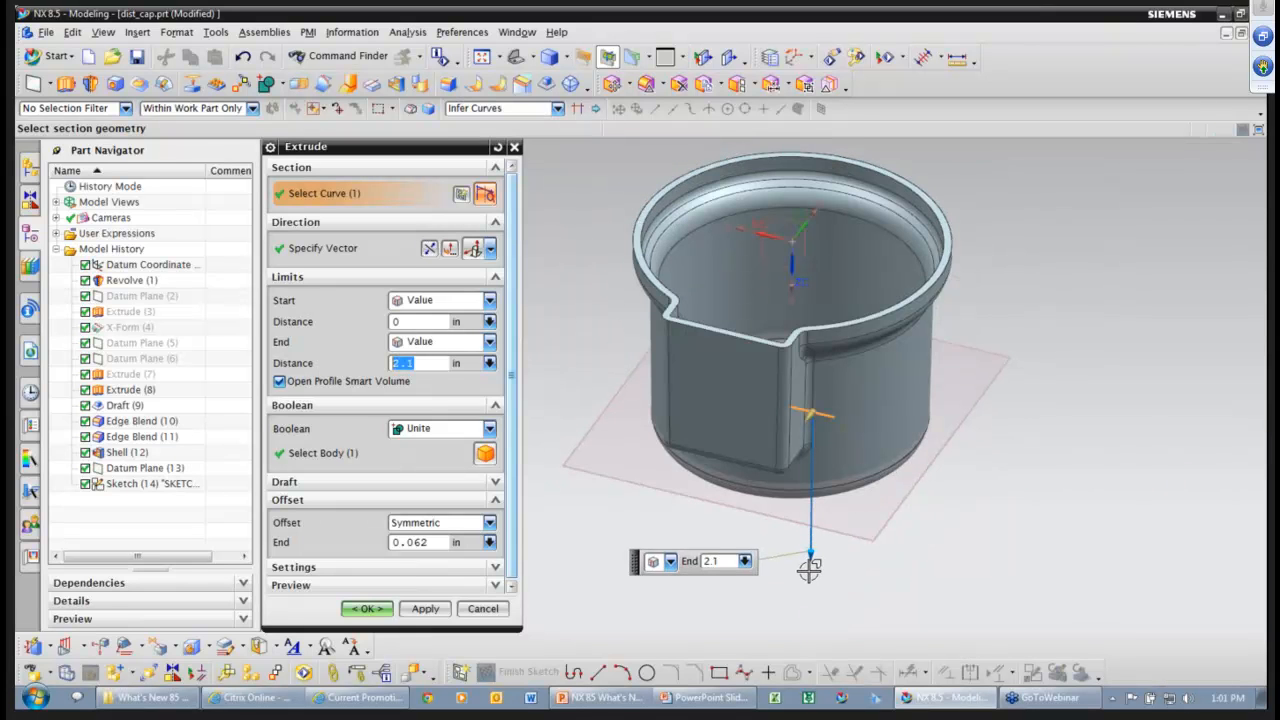
{"action": "scroll", "coordinate": [846, 563], "scroll_direction": "up", "scroll_amount": 1}
{"action": "scroll", "coordinate": [849, 552], "scroll_direction": "up", "scroll_amount": 2}
{"action": "middle_click_drag", "start_coordinate": [849, 552], "coordinate": [753, 434]}
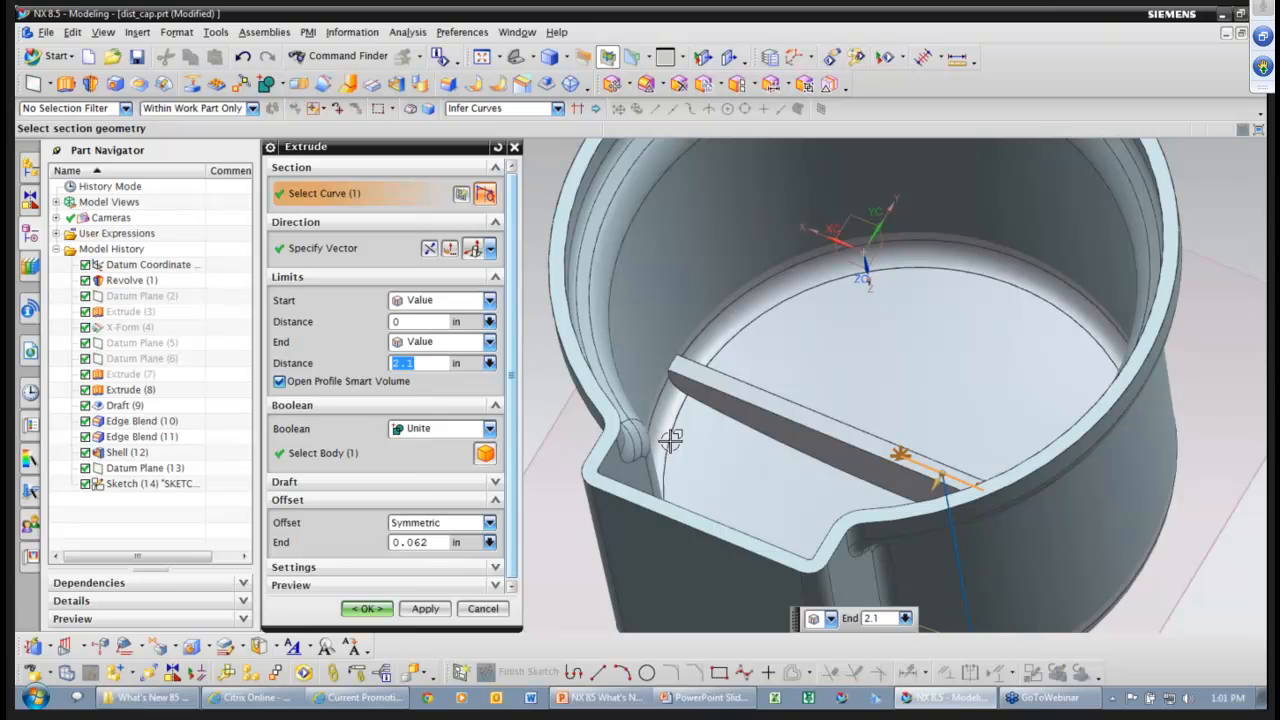
{"action": "scroll", "coordinate": [720, 450], "scroll_direction": "down", "scroll_amount": 2}
End the wall Until Extended to the shell's inner face and create the rib.
{"action": "left_click", "coordinate": [487, 342]}
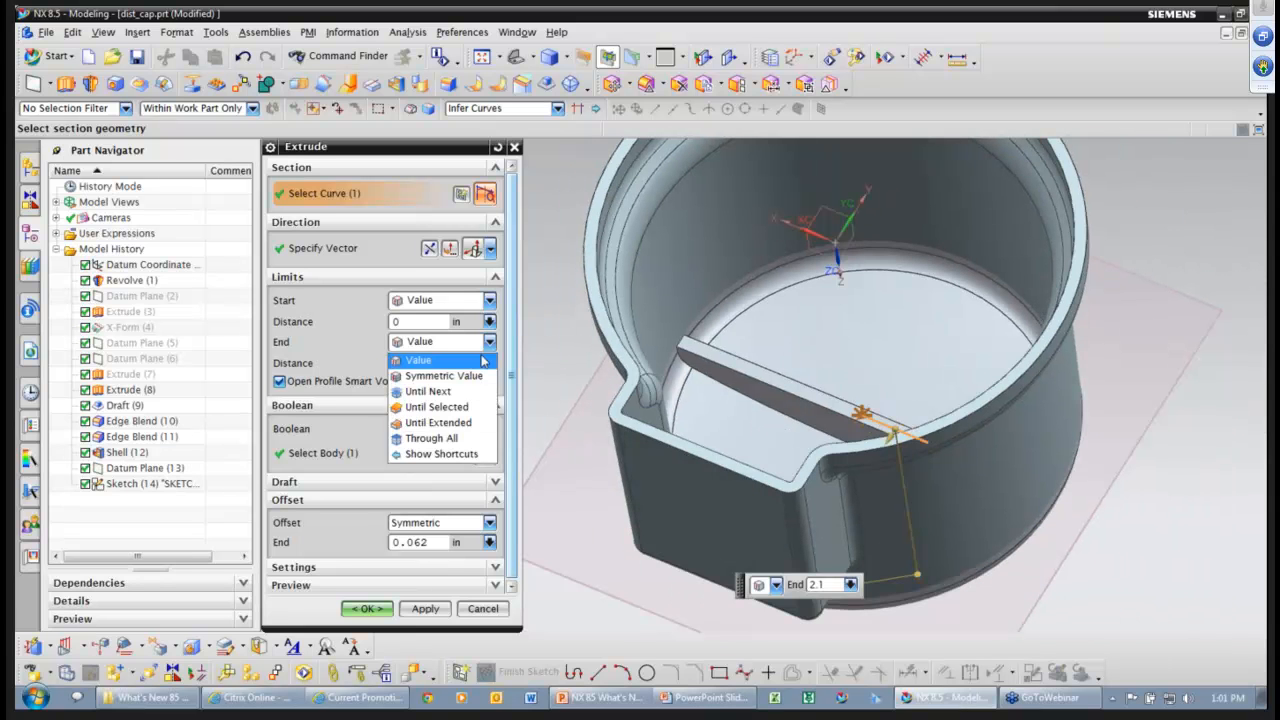
{"action": "left_click", "coordinate": [458, 427]}
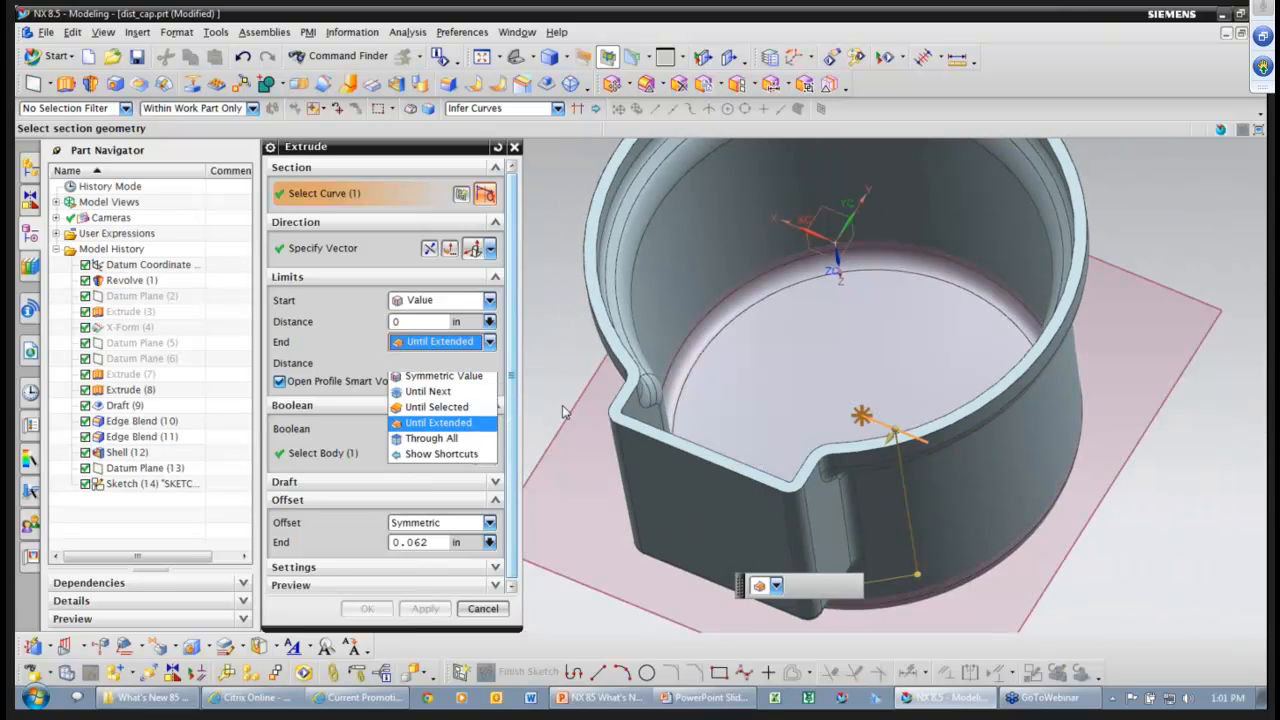
{"action": "left_click", "coordinate": [1021, 427]}
{"action": "middle_click_drag", "start_coordinate": [981, 437], "coordinate": [993, 436]}
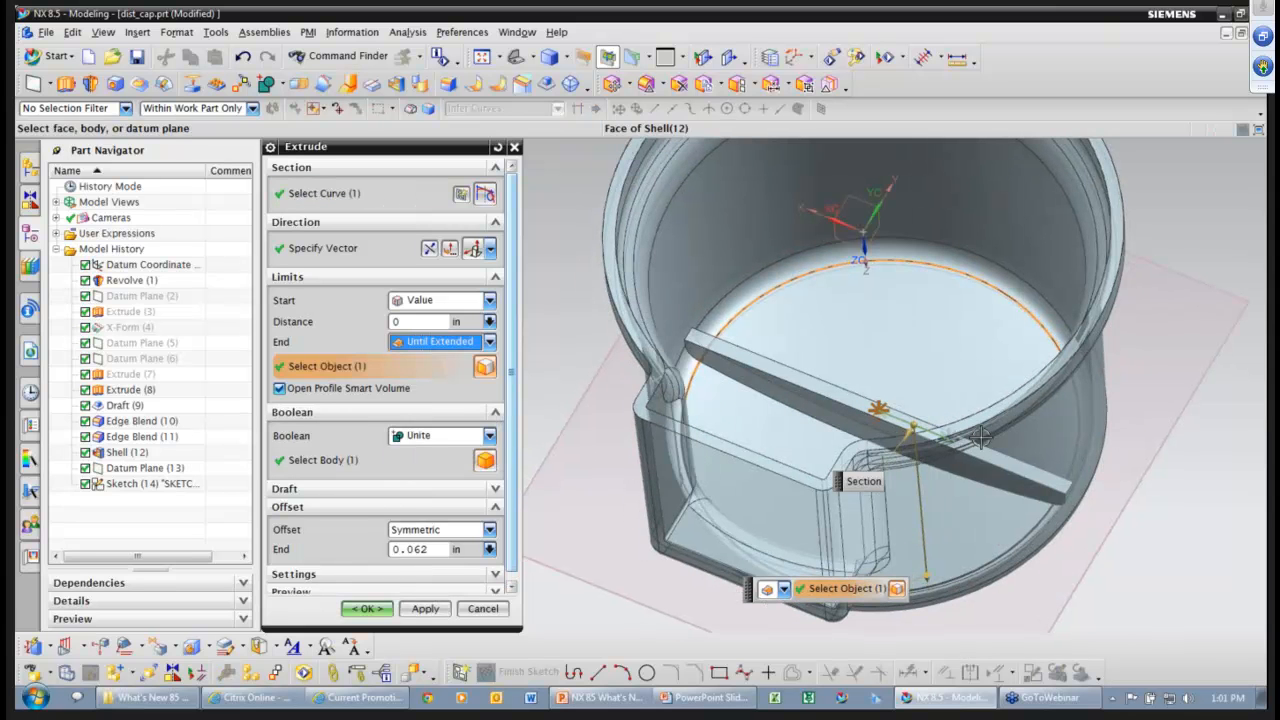
{"action": "middle_click_drag", "start_coordinate": [1075, 482], "coordinate": [1079, 464]}
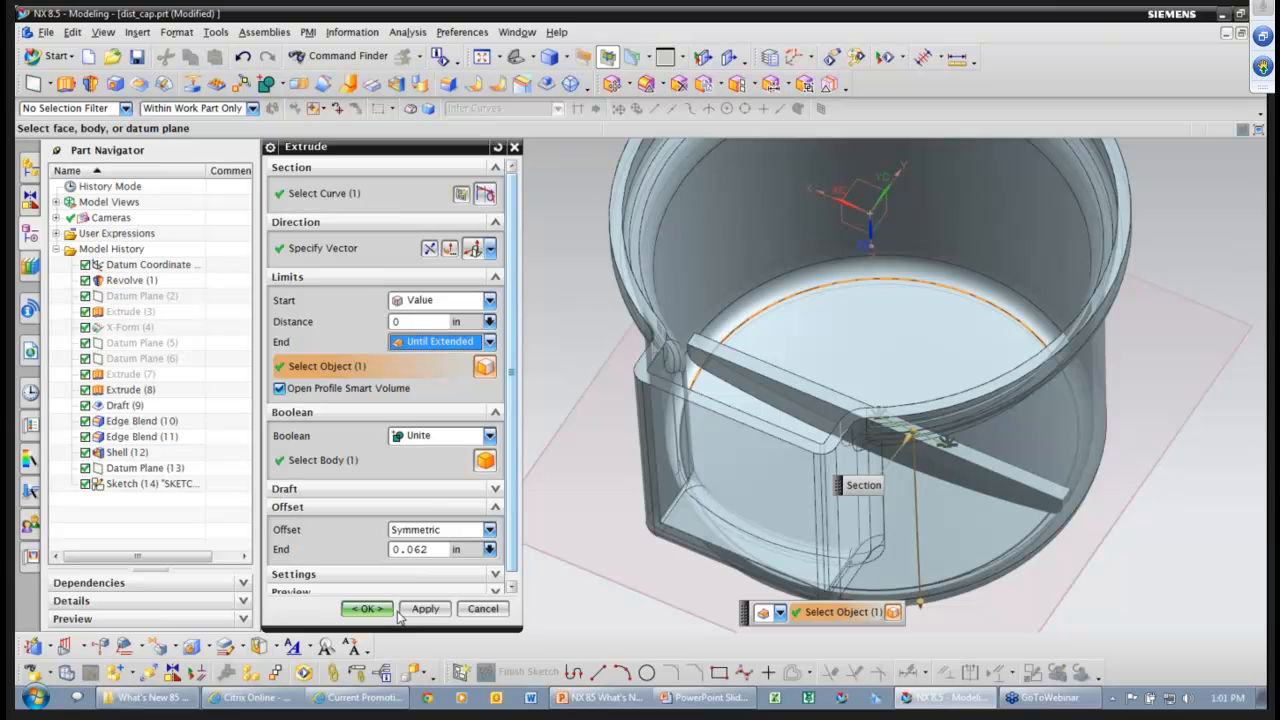
{"action": "left_click", "coordinate": [382, 610]}
{"action": "middle_click_drag", "start_coordinate": [1151, 494], "coordinate": [909, 254]}
{"action": "left_click", "coordinate": [909, 254]}
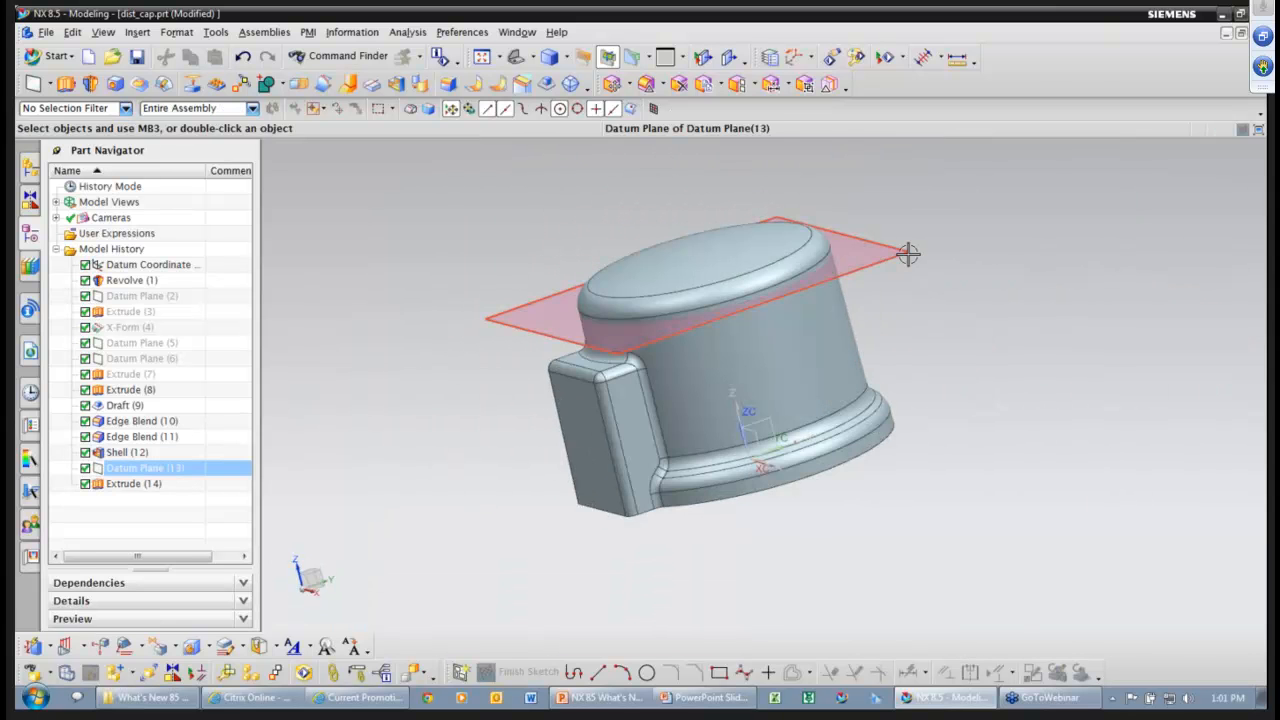
Hide Datum Plane (13).
{"action": "right_click", "coordinate": [909, 254]}
{"action": "left_click", "coordinate": [1029, 296]}
{"action": "mouse_move", "coordinate": [1029, 300]}
{"action": "middle_mouse_down"}
{"action": "mouse_move", "coordinate": [1071, 309]}
{"action": "mouse_move", "coordinate": [1040, 314]}
{"action": "middle_mouse_up"}
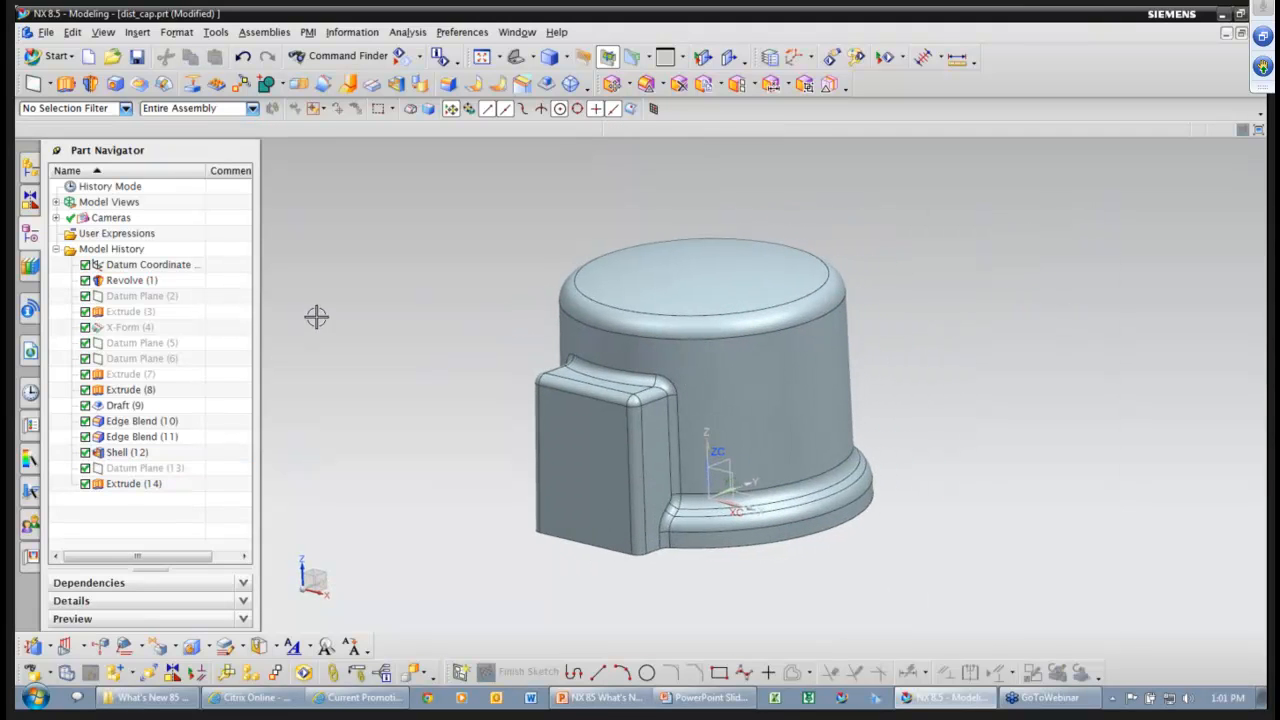
Show X-Form (4) with its parent Extrude (3) on the cap's side wall.
{"action": "left_click", "coordinate": [125, 330]}
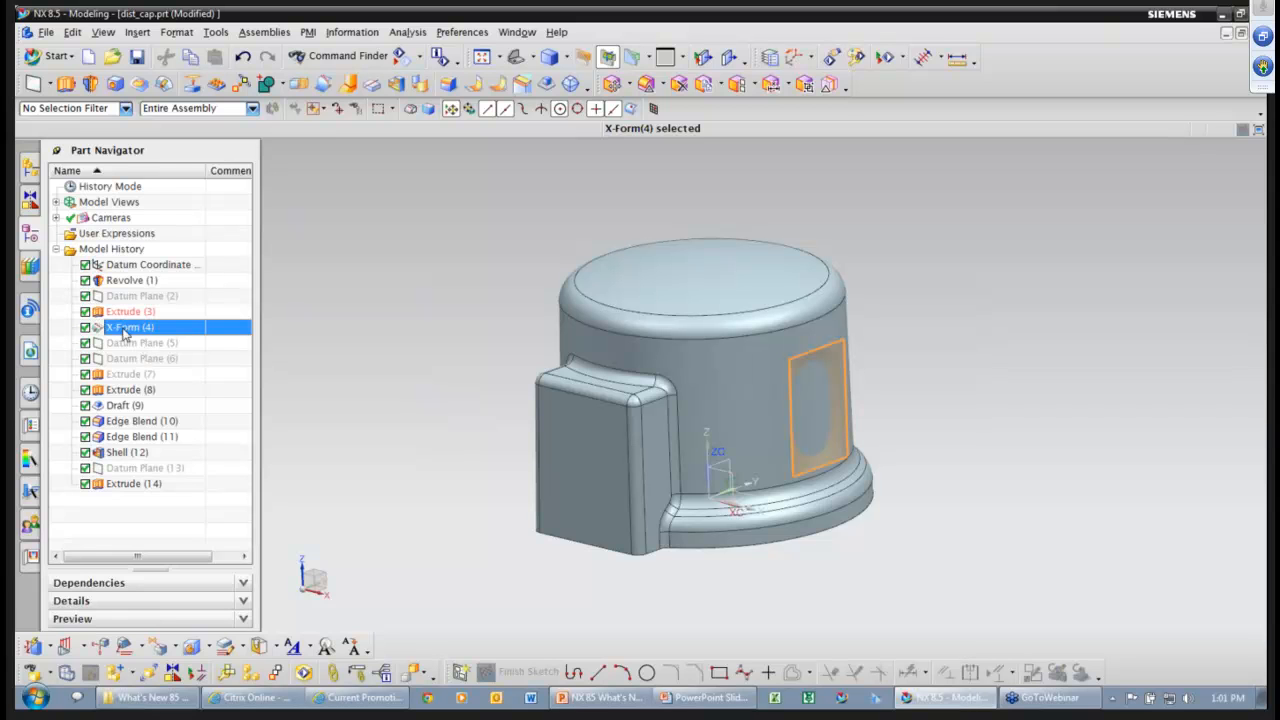
{"action": "right_click", "coordinate": [125, 330]}
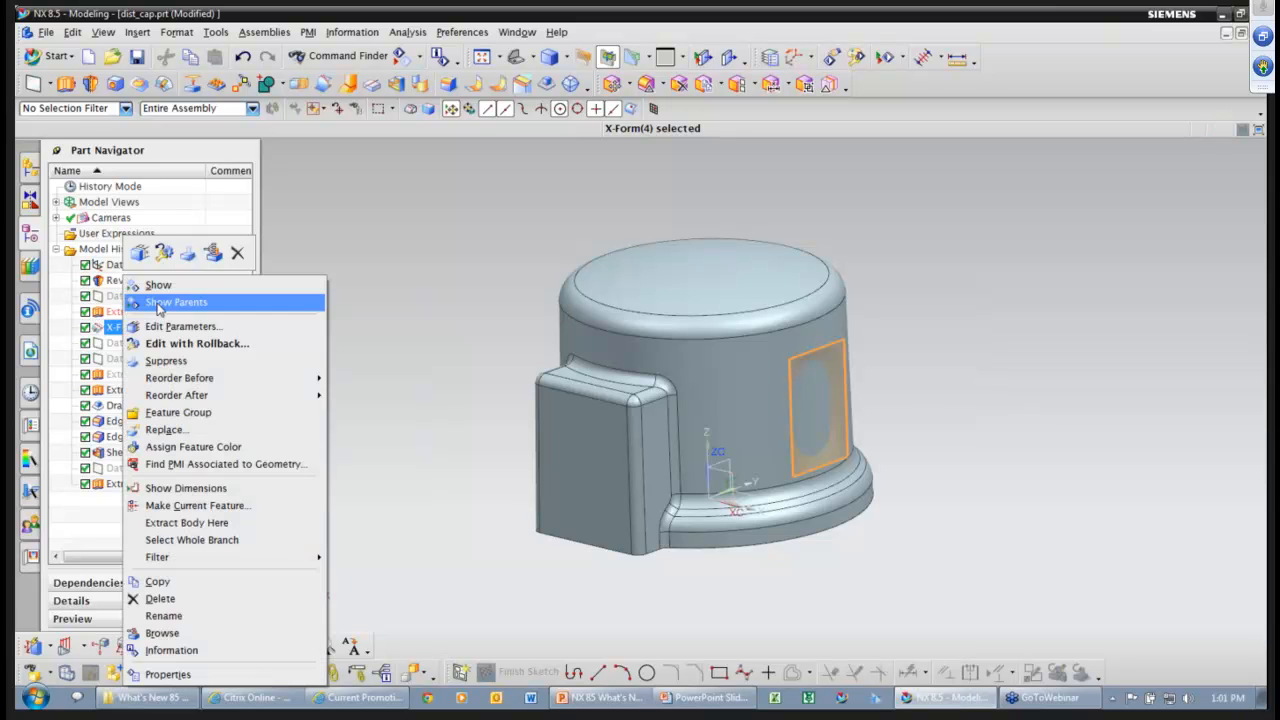
{"action": "key", "text": "Escape"}
{"action": "scroll", "coordinate": [677, 407], "scroll_direction": "up", "scroll_amount": 2}
{"action": "middle_click_drag", "start_coordinate": [926, 451], "coordinate": [986, 454]}
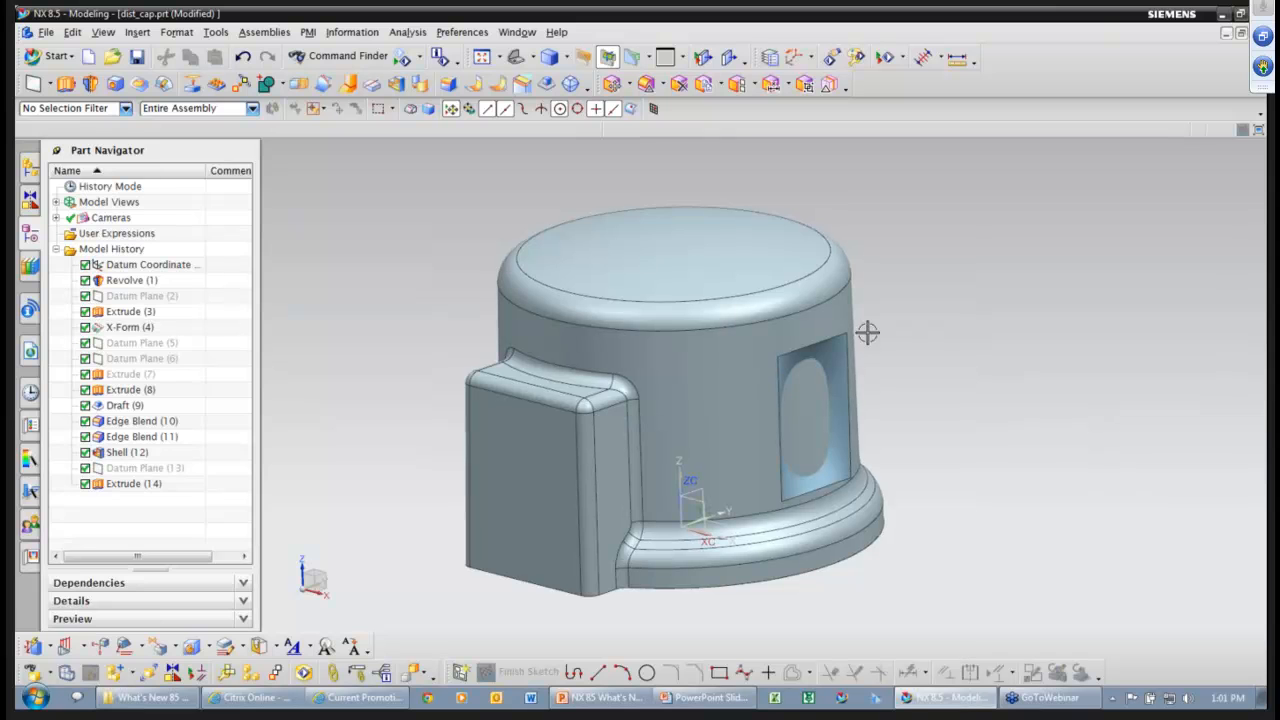
{"action": "middle_click_drag", "start_coordinate": [867, 334], "coordinate": [862, 334]}
{"action": "left_click", "coordinate": [138, 32]}
Emboss the oval-holed side sheet into the cap body, creating Emboss Body (15).
{"action": "mouse_move", "coordinate": [186, 248]}
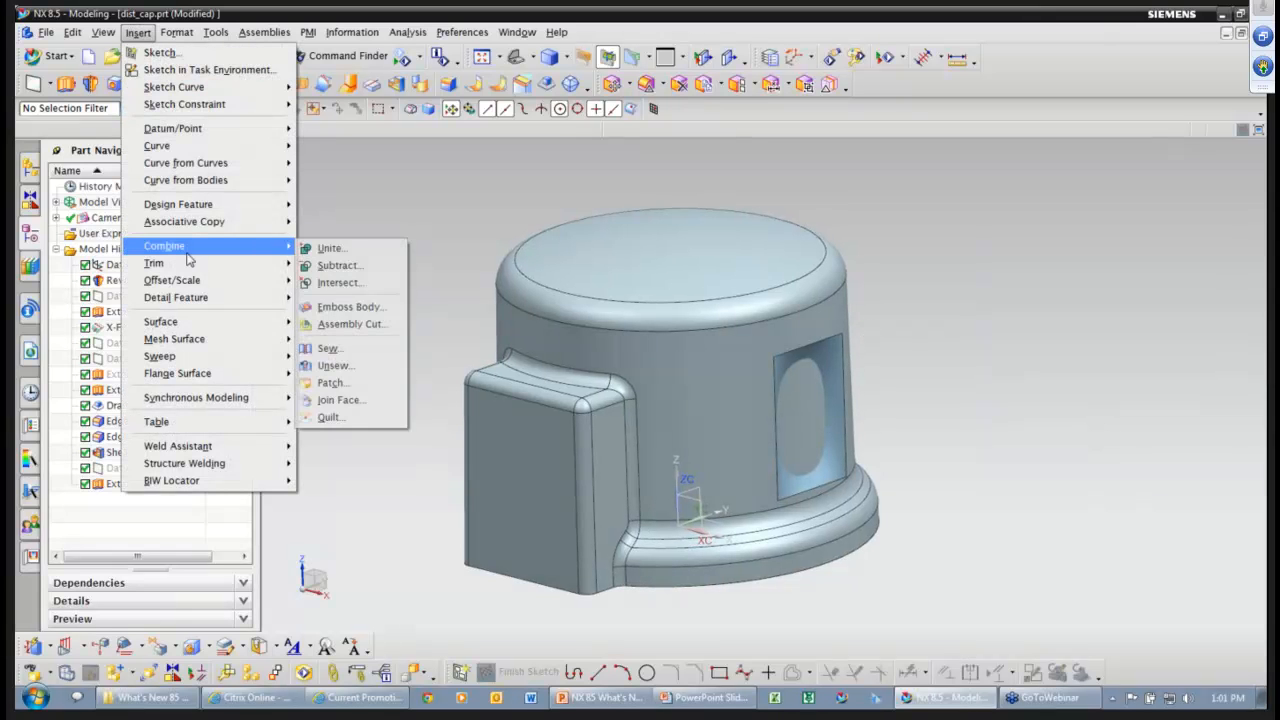
{"action": "left_click", "coordinate": [348, 307]}
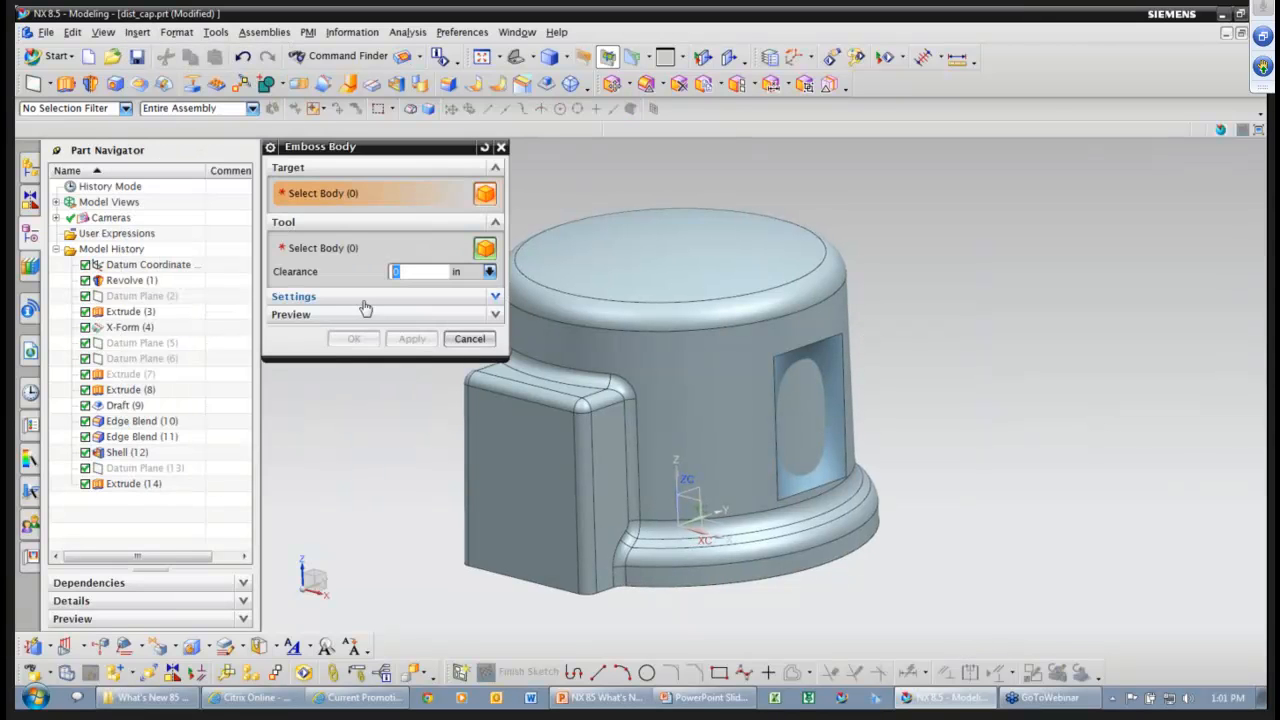
{"action": "left_click", "coordinate": [658, 355]}
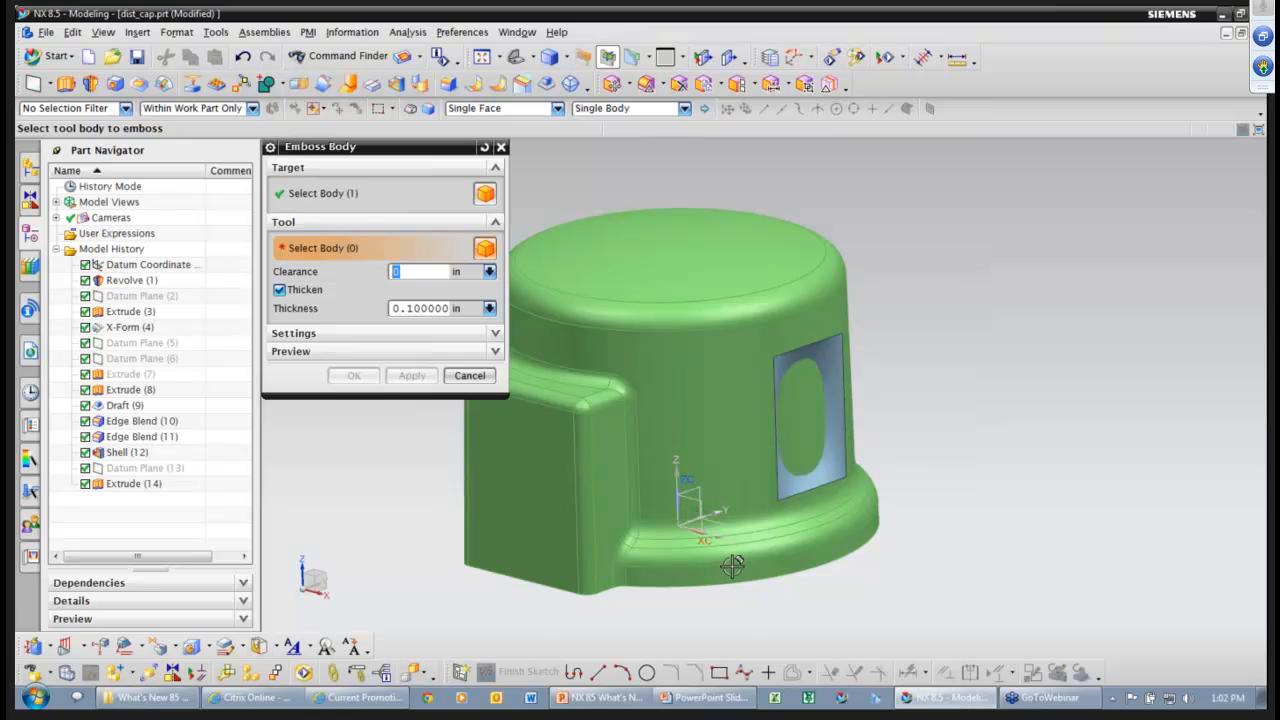
{"action": "middle_click_drag", "start_coordinate": [729, 563], "coordinate": [703, 525]}
{"action": "left_click", "coordinate": [828, 355]}
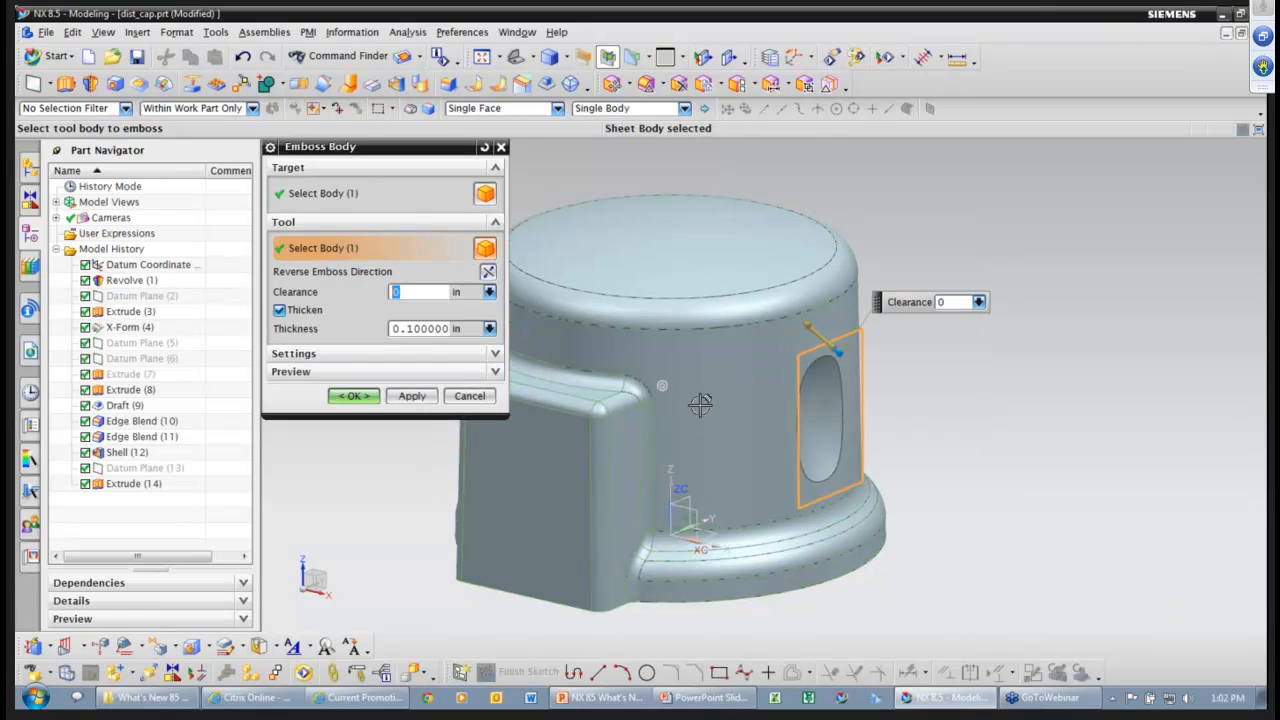
{"action": "scroll", "coordinate": [838, 451], "scroll_direction": "up", "scroll_amount": 2}
{"action": "scroll", "coordinate": [838, 451], "scroll_direction": "up", "scroll_amount": 3}
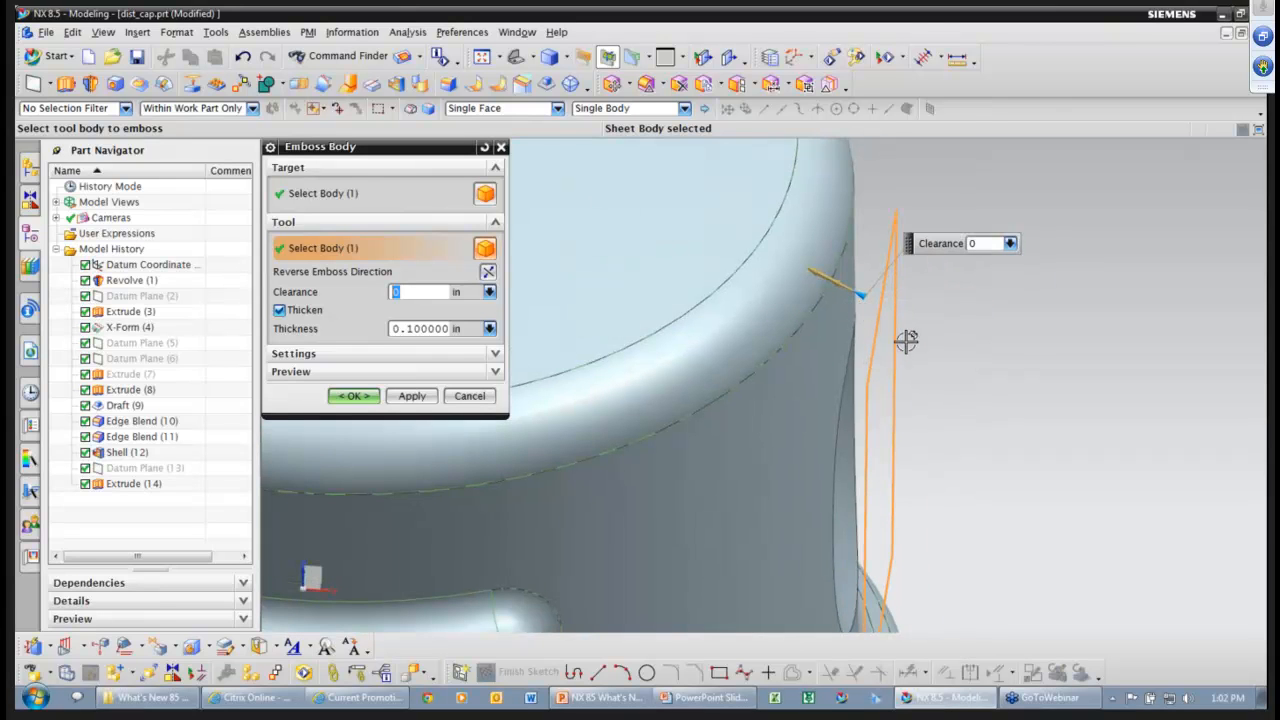
{"action": "mouse_move", "coordinate": [788, 349]}
{"action": "middle_mouse_down"}
{"action": "mouse_move", "coordinate": [1039, 393]}
{"action": "mouse_move", "coordinate": [786, 405]}
{"action": "mouse_move", "coordinate": [1012, 442]}
{"action": "mouse_move", "coordinate": [1064, 352]}
{"action": "mouse_move", "coordinate": [881, 286]}
{"action": "middle_mouse_up"}
{"action": "middle_click", "coordinate": [1045, 393]}
{"action": "scroll", "coordinate": [1045, 393], "scroll_direction": "down", "scroll_amount": 3}
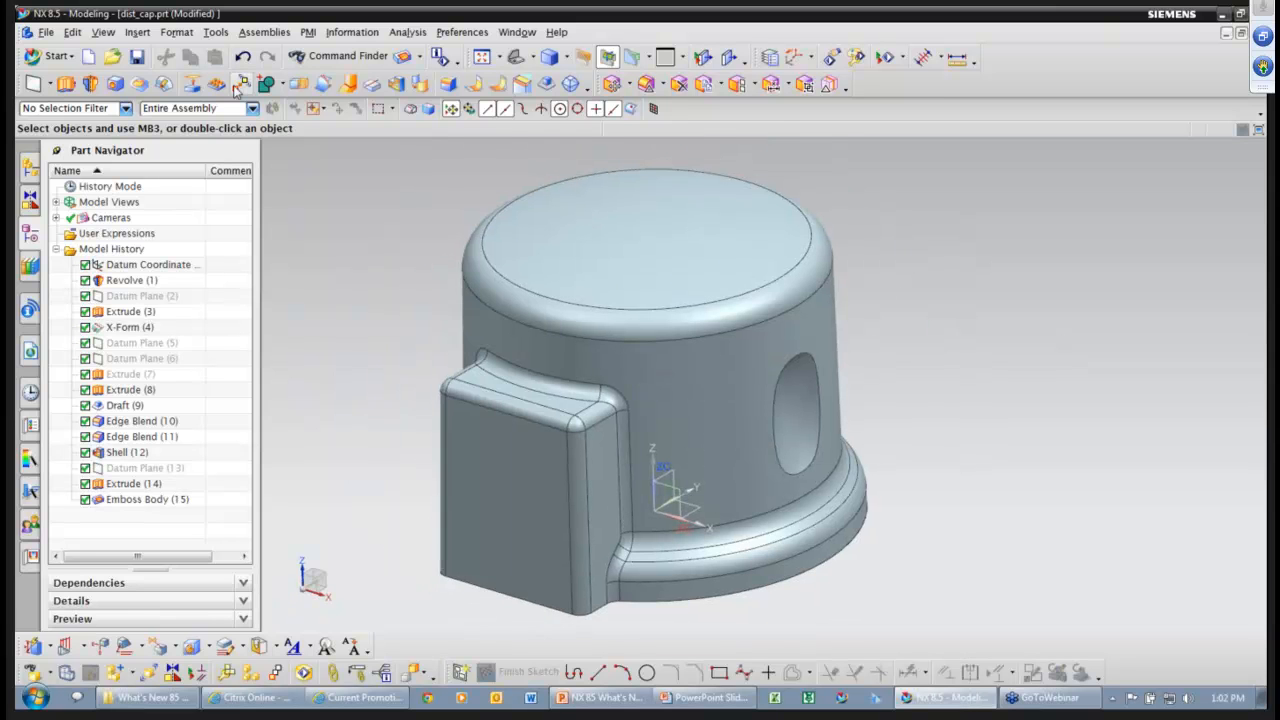
{"action": "left_click", "coordinate": [239, 85]}
Circularly pattern Extrude (3), X-Form (4), Extrude (14) and Emboss Body (15): 4 instances over 180° about the base edge.
{"action": "left_click", "coordinate": [133, 483]}
{"action": "left_click", "coordinate": [146, 499]}
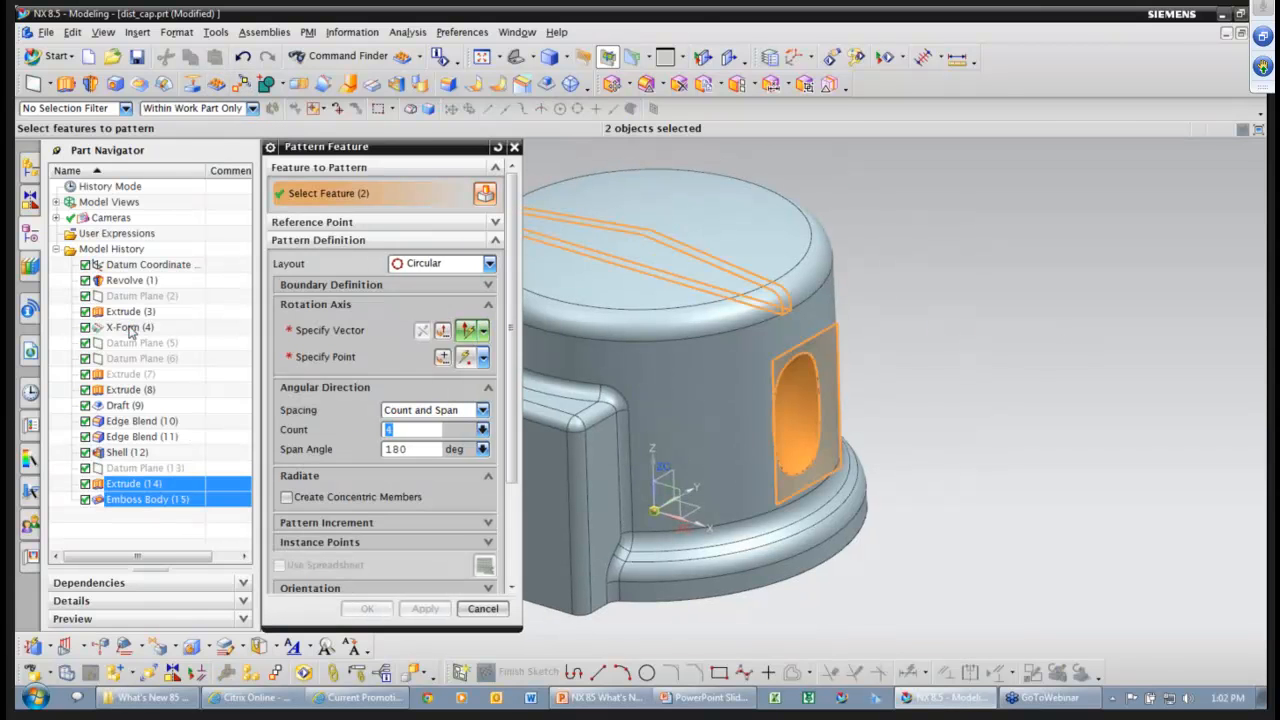
{"action": "left_click", "coordinate": [128, 327]}
{"action": "left_click", "coordinate": [130, 311]}
{"action": "left_click", "coordinate": [320, 331]}
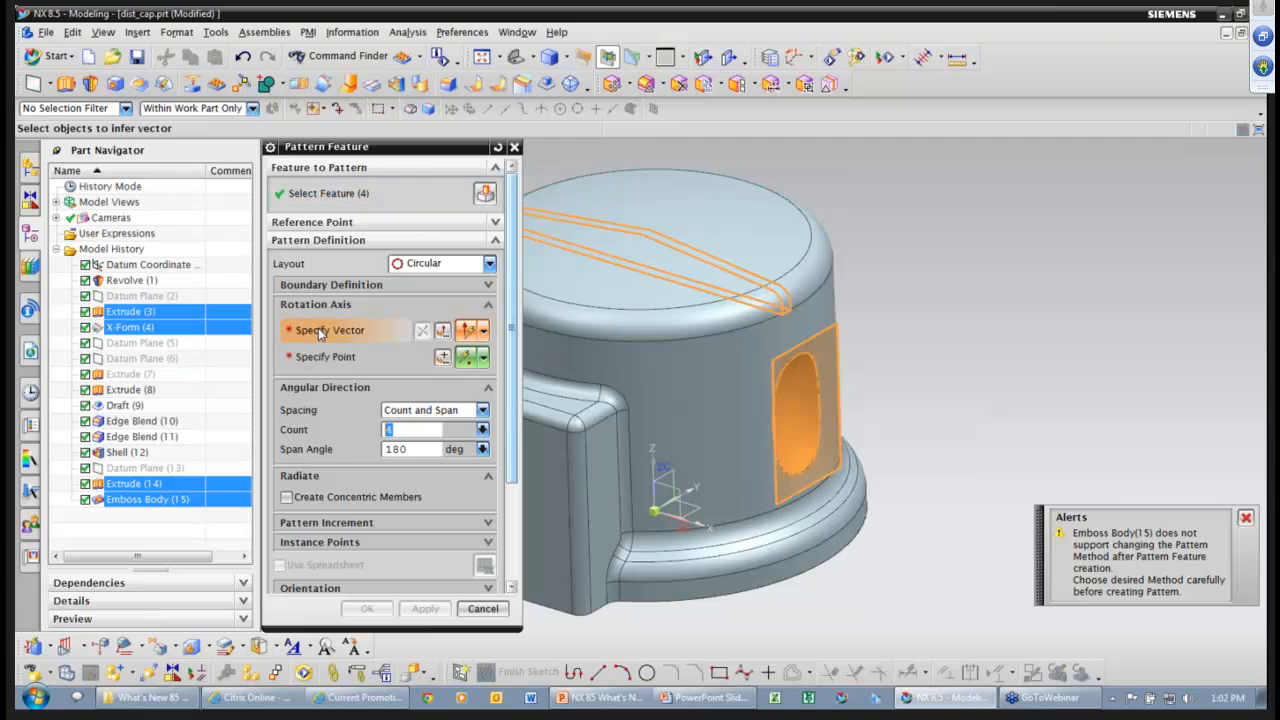
{"action": "middle_click_drag", "start_coordinate": [790, 370], "coordinate": [745, 368]}
{"action": "left_click", "coordinate": [781, 521]}
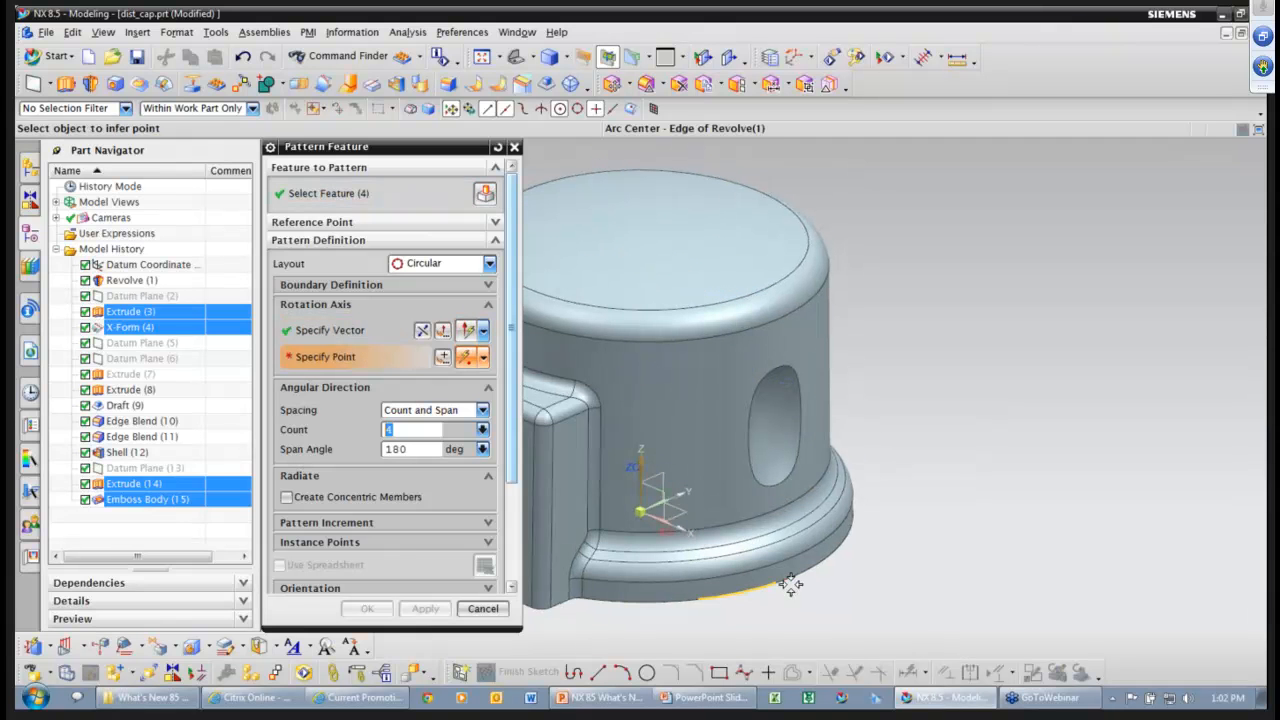
{"action": "left_click", "coordinate": [791, 585]}
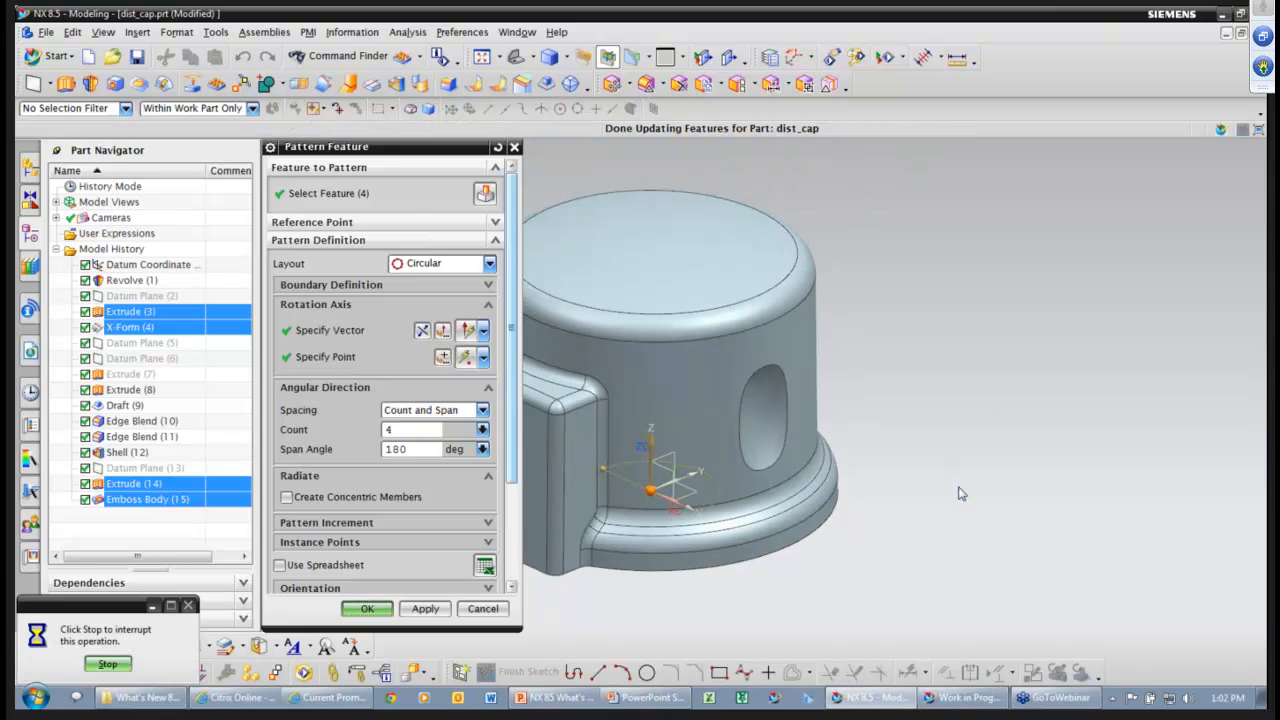
{"action": "mouse_move", "coordinate": [960, 492]}
{"action": "middle_mouse_down"}
{"action": "mouse_move", "coordinate": [1057, 477]}
{"action": "mouse_move", "coordinate": [383, 349]}
{"action": "mouse_move", "coordinate": [398, 341]}
{"action": "middle_mouse_up"}
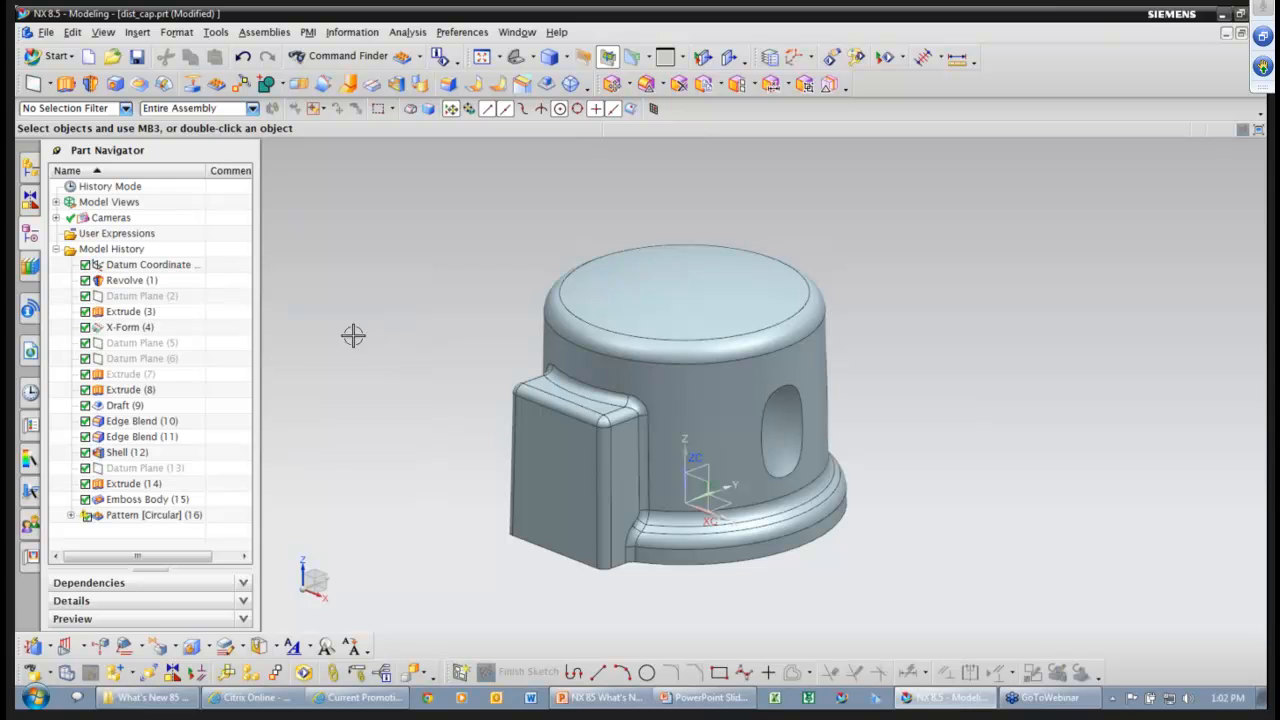
{"action": "double_click", "coordinate": [150, 515]}
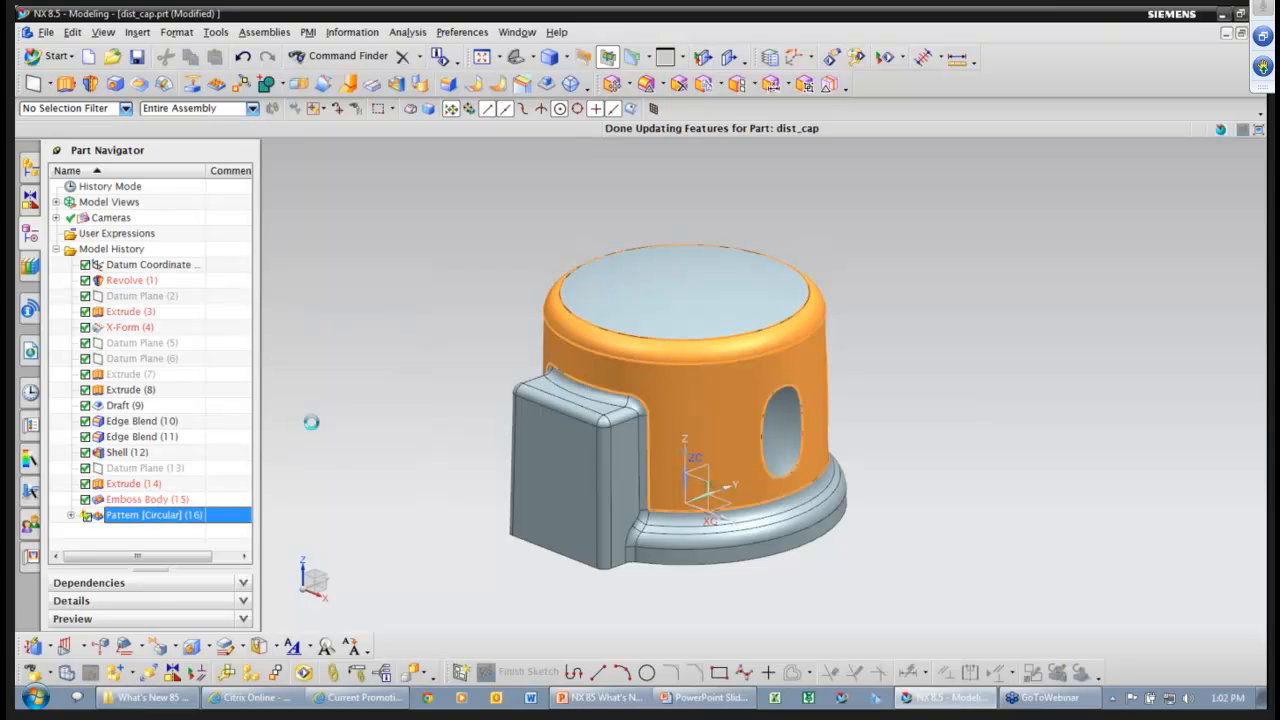
Show the hidden rectangular Extrude (9) body and orbit to view the part's open underside.
{"action": "mouse_move", "coordinate": [352, 406]}
{"action": "middle_mouse_down"}
{"action": "mouse_move", "coordinate": [266, 403]}
{"action": "mouse_move", "coordinate": [221, 446]}
{"action": "mouse_move", "coordinate": [180, 415]}
{"action": "middle_mouse_up"}
{"action": "left_click", "coordinate": [128, 375]}
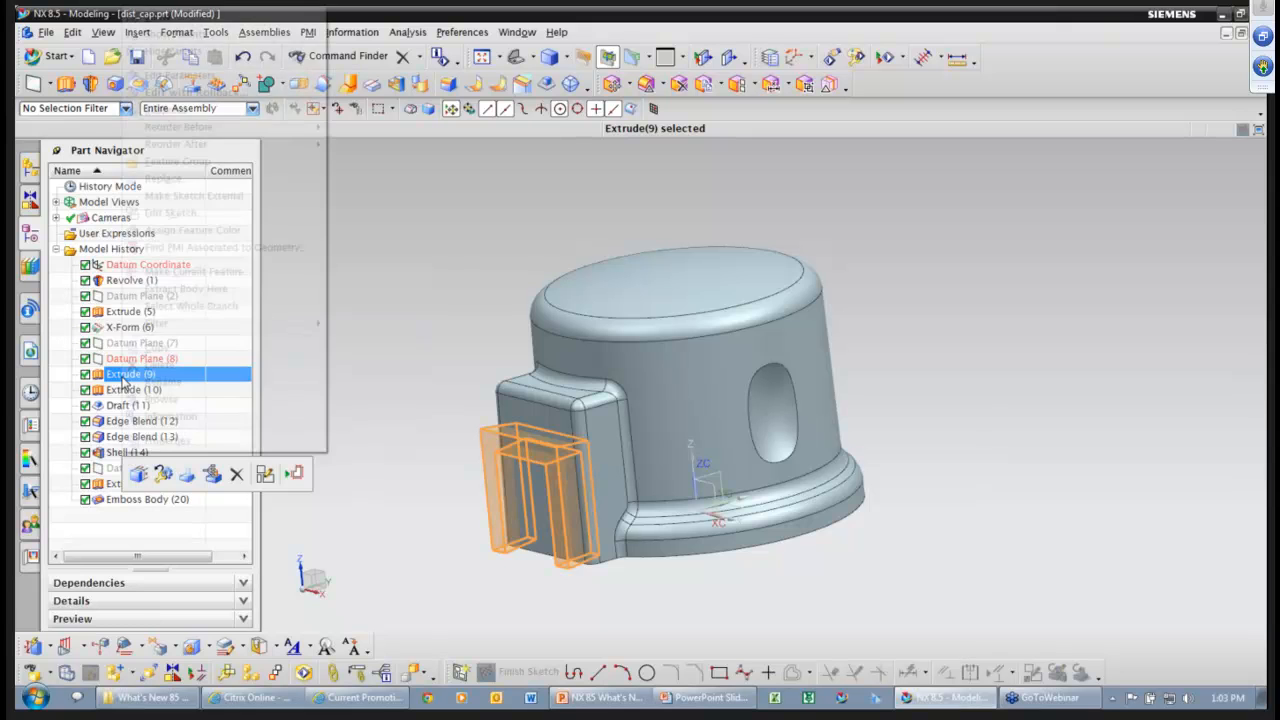
{"action": "left_click", "coordinate": [163, 18]}
{"action": "mouse_move", "coordinate": [384, 362]}
{"action": "middle_mouse_down"}
{"action": "mouse_move", "coordinate": [494, 477]}
{"action": "mouse_move", "coordinate": [725, 441]}
{"action": "middle_mouse_up"}
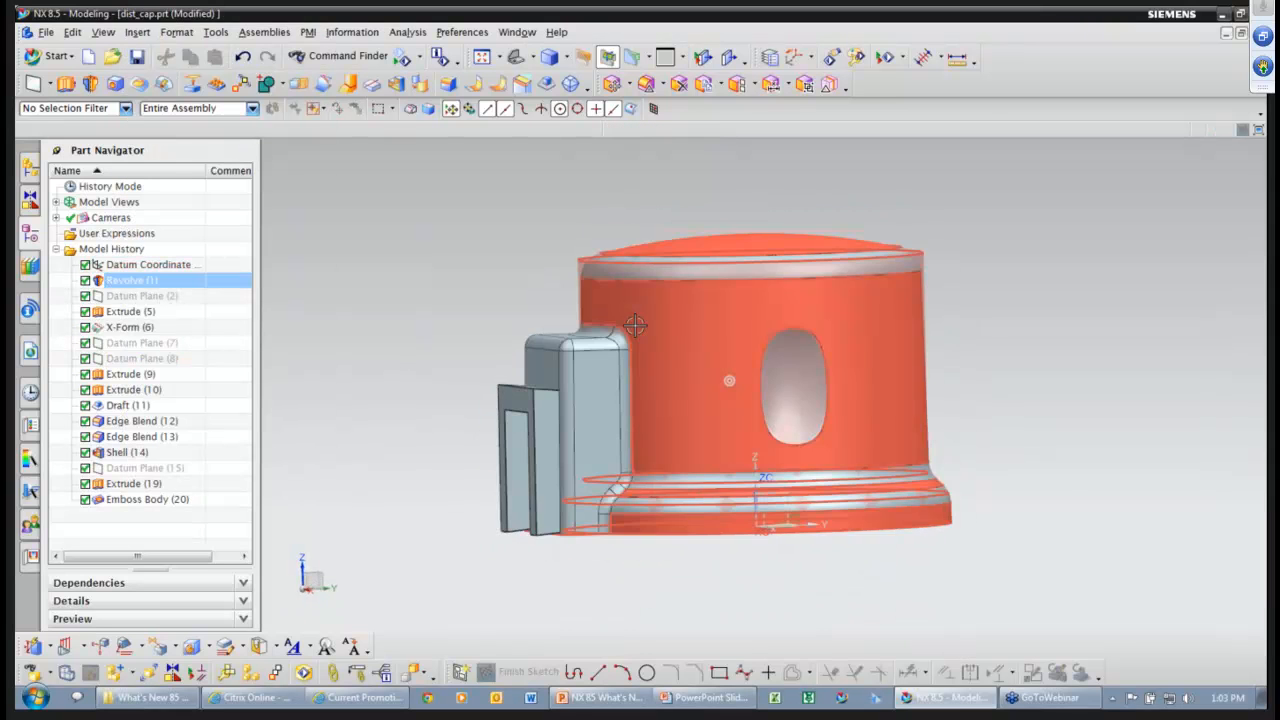
{"action": "middle_click_drag", "start_coordinate": [694, 517], "coordinate": [427, 400]}
Pick the main cap as the Unite target and the rectangular tab body as tool.
{"action": "left_click_drag", "start_coordinate": [391, 286], "coordinate": [457, 314], "text": "ctrl+shift"}
{"action": "middle_click_drag", "start_coordinate": [570, 300], "coordinate": [712, 263]}
{"action": "left_click", "coordinate": [712, 263]}
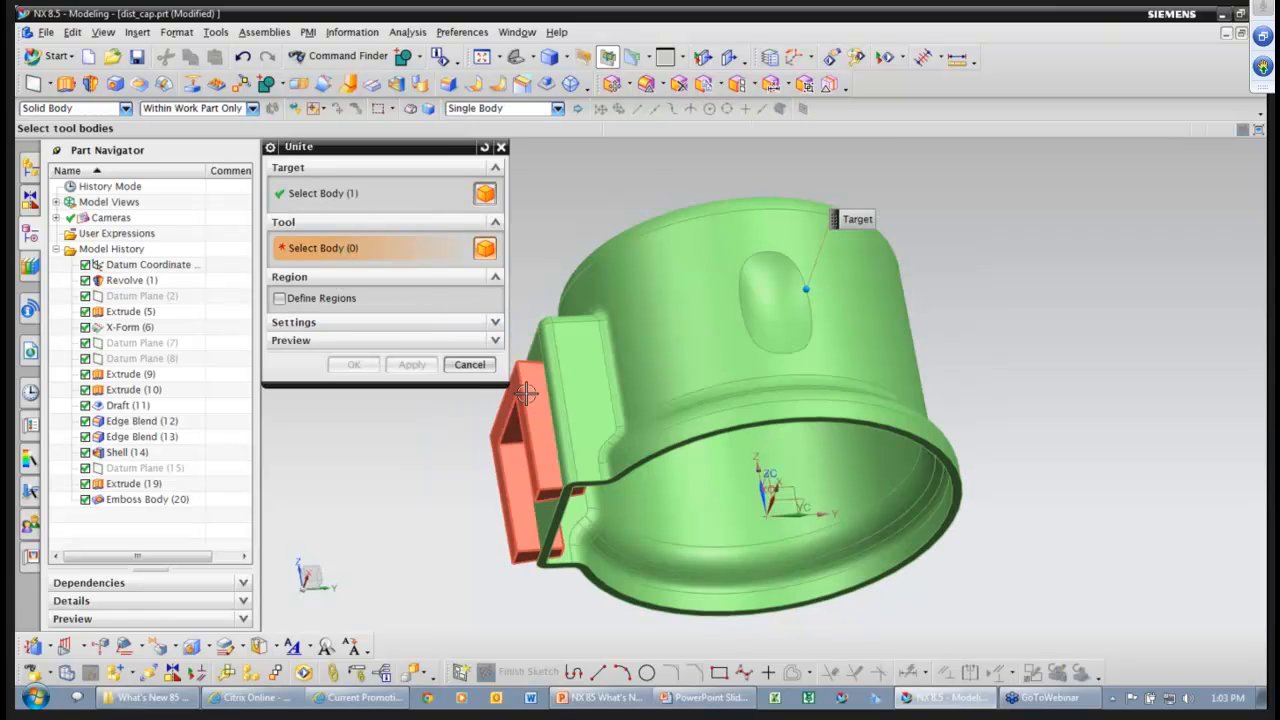
{"action": "left_click", "coordinate": [512, 450]}
Enable Define Regions, remove the inner bracket region, and commit Unite (22).
{"action": "middle_click_drag", "start_coordinate": [435, 428], "coordinate": [1059, 473]}
{"action": "middle_click_drag", "start_coordinate": [583, 494], "coordinate": [520, 455]}
{"action": "left_click", "coordinate": [280, 299]}
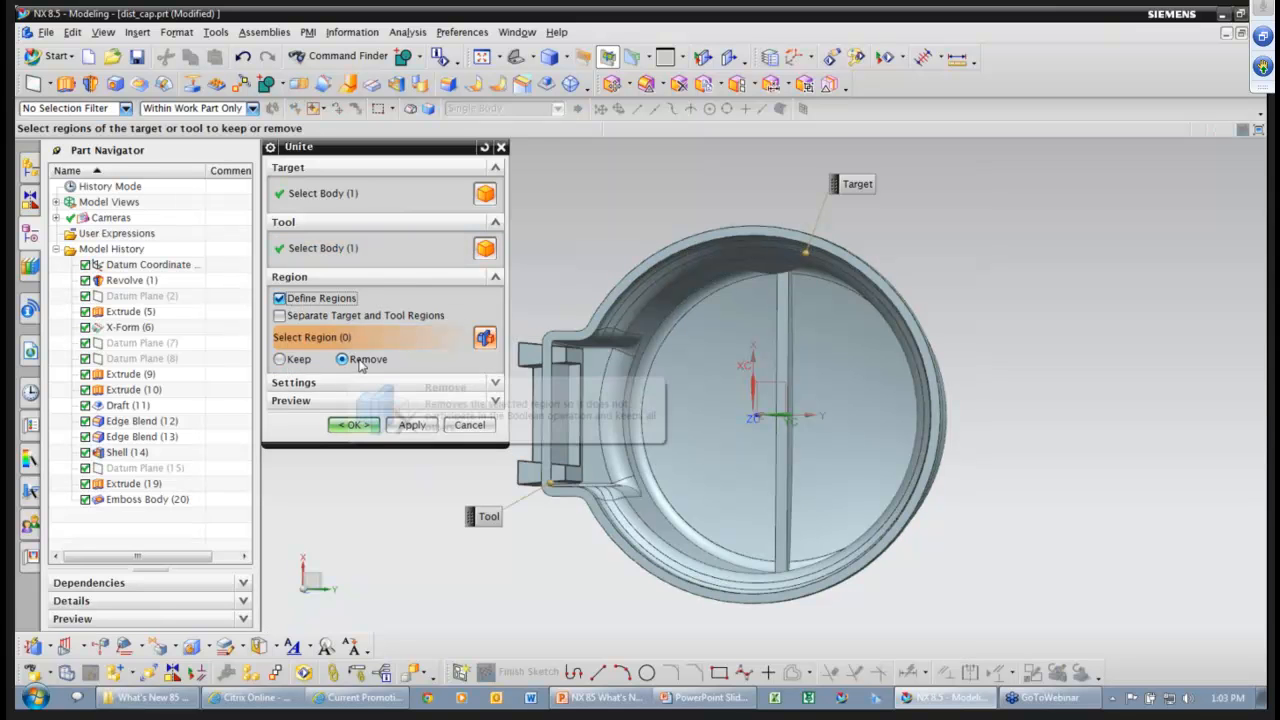
{"action": "middle_click_drag", "start_coordinate": [537, 425], "coordinate": [564, 430]}
{"action": "left_click", "coordinate": [579, 384]}
{"action": "left_click", "coordinate": [353, 425]}
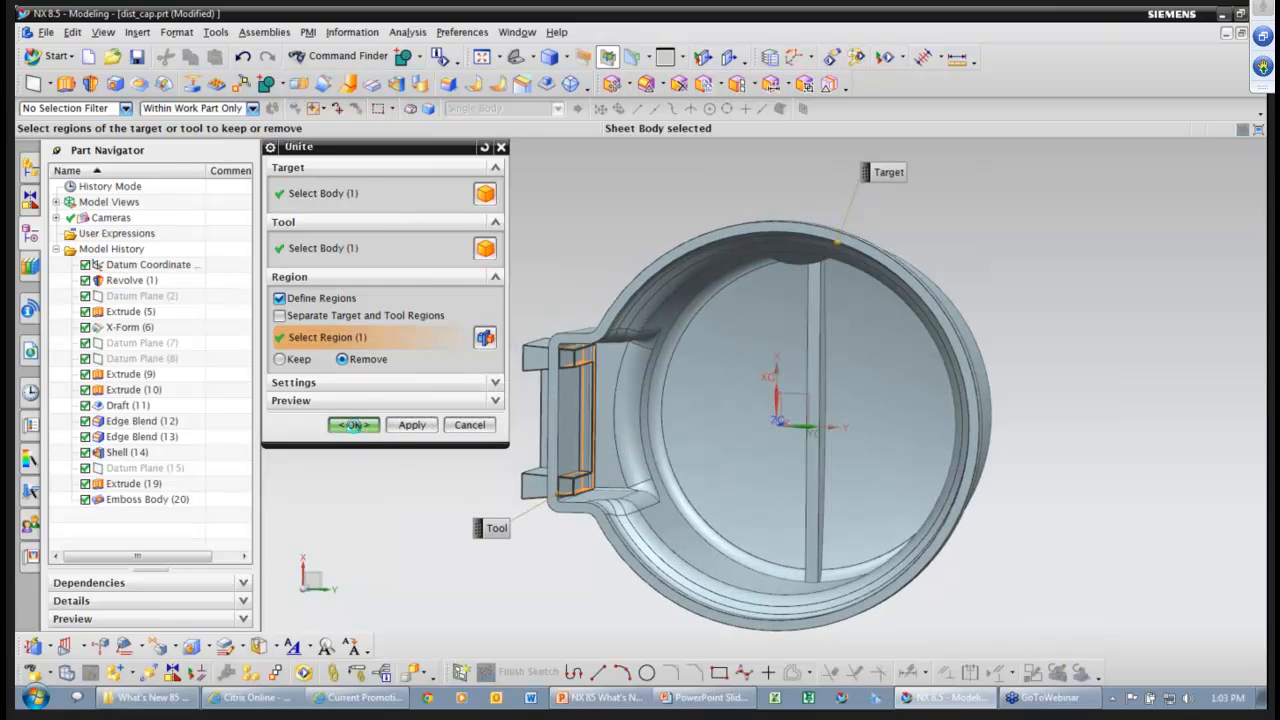
{"action": "mouse_move", "coordinate": [514, 517]}
{"action": "middle_mouse_down"}
{"action": "mouse_move", "coordinate": [615, 562]}
{"action": "mouse_move", "coordinate": [557, 393]}
{"action": "mouse_move", "coordinate": [429, 449]}
{"action": "mouse_move", "coordinate": [394, 434]}
{"action": "middle_mouse_up"}
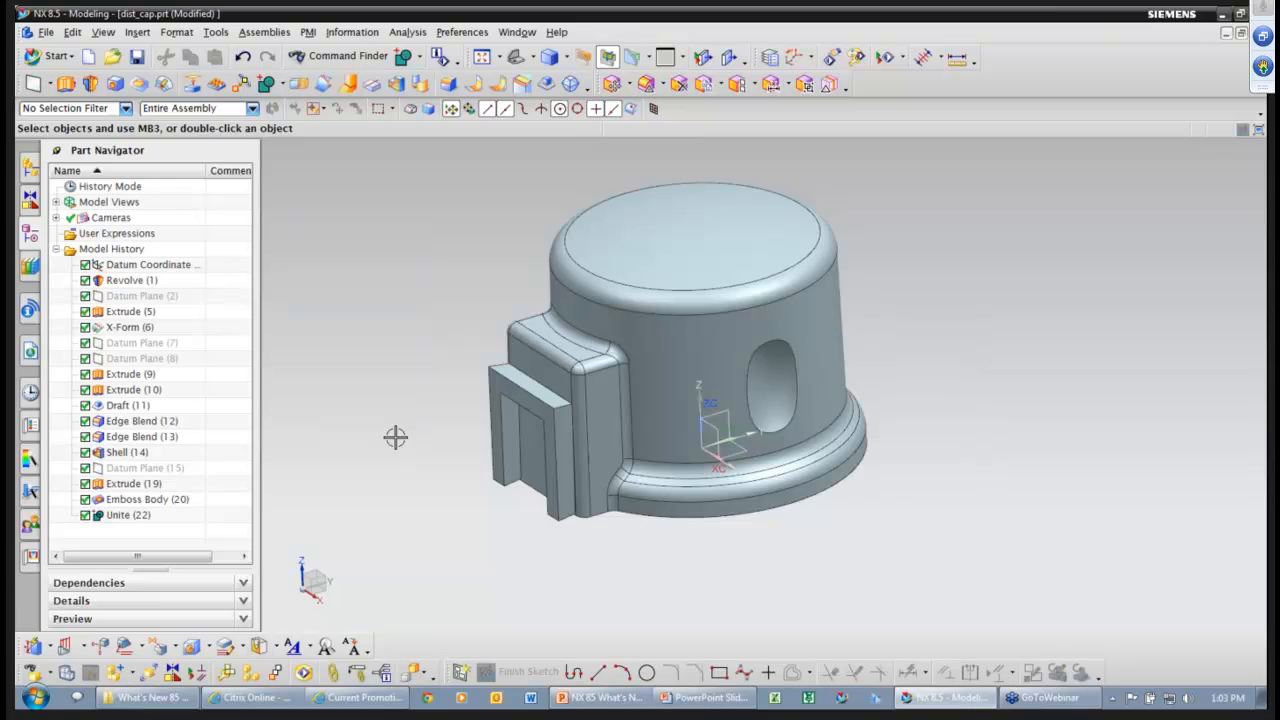
Open helix.prt from the History palette of recent parts.
{"action": "middle_click_drag", "start_coordinate": [395, 437], "coordinate": [395, 437]}
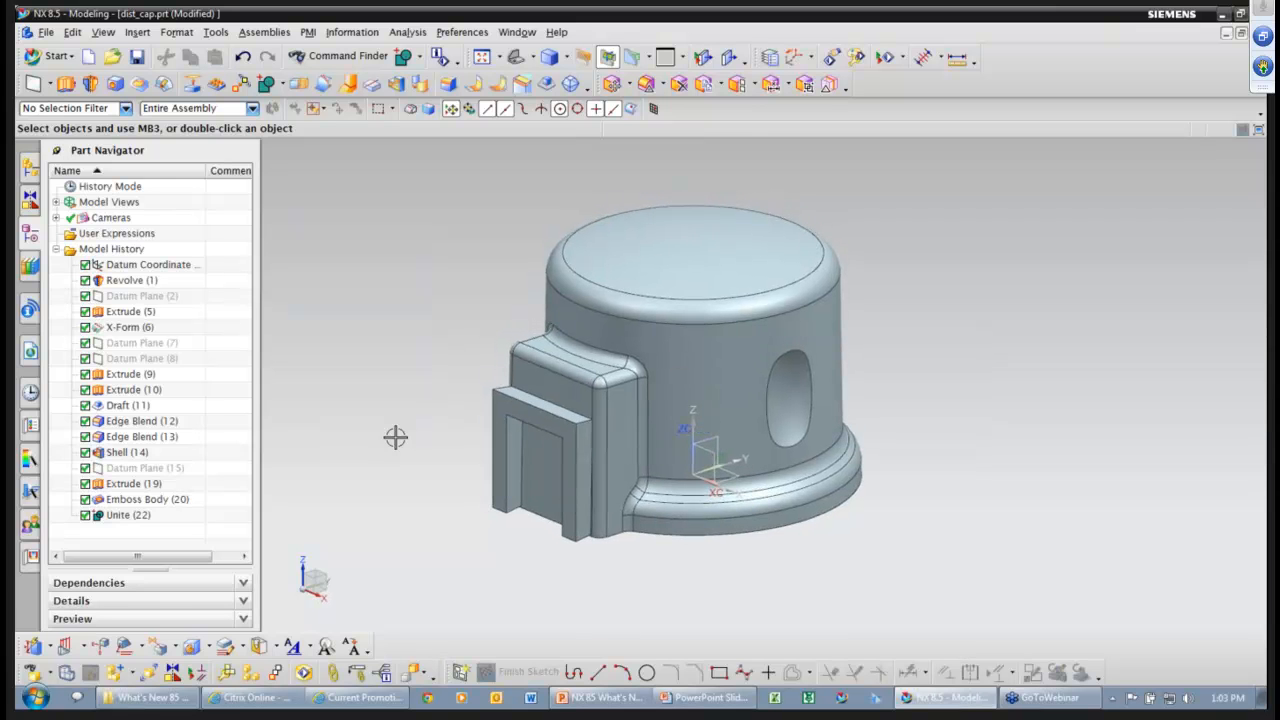
{"action": "left_click", "coordinate": [31, 394]}
{"action": "left_click_drag", "start_coordinate": [247, 359], "coordinate": [243, 516]}
{"action": "left_click", "coordinate": [113, 258]}
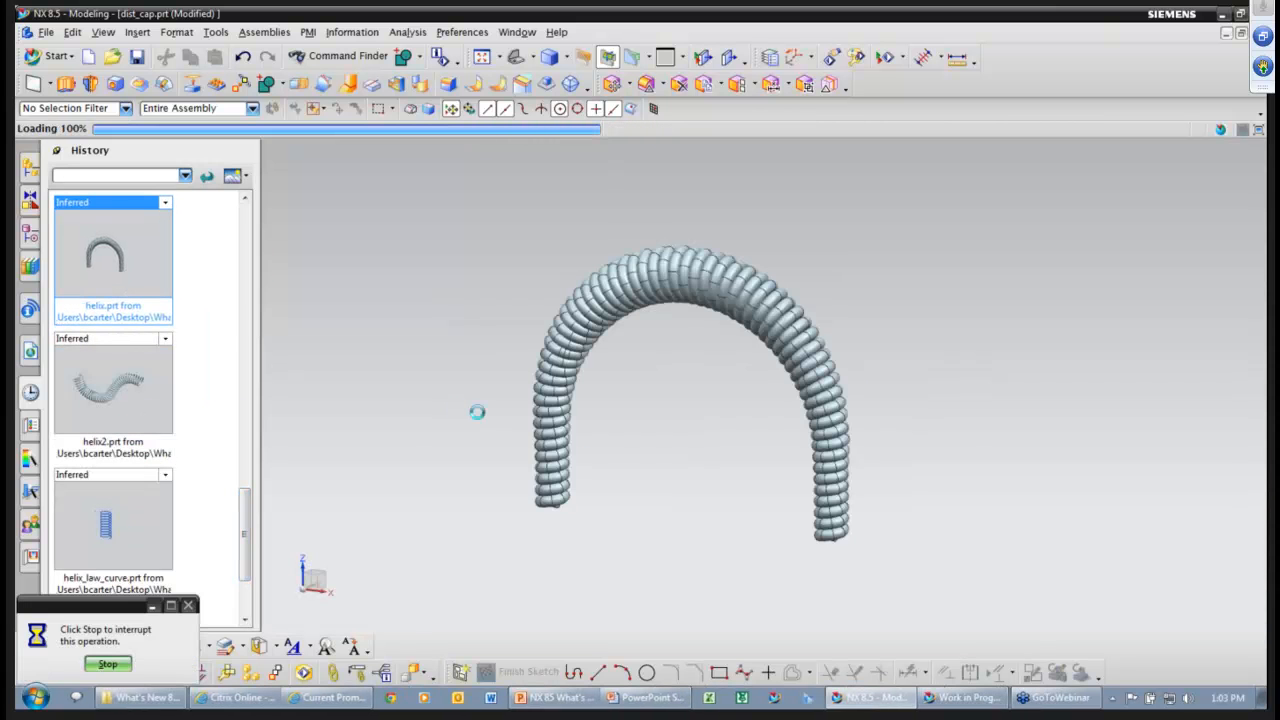
Back in the Part Navigator, orbit the coiled tube and highlight the Sketch (1) spine curve.
{"action": "left_click", "coordinate": [30, 234]}
{"action": "mouse_move", "coordinate": [402, 490]}
{"action": "middle_mouse_down"}
{"action": "mouse_move", "coordinate": [446, 561]}
{"action": "mouse_move", "coordinate": [539, 646]}
{"action": "mouse_move", "coordinate": [574, 632]}
{"action": "mouse_move", "coordinate": [565, 598]}
{"action": "middle_mouse_up"}
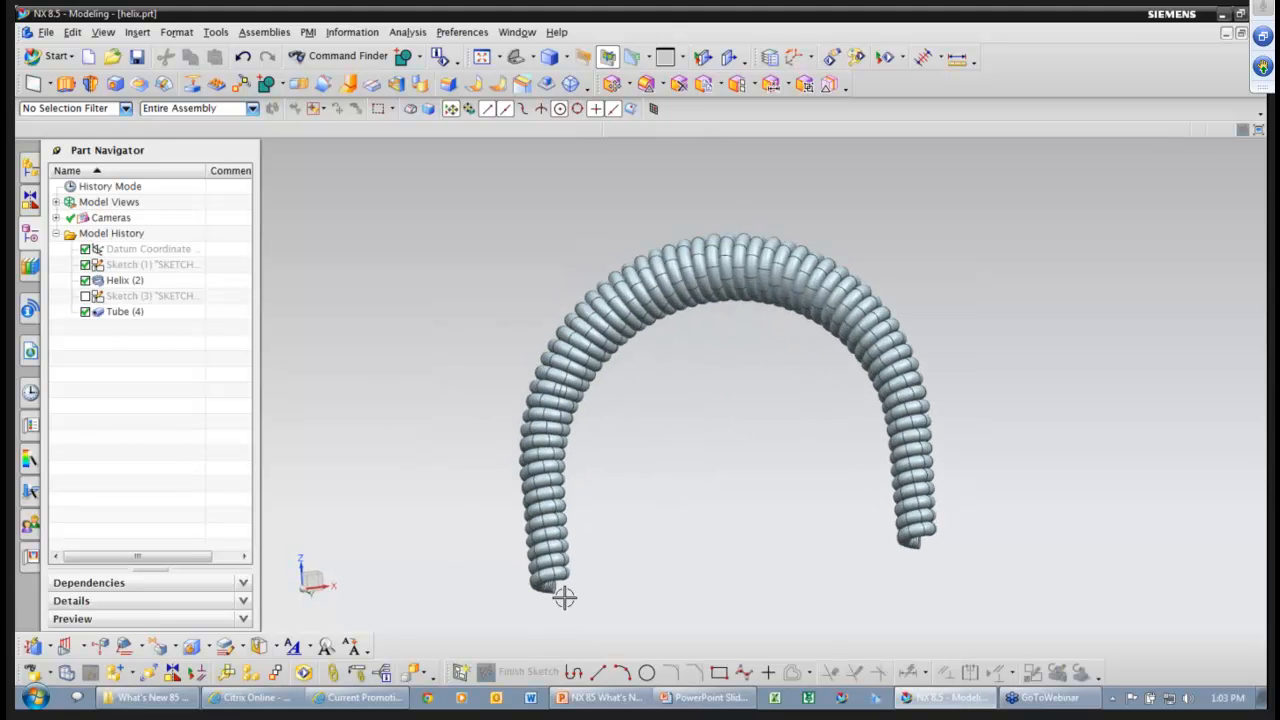
{"action": "mouse_move", "coordinate": [789, 450]}
{"action": "middle_mouse_down"}
{"action": "mouse_move", "coordinate": [723, 480]}
{"action": "mouse_move", "coordinate": [354, 423]}
{"action": "middle_mouse_up"}
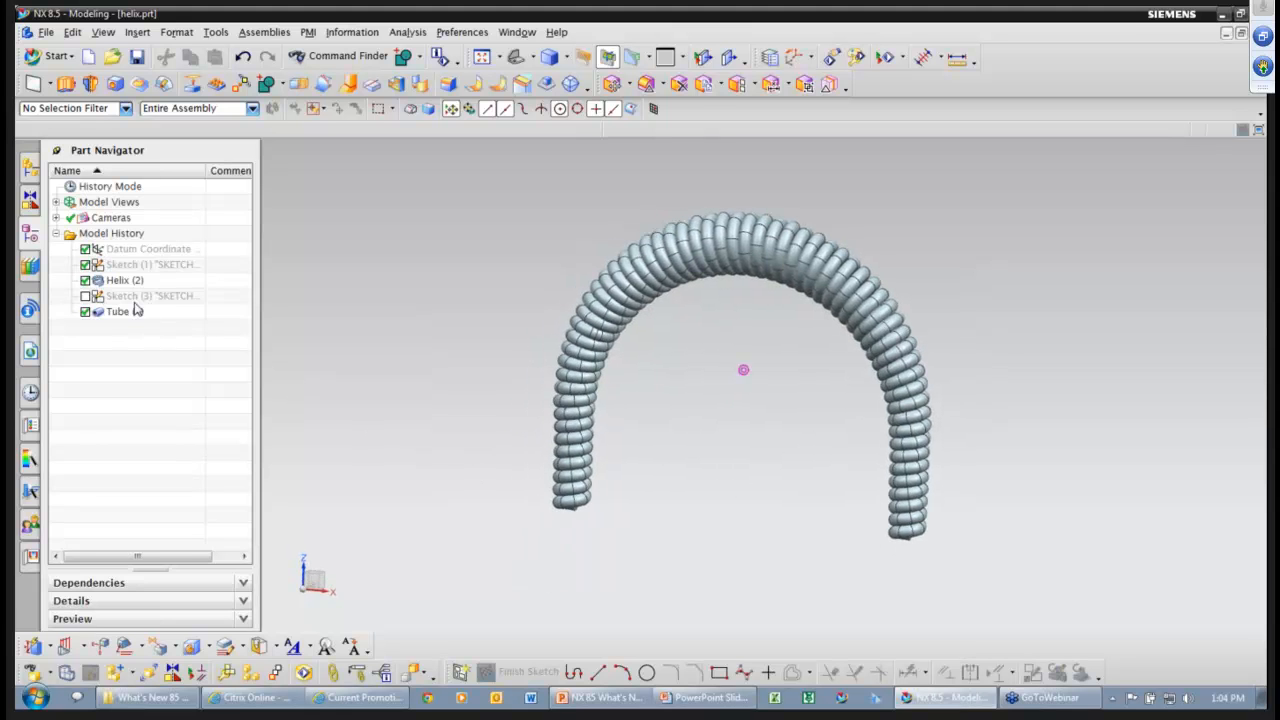
{"action": "left_click", "coordinate": [127, 265]}
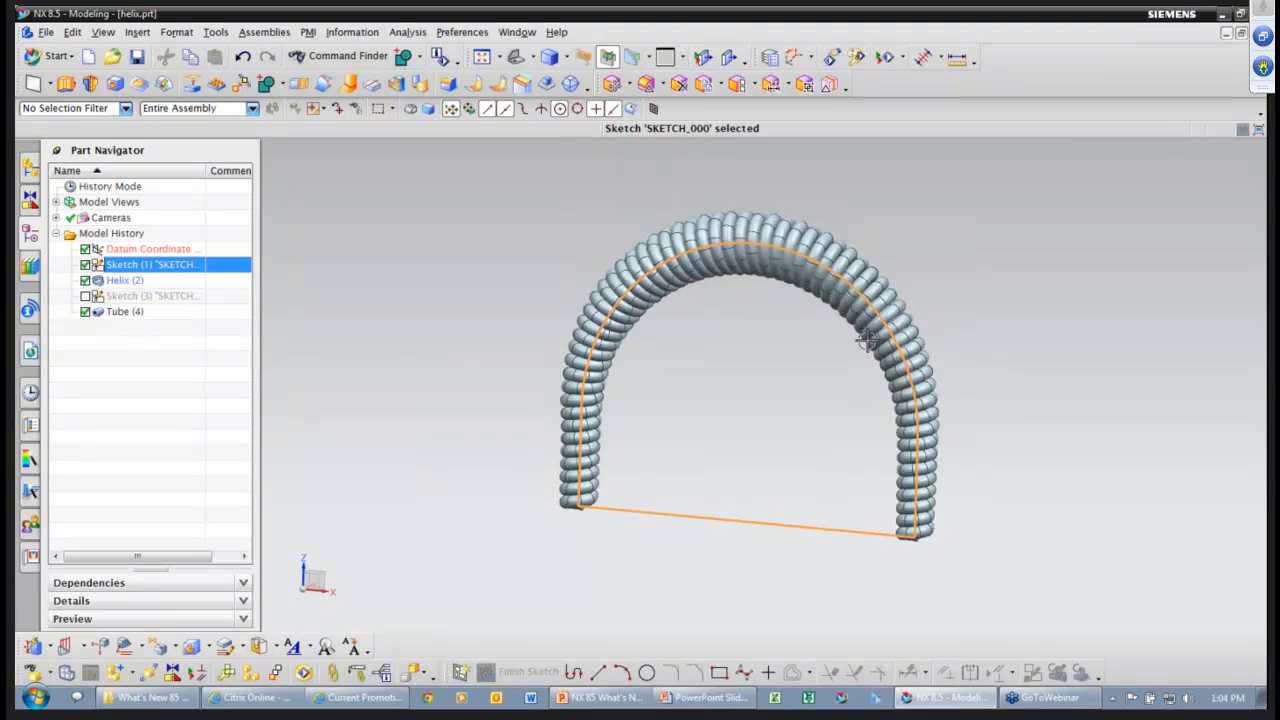
Edit Helix (2), swinging its start angle around the spine to 289°.
{"action": "double_click", "coordinate": [124, 281]}
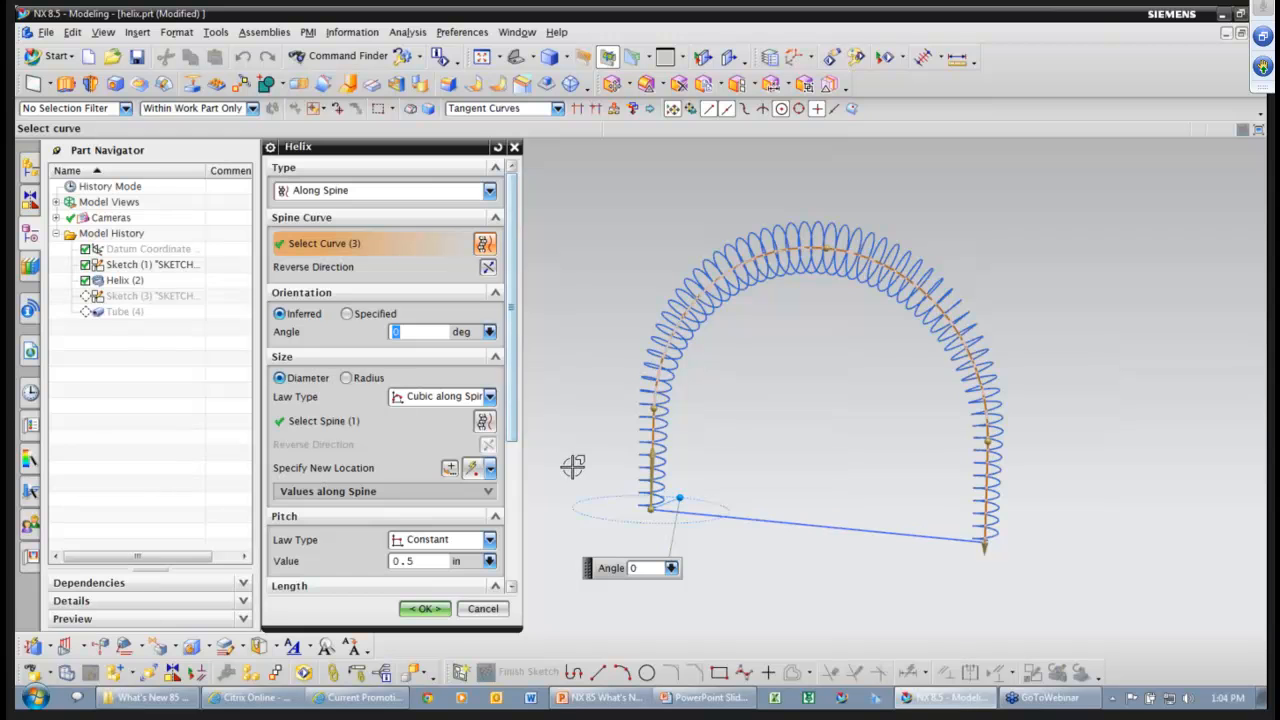
{"action": "middle_click_drag", "start_coordinate": [583, 460], "coordinate": [697, 456]}
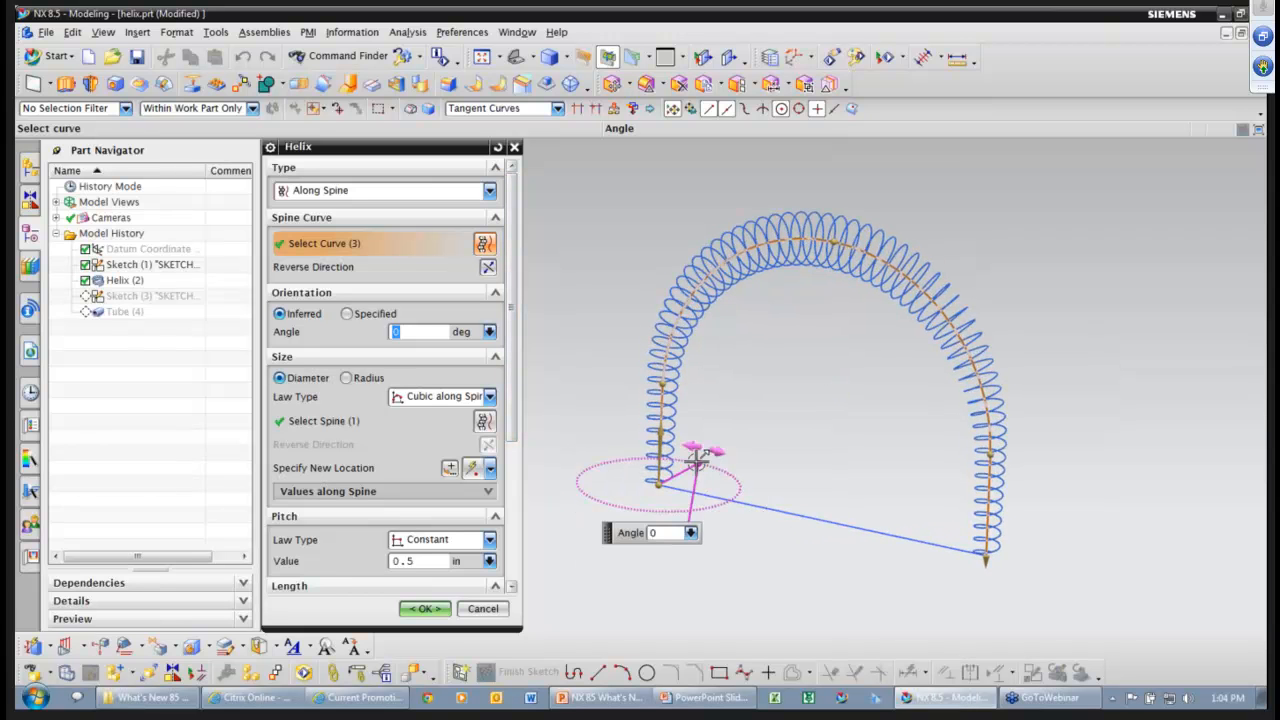
{"action": "left_click_drag", "start_coordinate": [697, 460], "coordinate": [713, 491]}
{"action": "left_click_drag", "start_coordinate": [986, 556], "coordinate": [951, 394]}
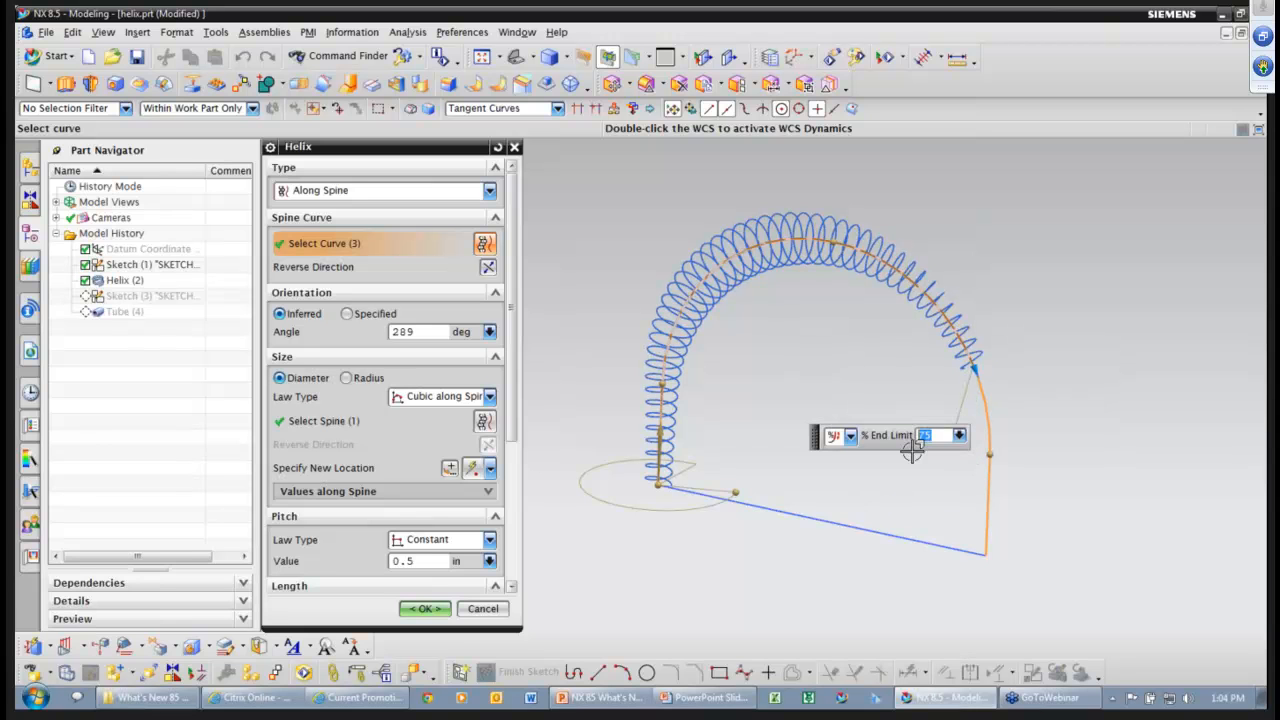
Keep the Limits length method with End Limit at 75%, apply the helix, and open helix2.prt.
{"action": "left_click_drag", "start_coordinate": [509, 394], "coordinate": [510, 512]}
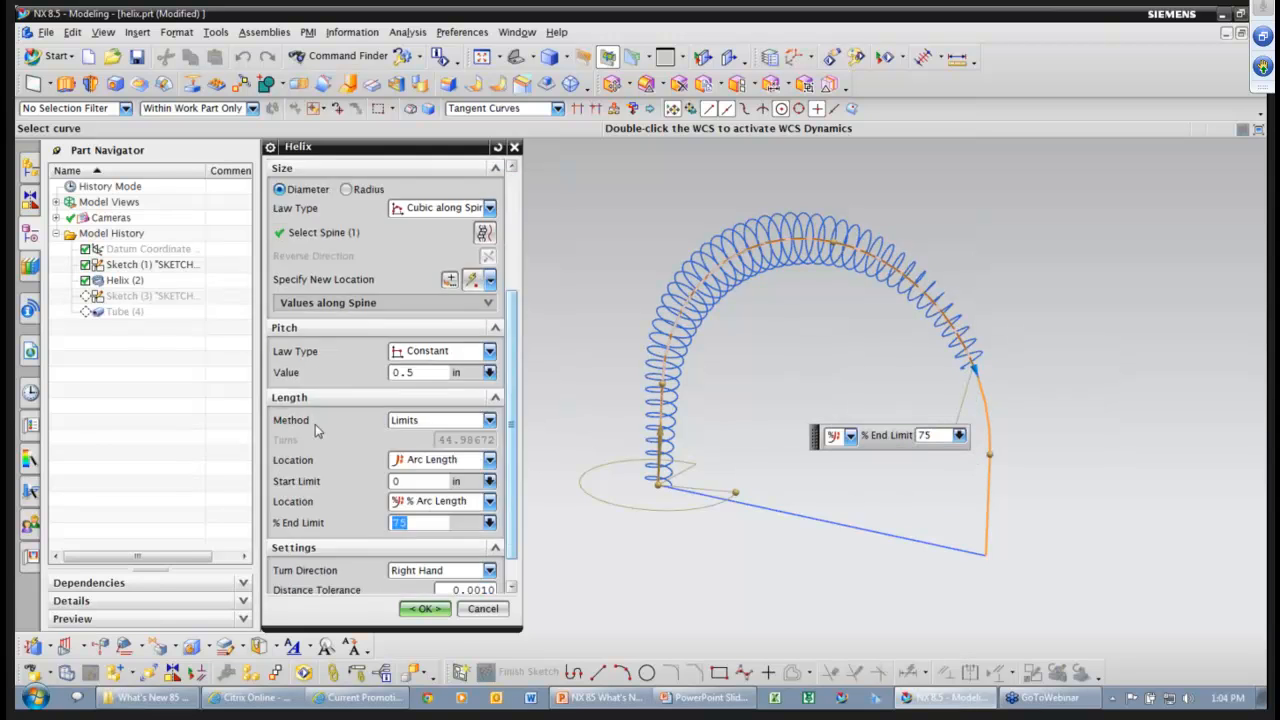
{"action": "left_click", "coordinate": [415, 425]}
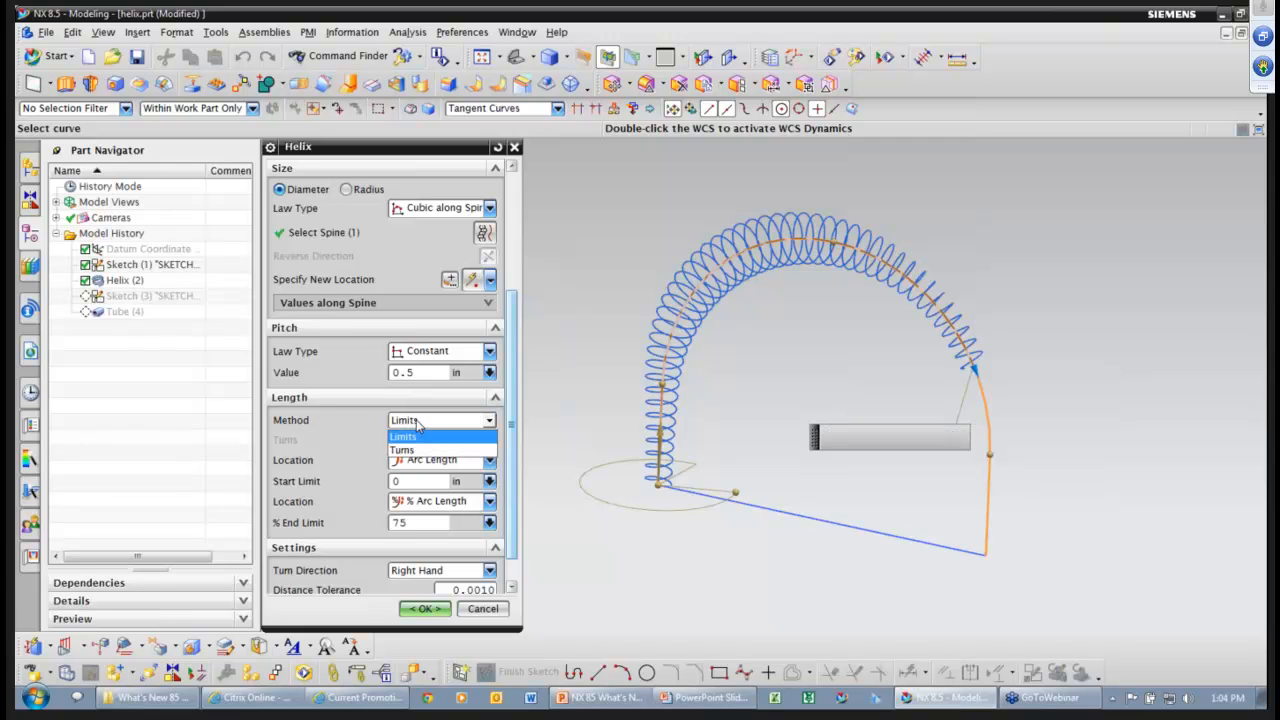
{"action": "left_click", "coordinate": [415, 425]}
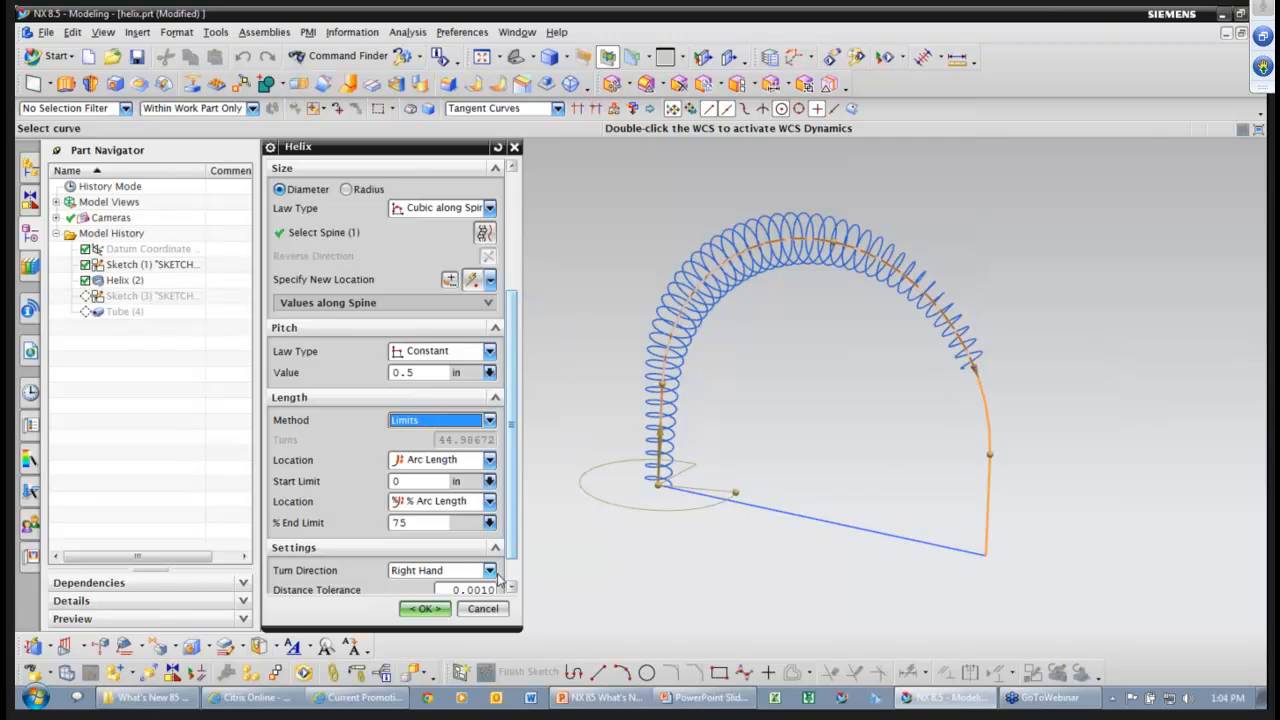
{"action": "left_click", "coordinate": [437, 611]}
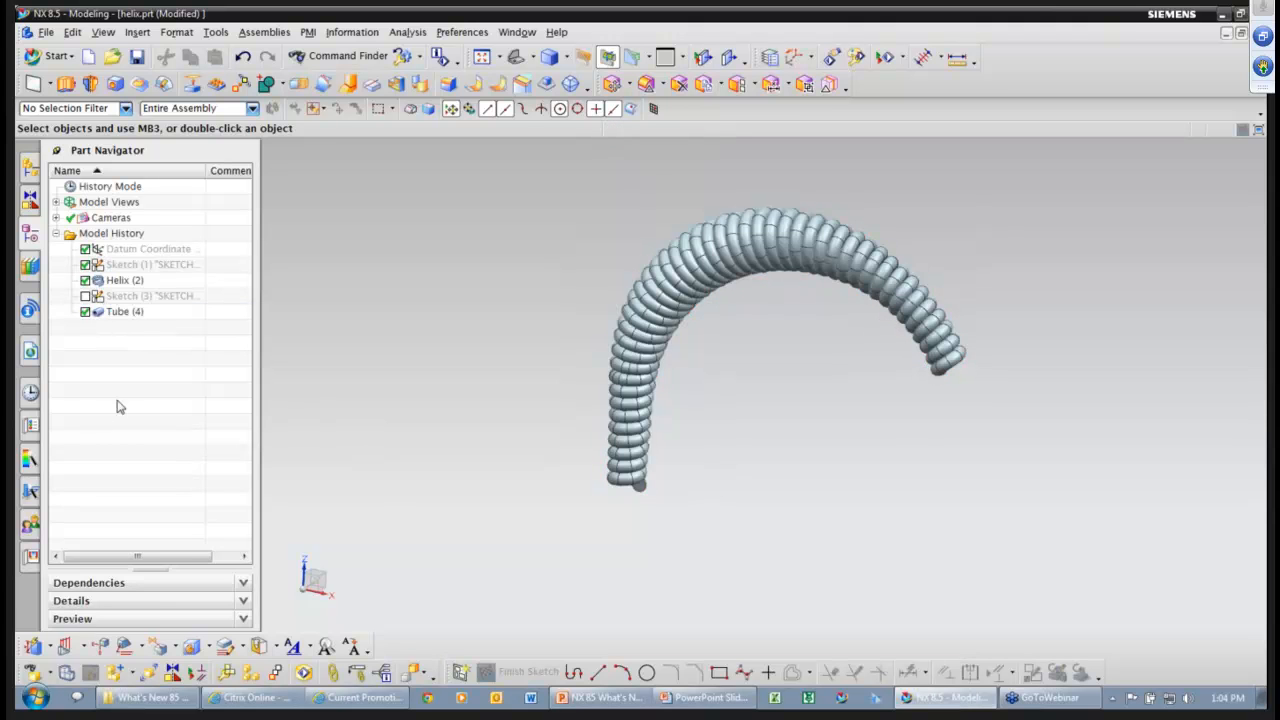
{"action": "left_click", "coordinate": [32, 394]}
{"action": "double_click", "coordinate": [120, 395]}
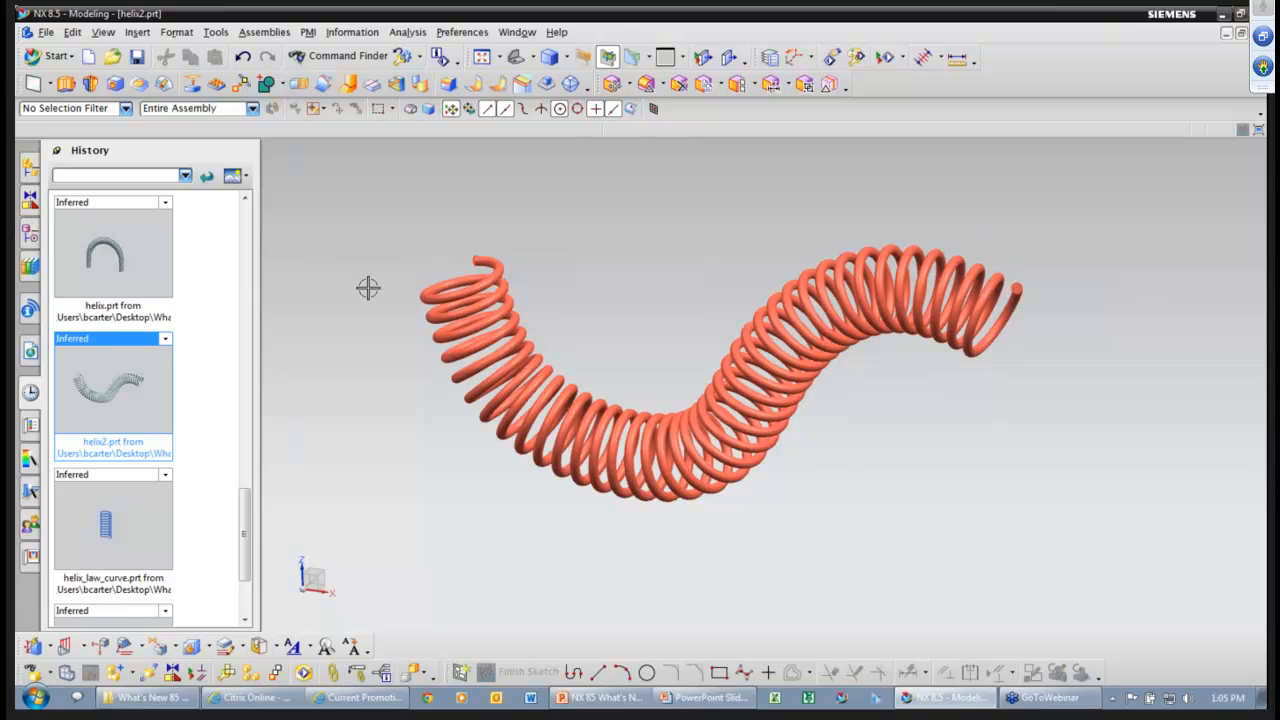
In the Part Navigator, highlight helix2's spine Sketch (1) and orbit the spring end-on.
{"action": "left_click", "coordinate": [30, 233]}
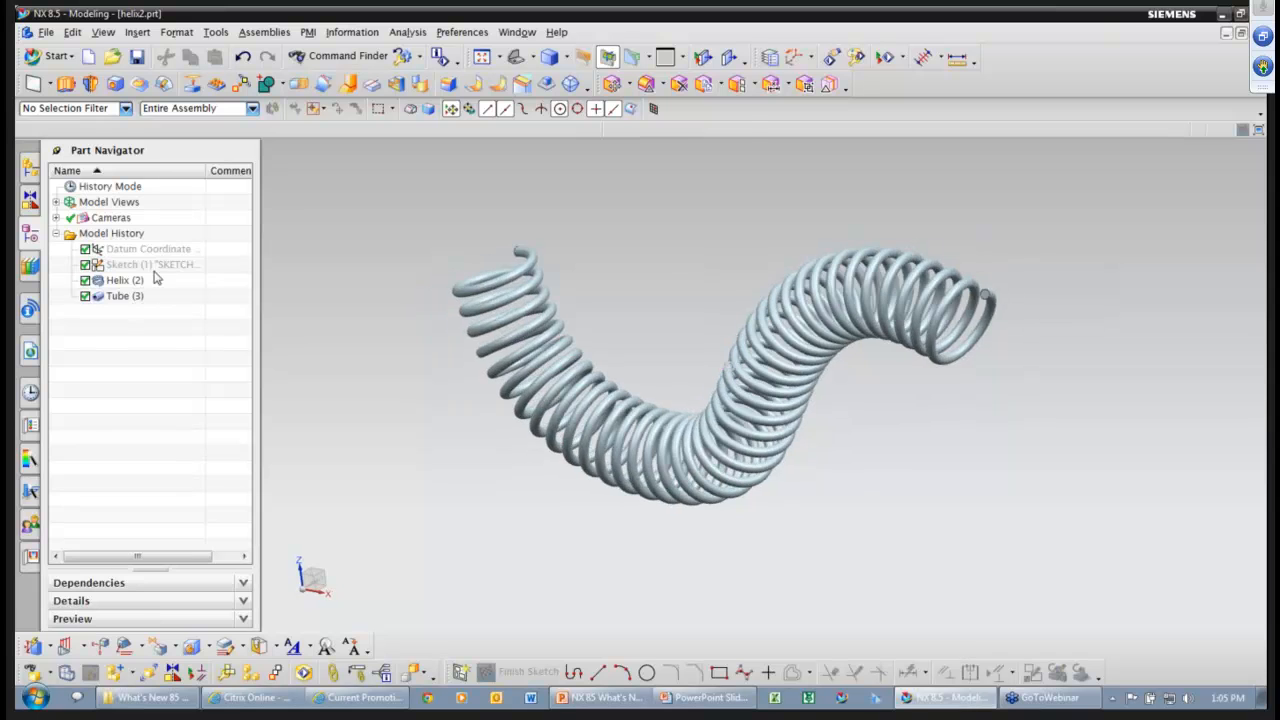
{"action": "left_click", "coordinate": [499, 266]}
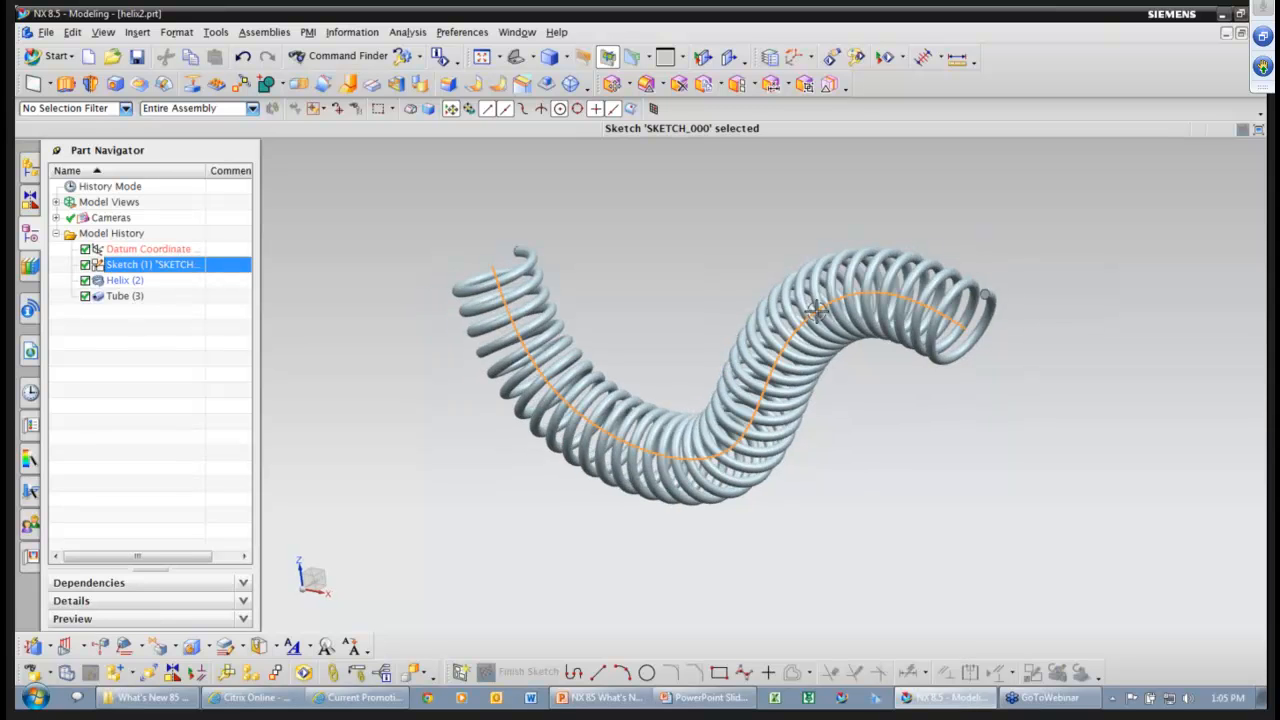
{"action": "middle_click_drag", "start_coordinate": [497, 426], "coordinate": [457, 383]}
Edit the spring's Helix (2) and set its % End Limit to 75.
{"action": "double_click", "coordinate": [118, 280]}
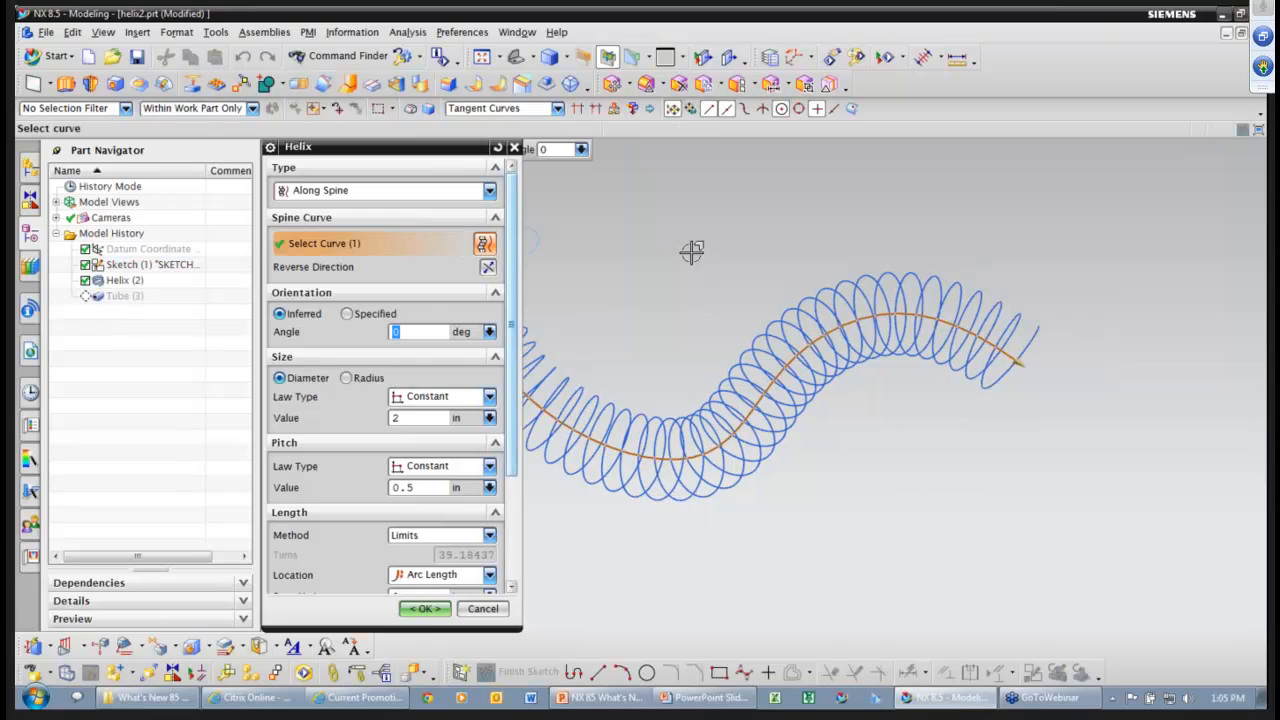
{"action": "middle_click_drag", "start_coordinate": [766, 470], "coordinate": [758, 468]}
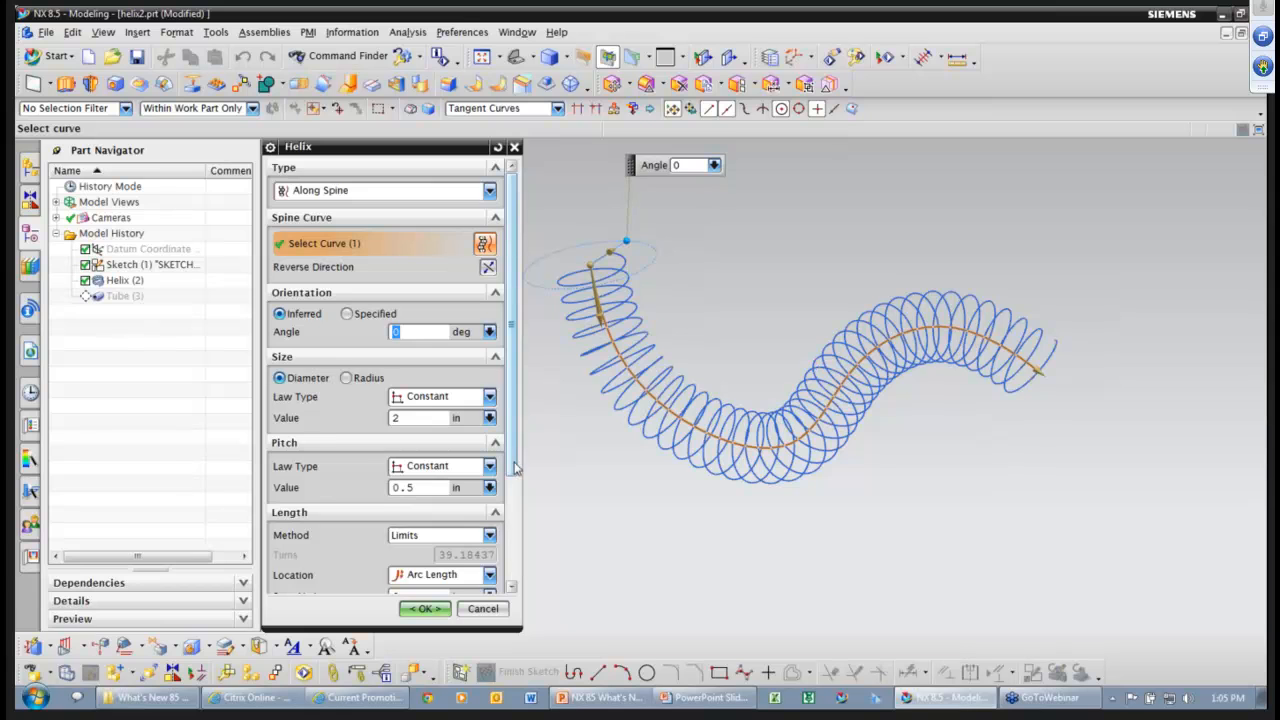
{"action": "scroll", "coordinate": [516, 468], "scroll_direction": "down", "scroll_amount": 1}
{"action": "scroll", "coordinate": [516, 468], "scroll_direction": "down", "scroll_amount": 3}
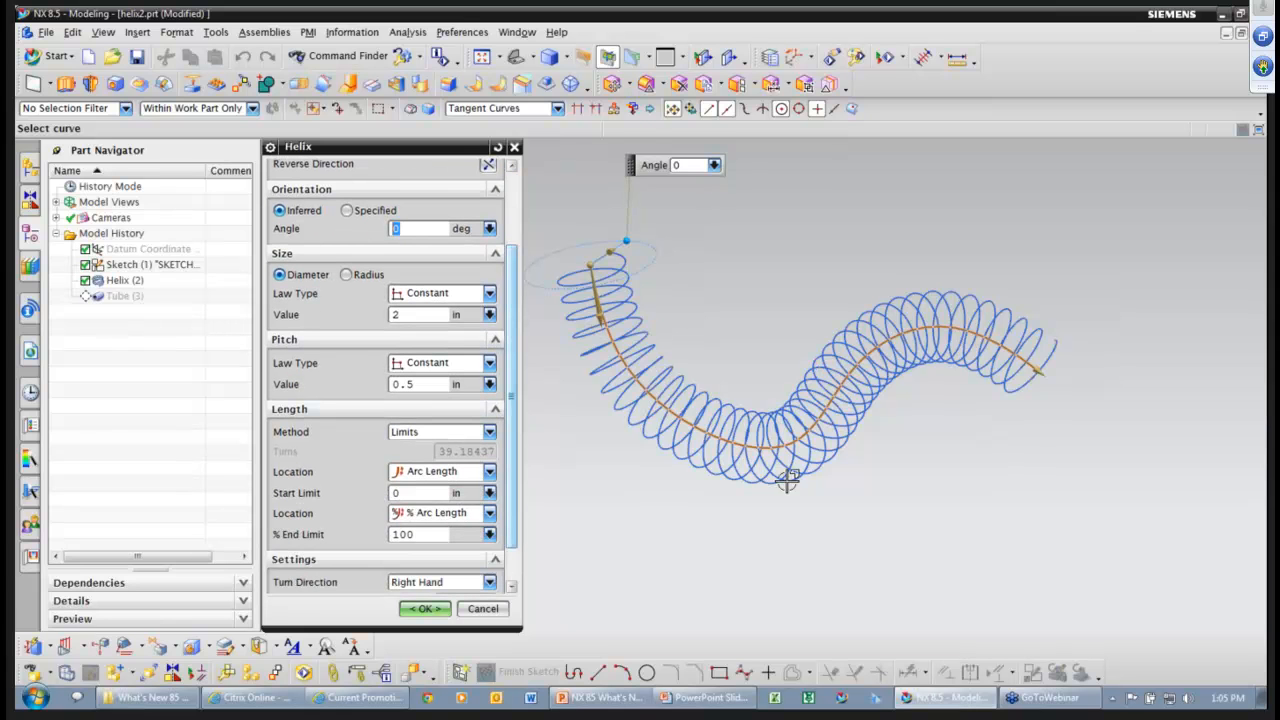
{"action": "left_click", "coordinate": [1026, 358]}
{"action": "mouse_move", "coordinate": [1026, 358]}
{"action": "left_mouse_down"}
{"action": "mouse_move", "coordinate": [933, 331]}
{"action": "mouse_move", "coordinate": [1040, 370]}
{"action": "left_mouse_up"}
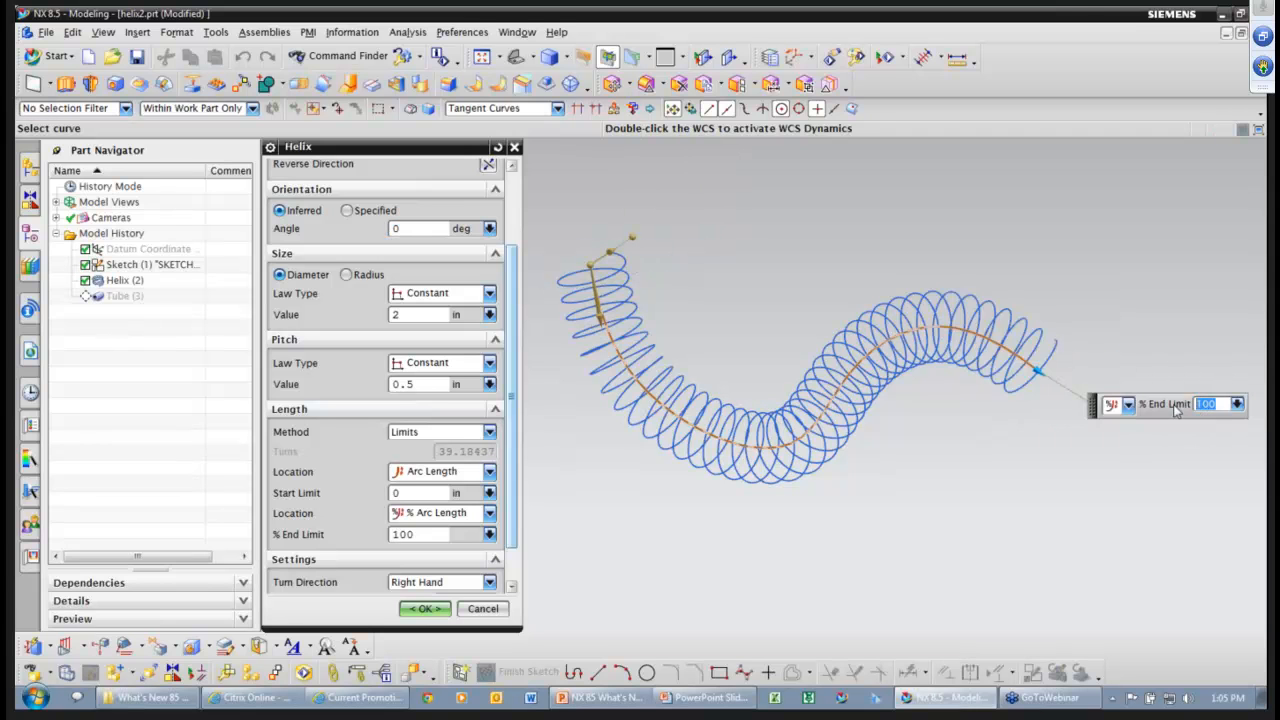
{"action": "type", "text": "75"}
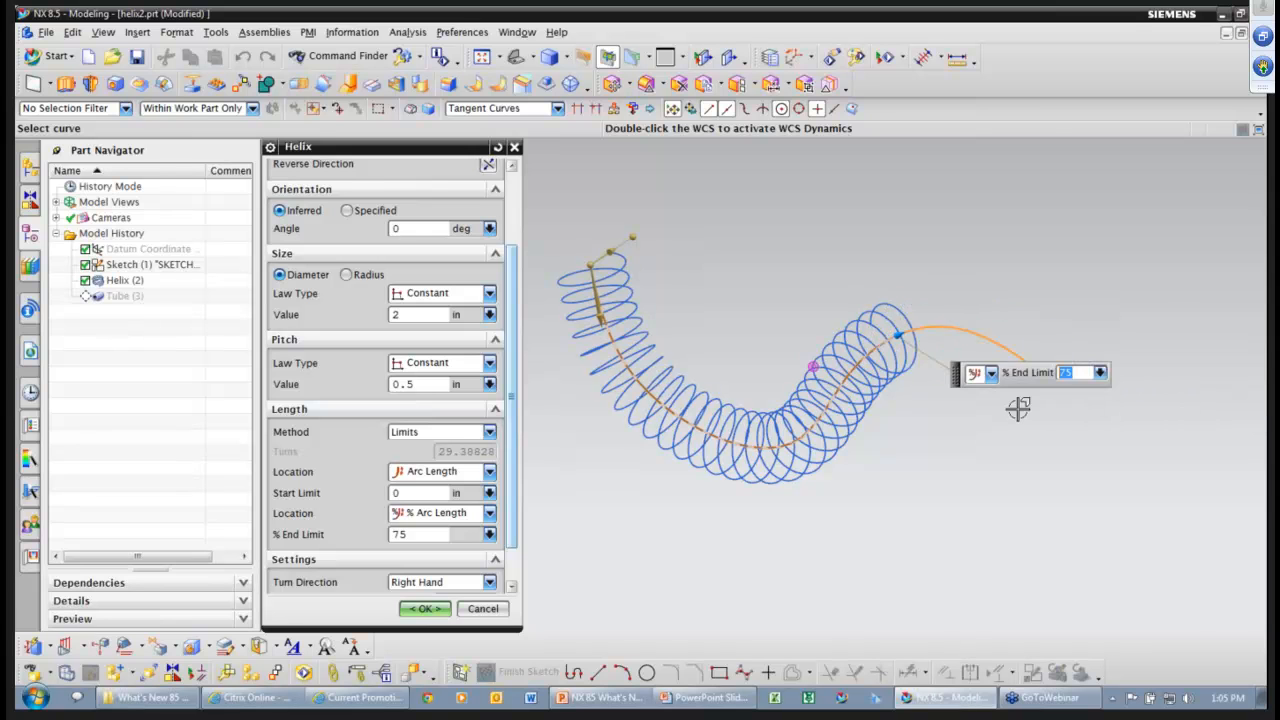
Enlarge the coil diameter to 2.5 in and apply the edited helix.
{"action": "middle_click_drag", "start_coordinate": [1016, 407], "coordinate": [709, 180]}
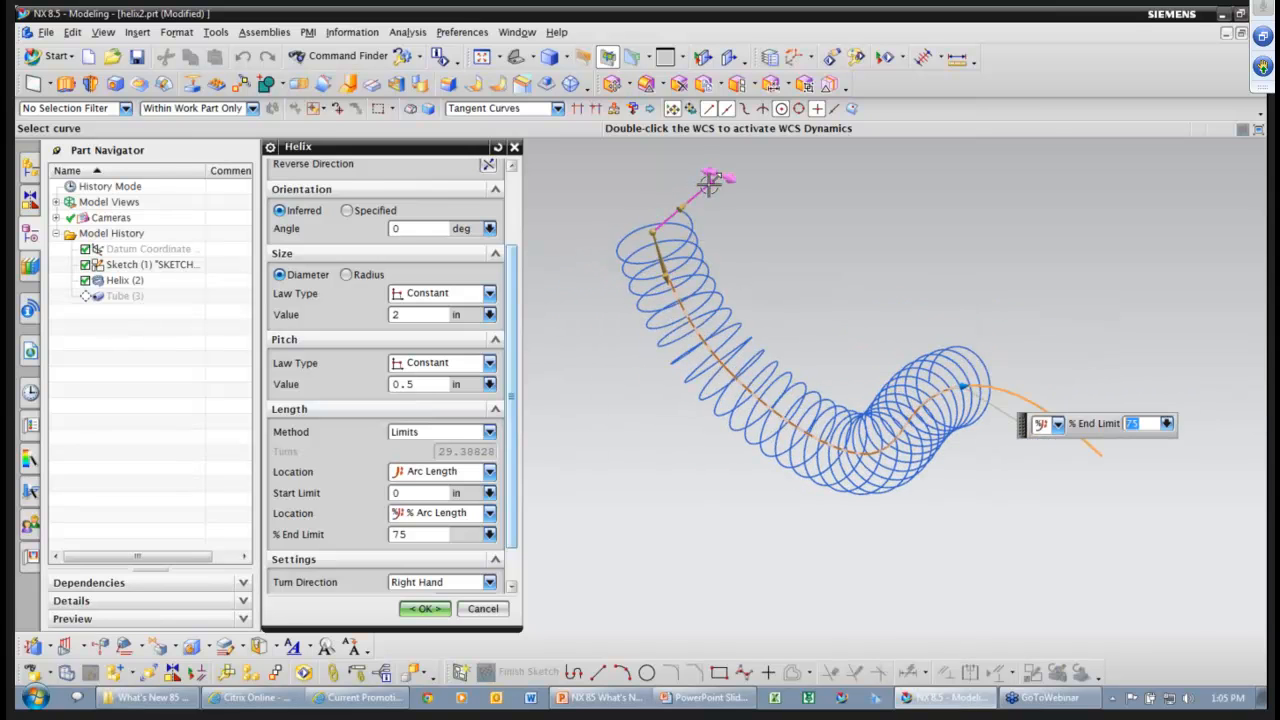
{"action": "mouse_move", "coordinate": [680, 198]}
{"action": "left_mouse_down"}
{"action": "mouse_move", "coordinate": [694, 190]}
{"action": "mouse_move", "coordinate": [686, 200]}
{"action": "left_mouse_up"}
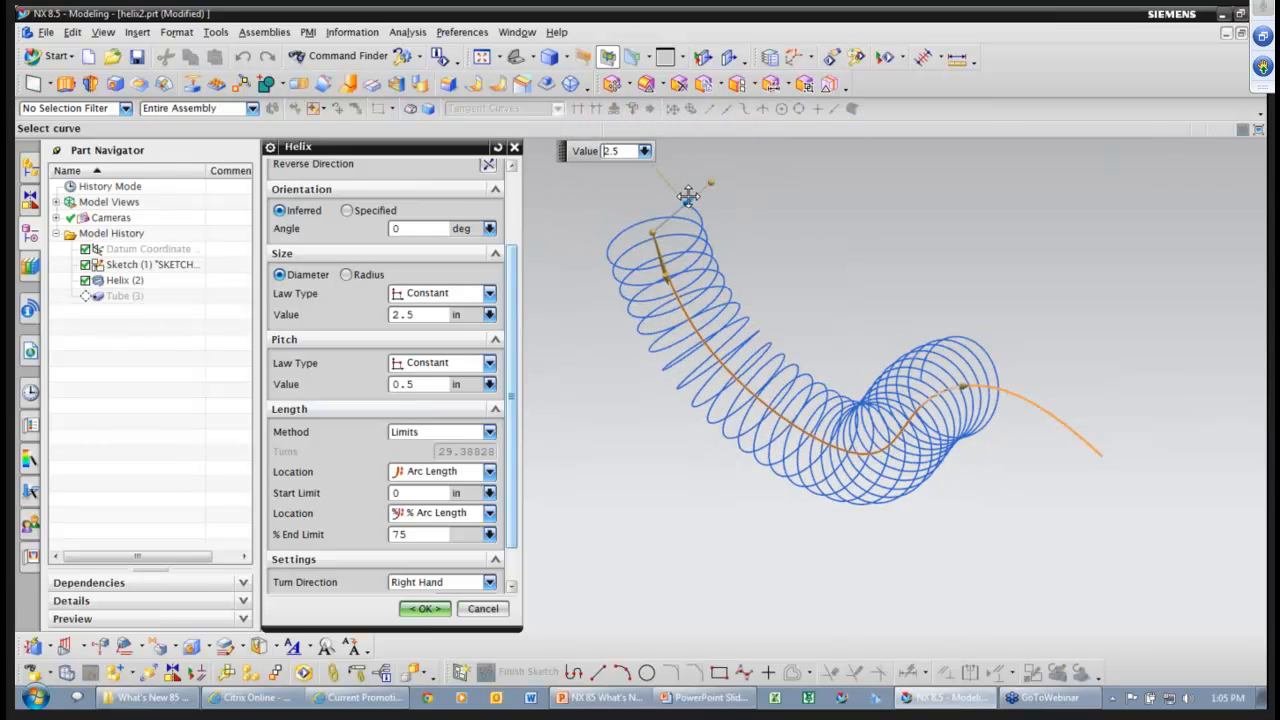
{"action": "left_click", "coordinate": [407, 616]}
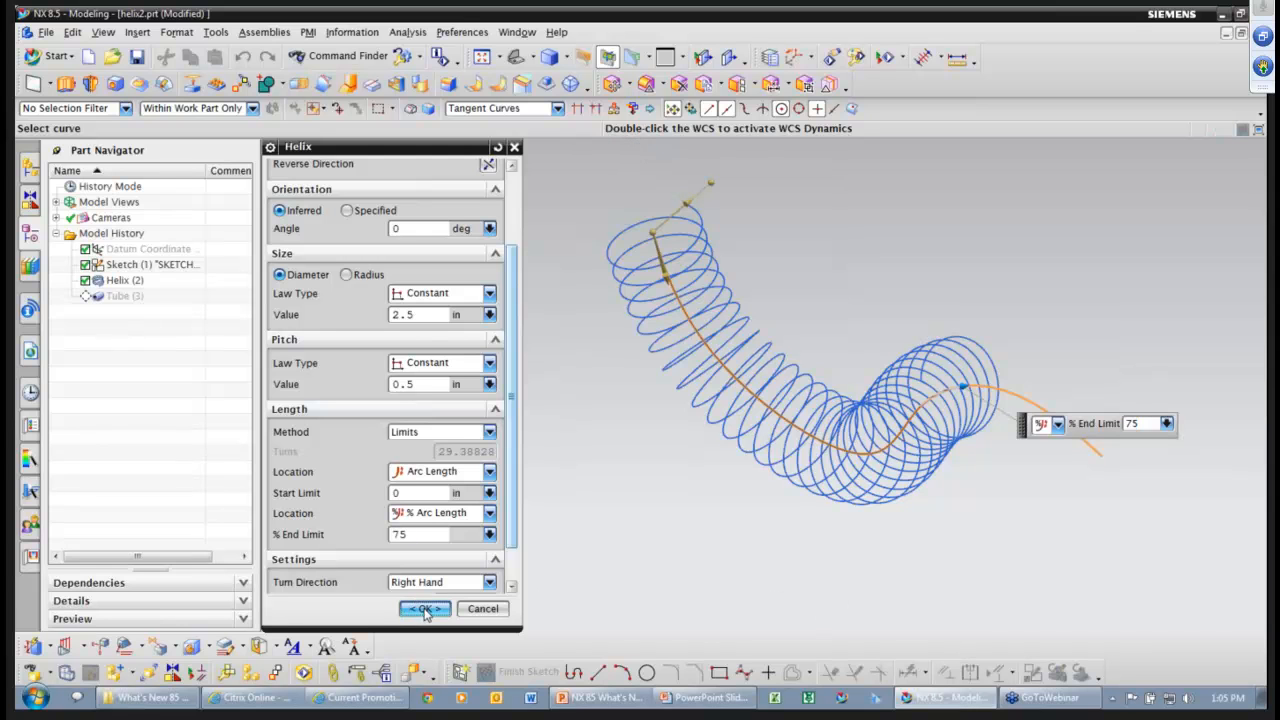
{"action": "left_click", "coordinate": [425, 610]}
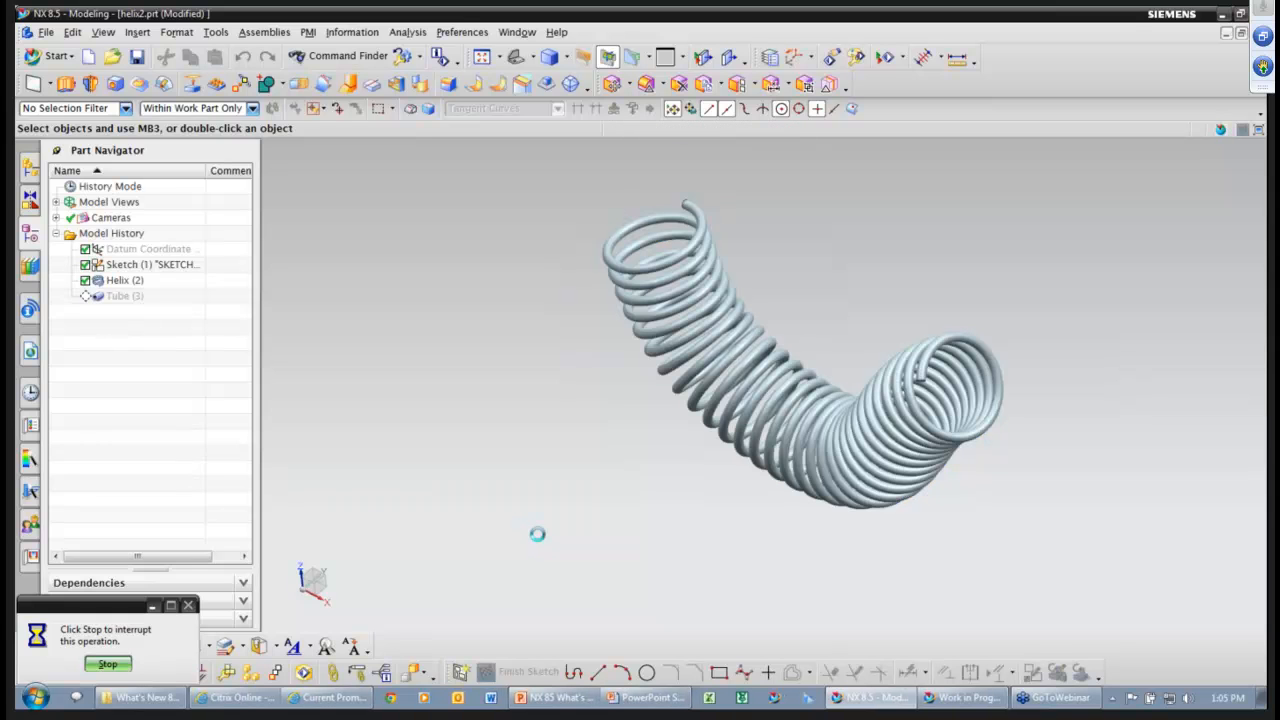
Orbit the updated spring, then switch to the PowerPoint slide show and advance to the Agenda slide.
{"action": "mouse_move", "coordinate": [191, 340]}
{"action": "middle_mouse_down"}
{"action": "mouse_move", "coordinate": [297, 351]}
{"action": "mouse_move", "coordinate": [584, 444]}
{"action": "mouse_move", "coordinate": [743, 540]}
{"action": "mouse_move", "coordinate": [605, 505]}
{"action": "middle_mouse_up"}
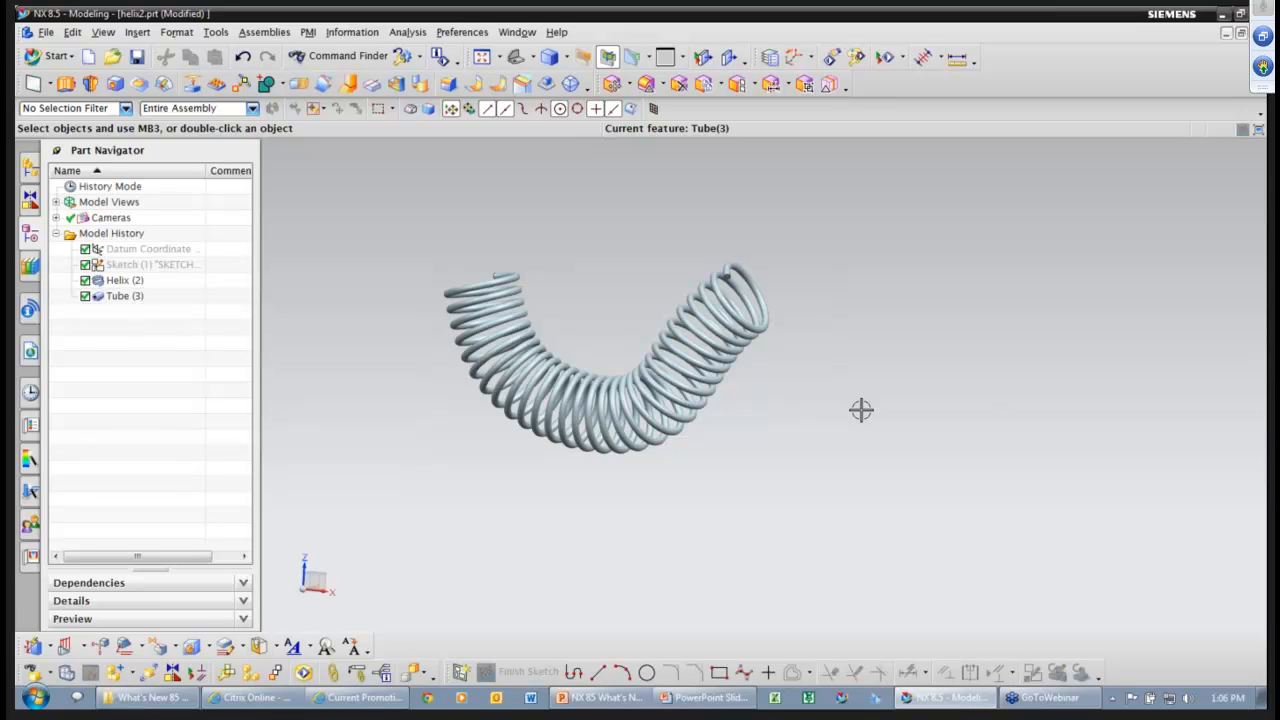
{"action": "key", "text": "alt+Tab"}
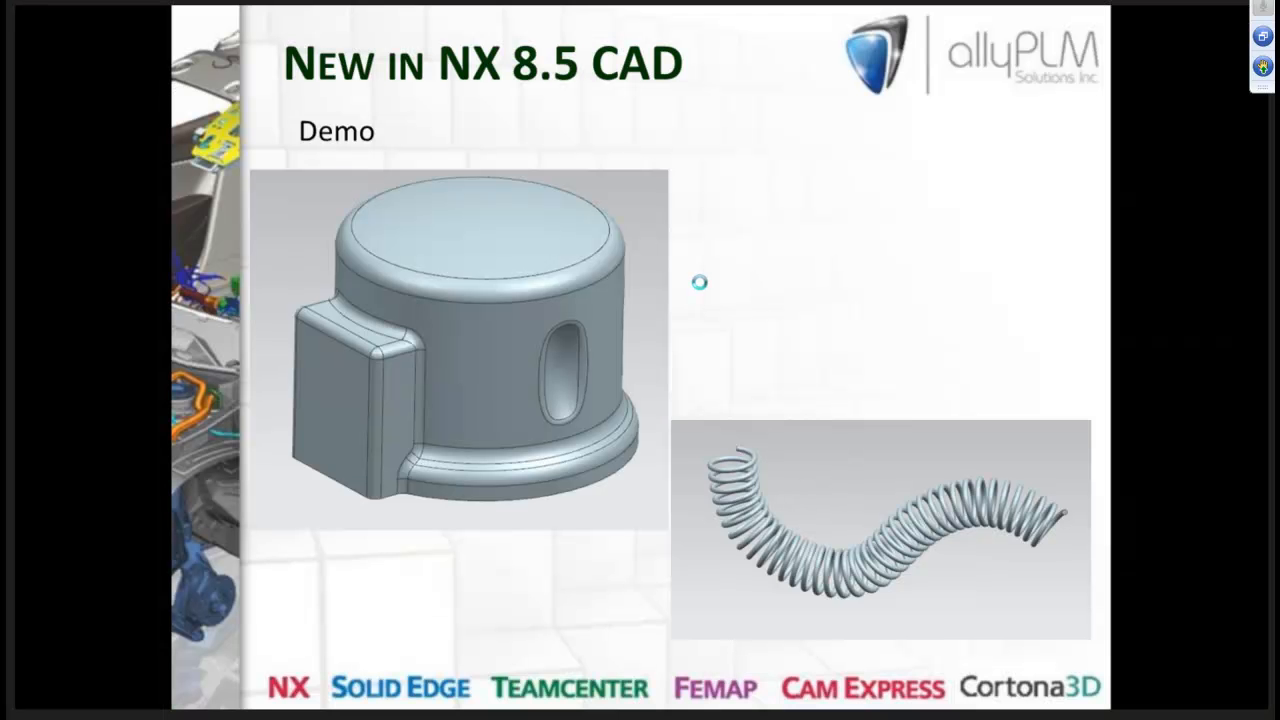
{"action": "left_click", "coordinate": [699, 282]}
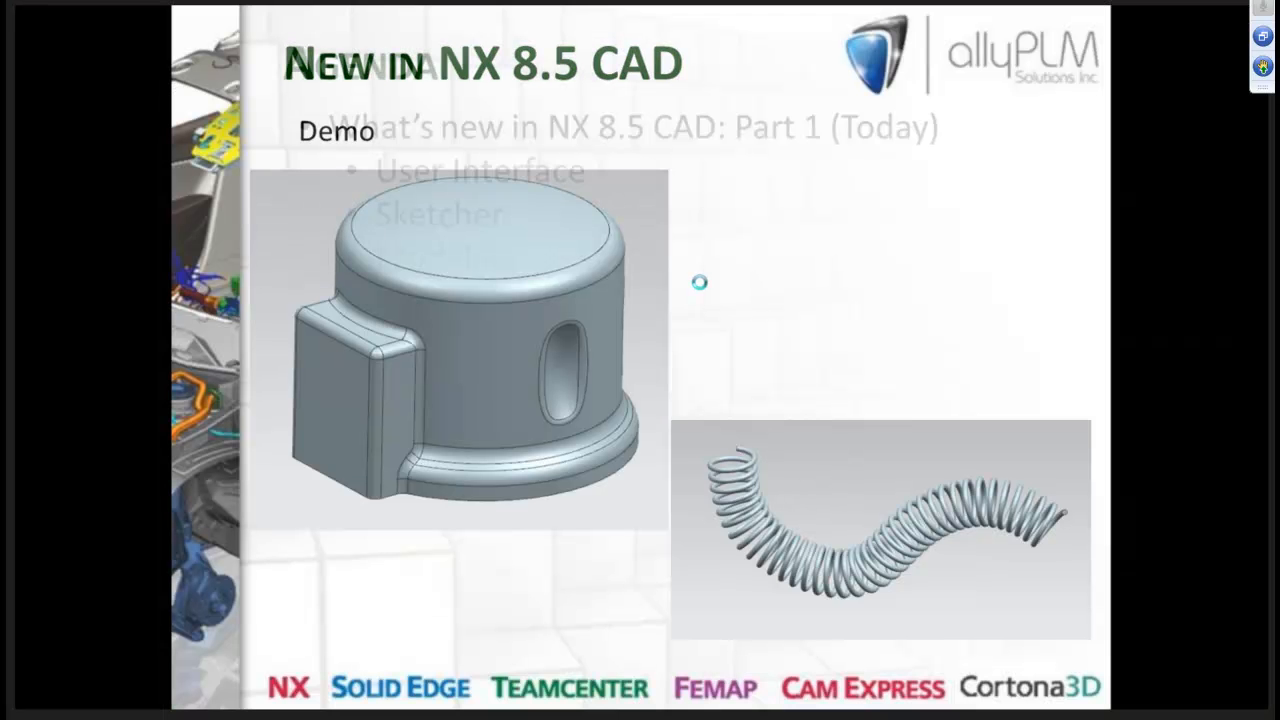